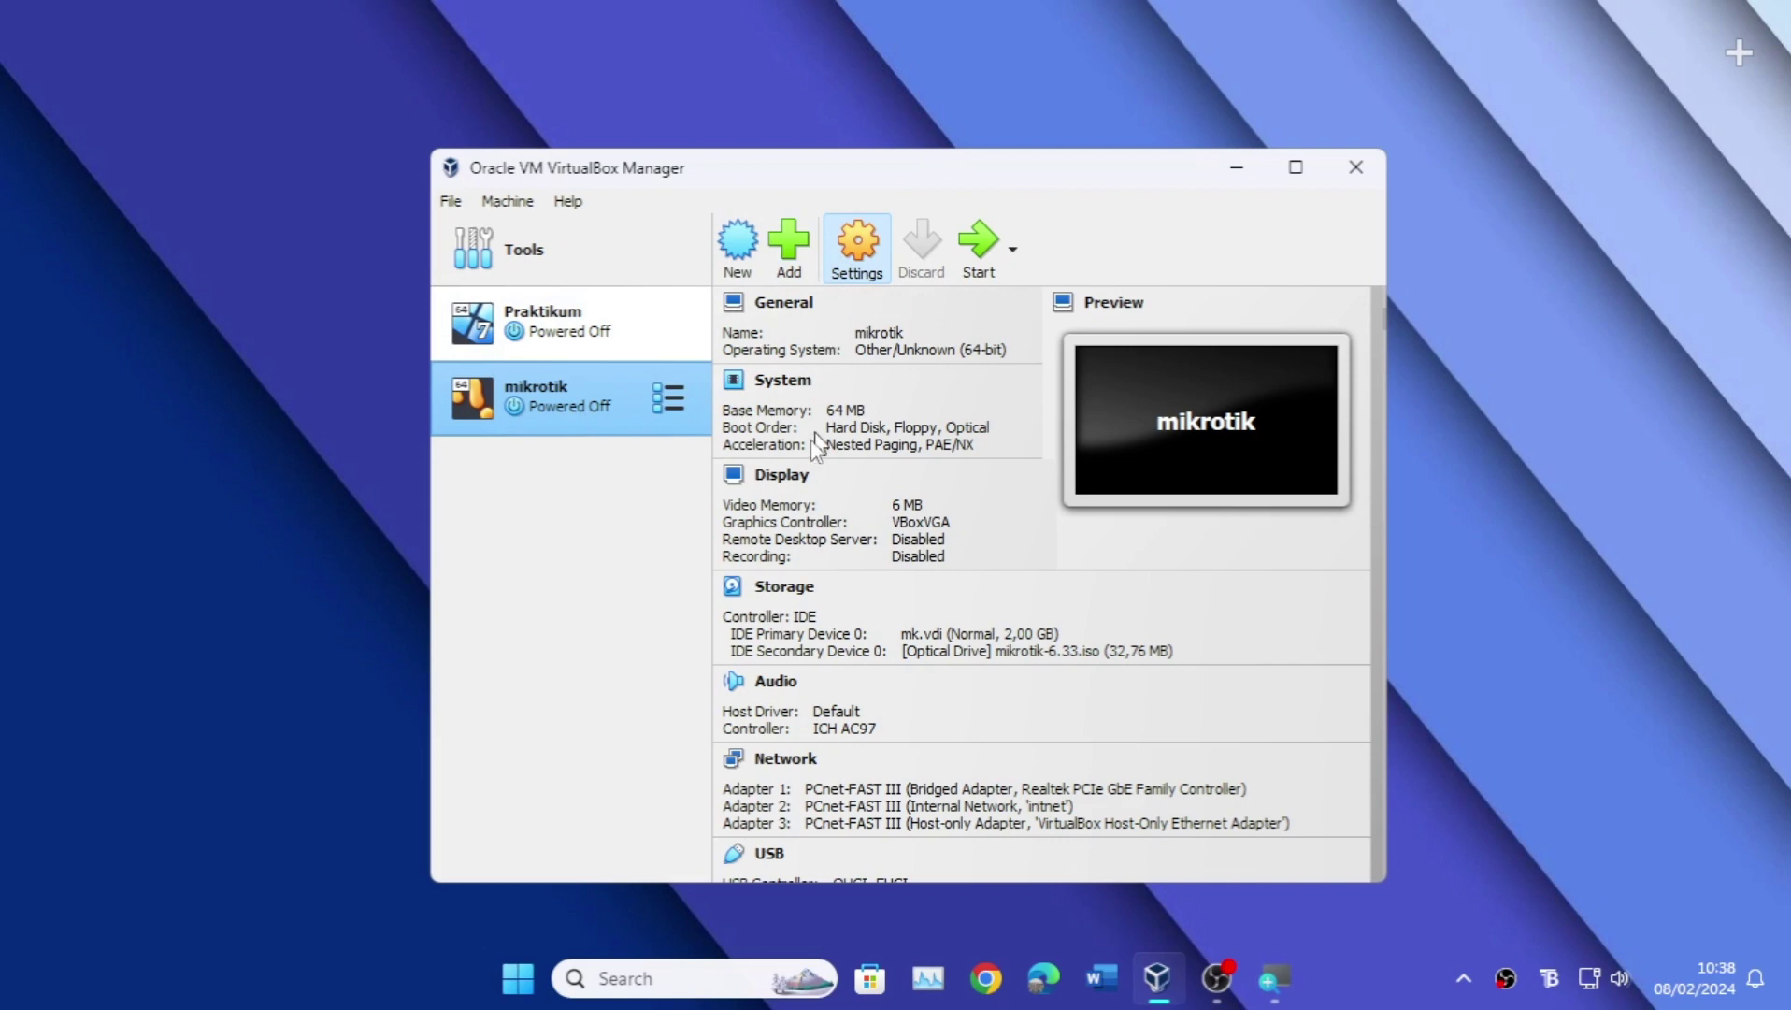
Step: Set mikrotik's adapters: 1 Bridged, 2 Internal Network 'intnet' with promiscuous Allow All, 3 Host-only; save
left_click(578, 478)
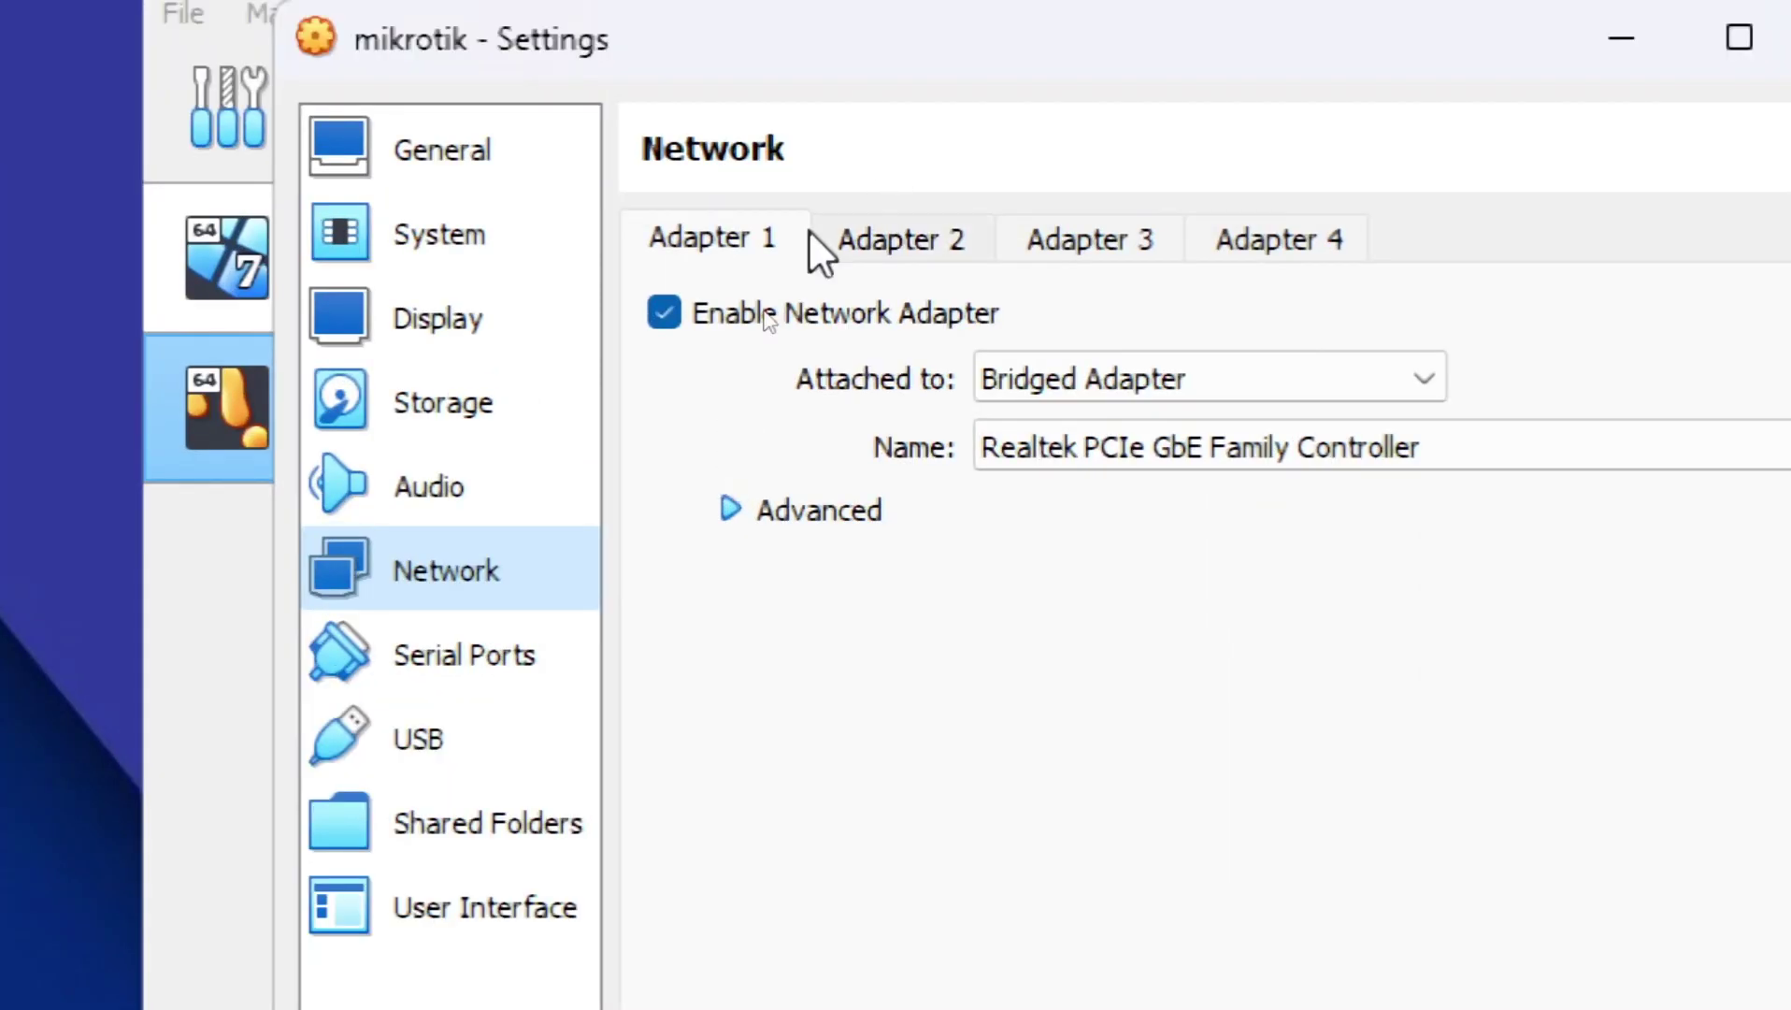
left_click(1115, 385)
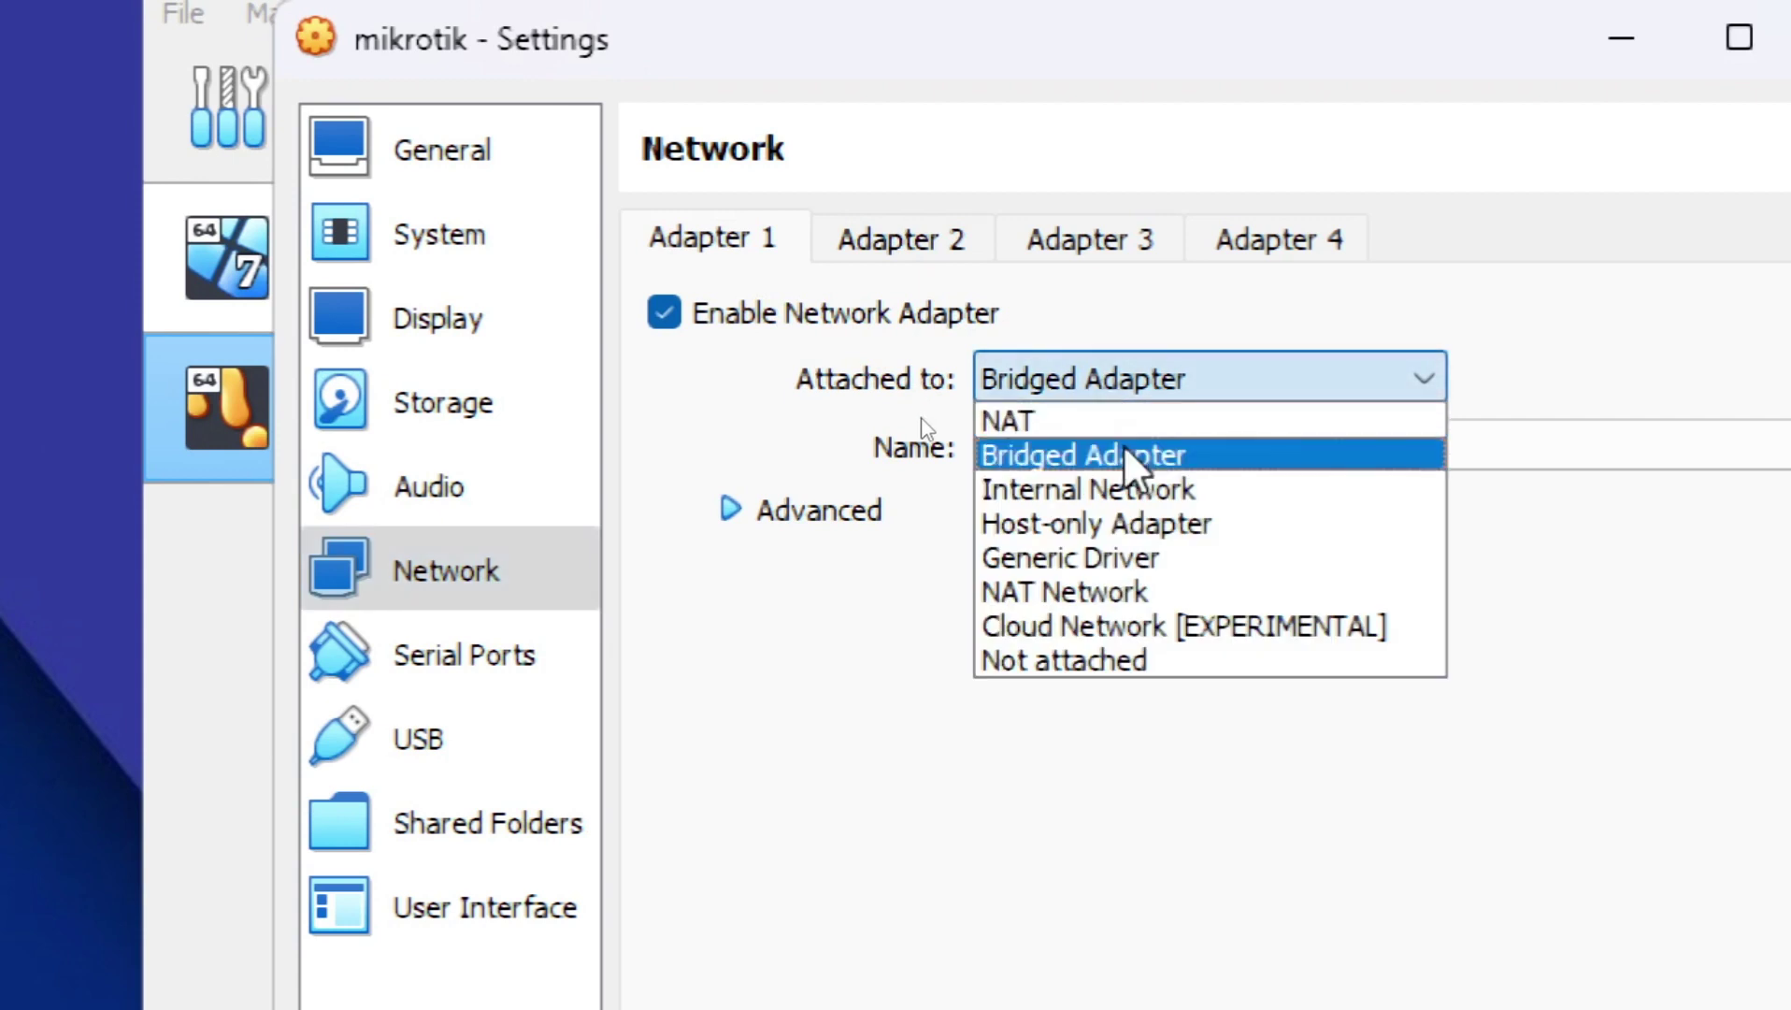
left_click(1086, 454)
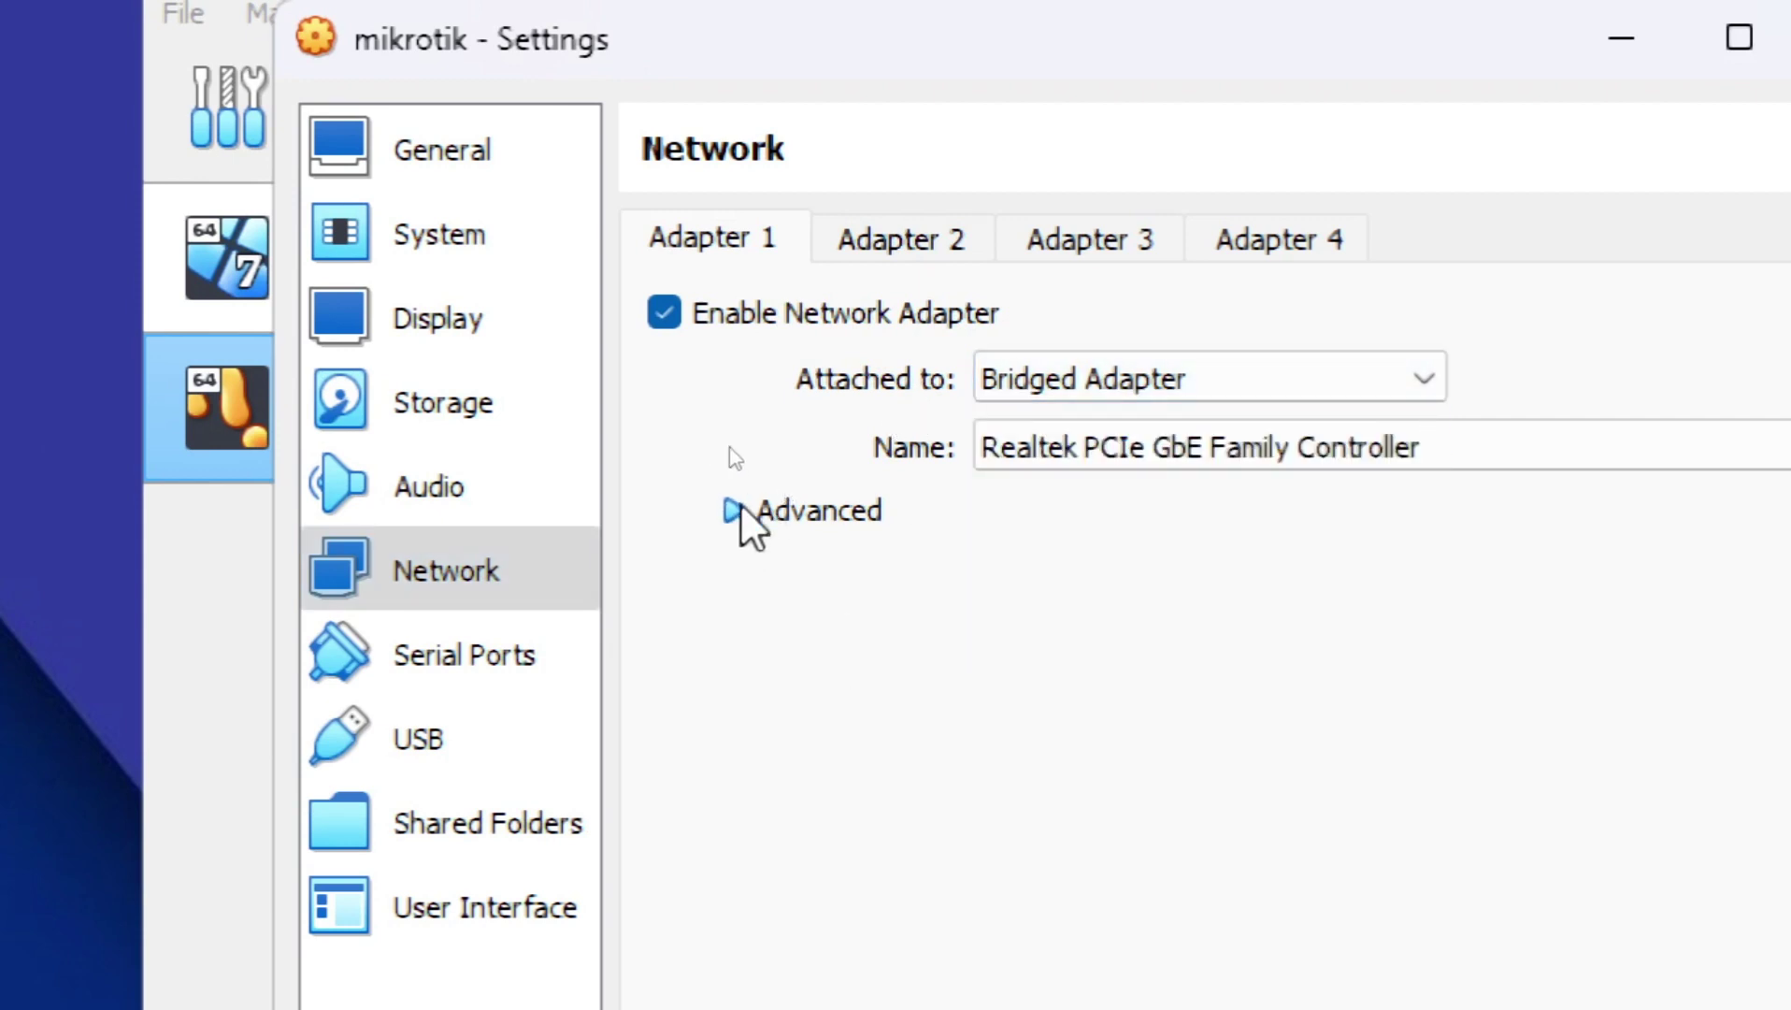
left_click(733, 509)
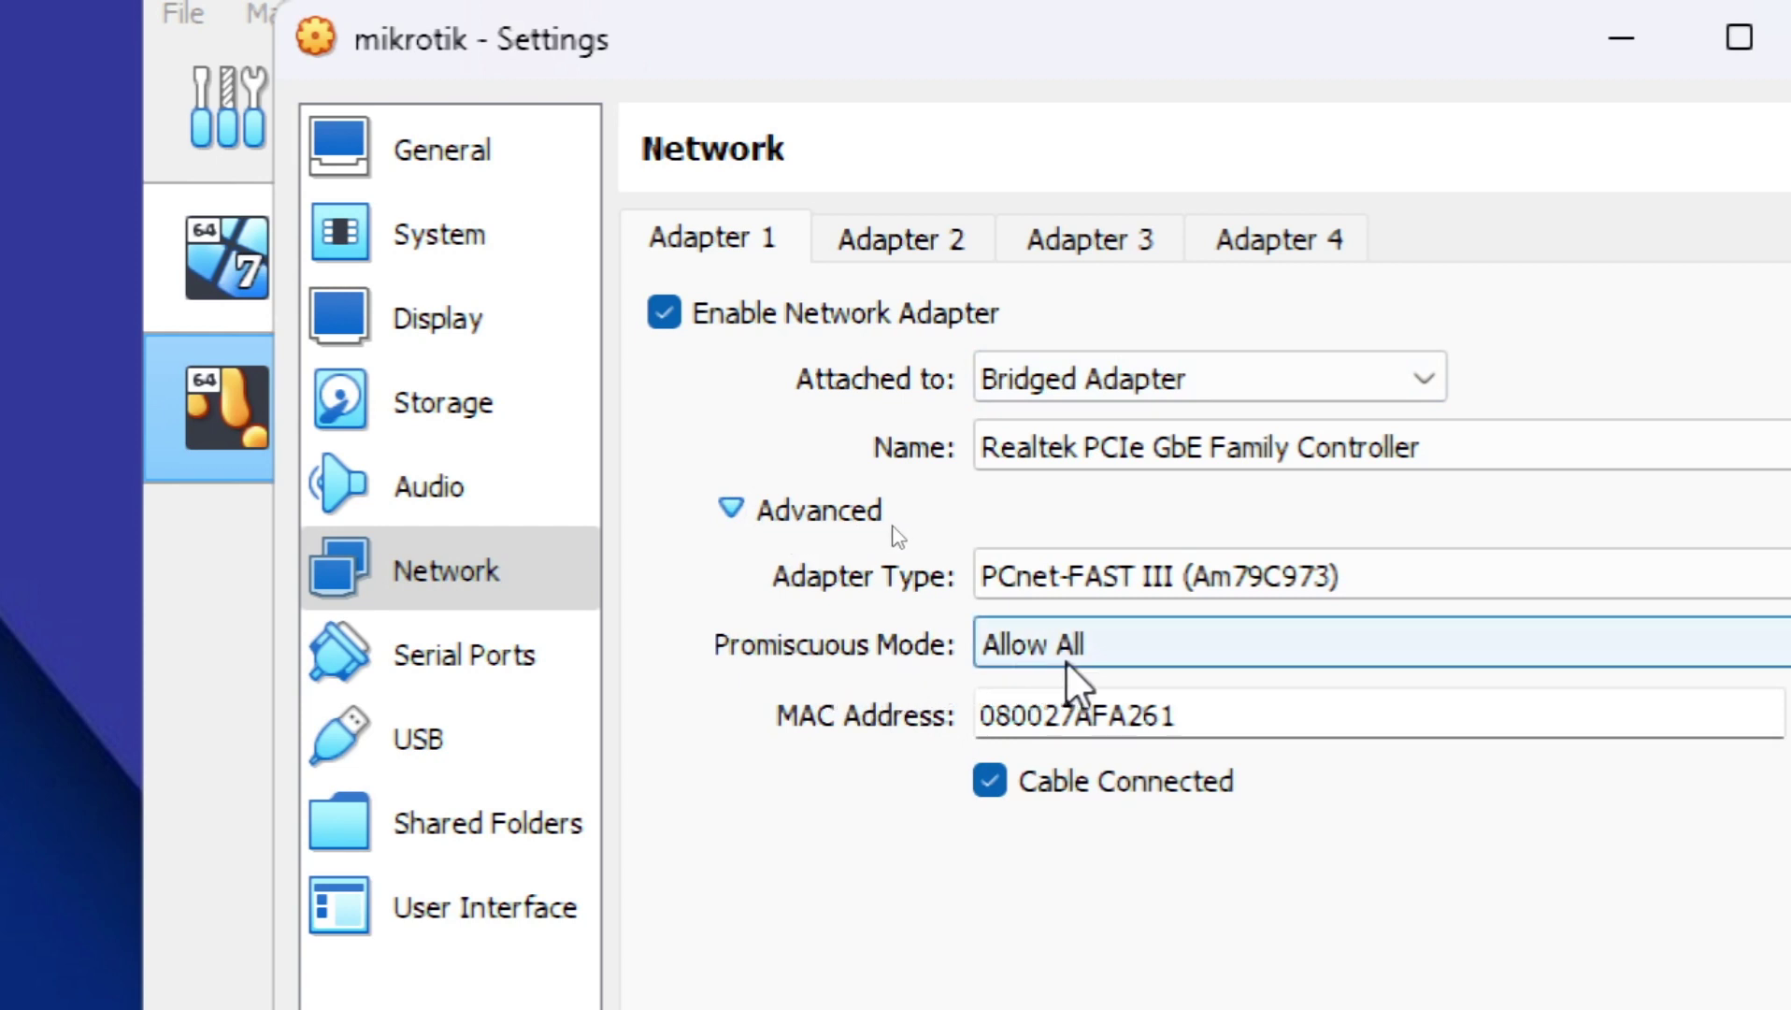
left_click(880, 241)
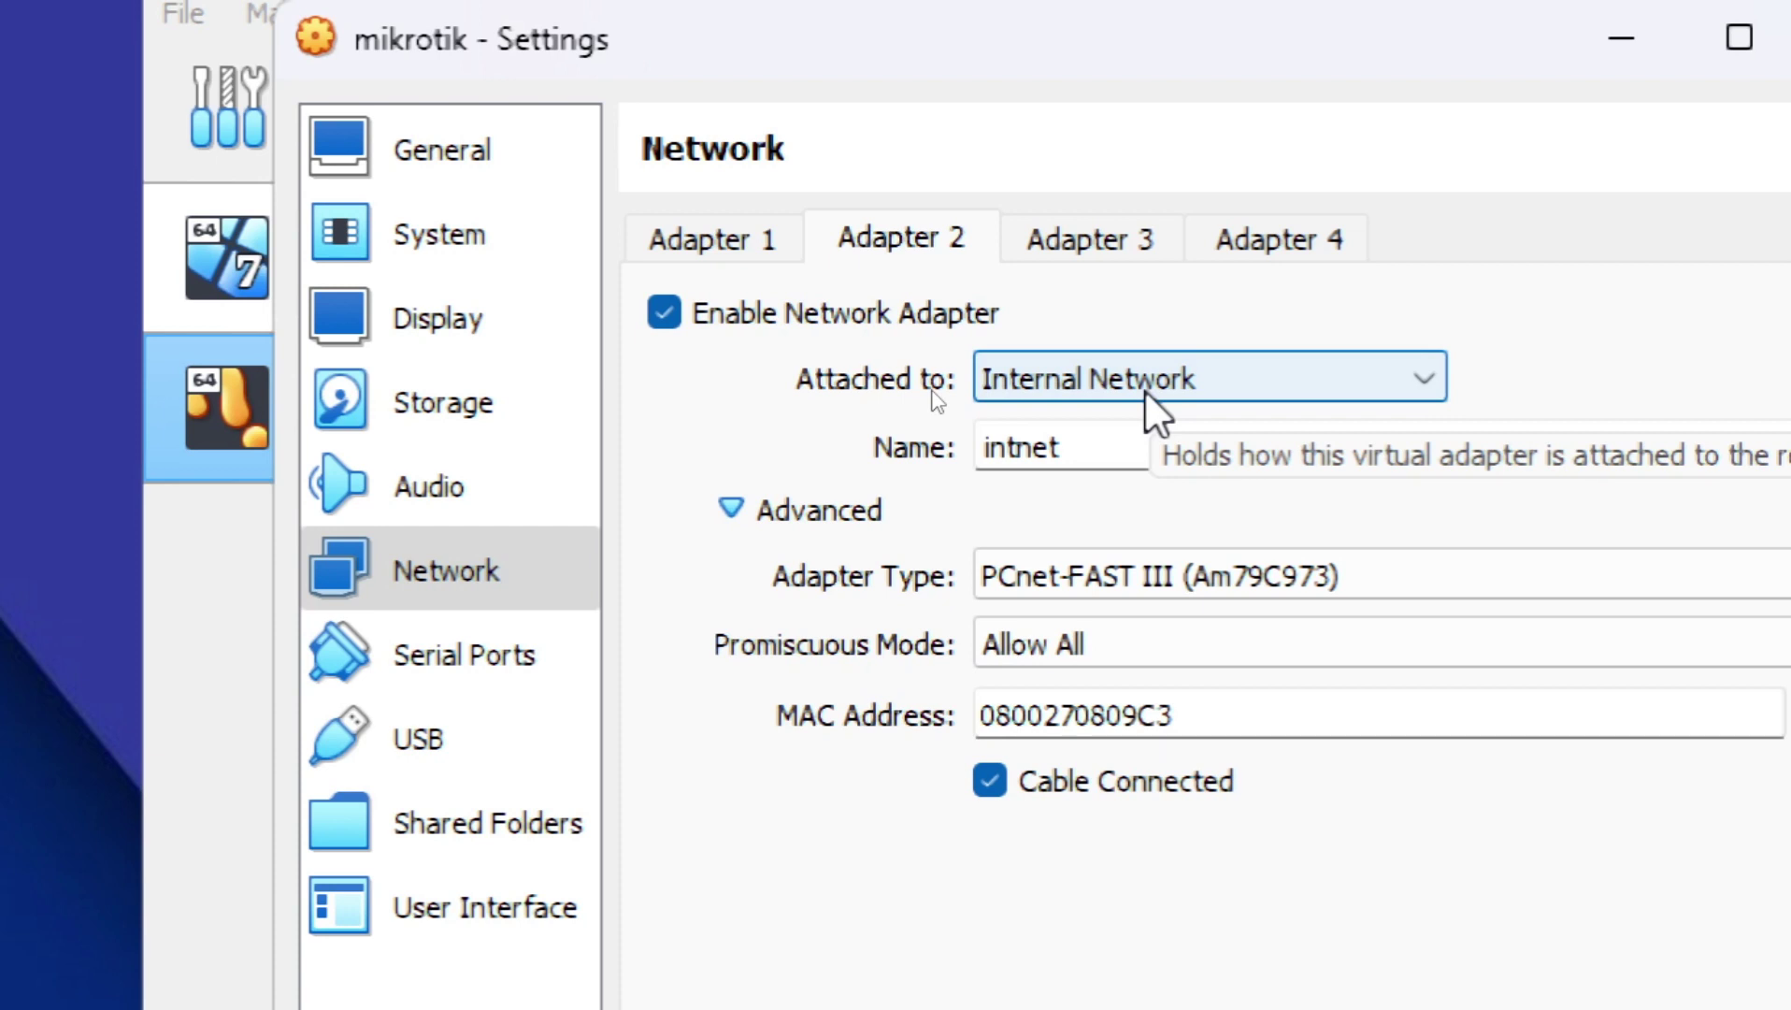
left_click(1039, 651)
left_click(1041, 751)
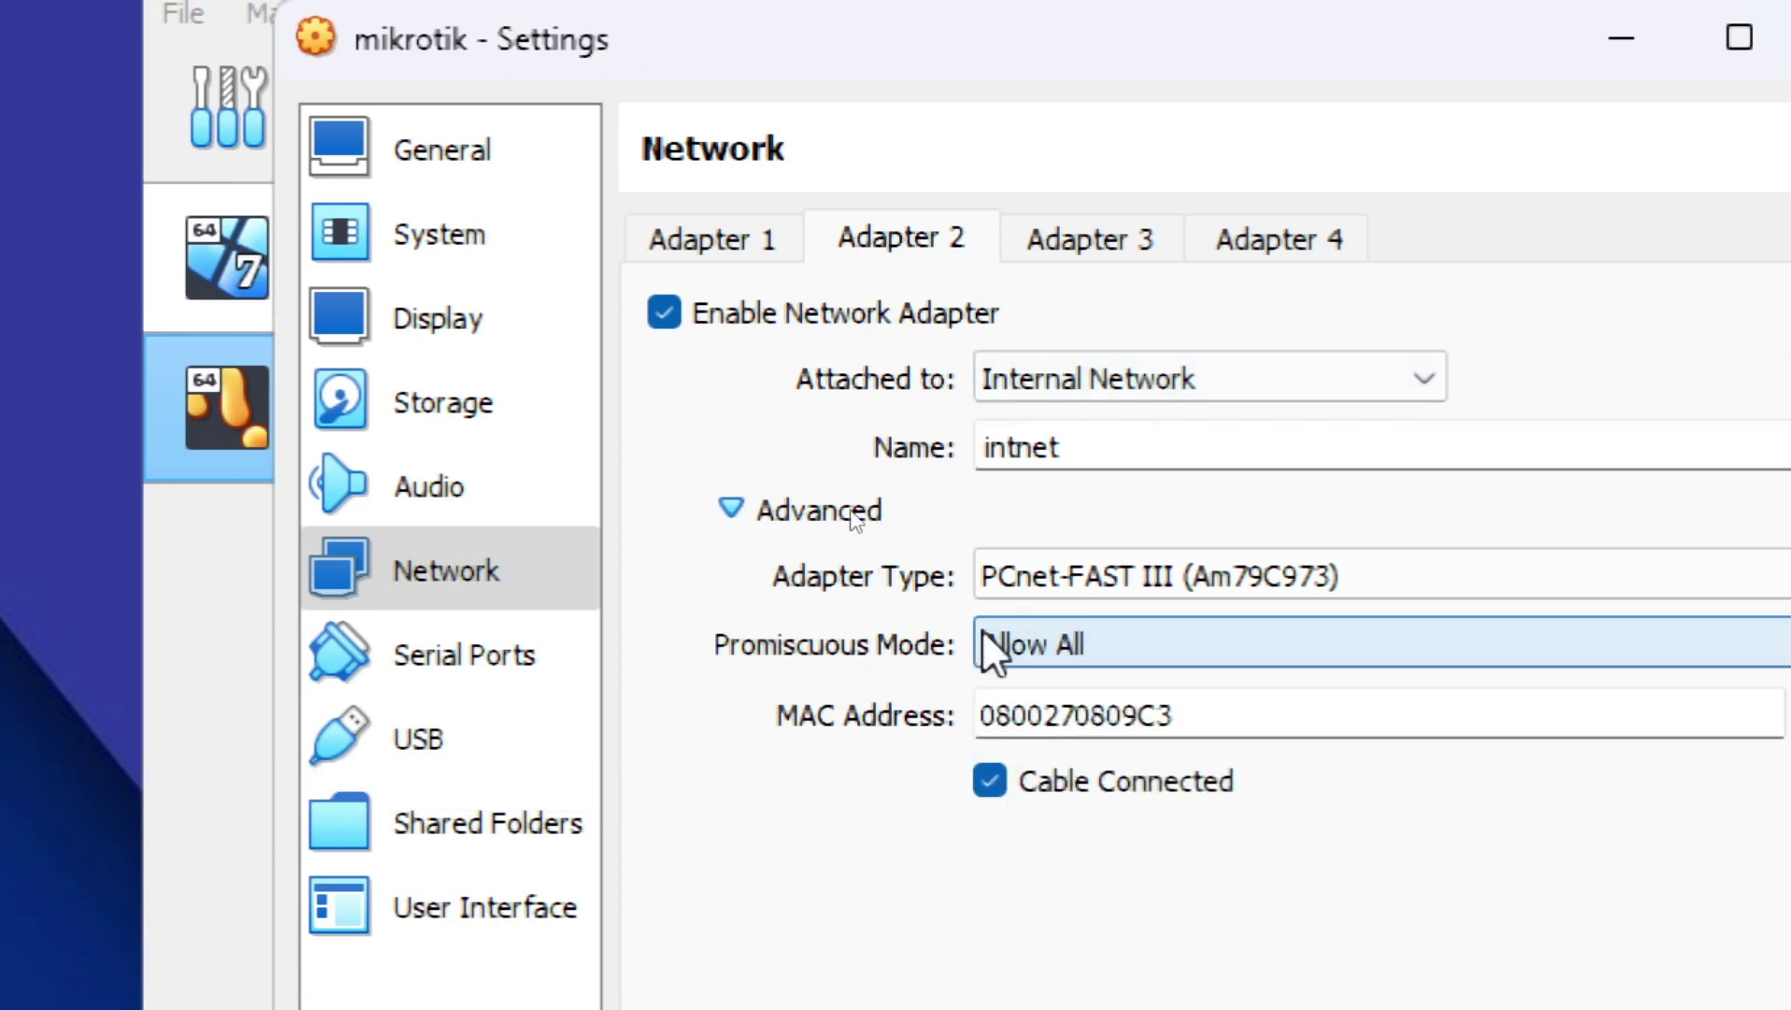
left_click(1059, 240)
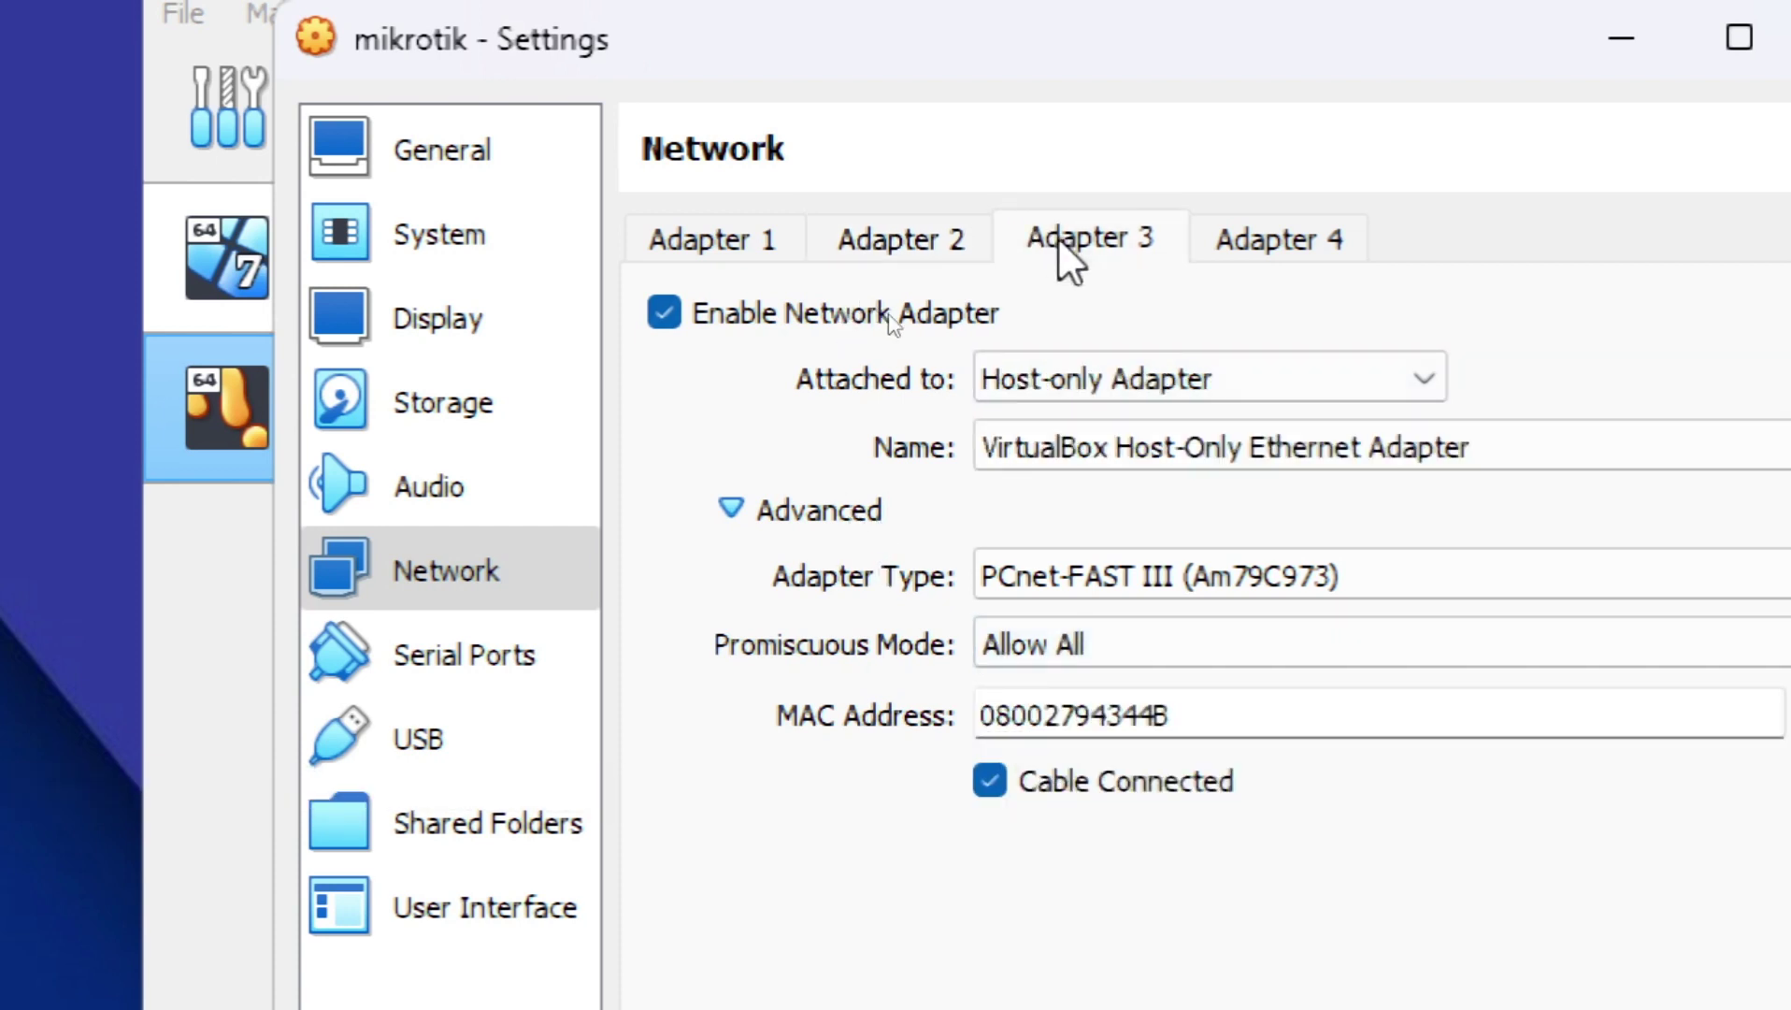
left_click(1120, 379)
left_click(1103, 524)
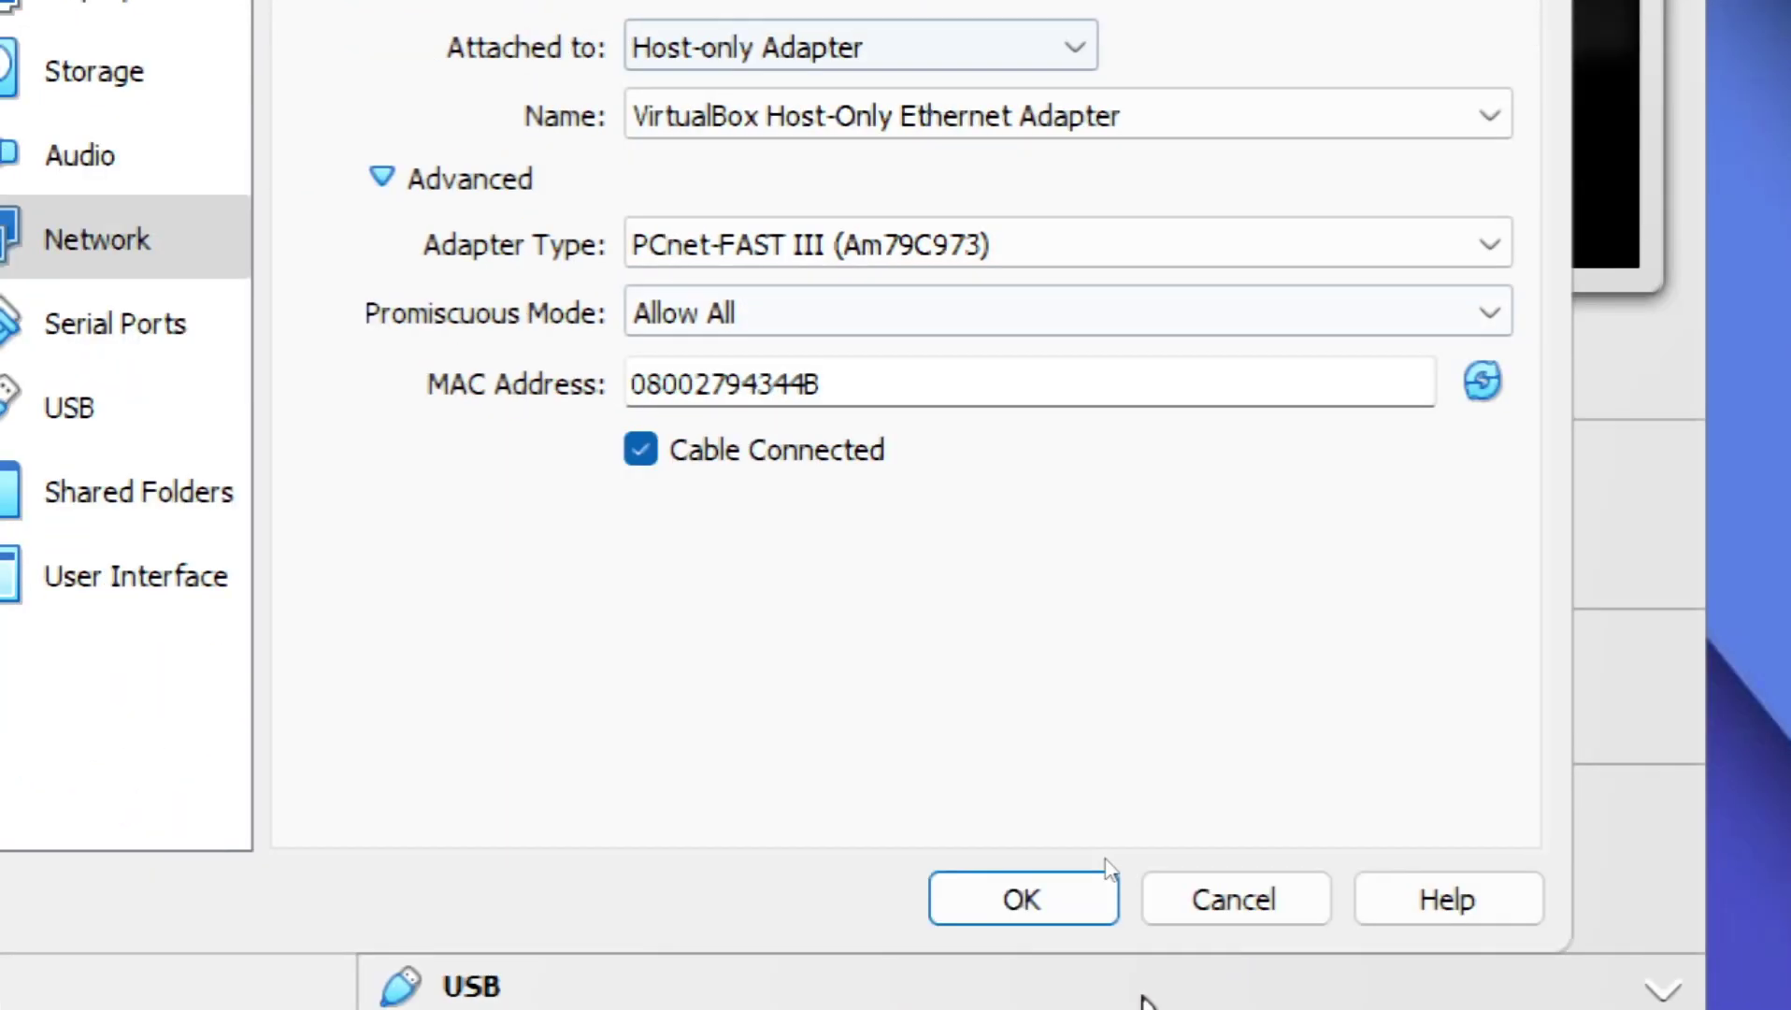
left_click(1398, 1009)
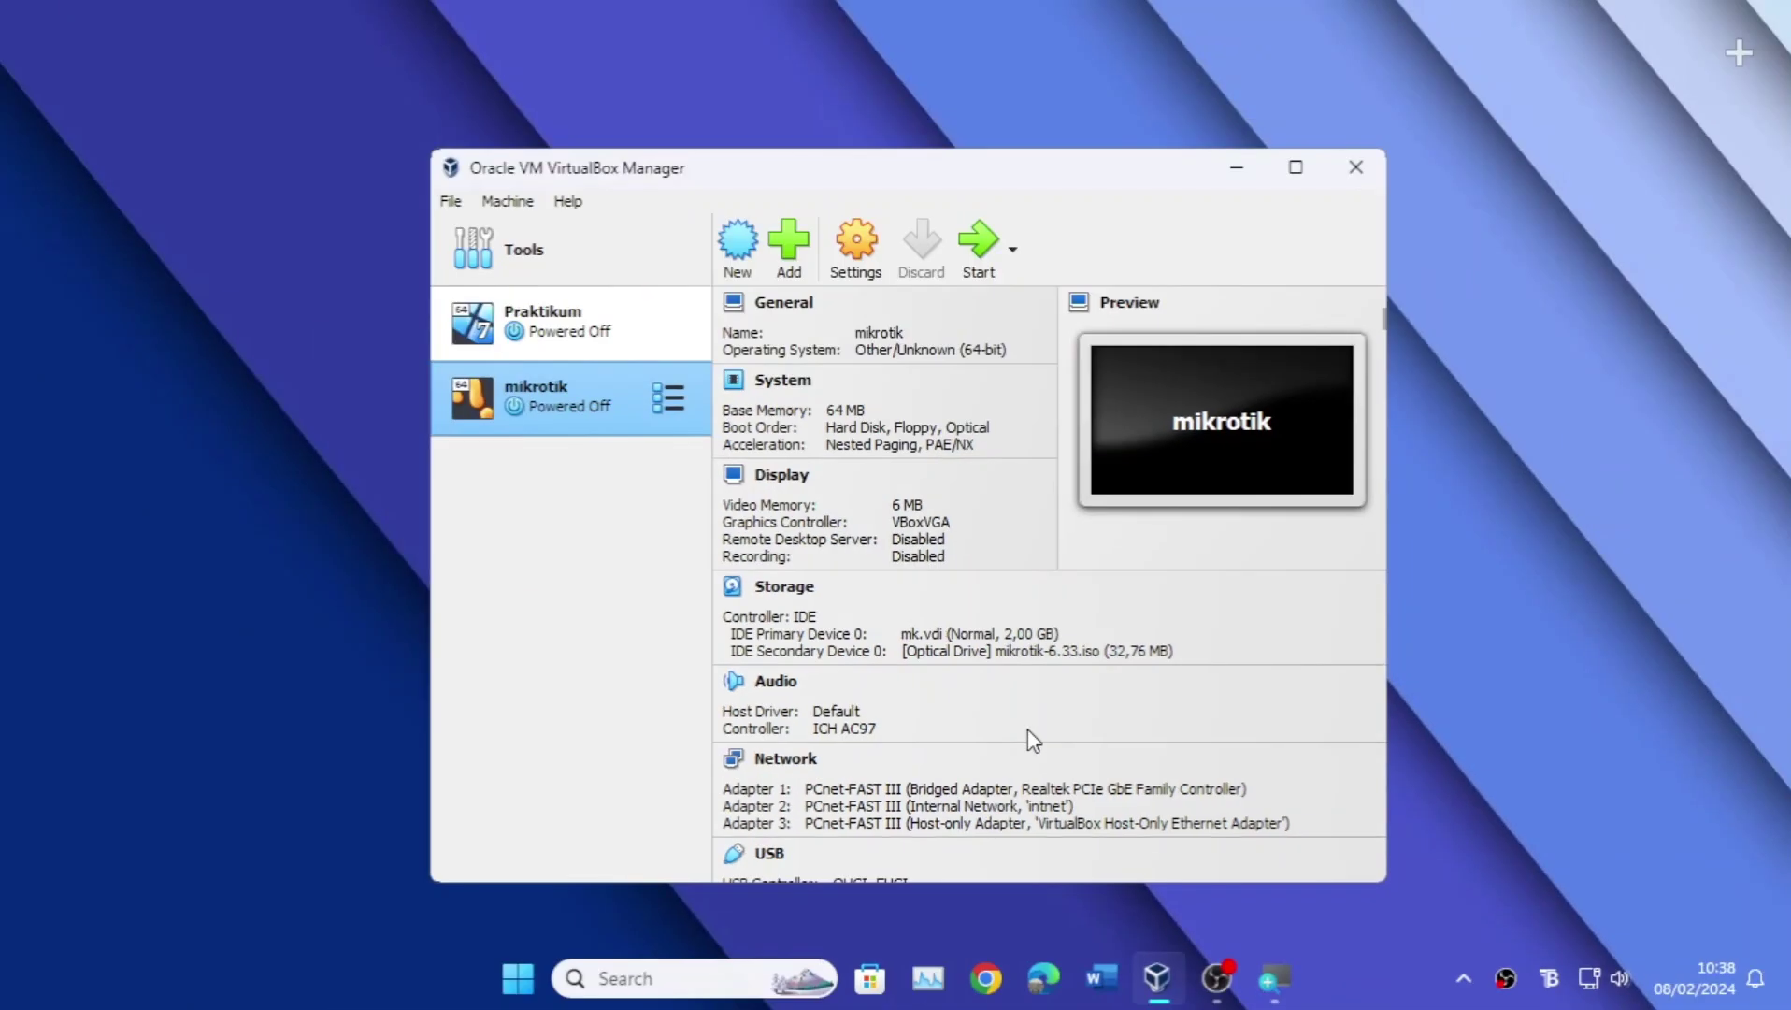
Step: Put Praktikum's Adapter 1 on Internal Network 'intnet' with promiscuous mode Allow All and save
left_click(600, 355)
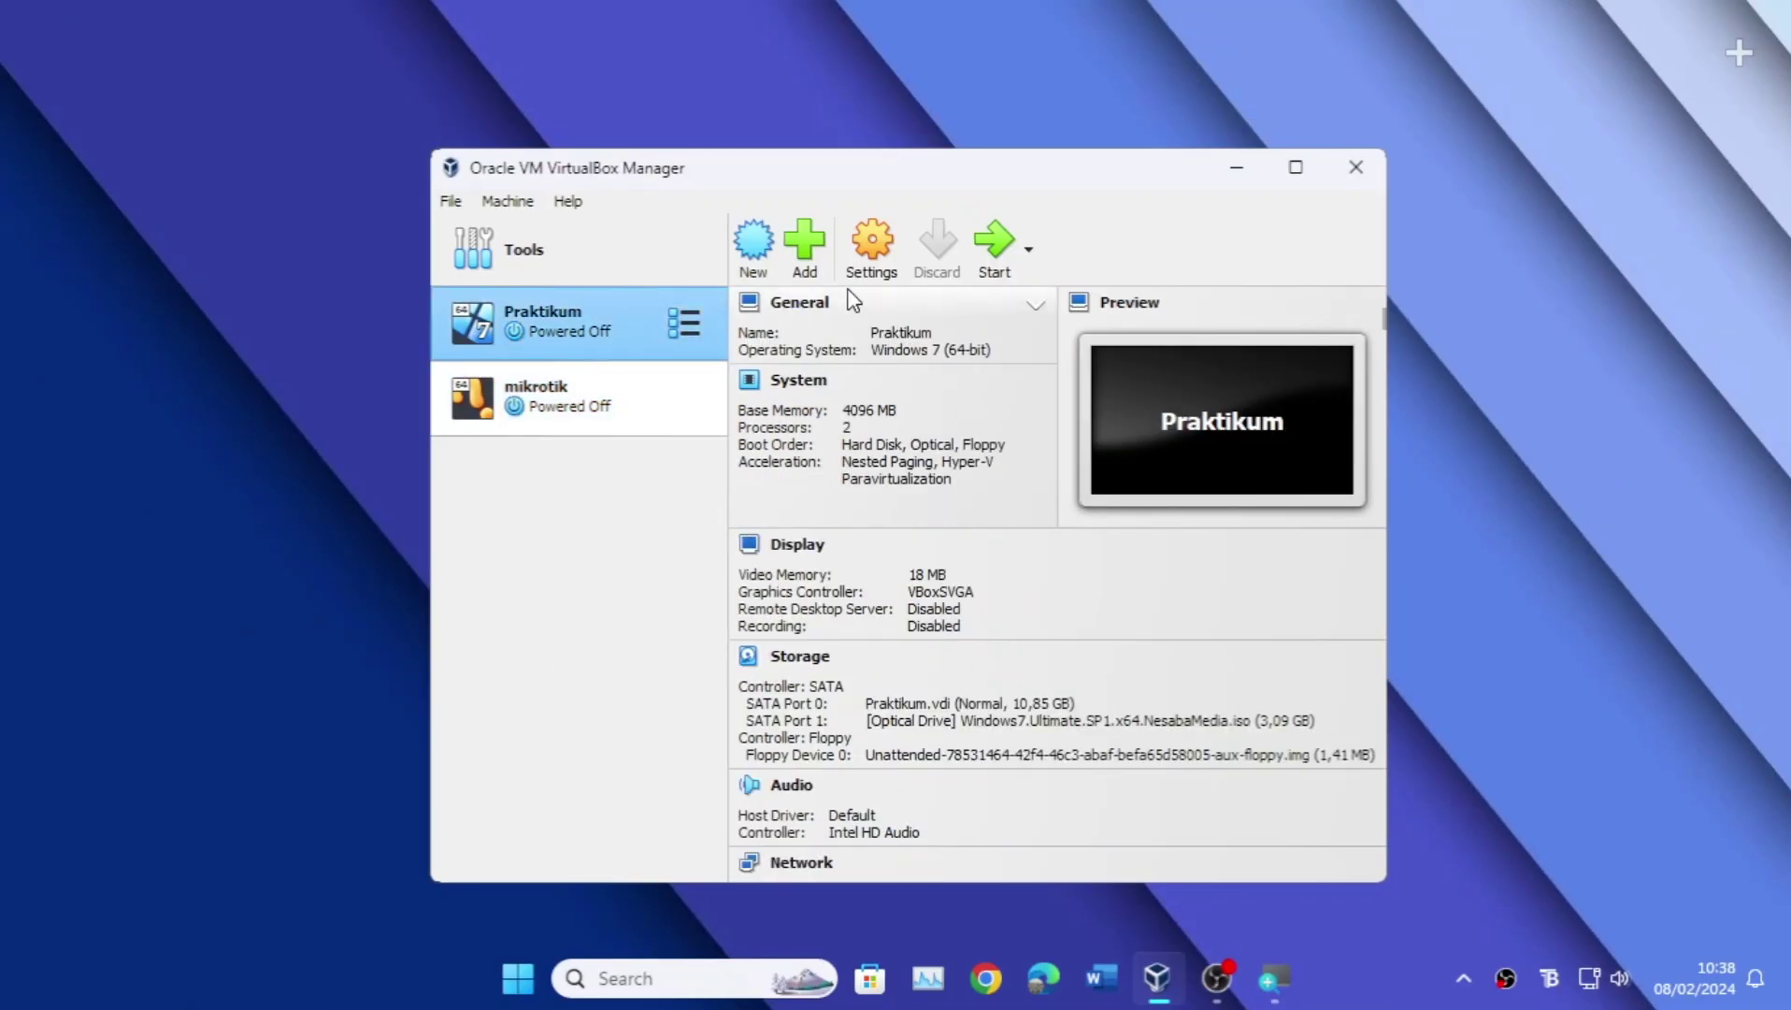
left_click(871, 267)
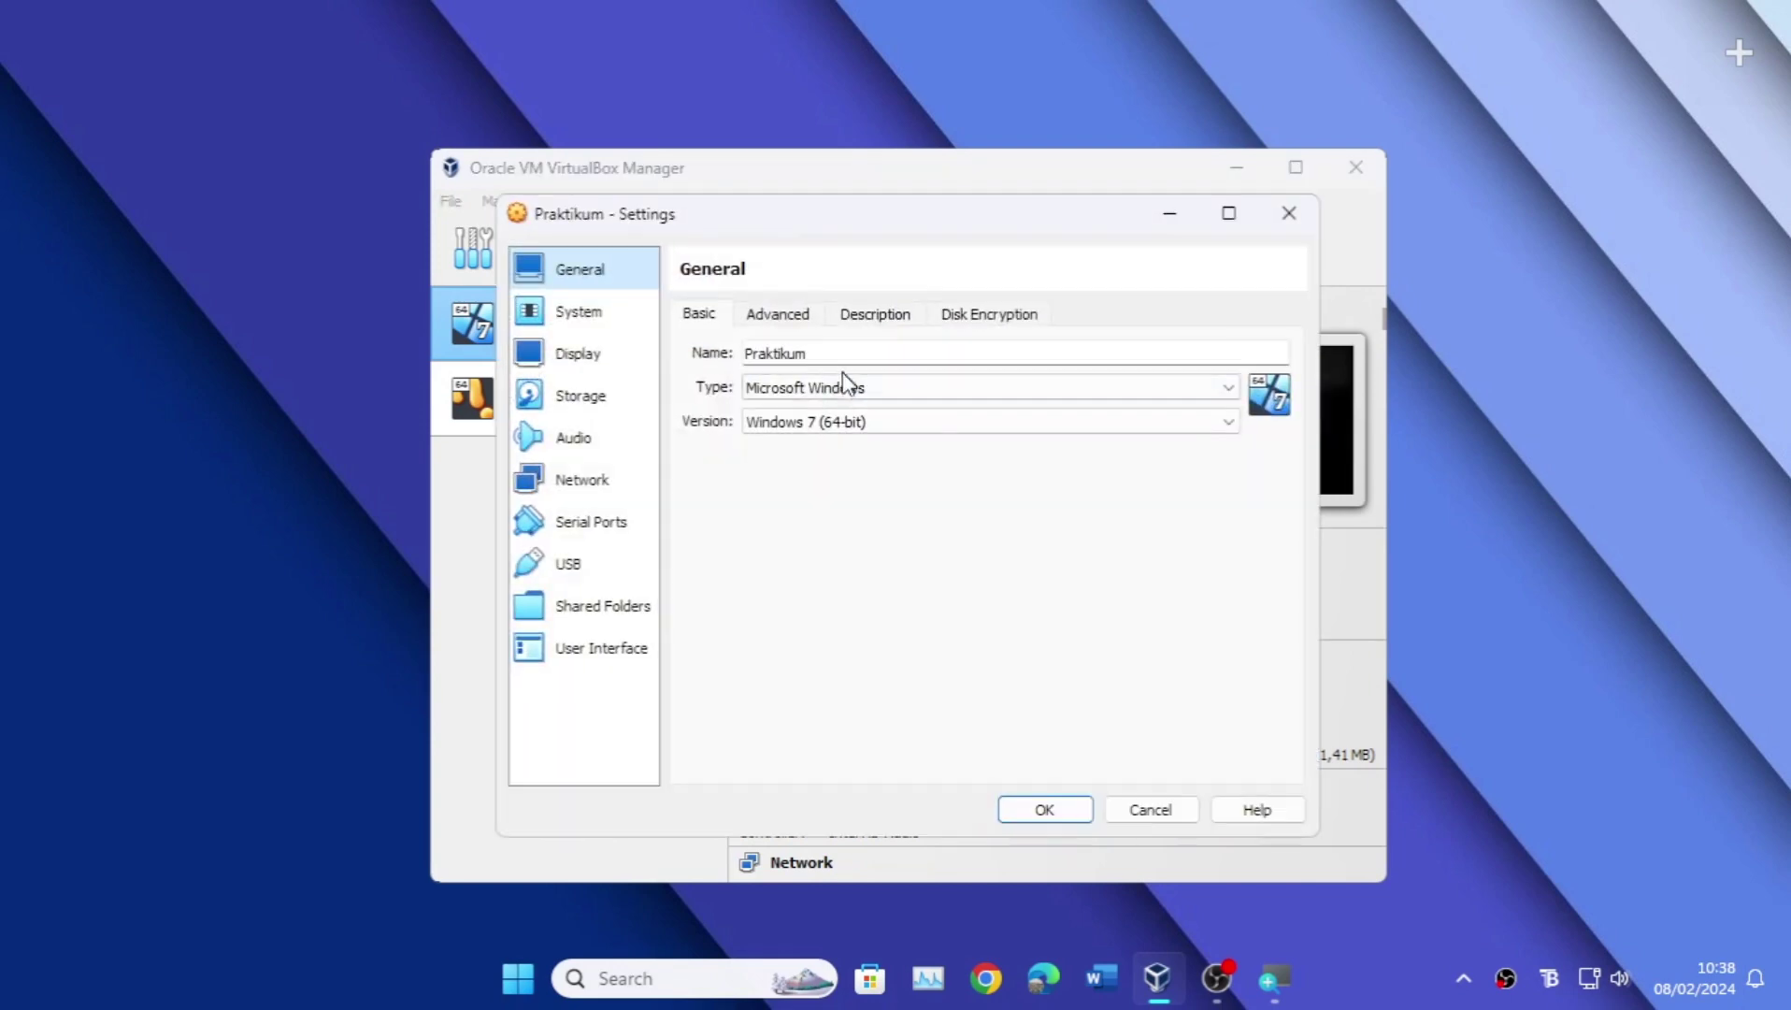
left_click(610, 486)
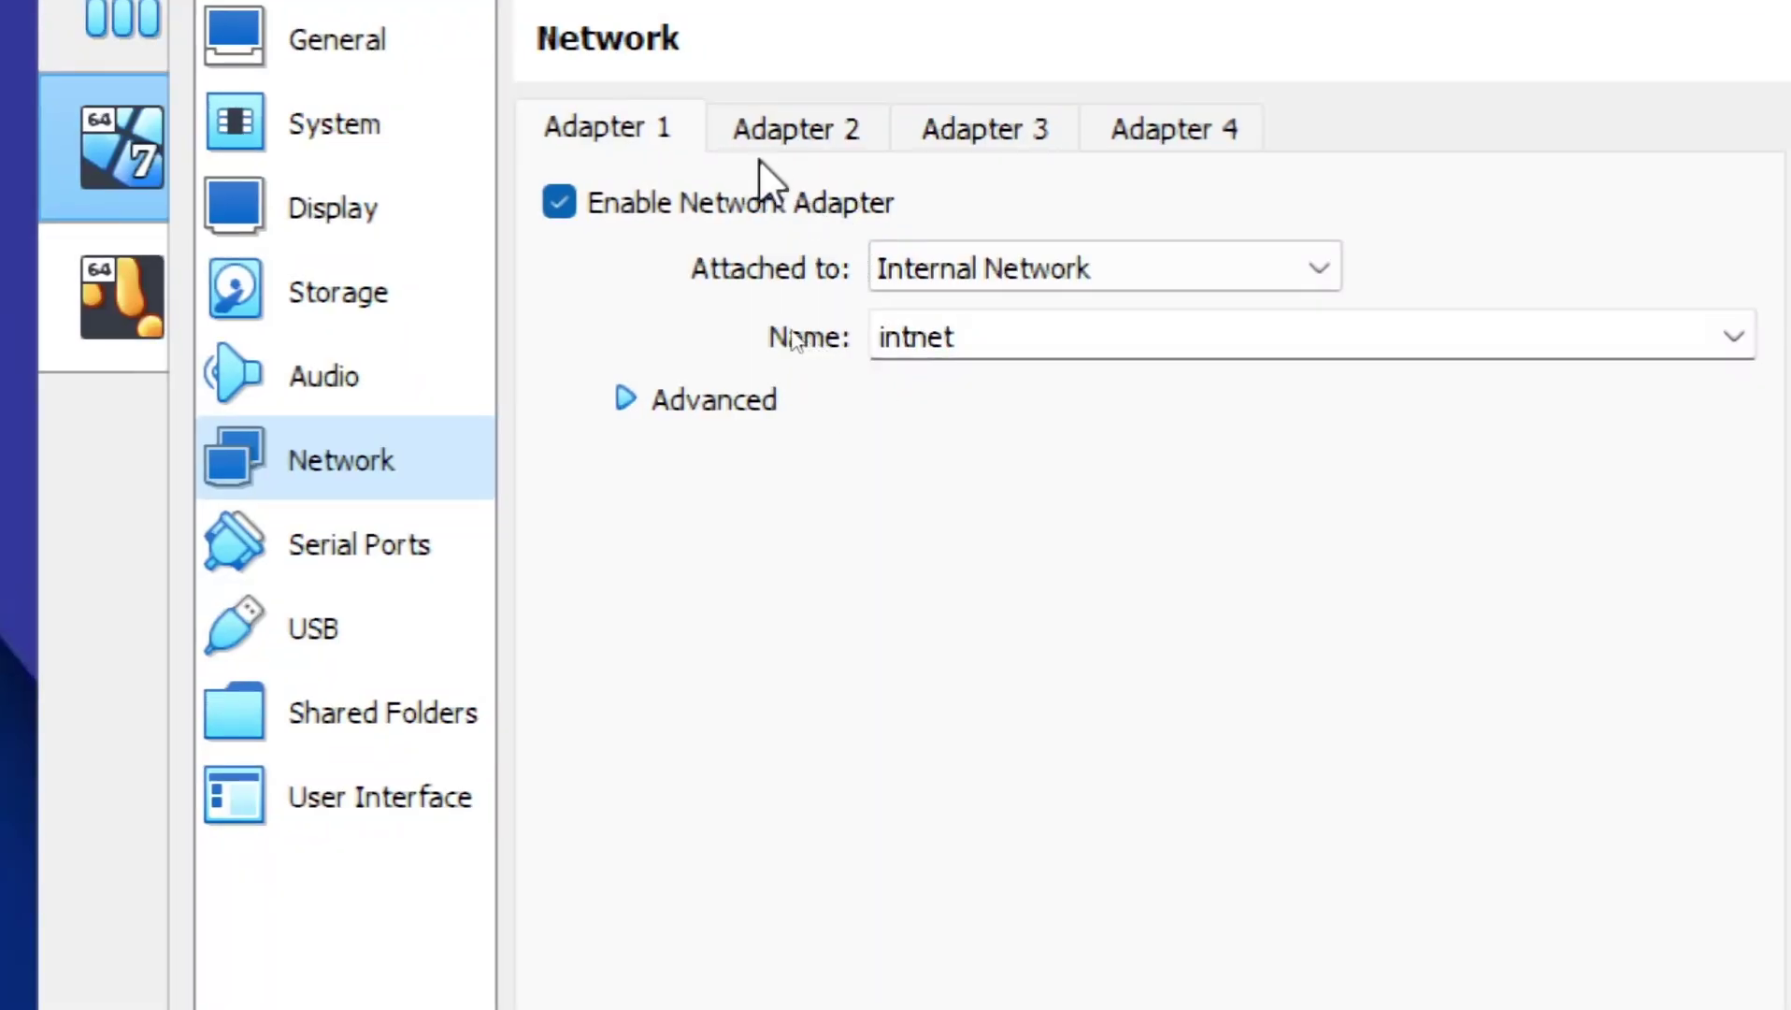
left_click(1095, 271)
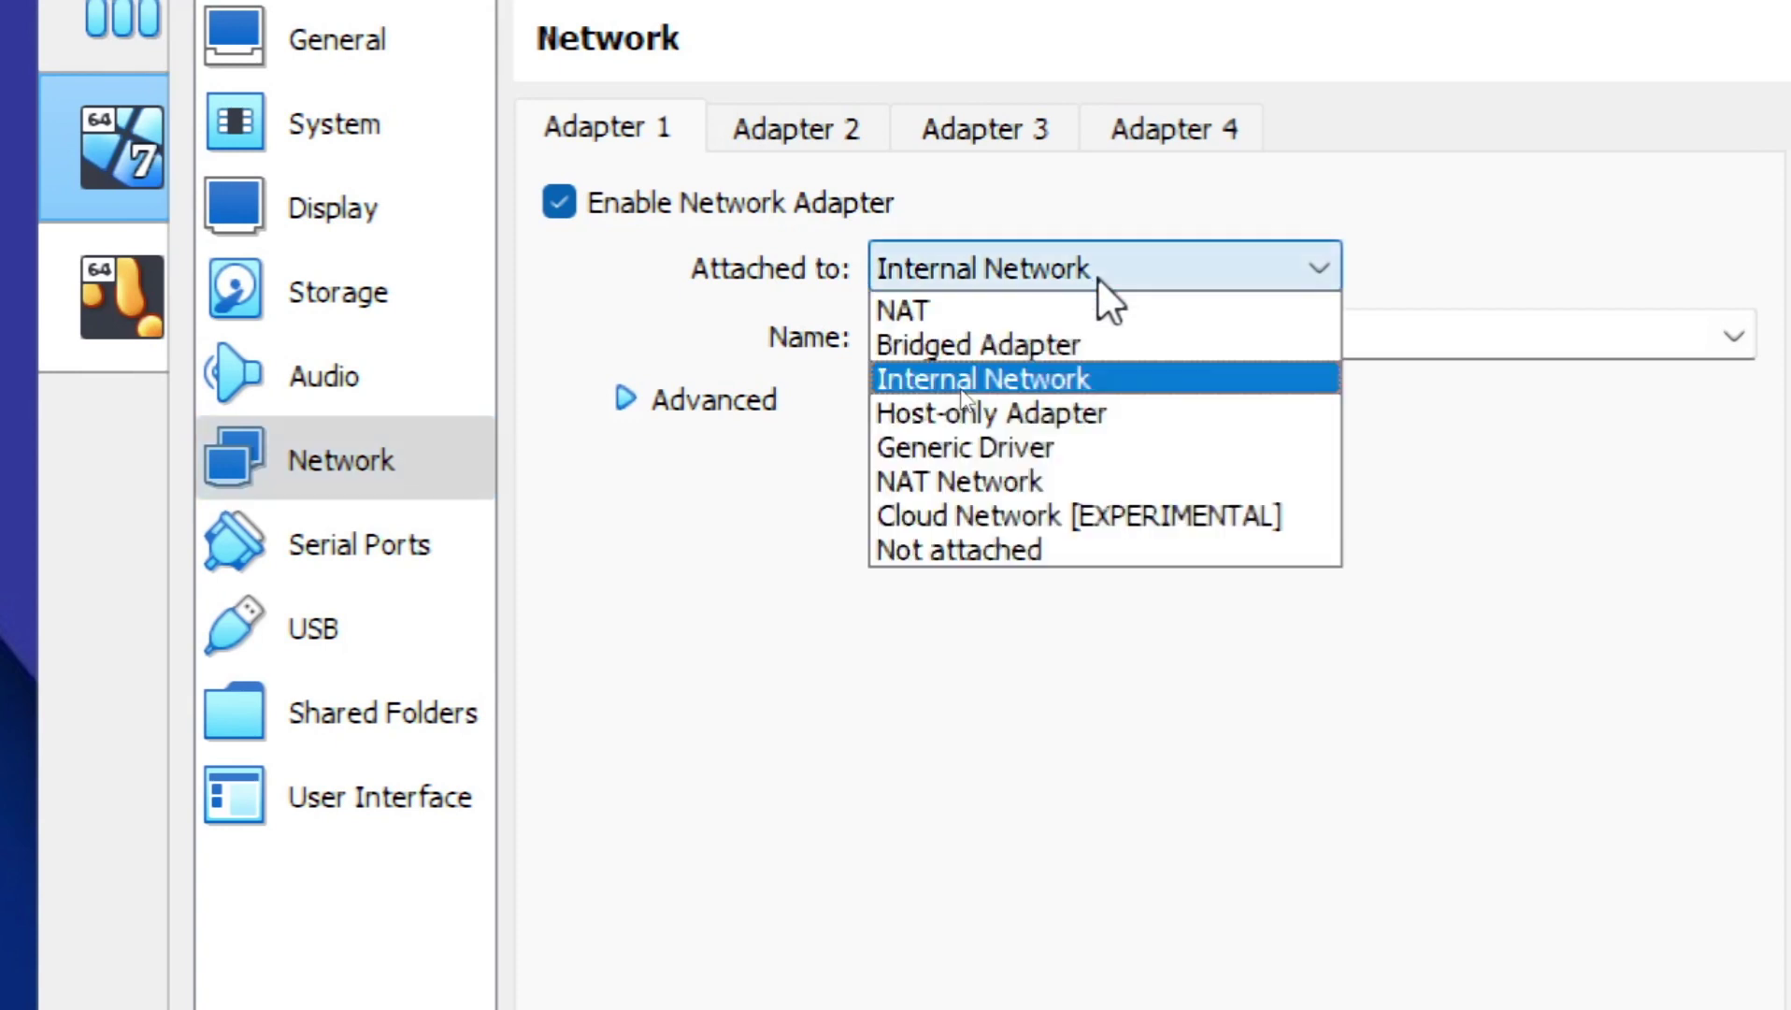
left_click(1072, 381)
left_click(650, 404)
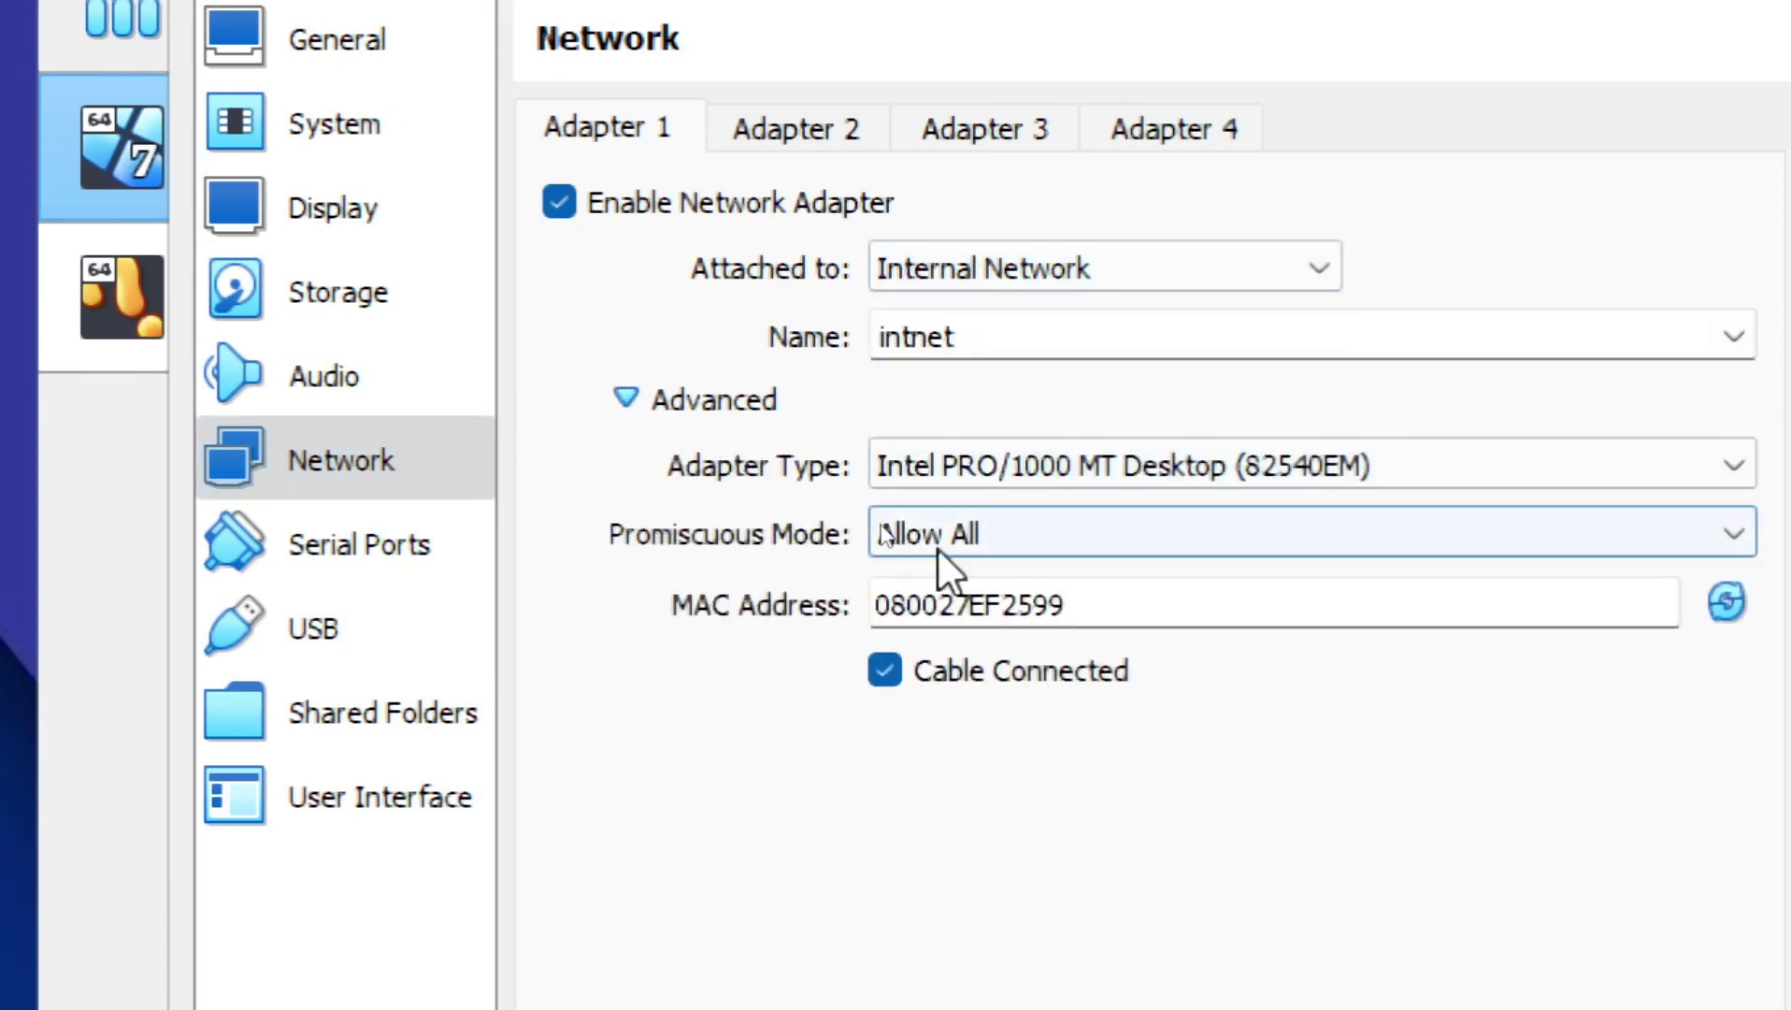
left_click(1063, 538)
left_click(916, 641)
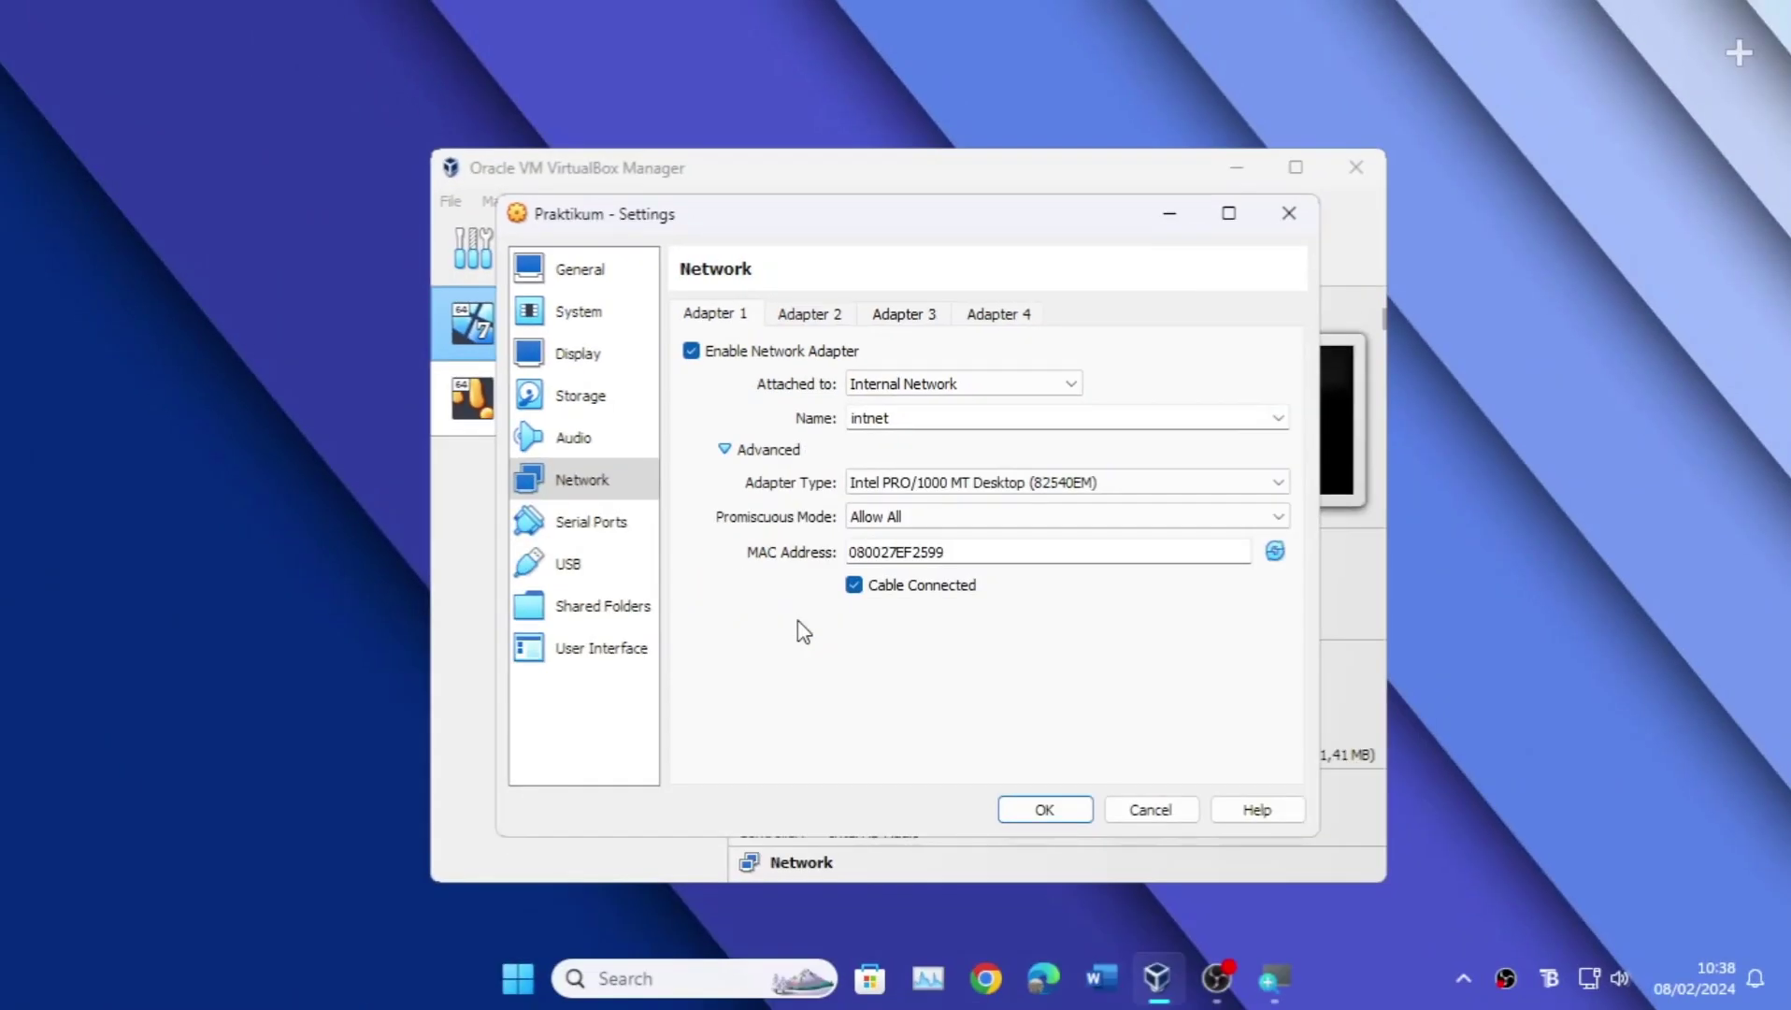
left_click(1019, 812)
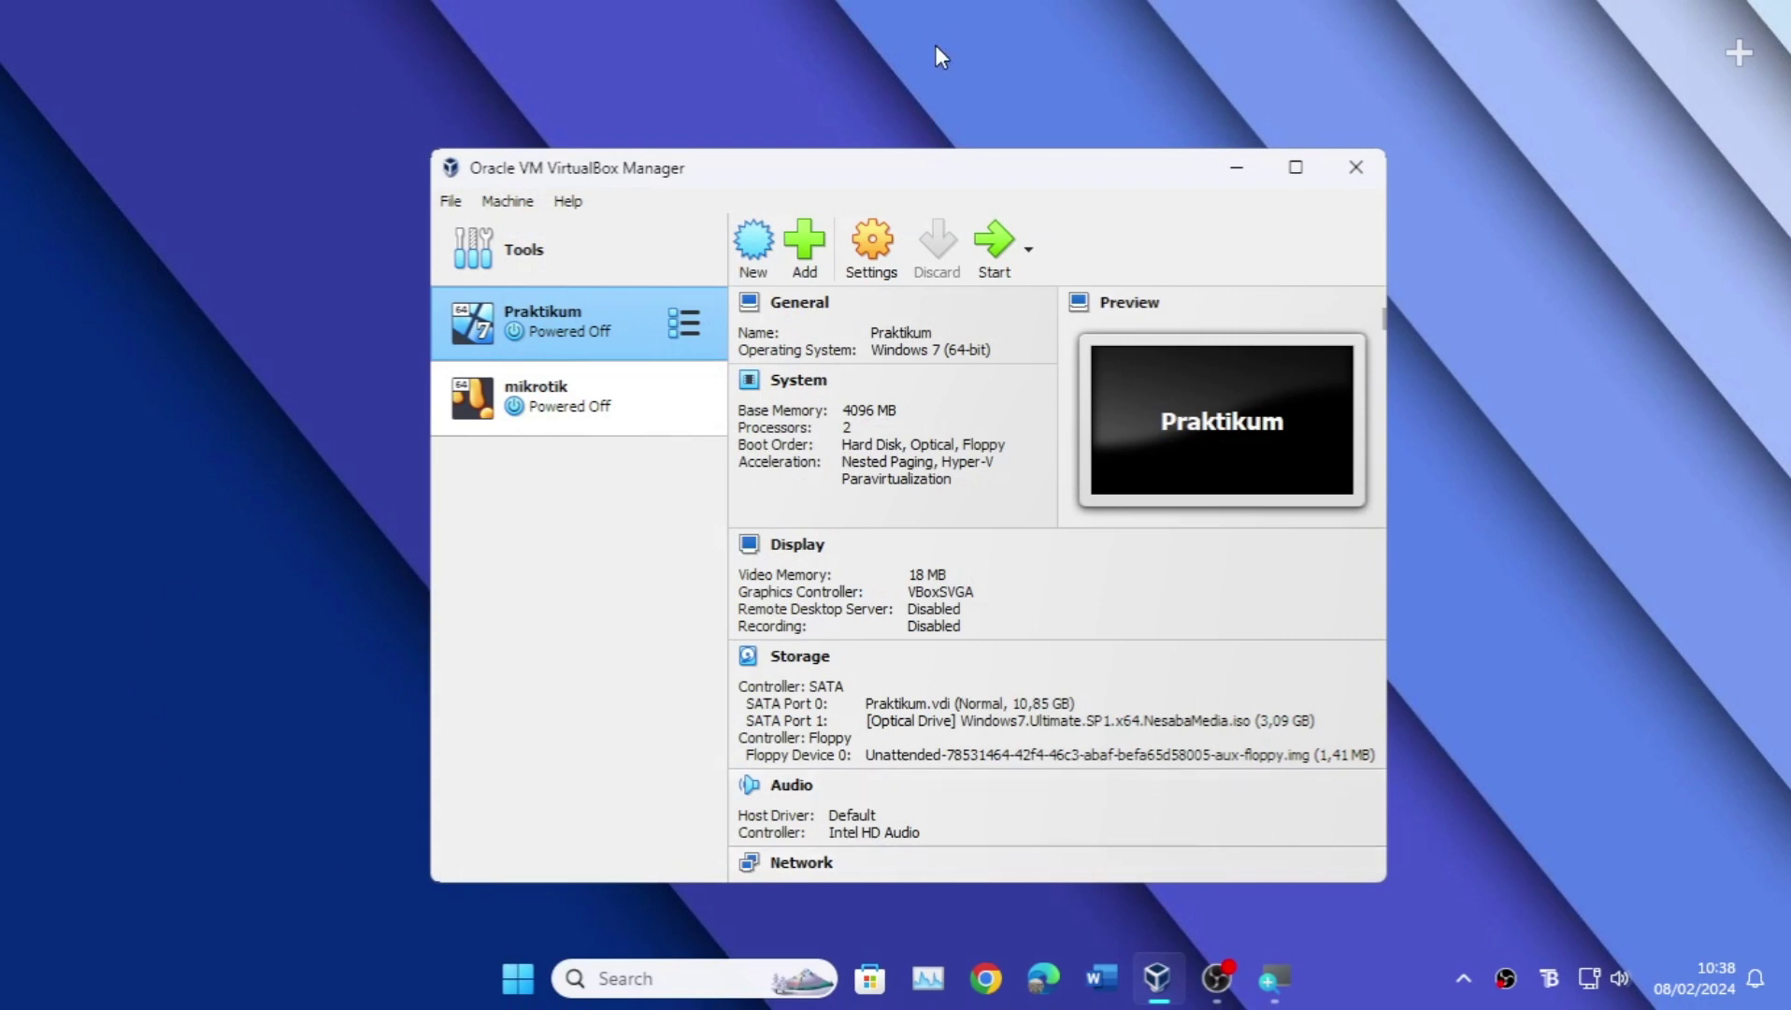
Step: Start the mikrotik VM, then start the Praktikum VM
left_click(631, 385)
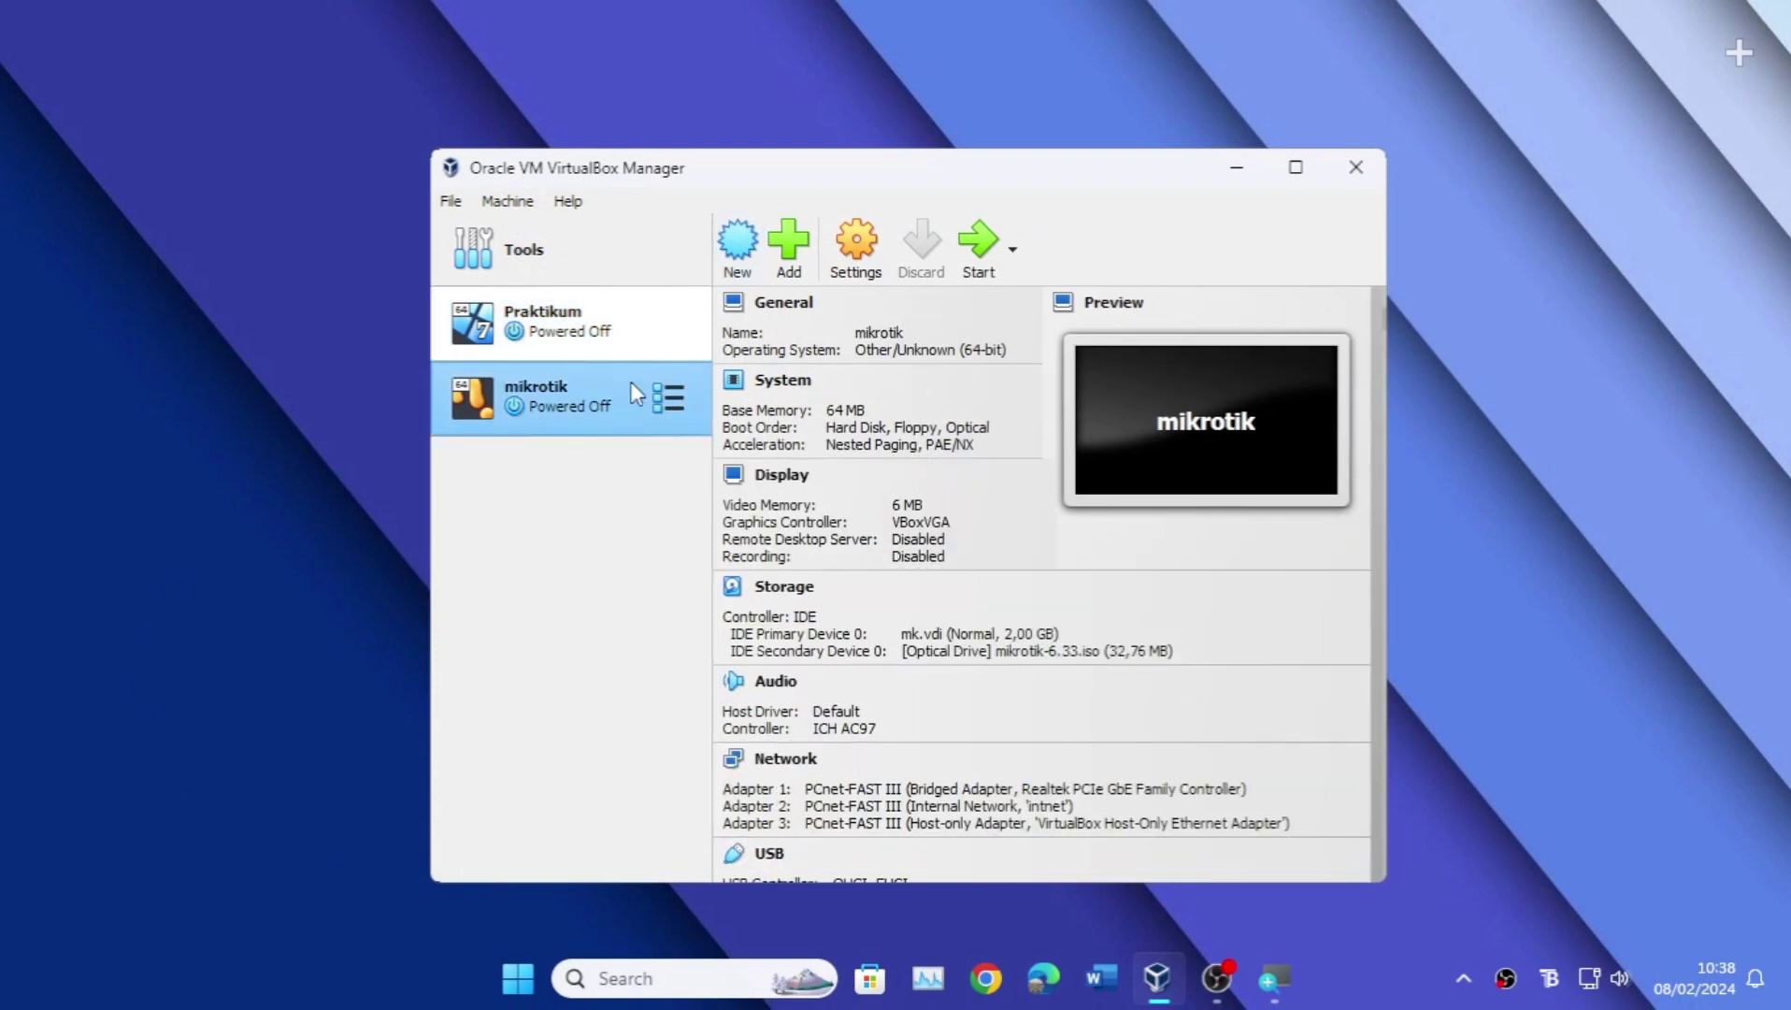
left_click(977, 245)
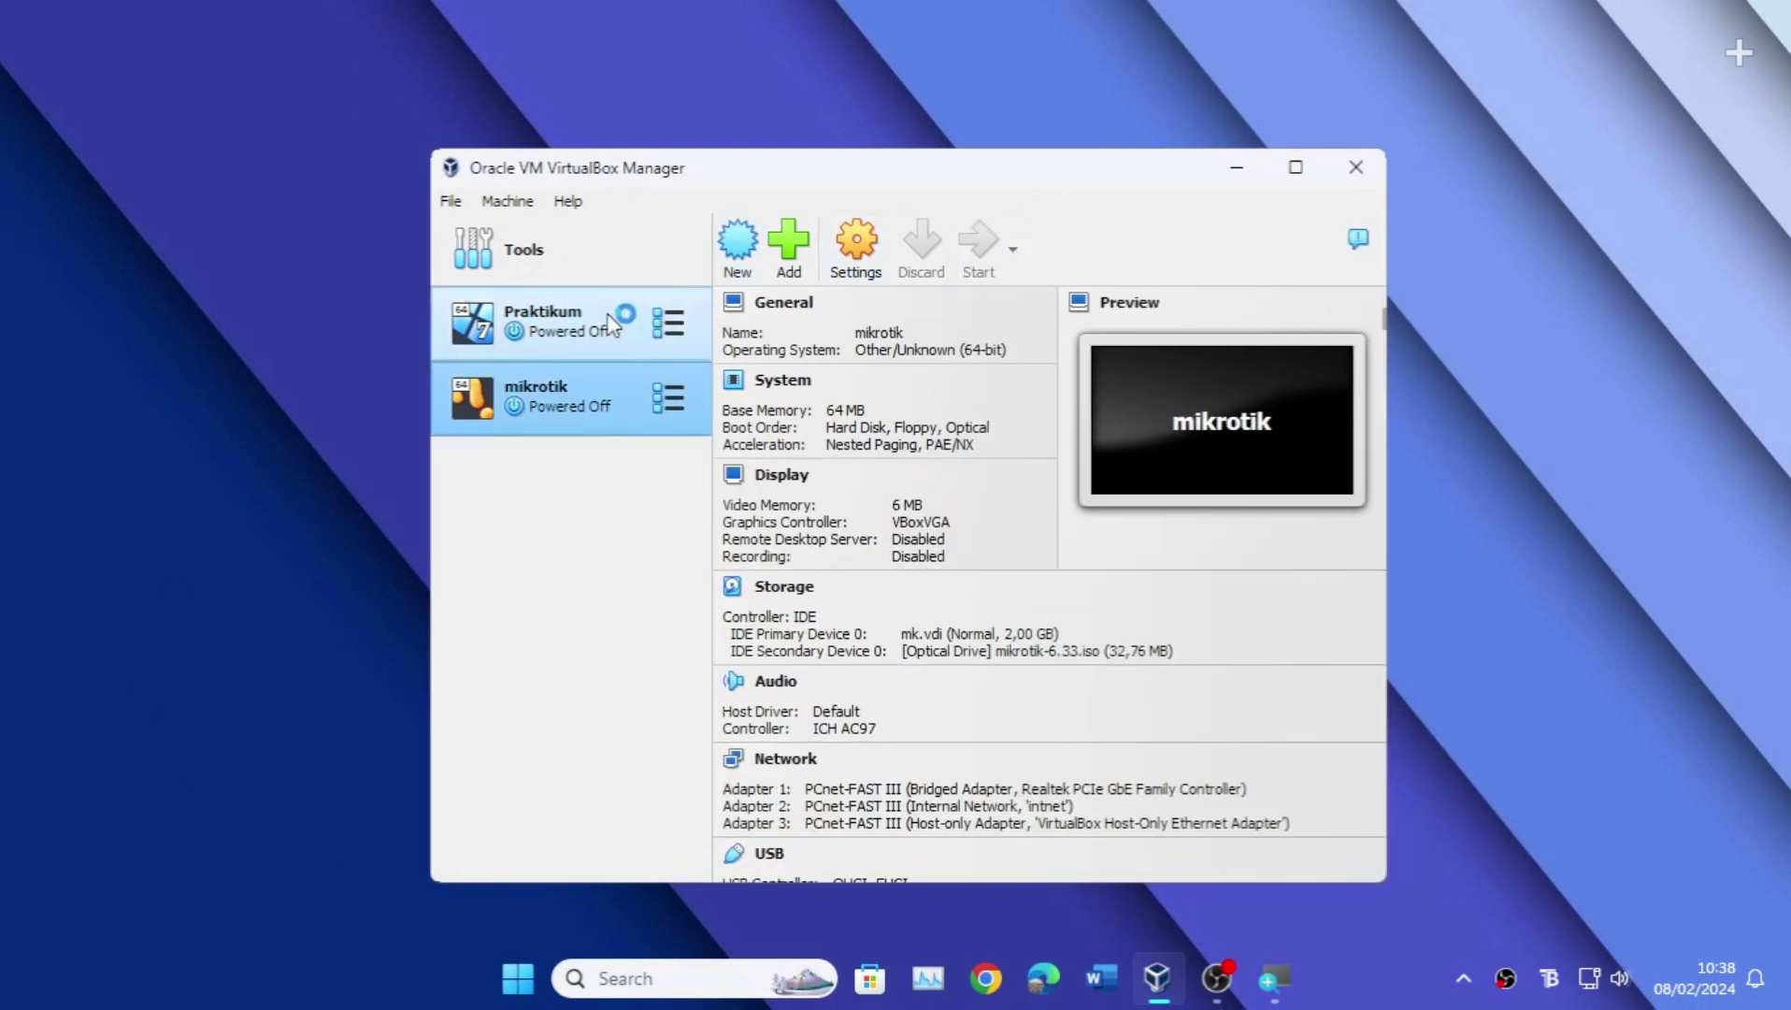
left_click(561, 323)
left_click(995, 245)
left_click(1009, 235)
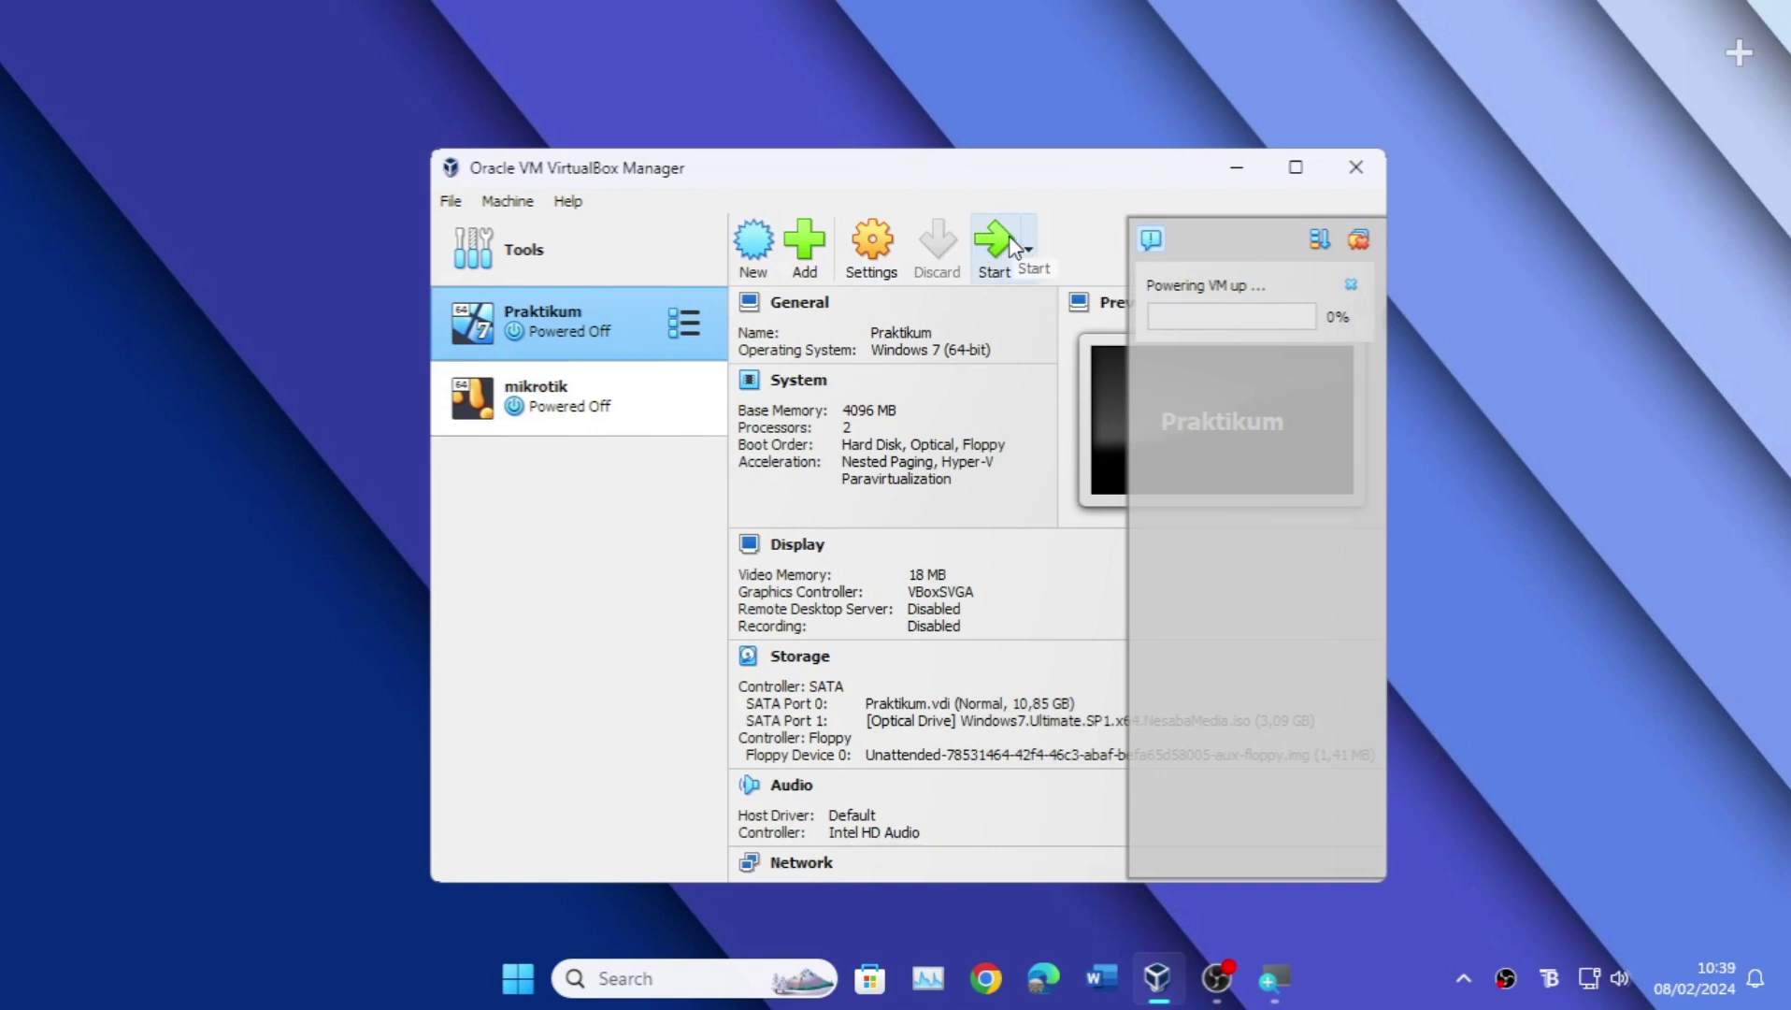
Step: Minimize the VirtualBox Manager and bring the mikrotik VM window to the front
left_click(1237, 167)
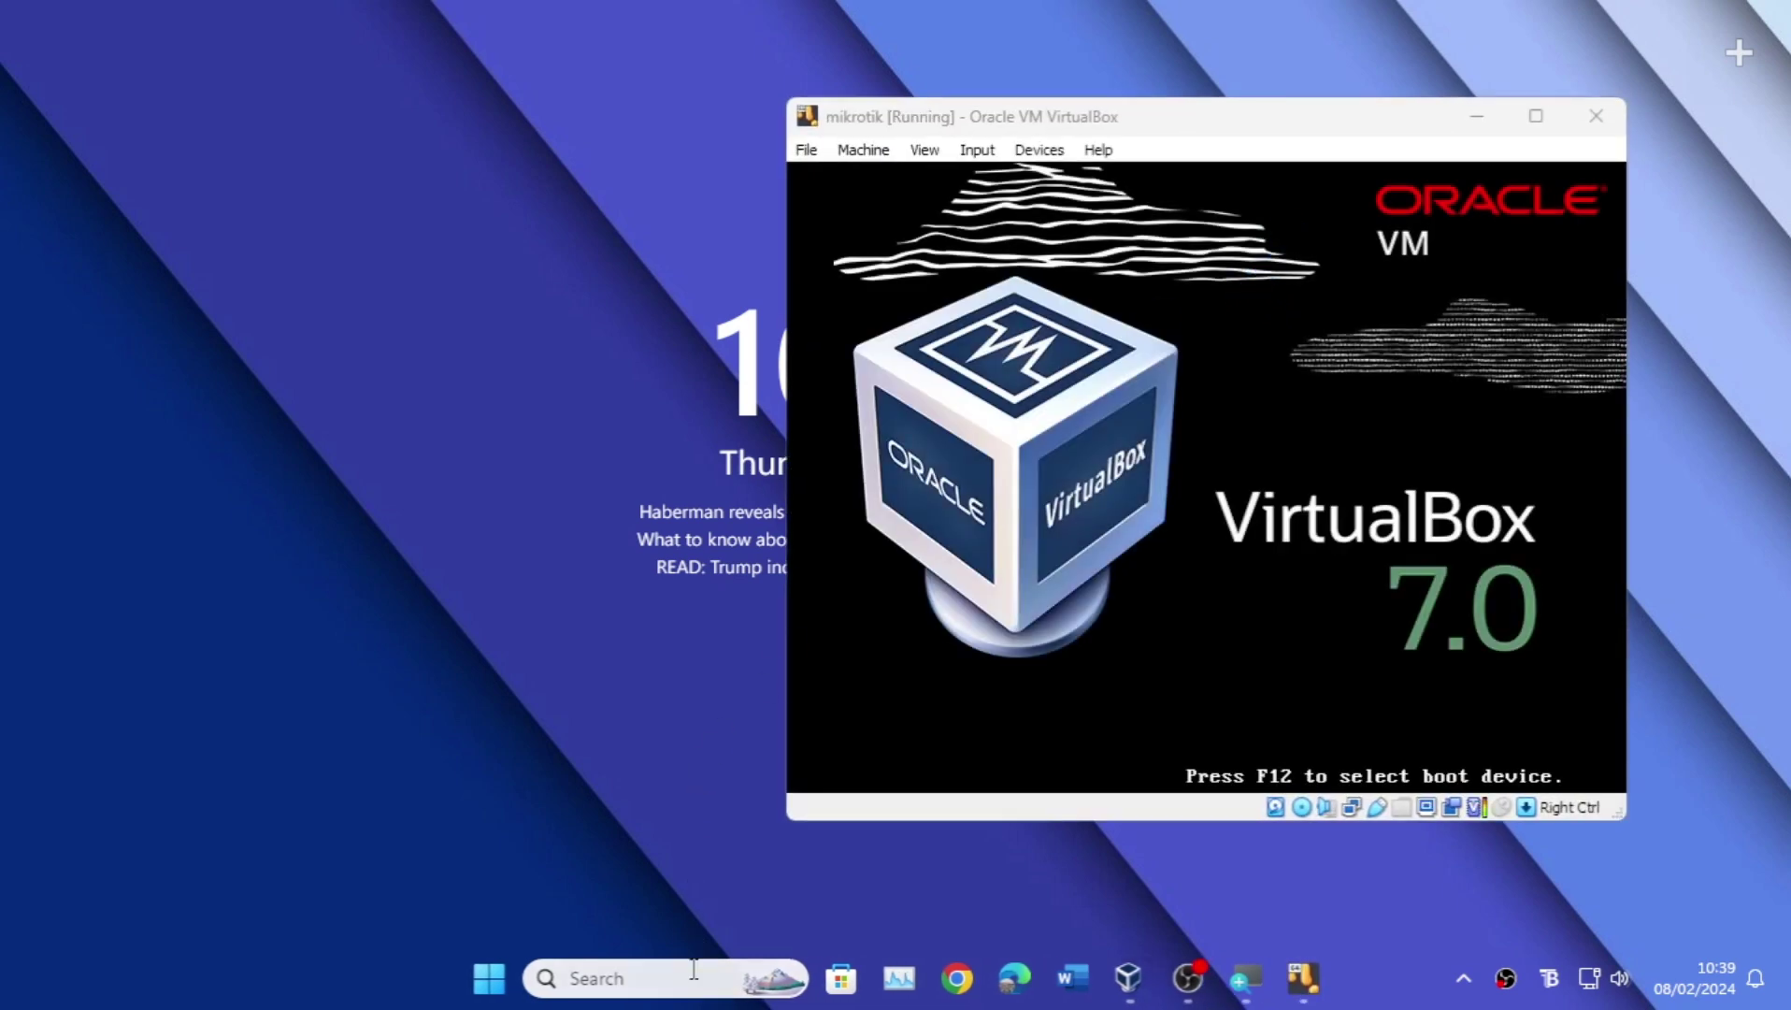
left_click(694, 976)
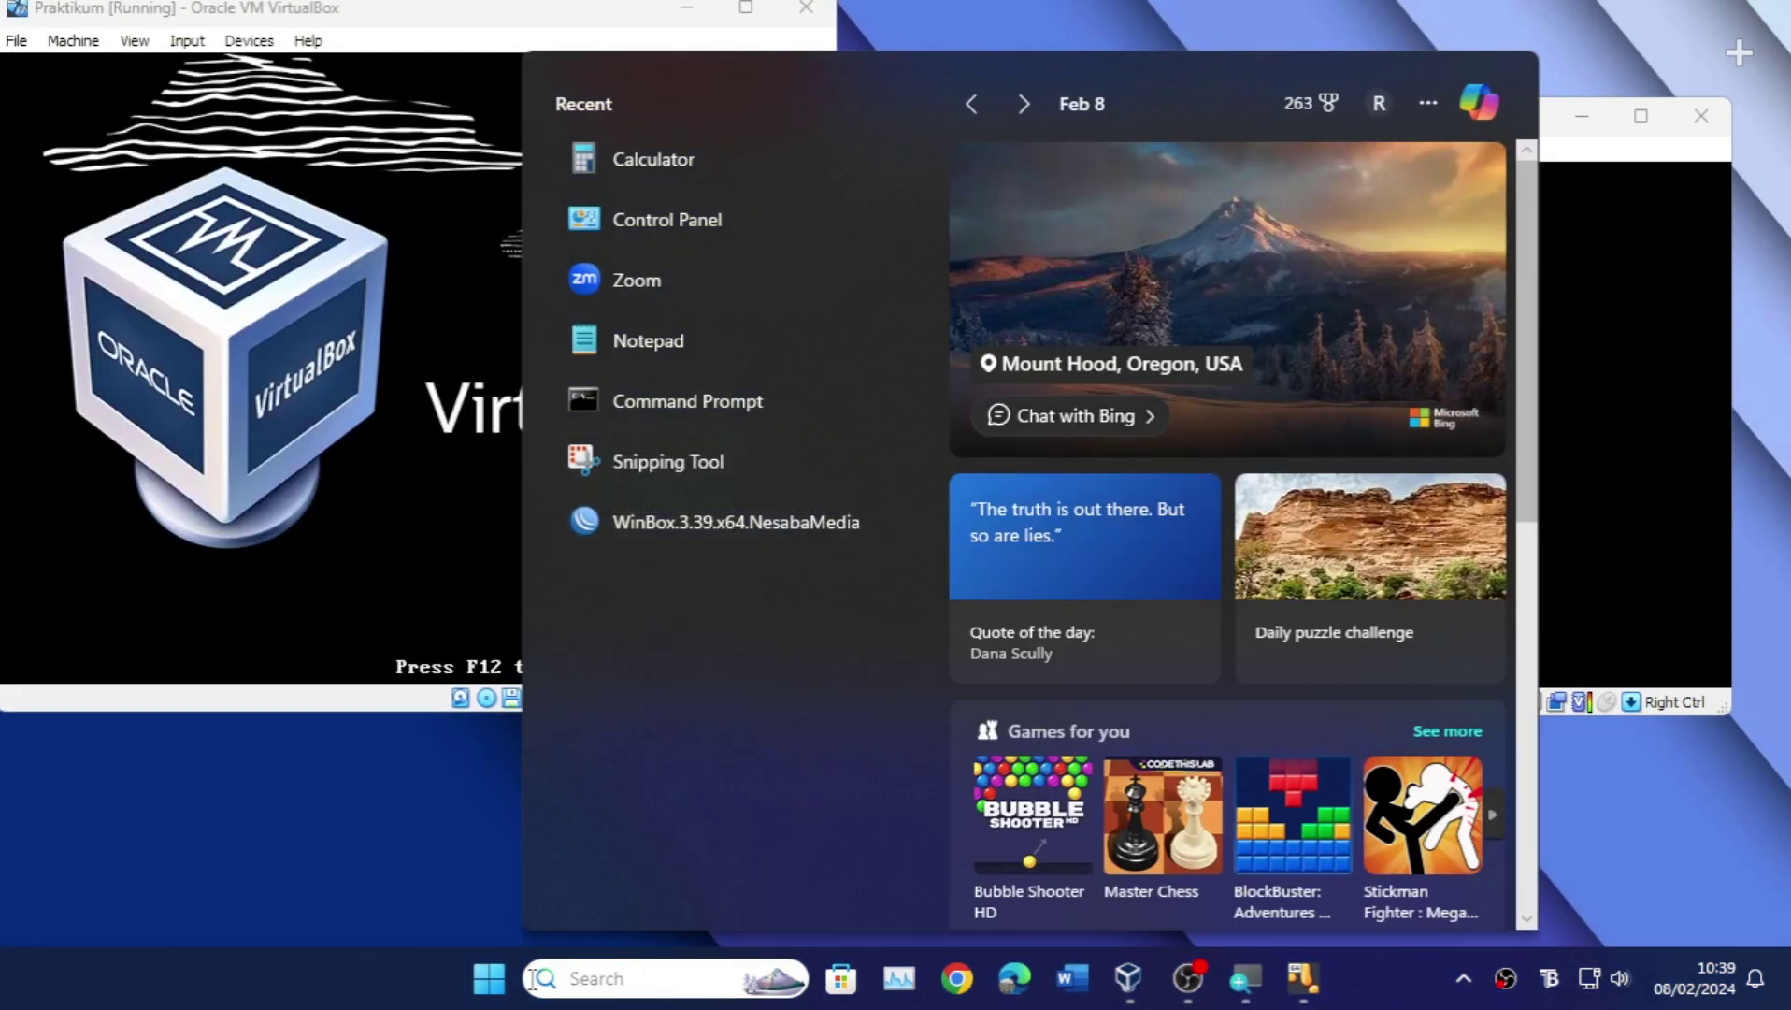
left_click(428, 969)
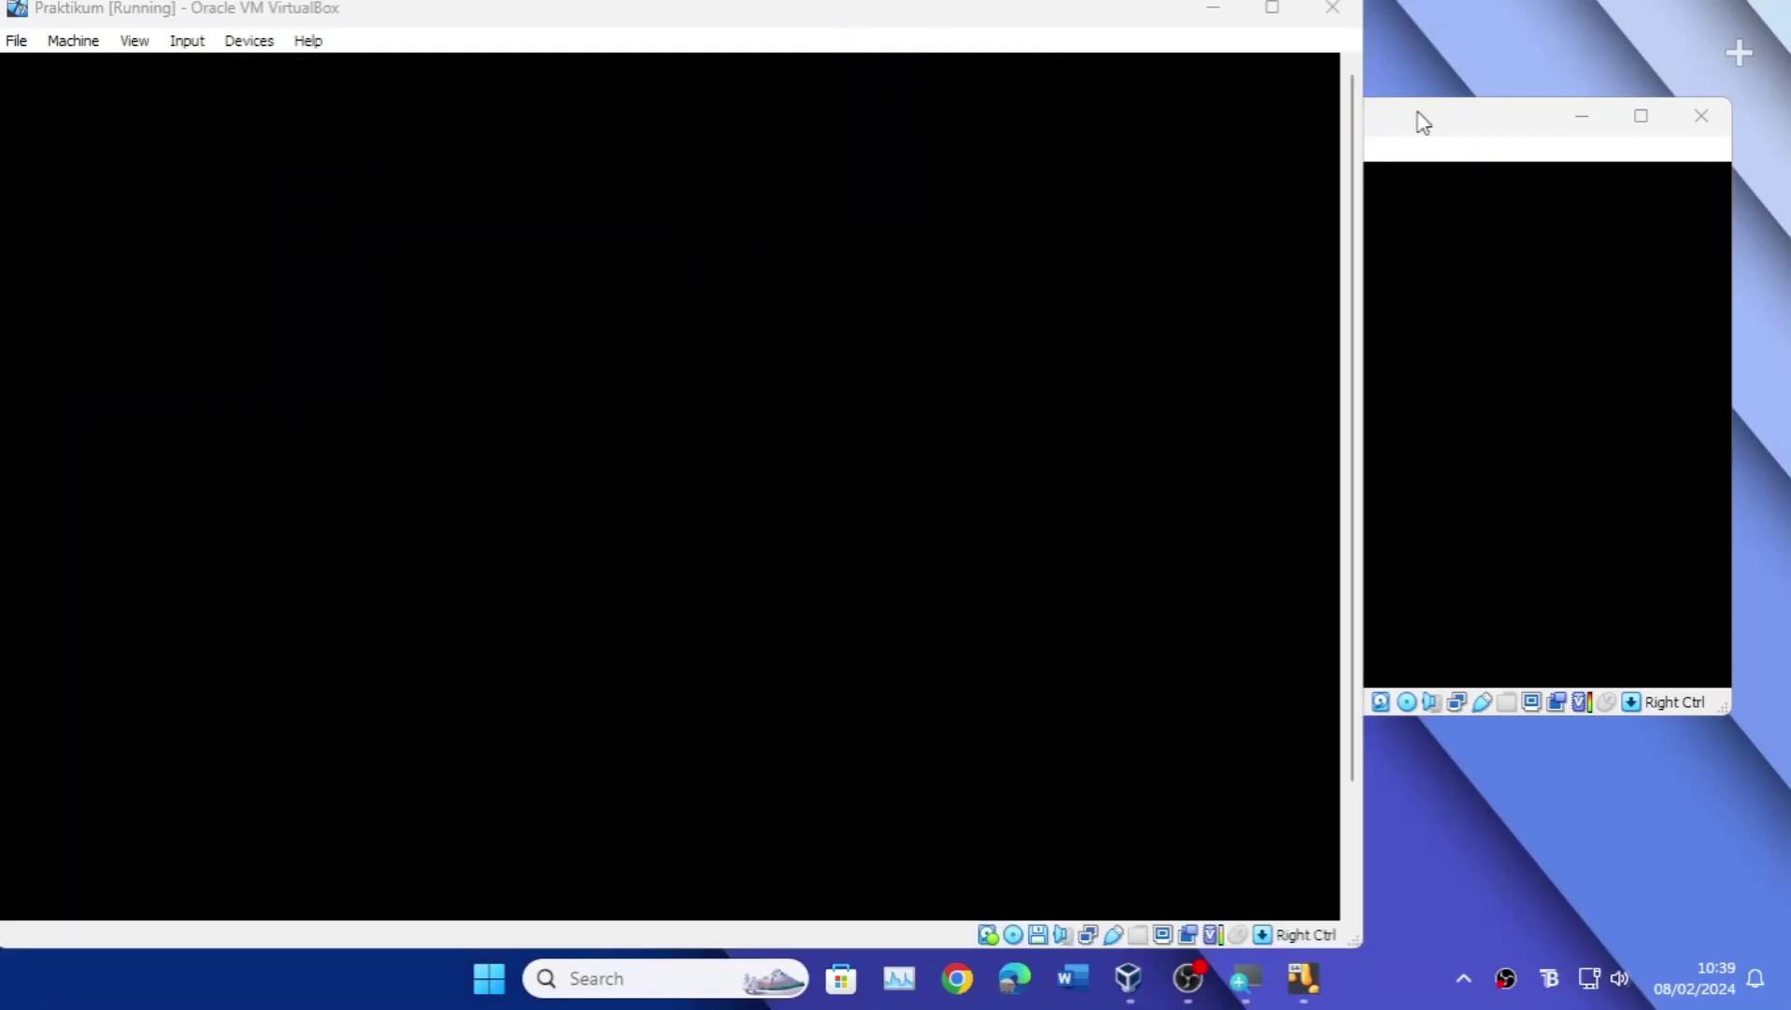
left_click(1420, 119)
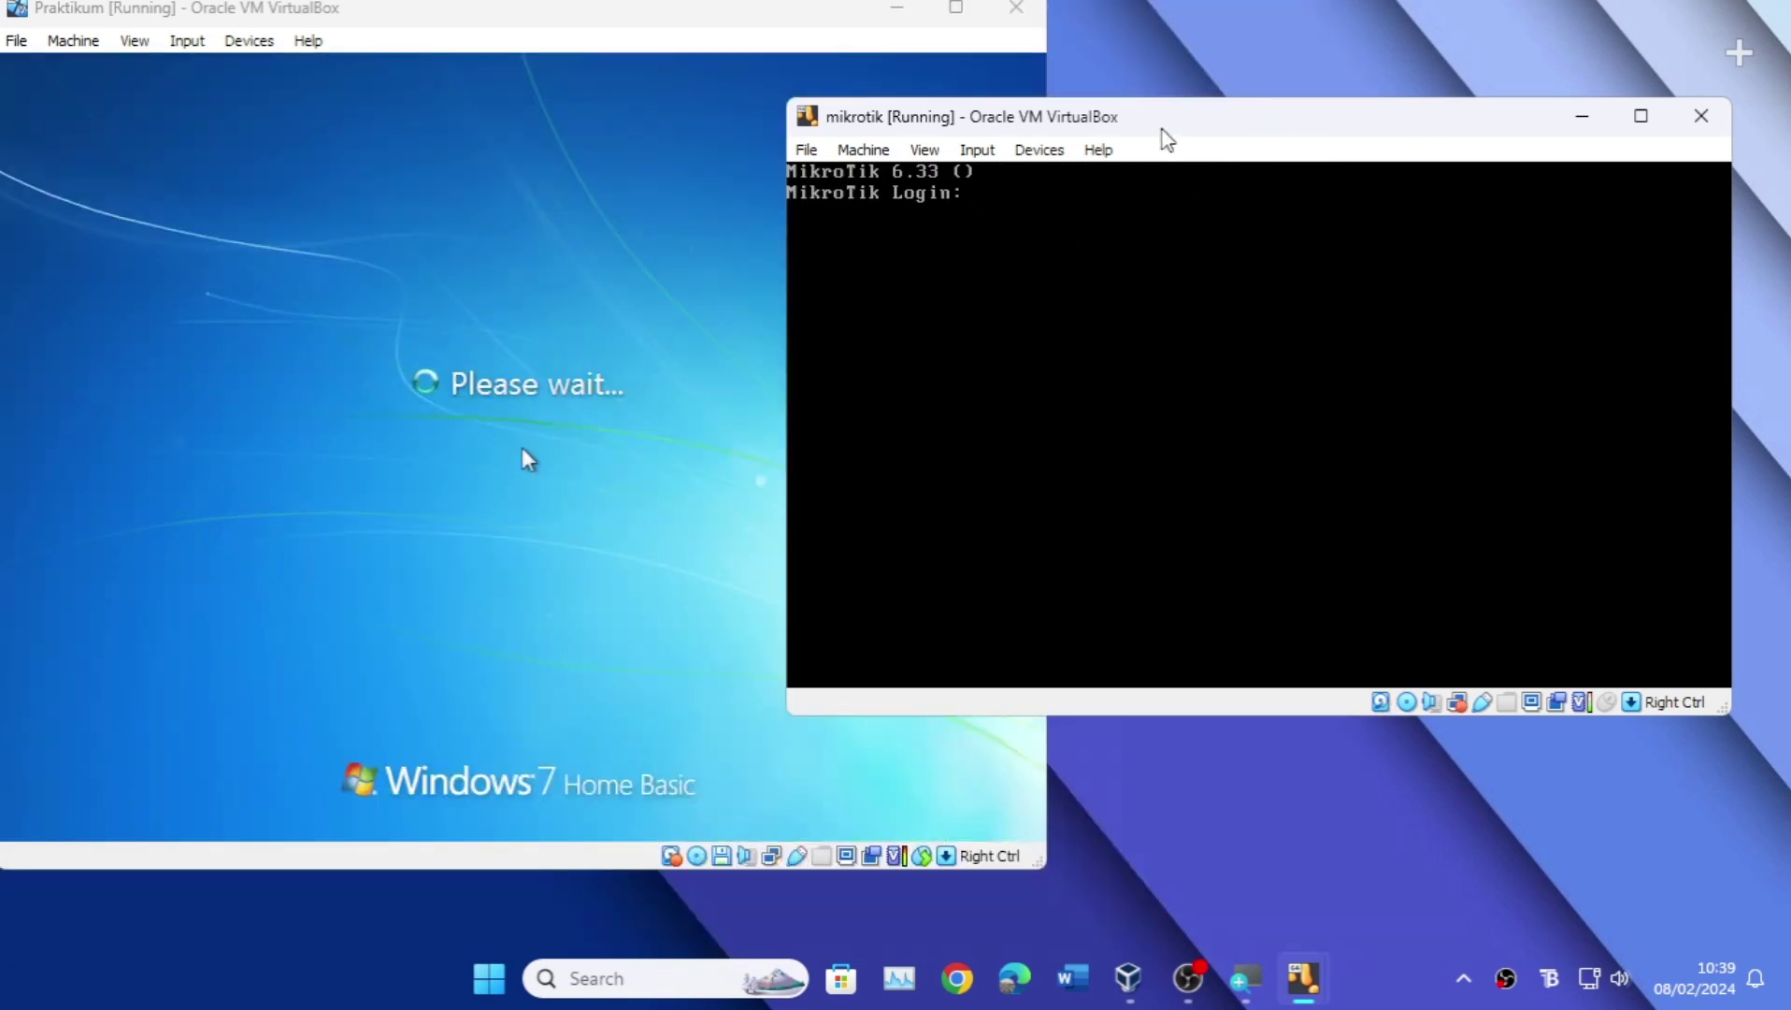
Step: Log into the MikroTik console as admin and list its IP addresses with 'ip address print'
type("admin")
key("Return")
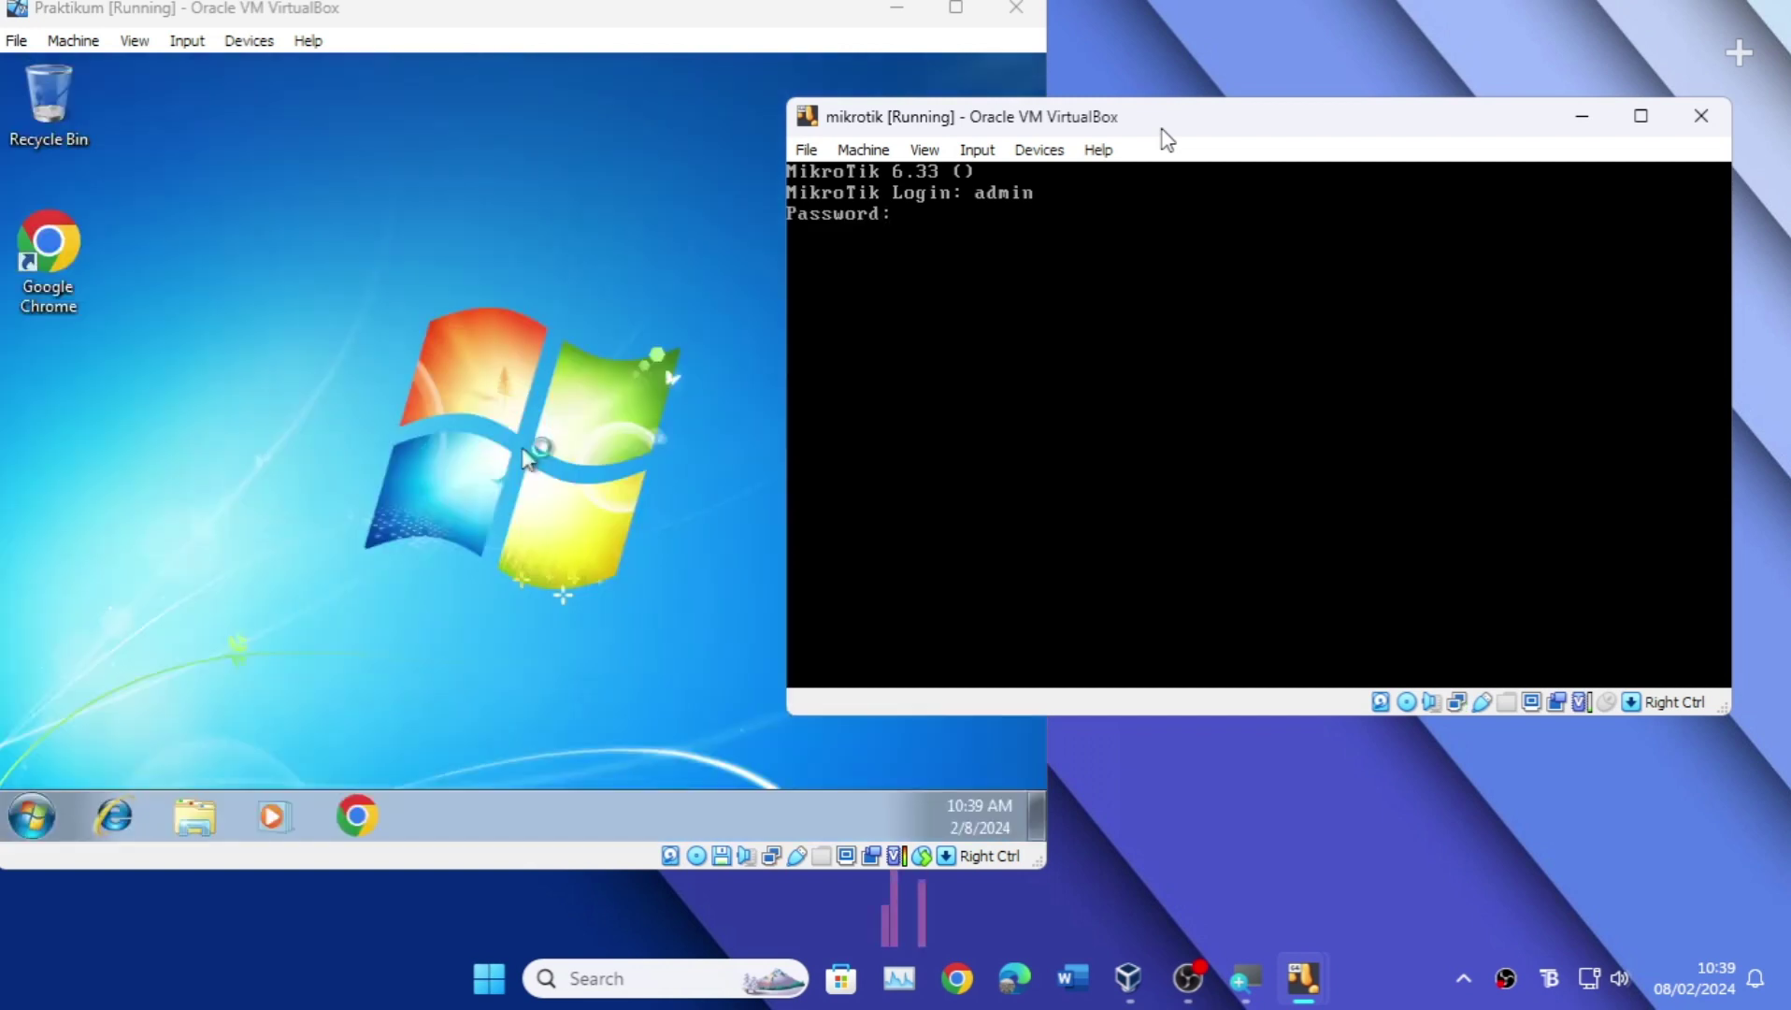
key("Return")
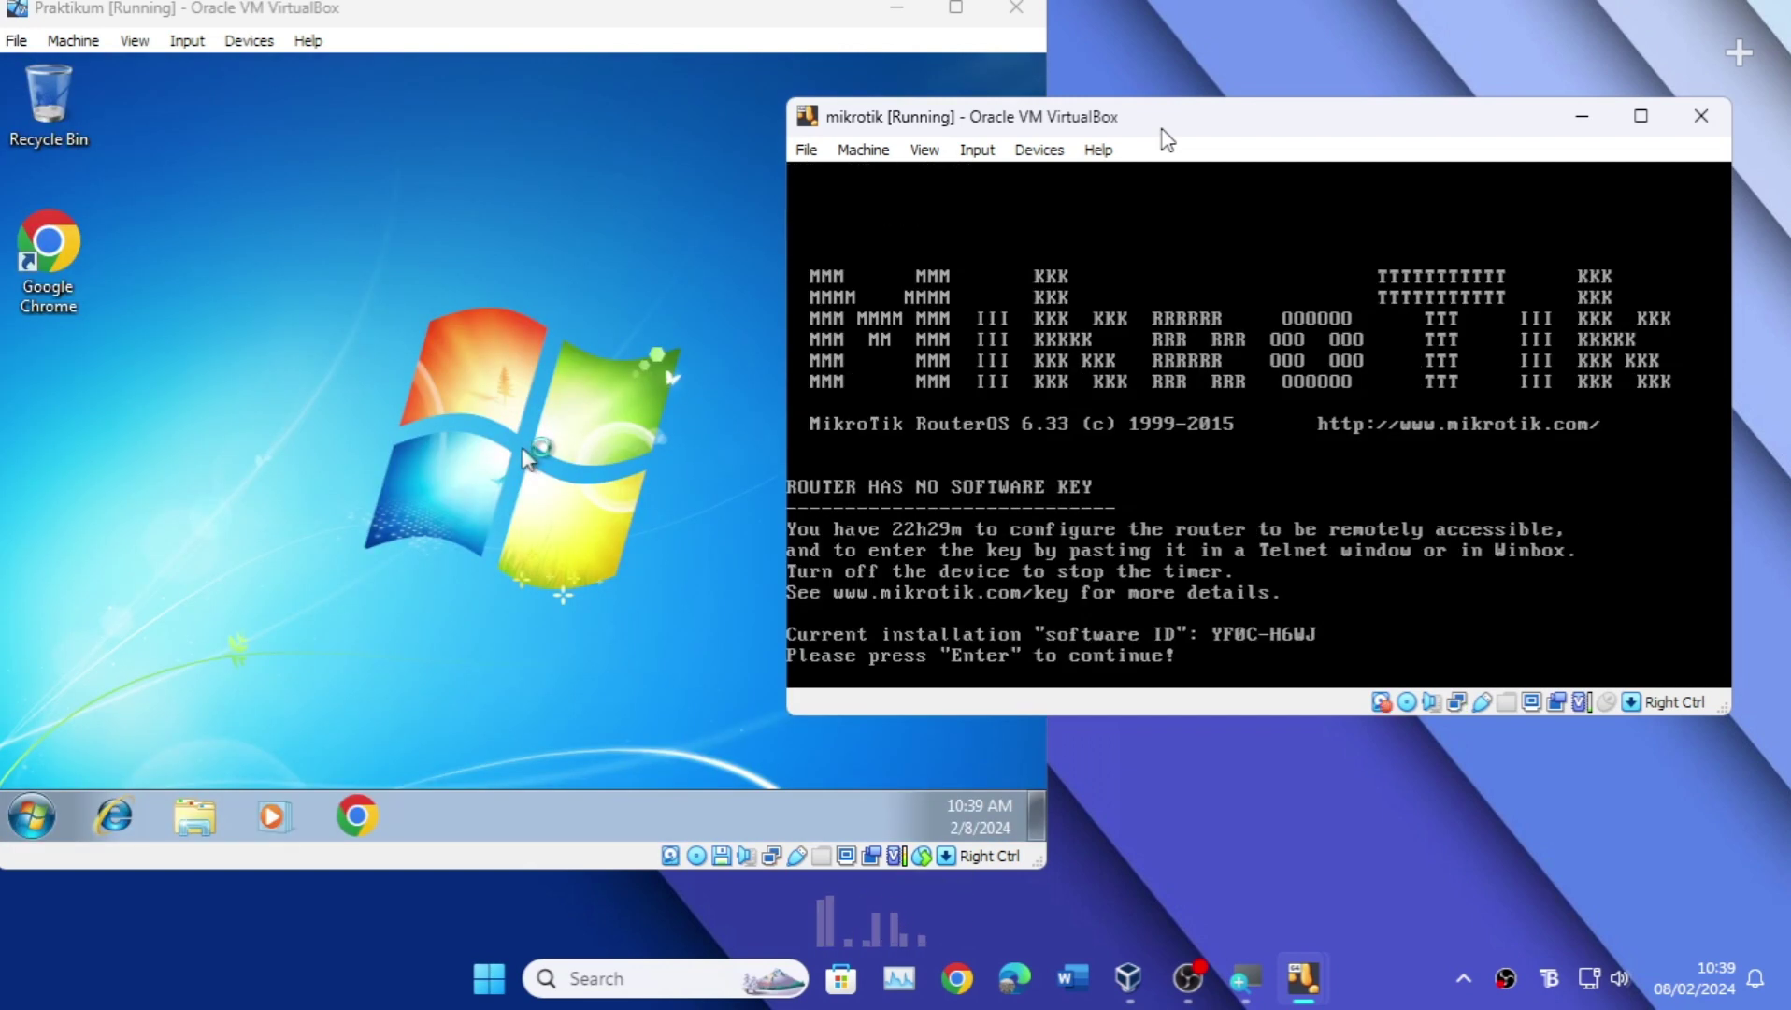
key("Return")
key("Return")
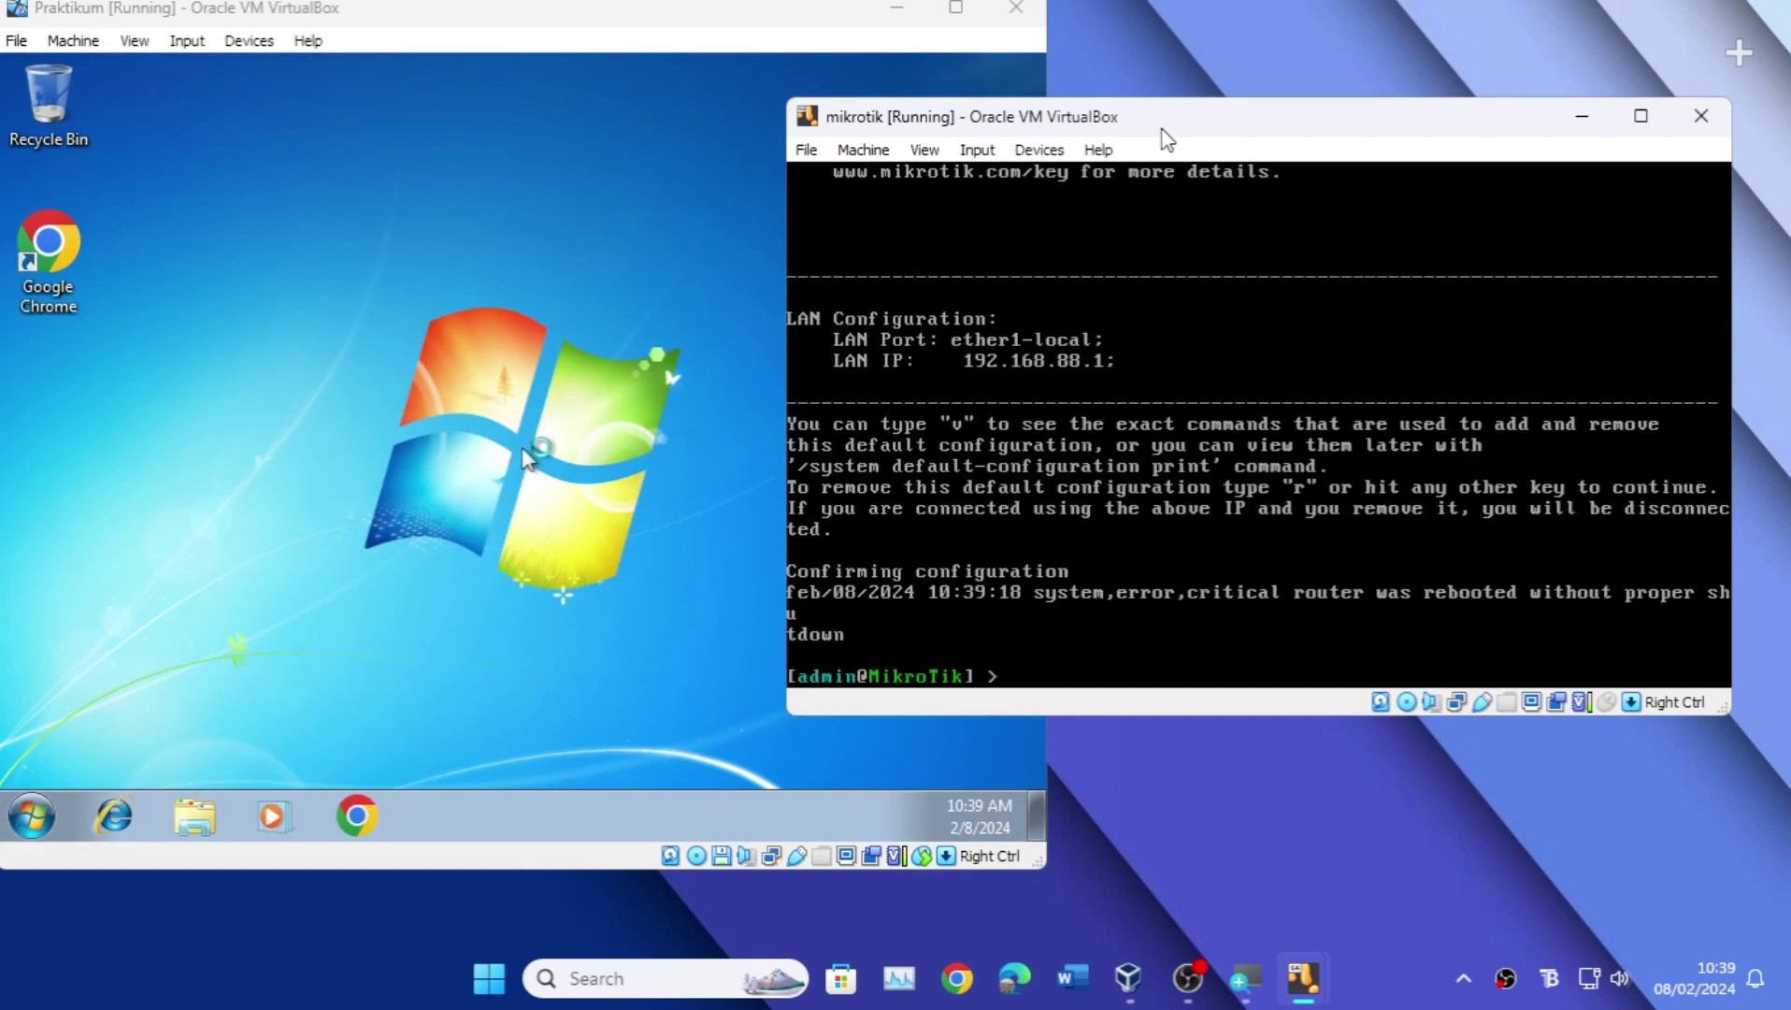
key("Return")
key("Return")
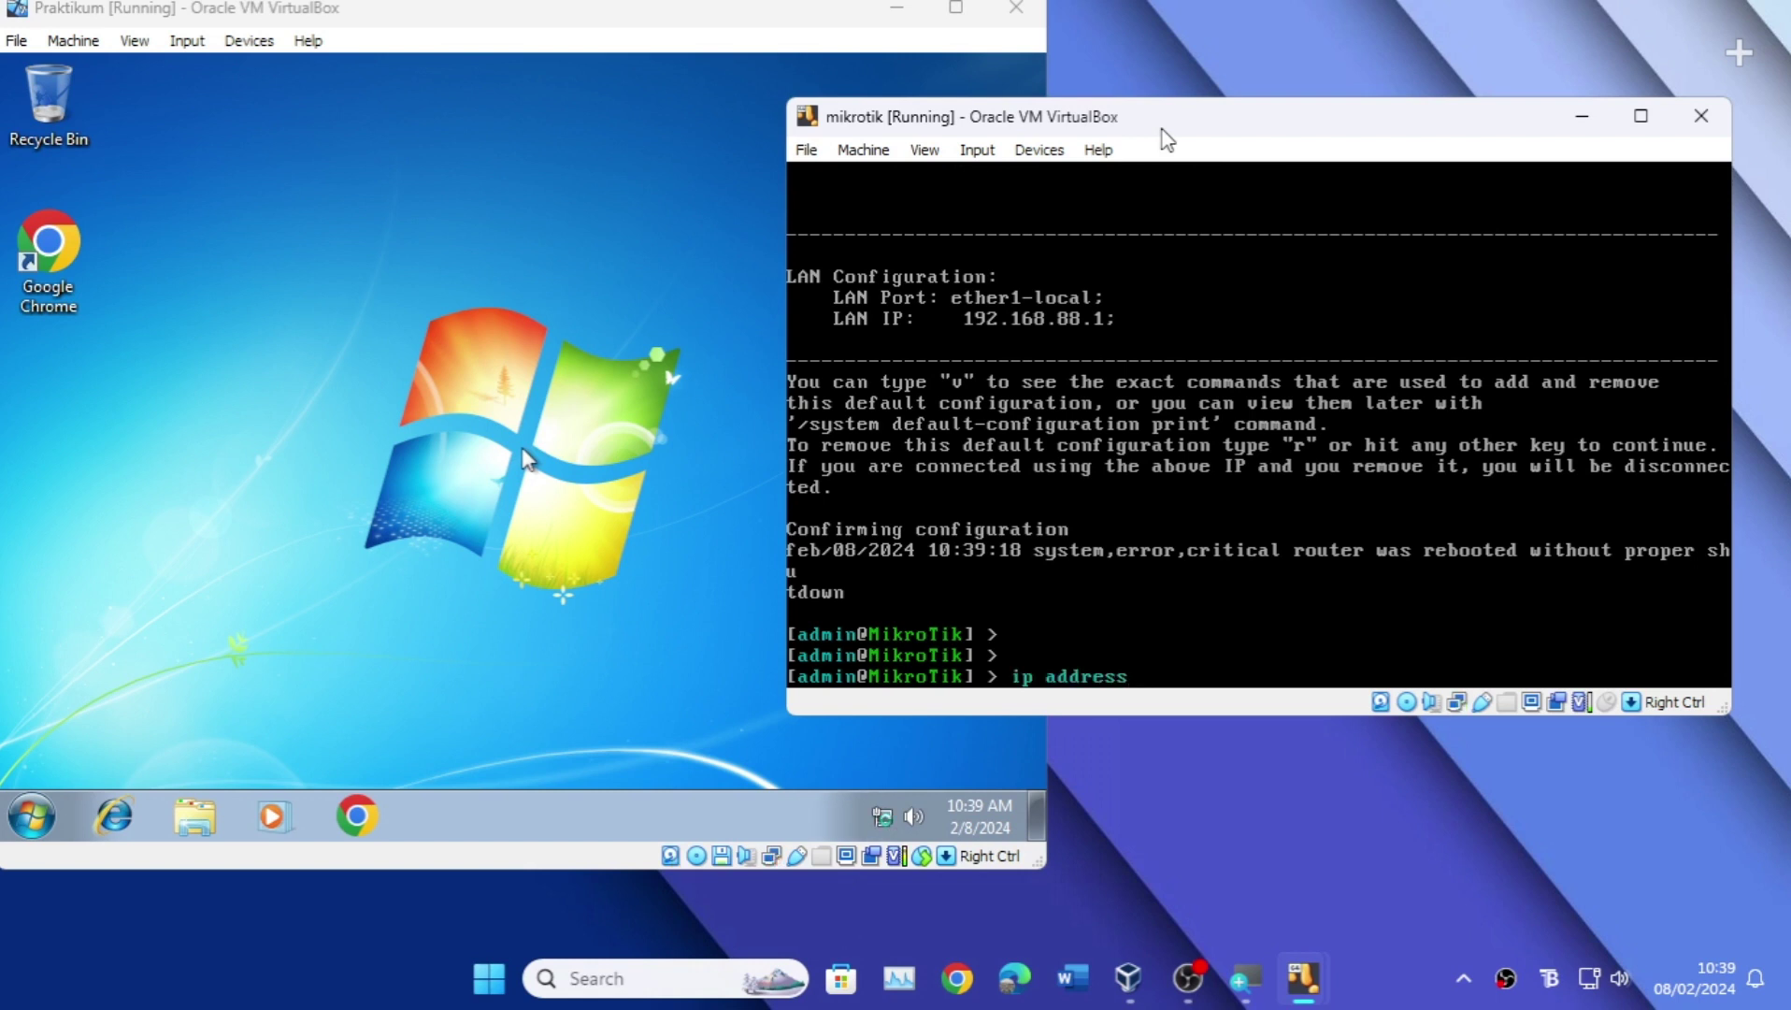
type("ip address print")
key("Return")
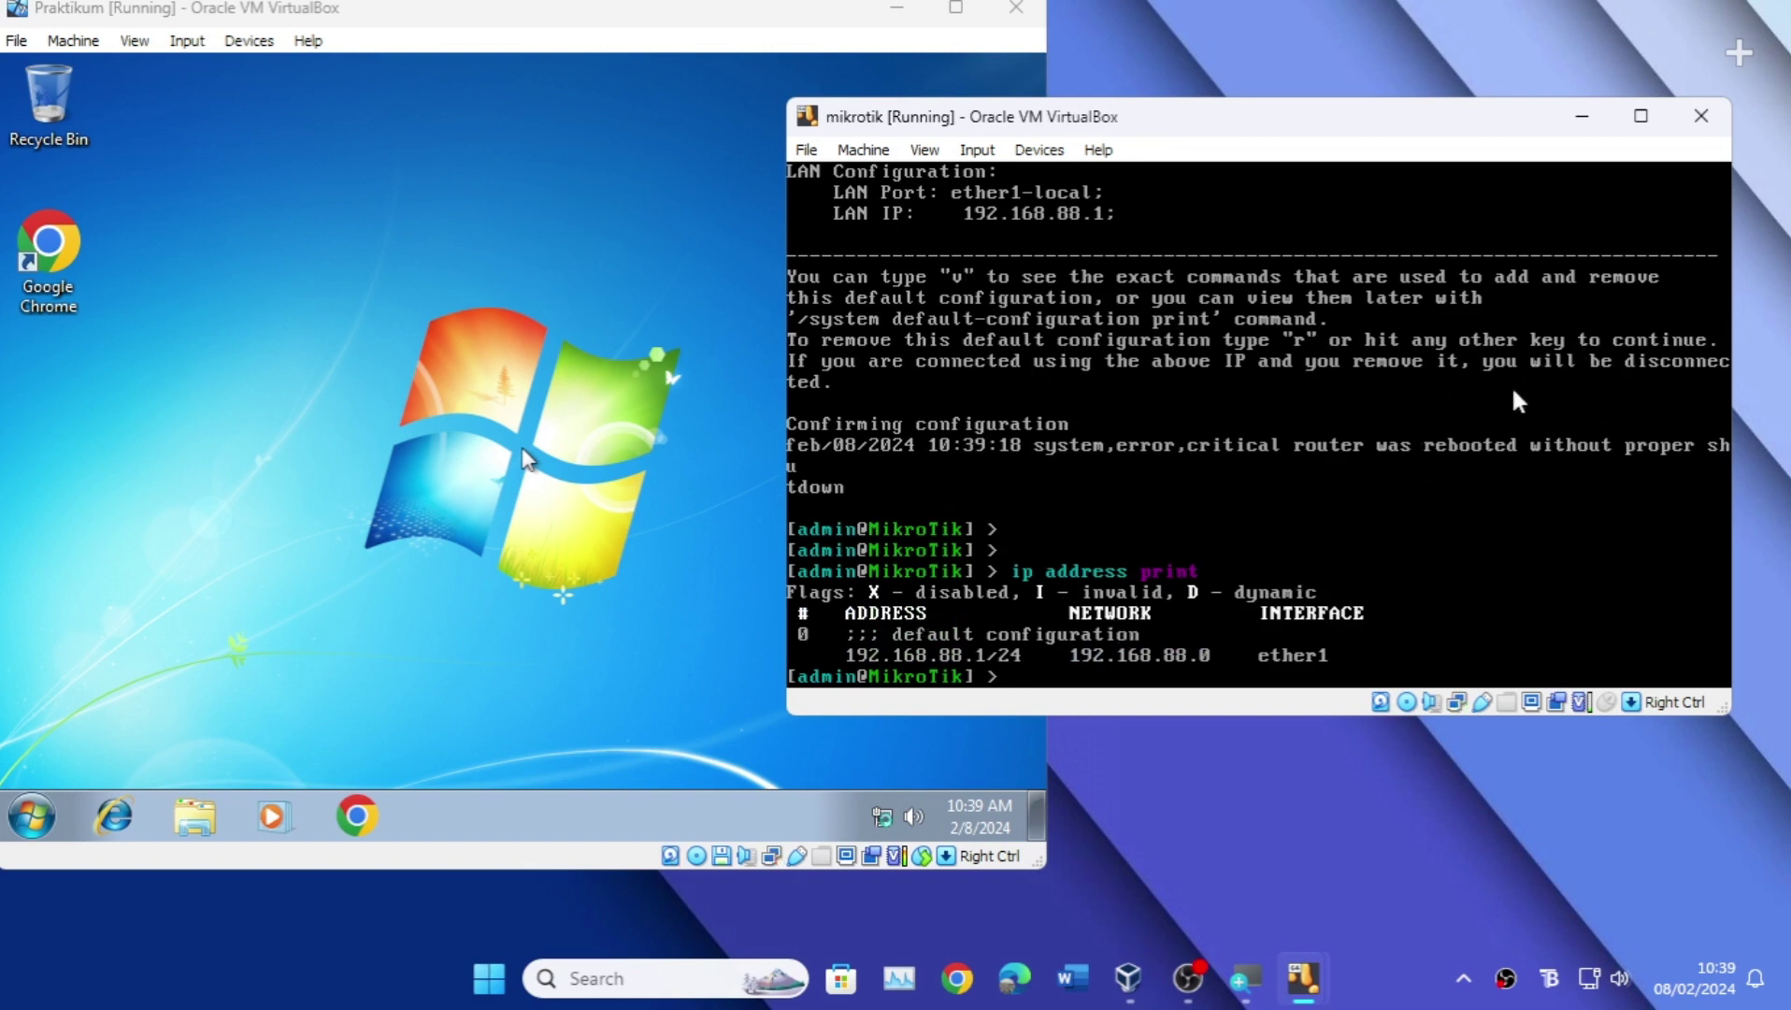
Step: Check the Windows 7 guest's network status, then minimize the MikroTik router window
left_click(540, 440)
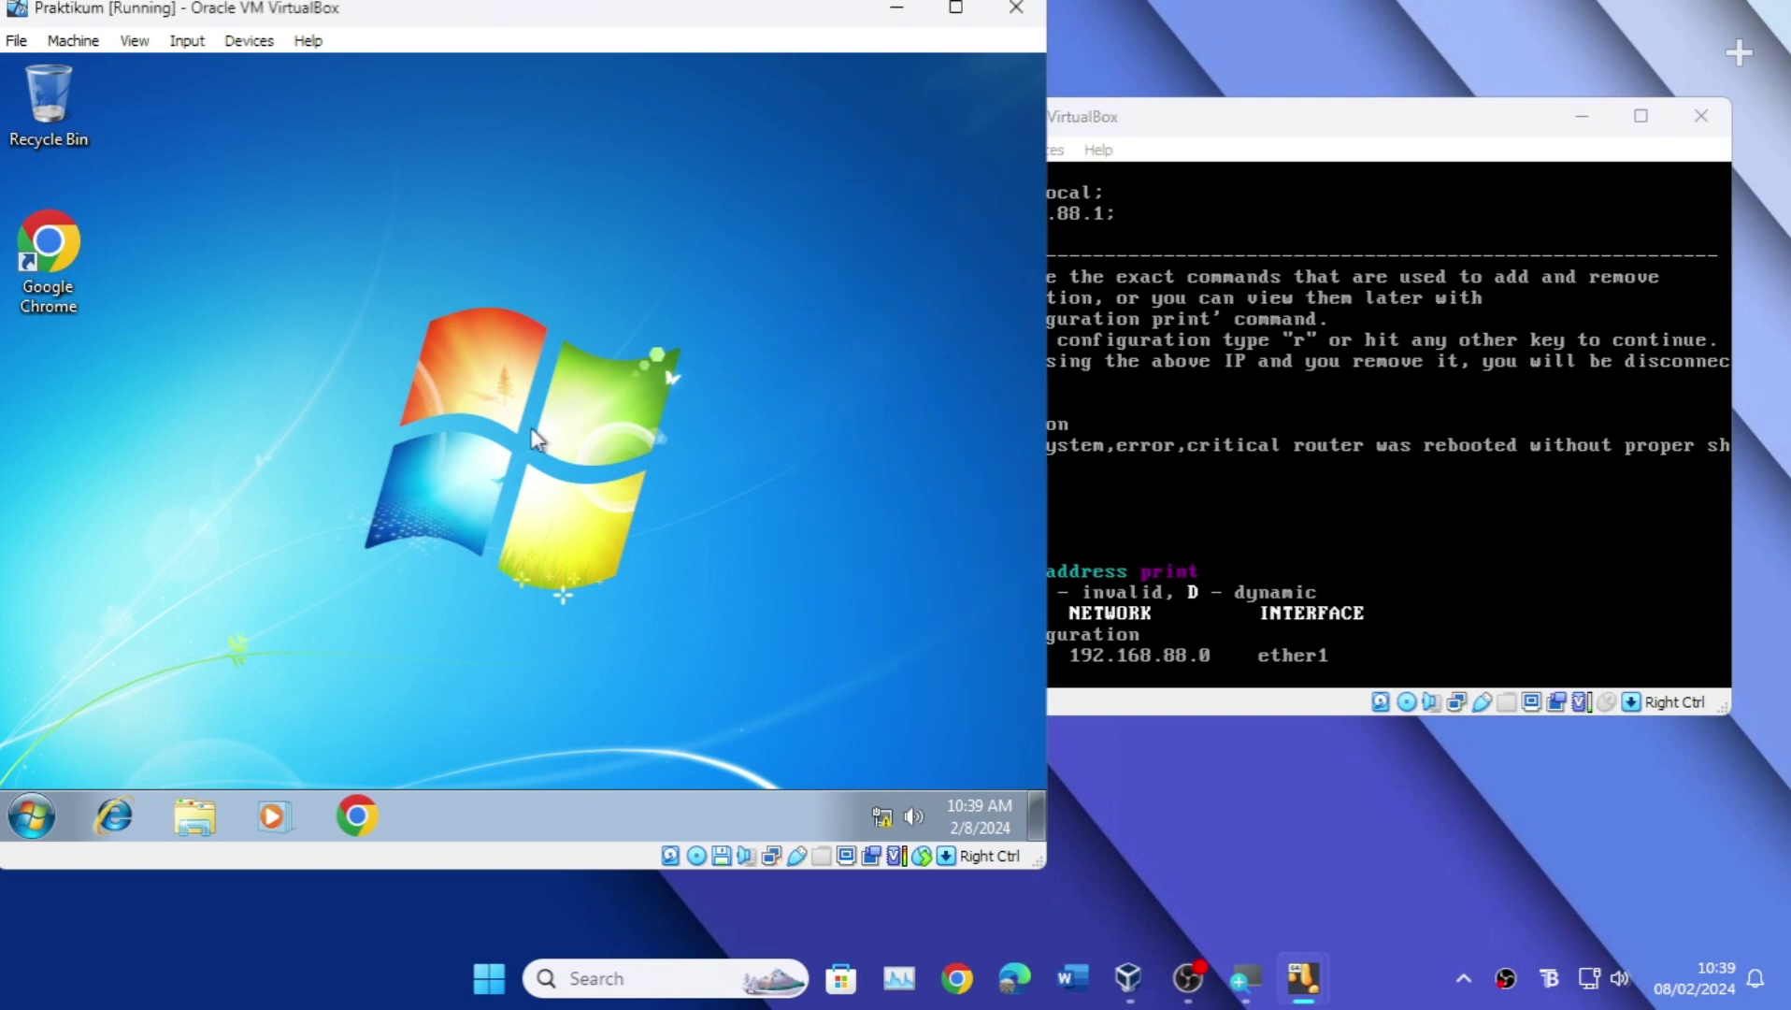
left_click(882, 816)
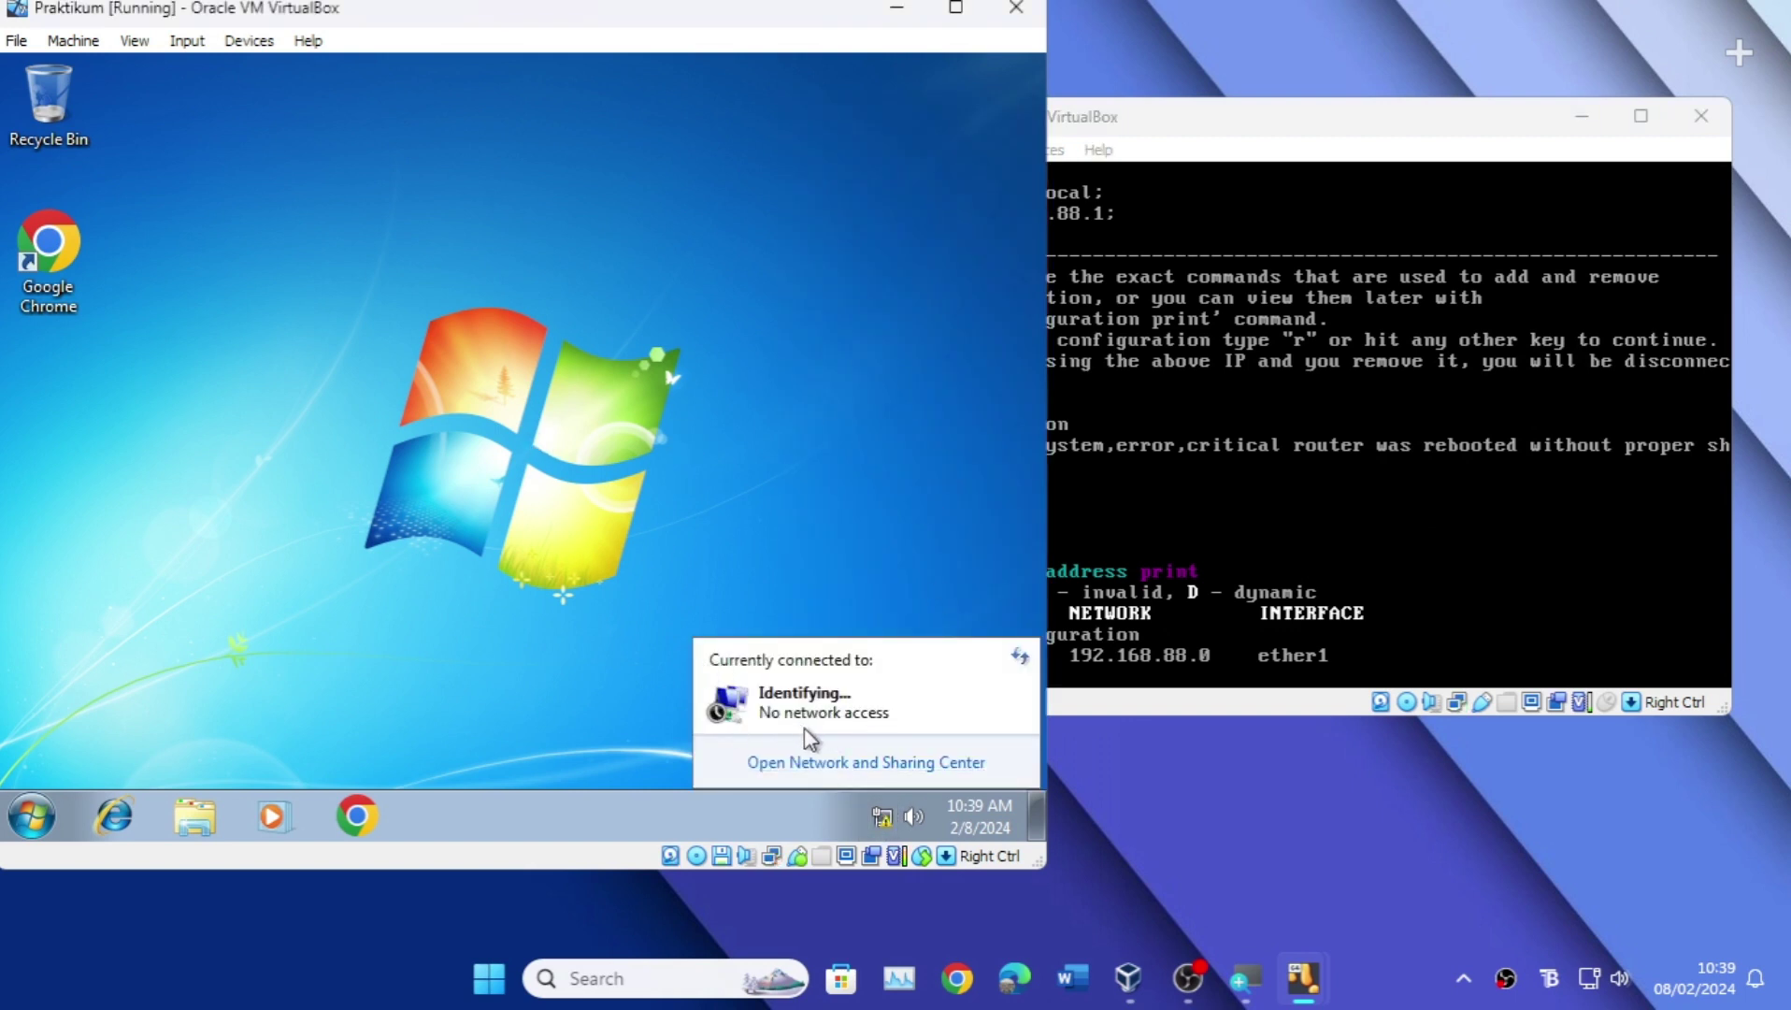
left_click(710, 510)
left_click(1256, 117)
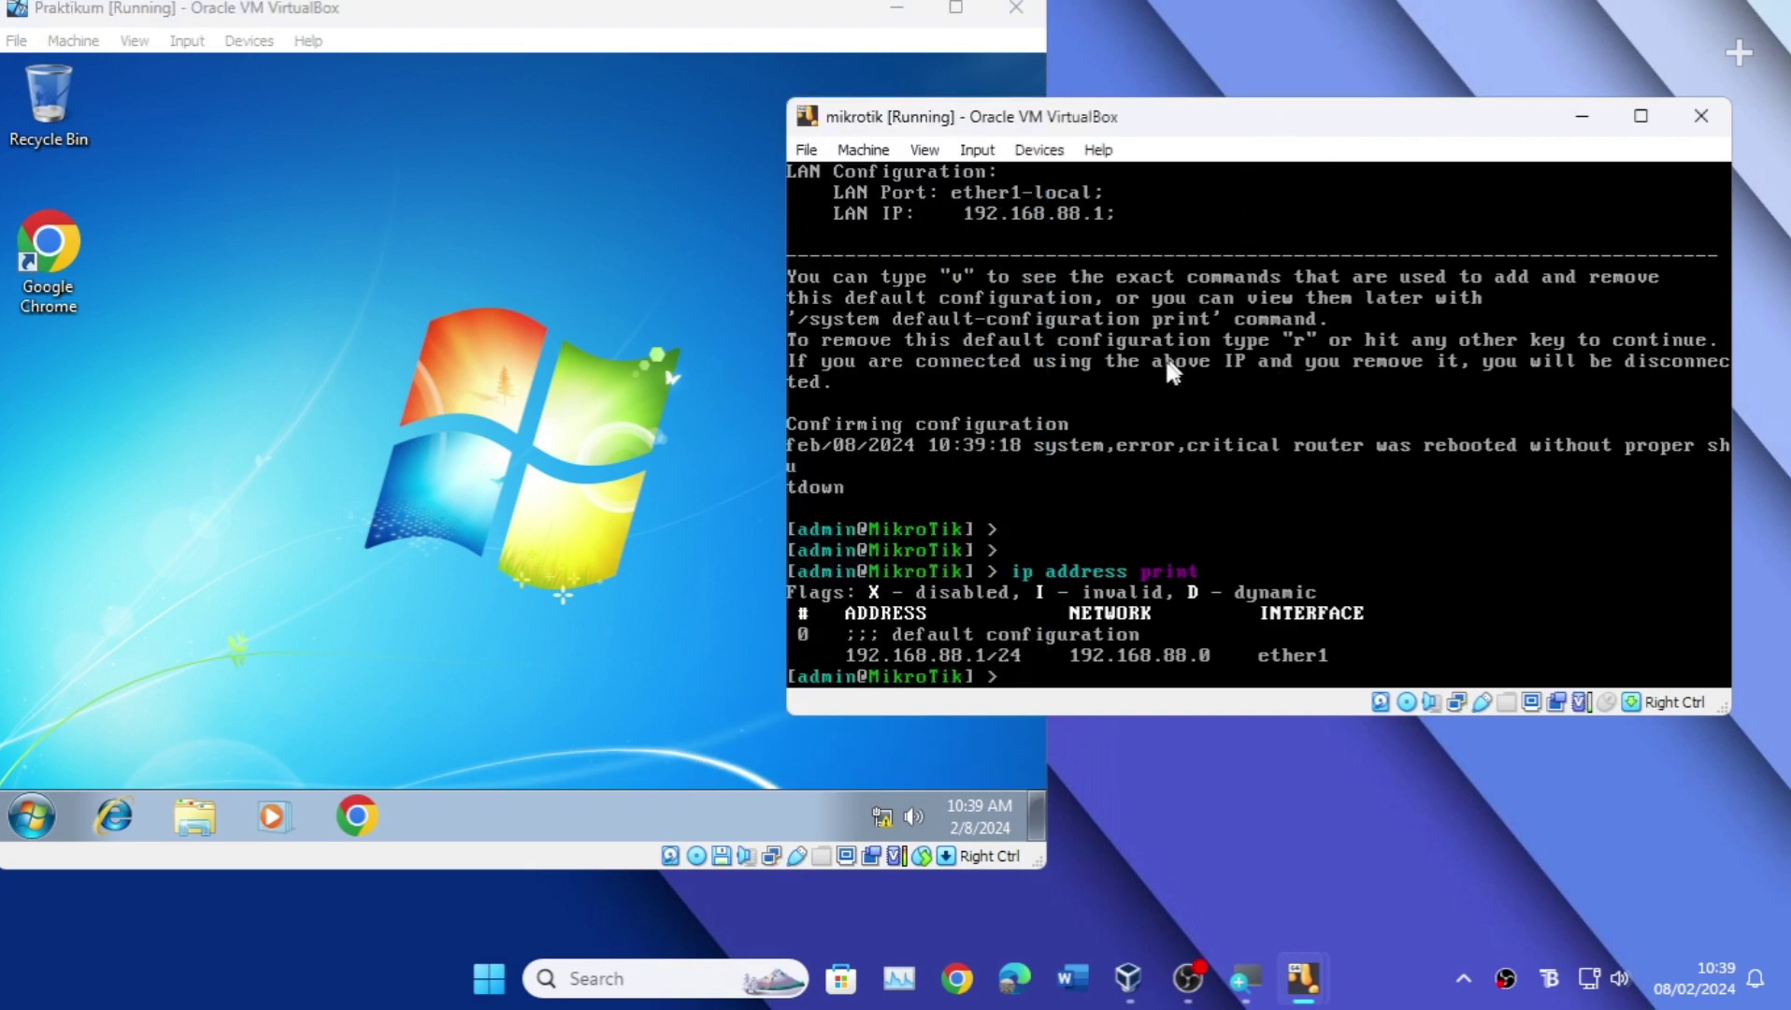
left_click(1581, 118)
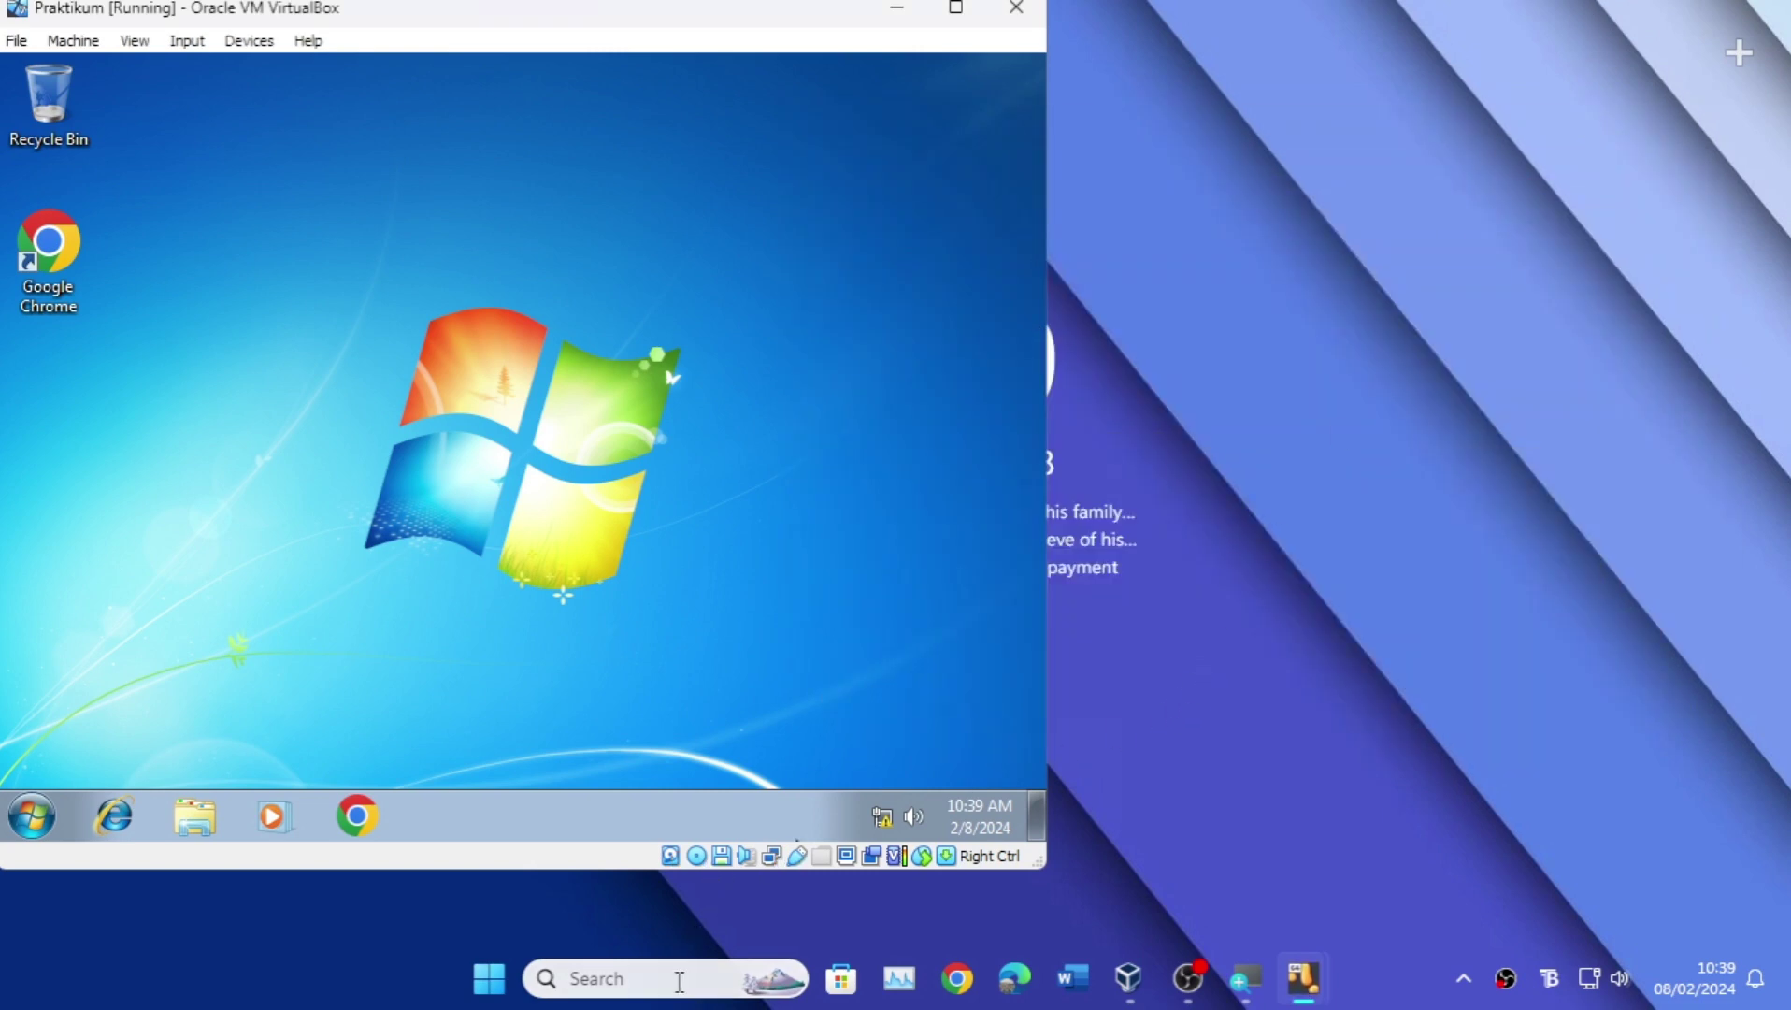
Step: Launch WinBox, refresh Neighbors, and connect to router 08:00:27:94:34:4B
left_click(679, 978)
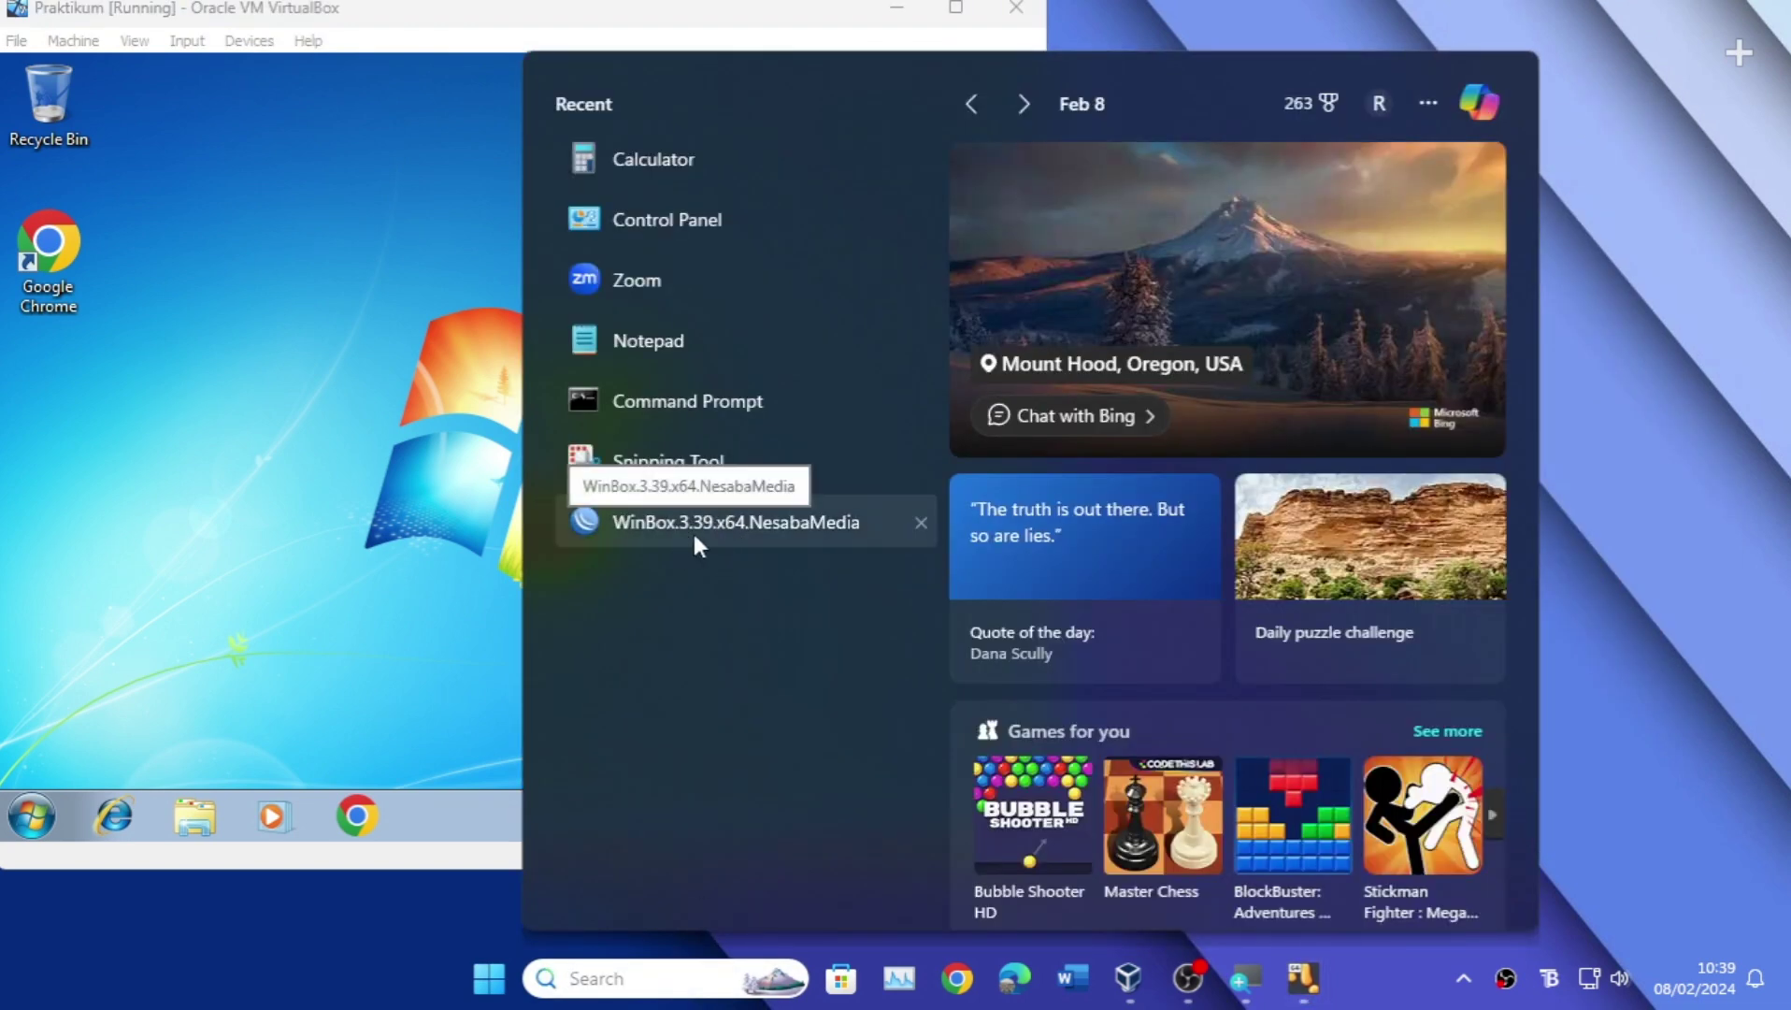
left_click(693, 533)
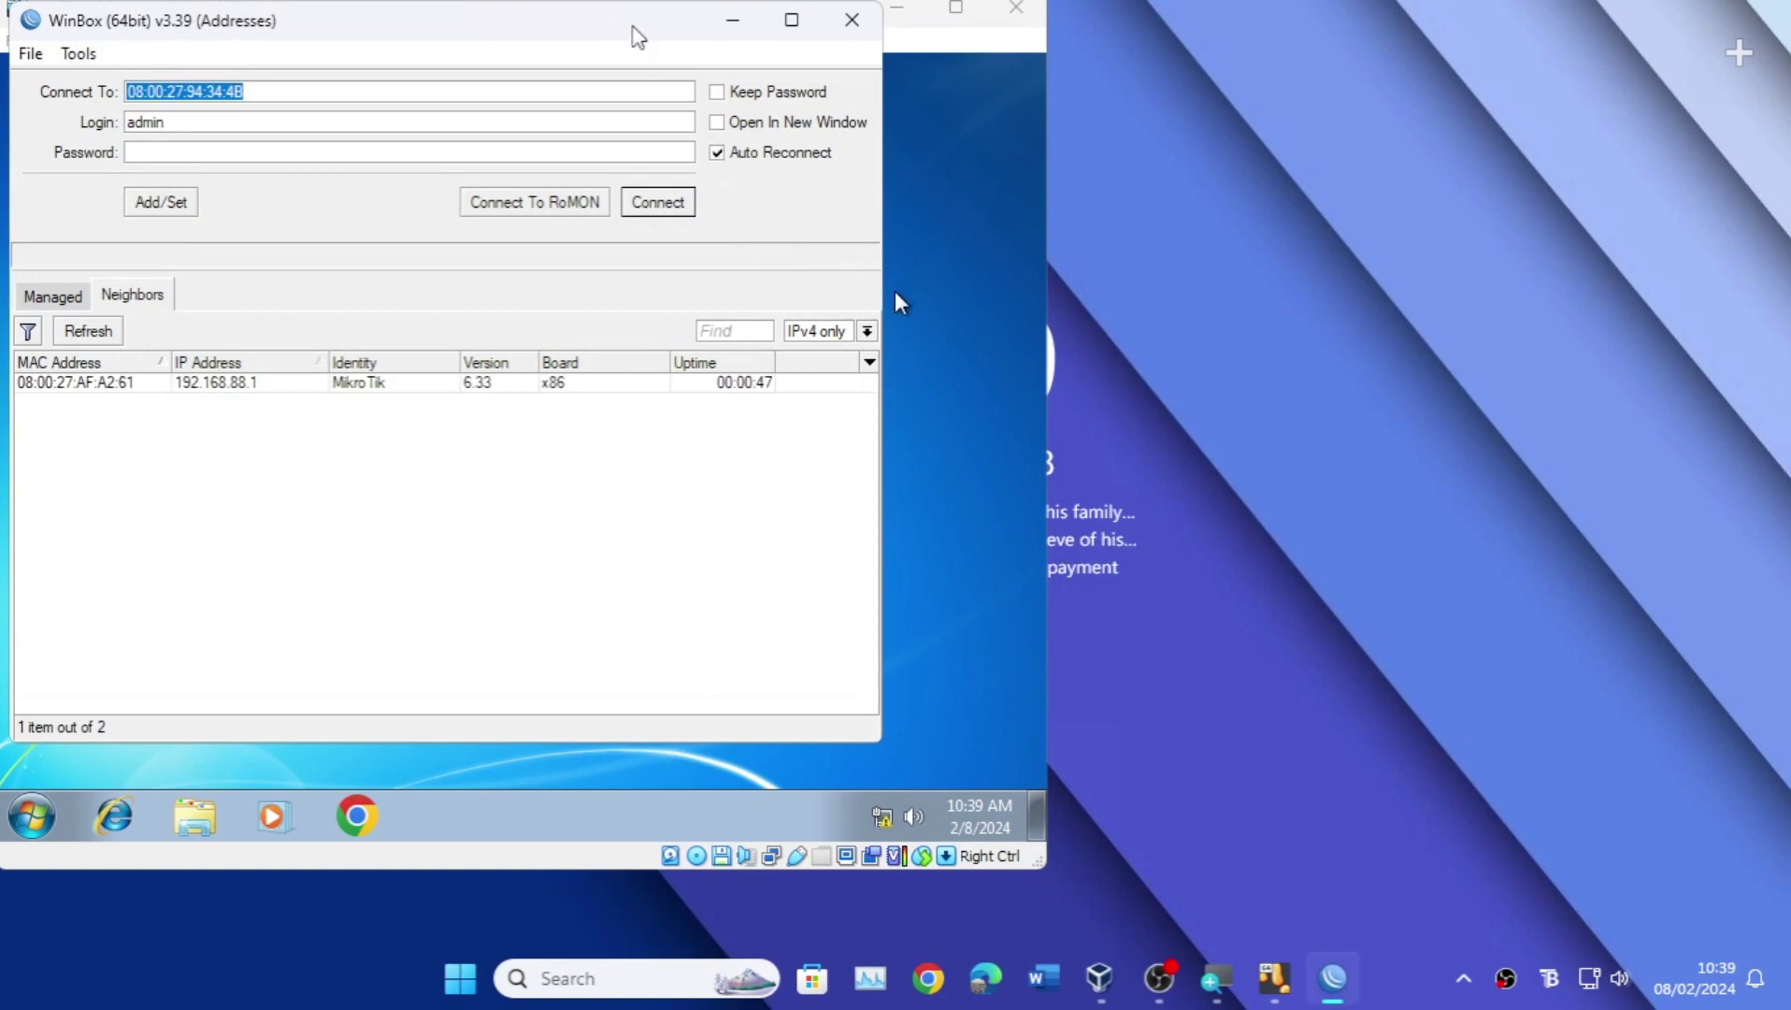
left_click_drag(633, 26, 1361, 164)
left_click(868, 474)
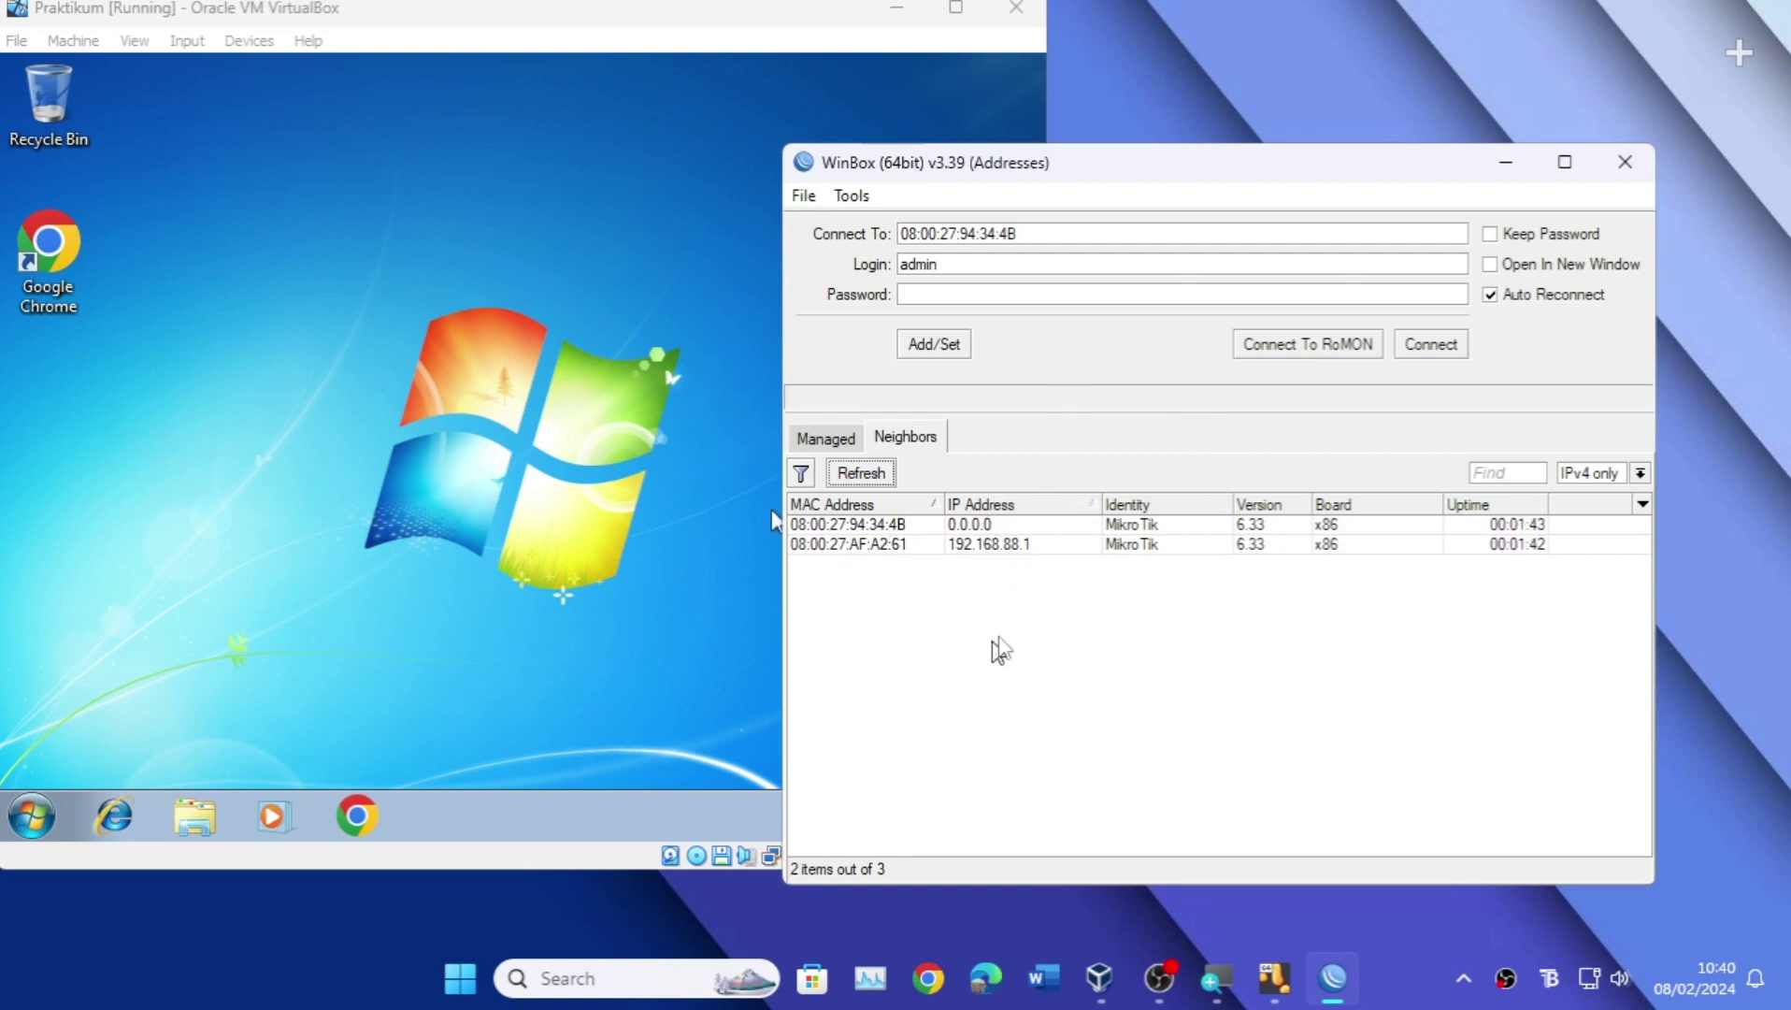
left_click(1023, 530)
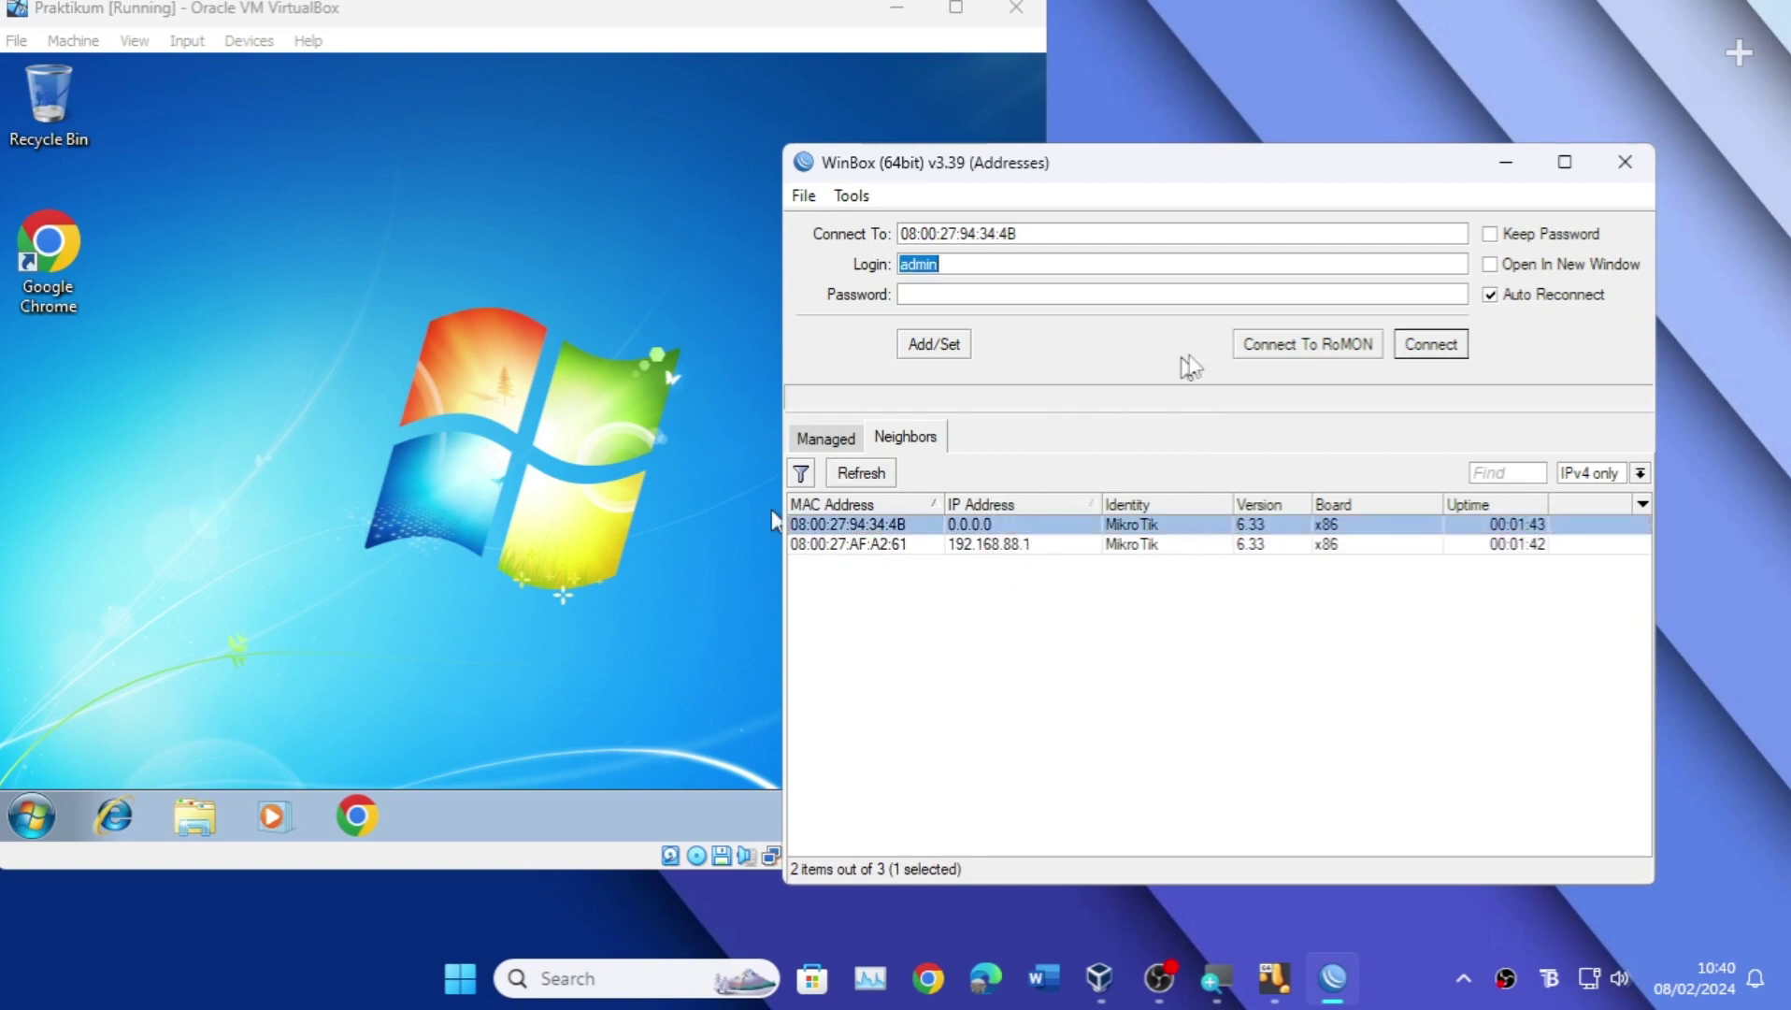
left_click(1432, 345)
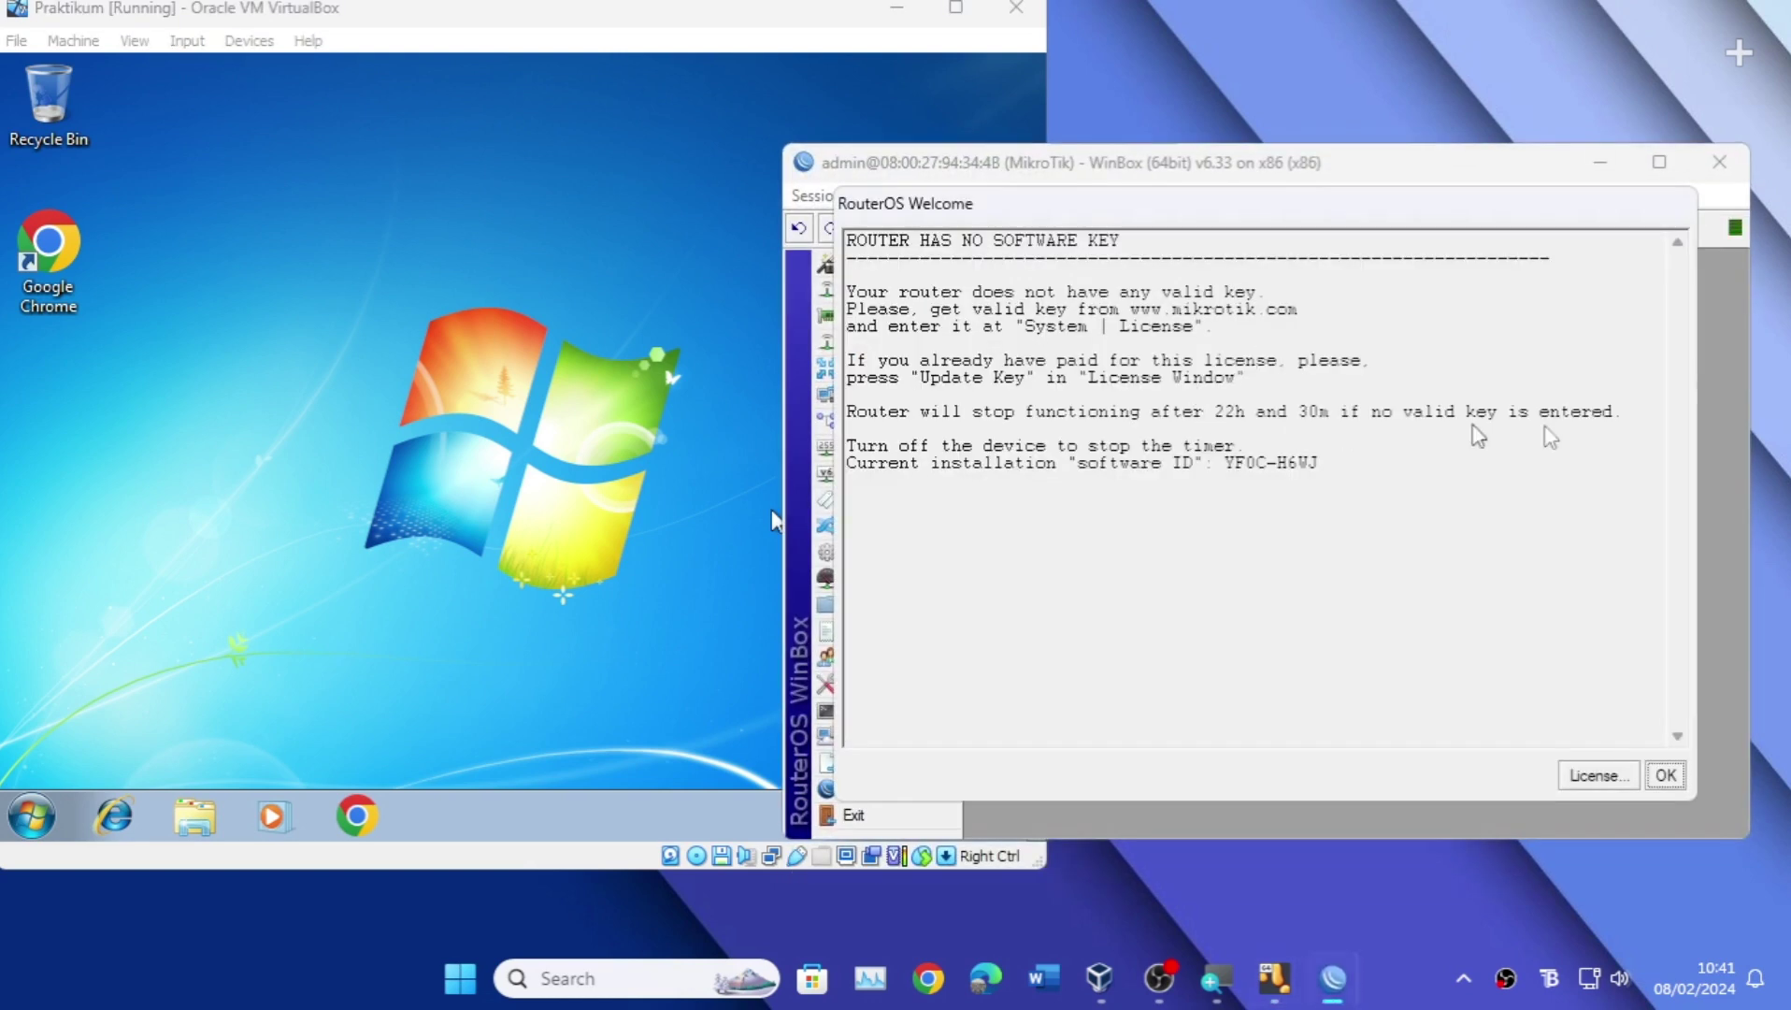
Step: Dismiss the welcome notice and remove the 192.168.88.1 address from IP > Addresses
left_click(1666, 775)
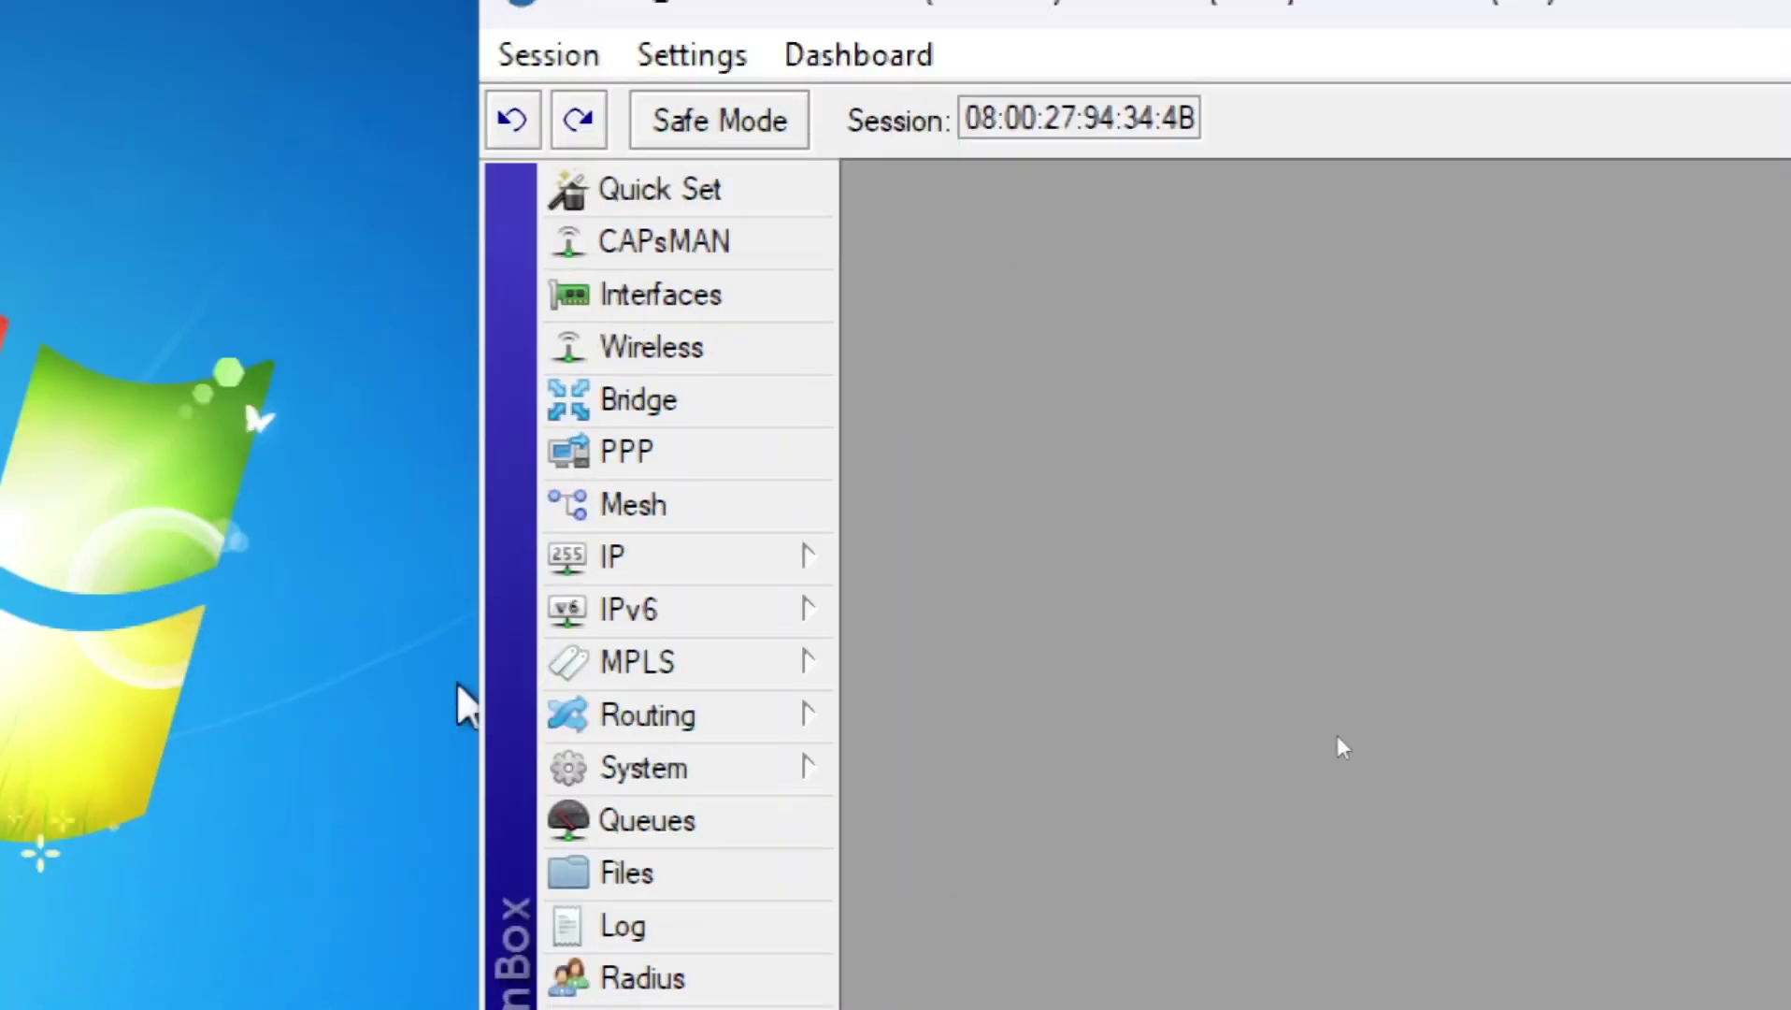
left_click(711, 568)
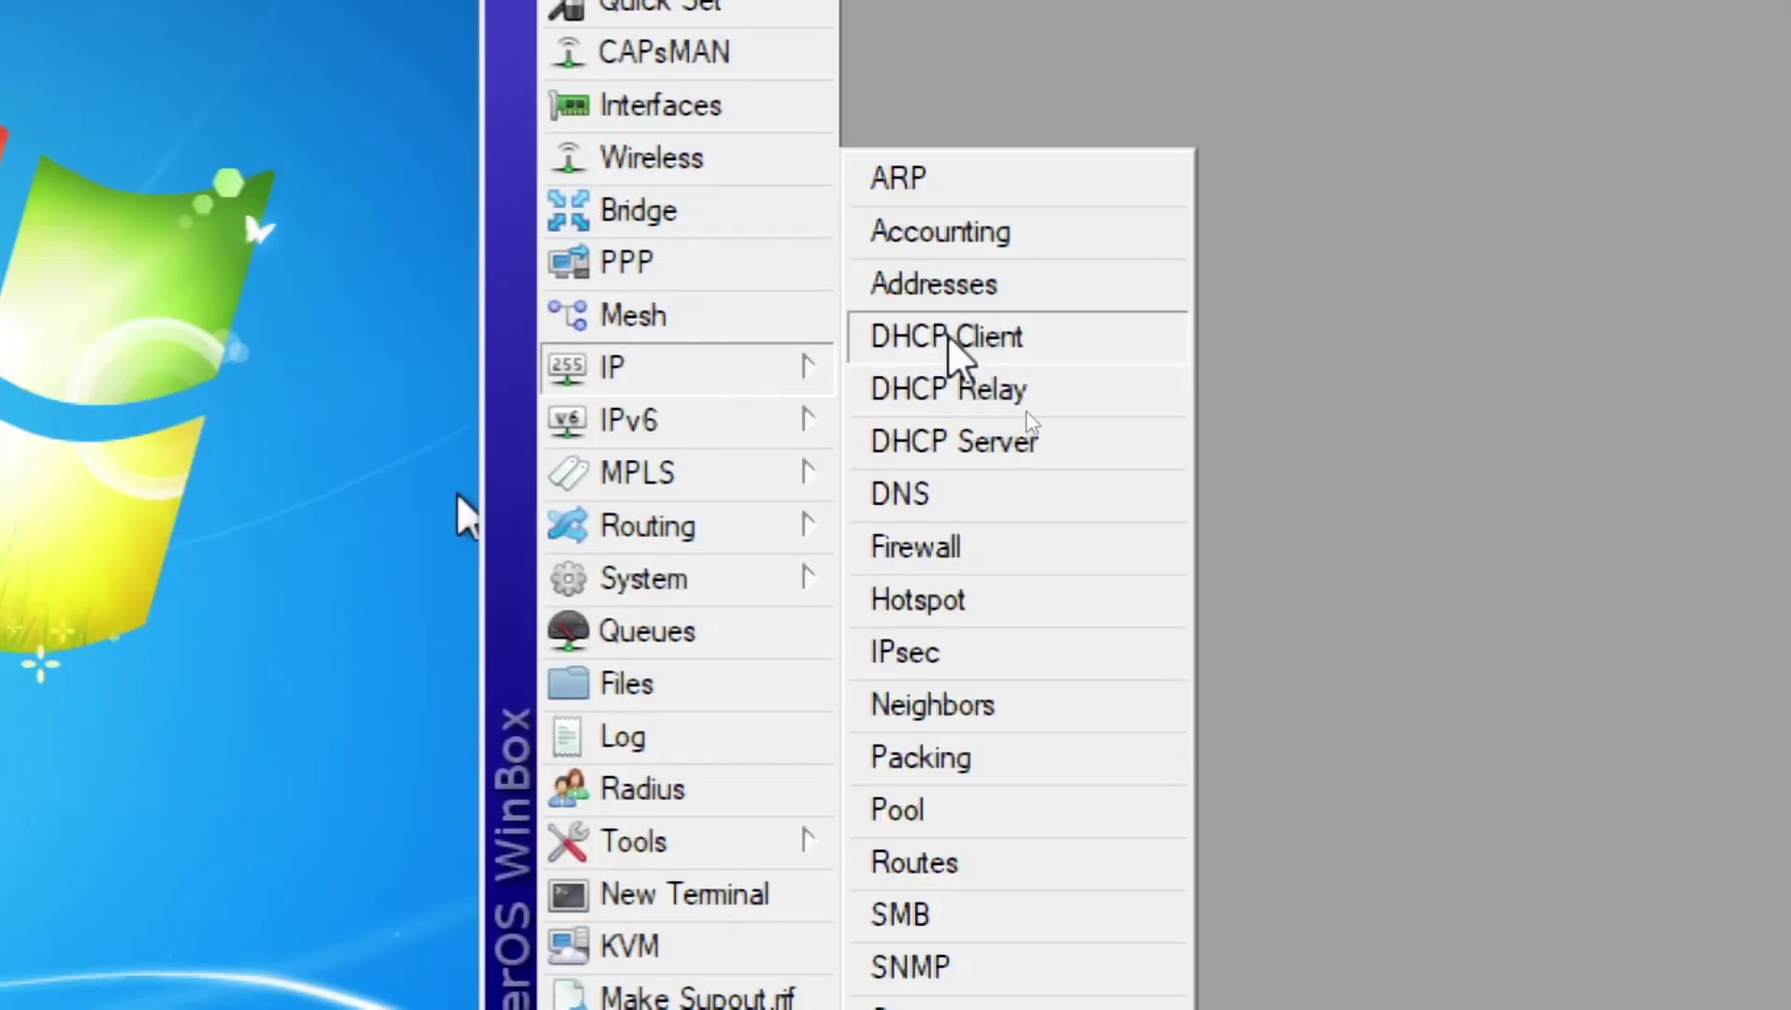
left_click(972, 285)
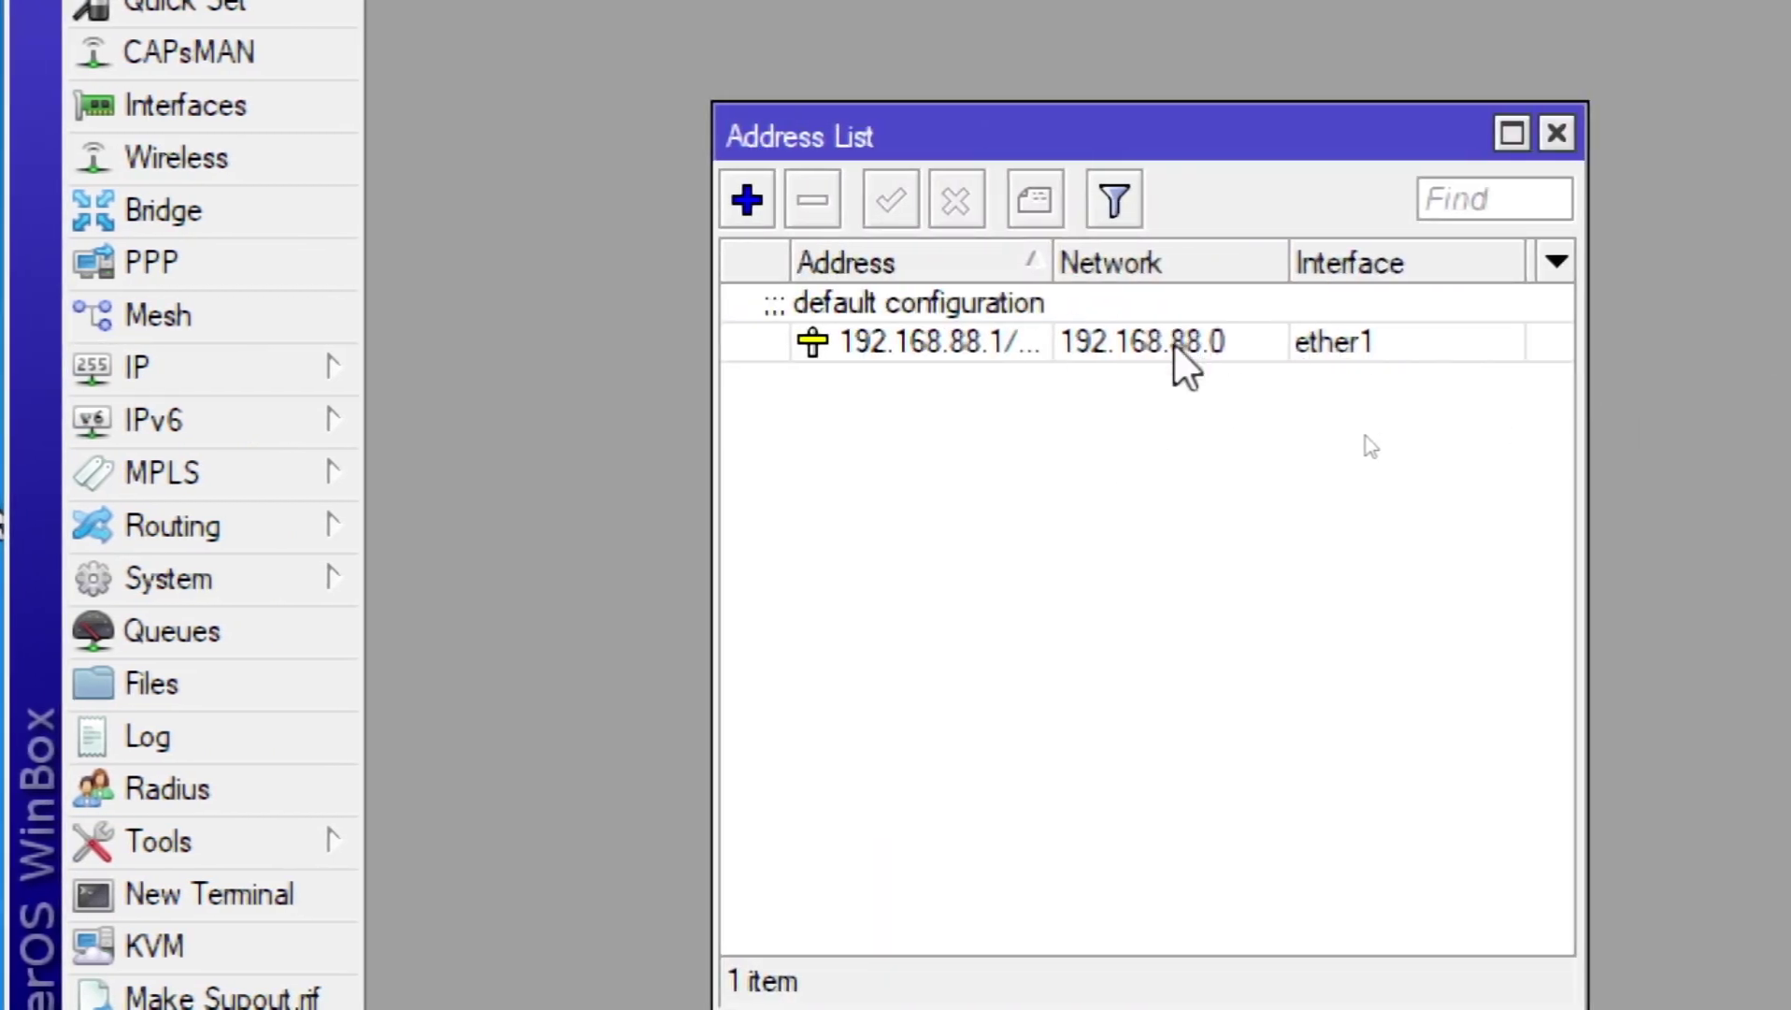
left_click(996, 348)
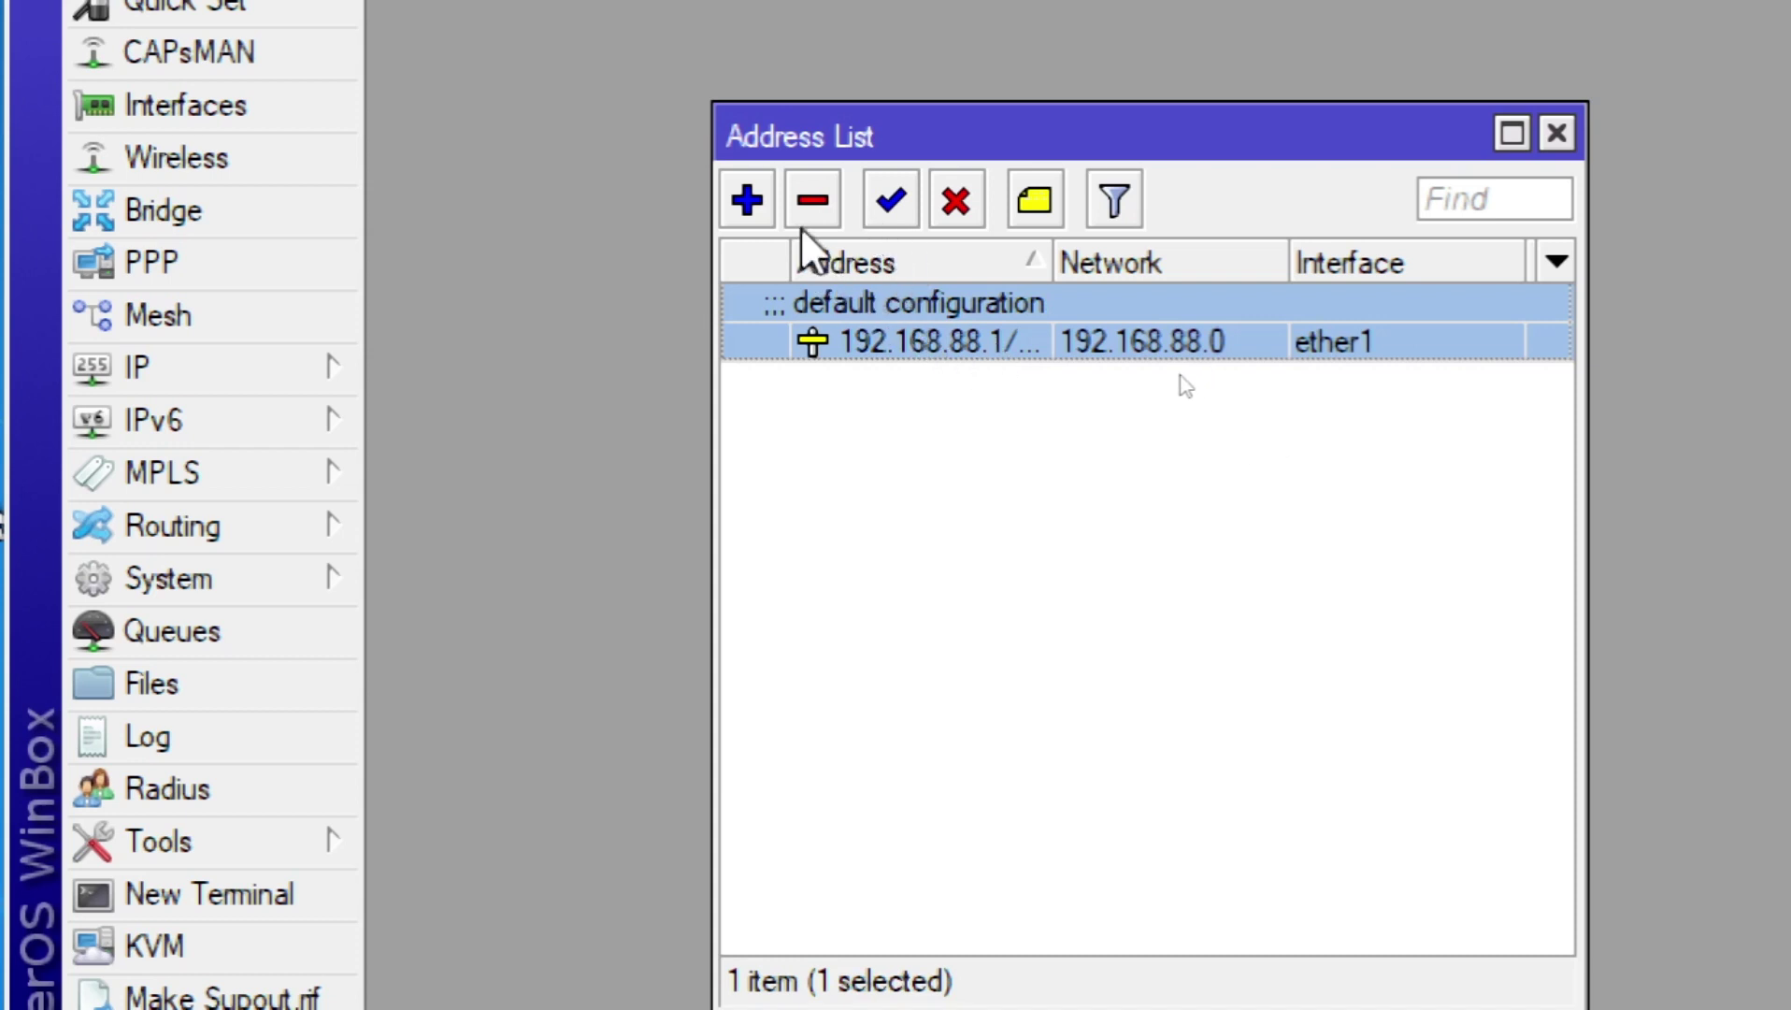
left_click(812, 200)
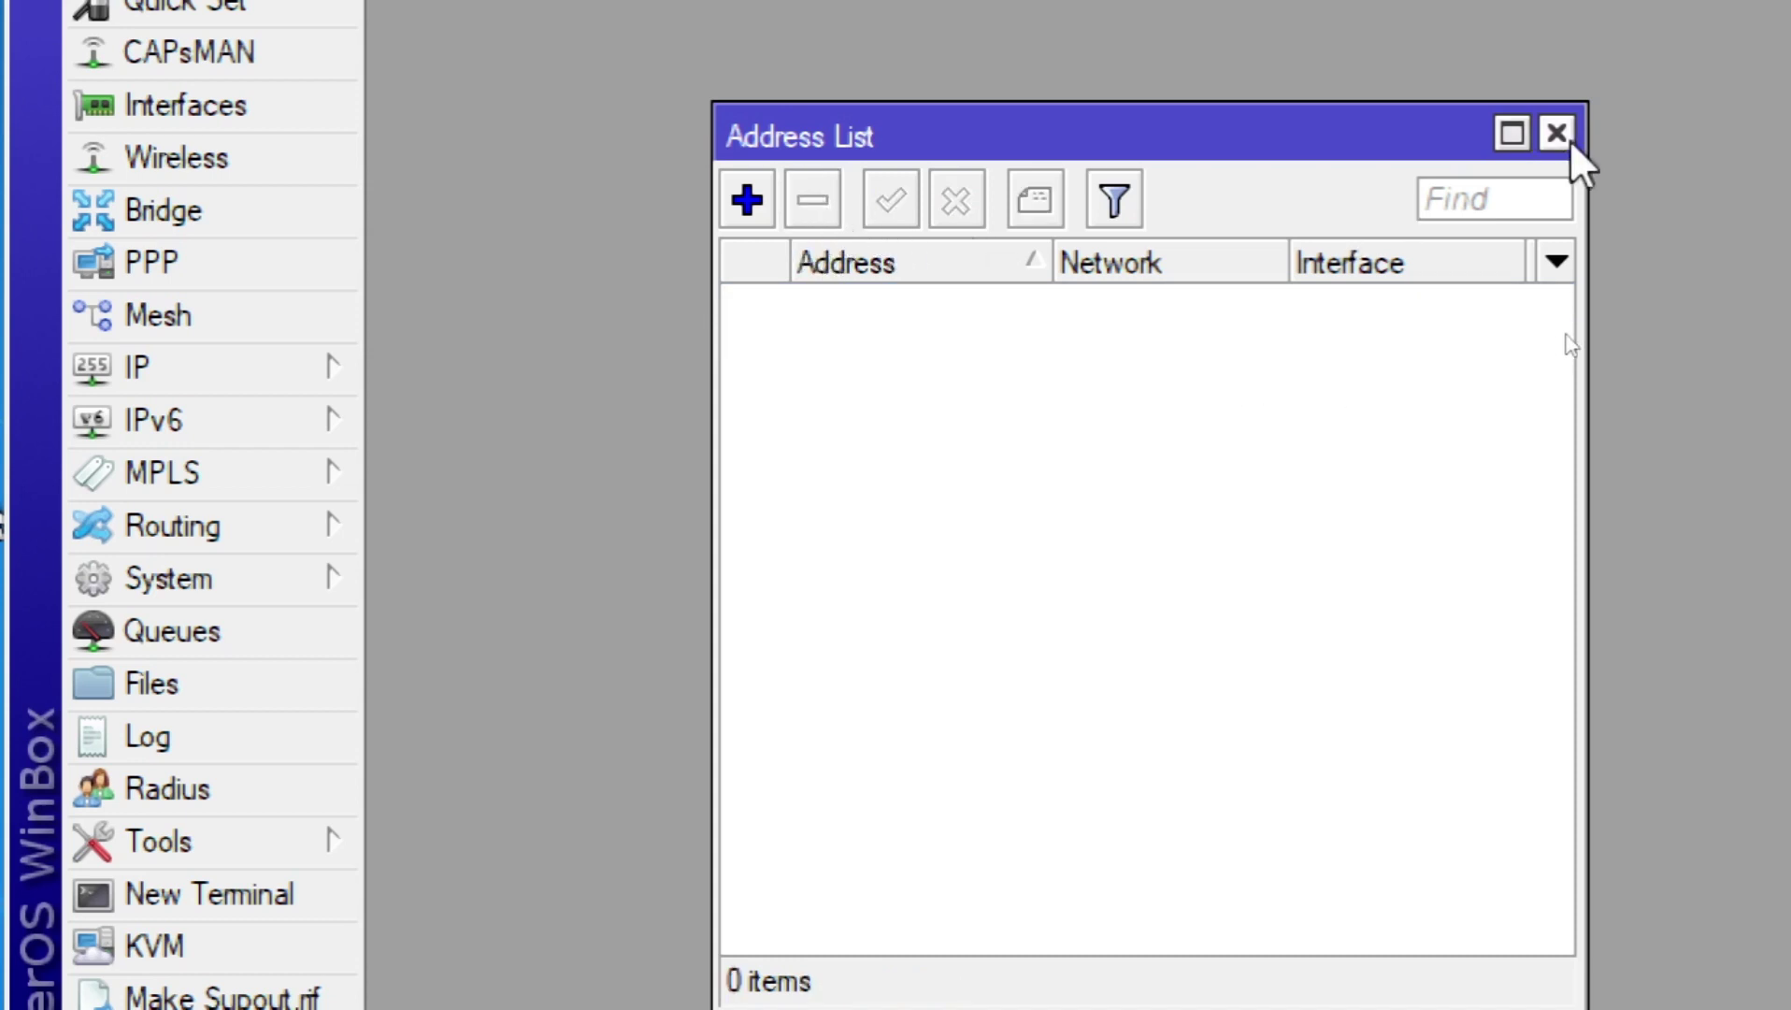
left_click(1570, 140)
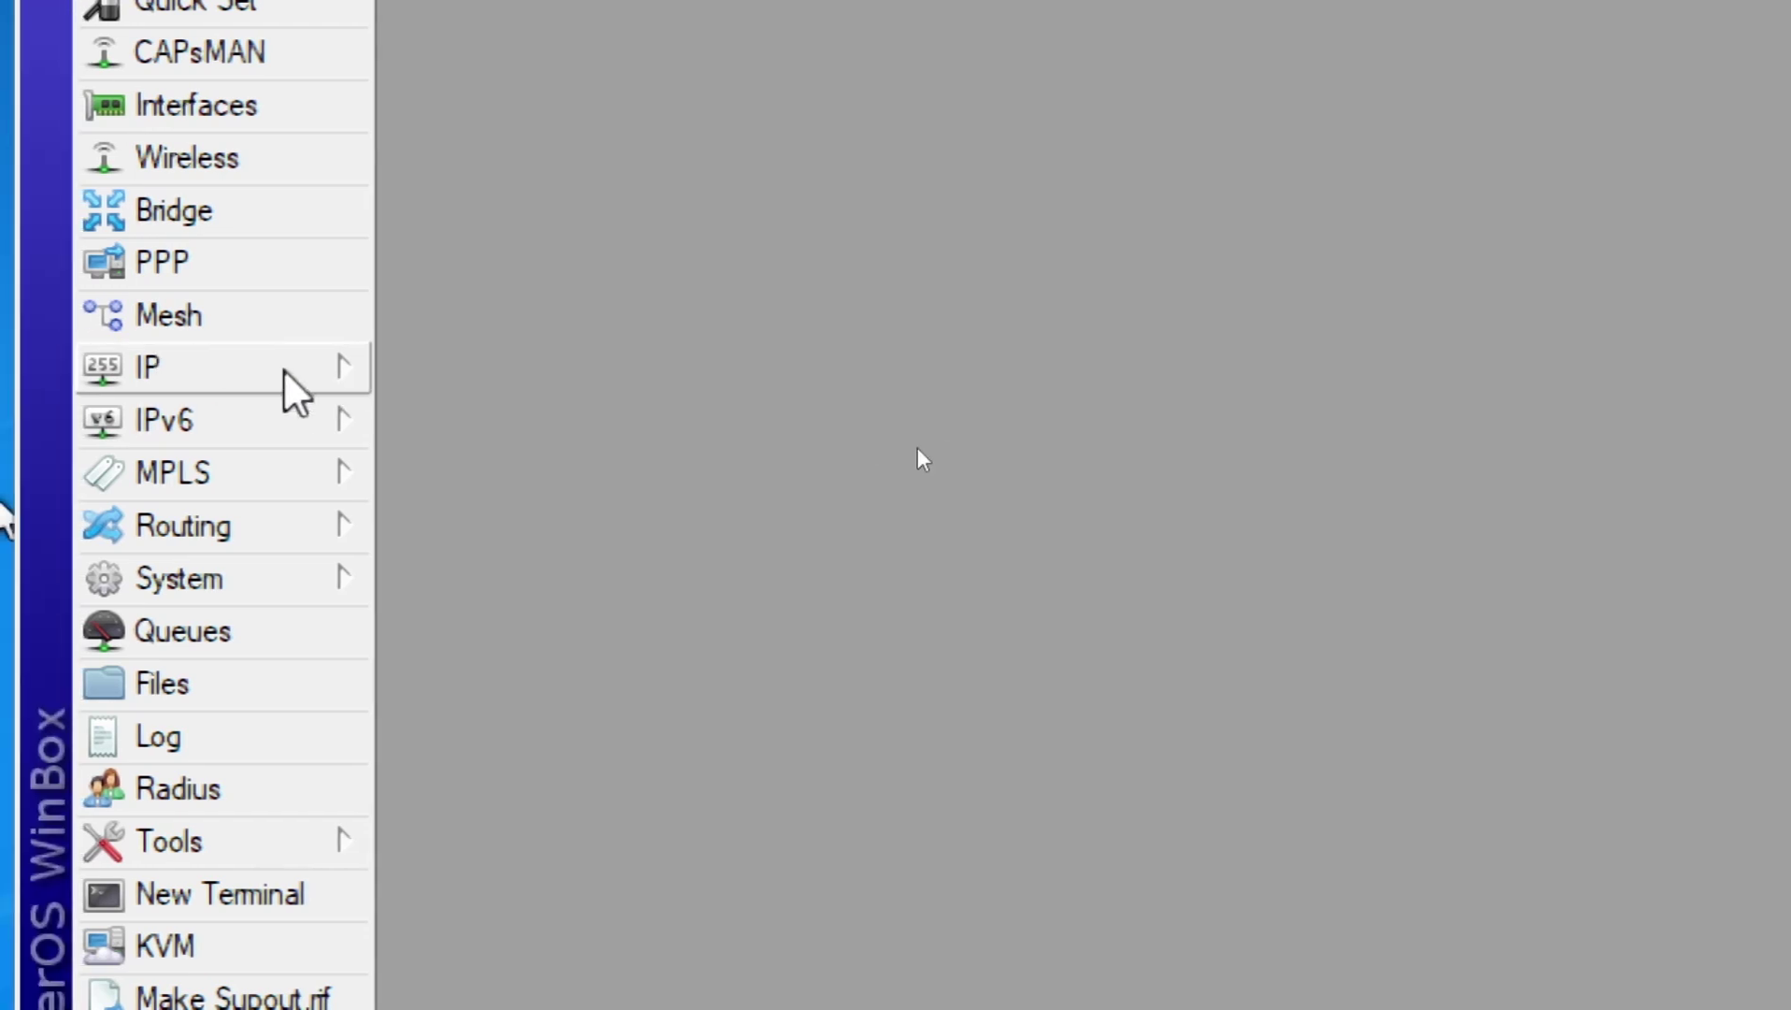
Step: Remove the existing ether1 entry from the DHCP Client list
mouse_move(284, 371)
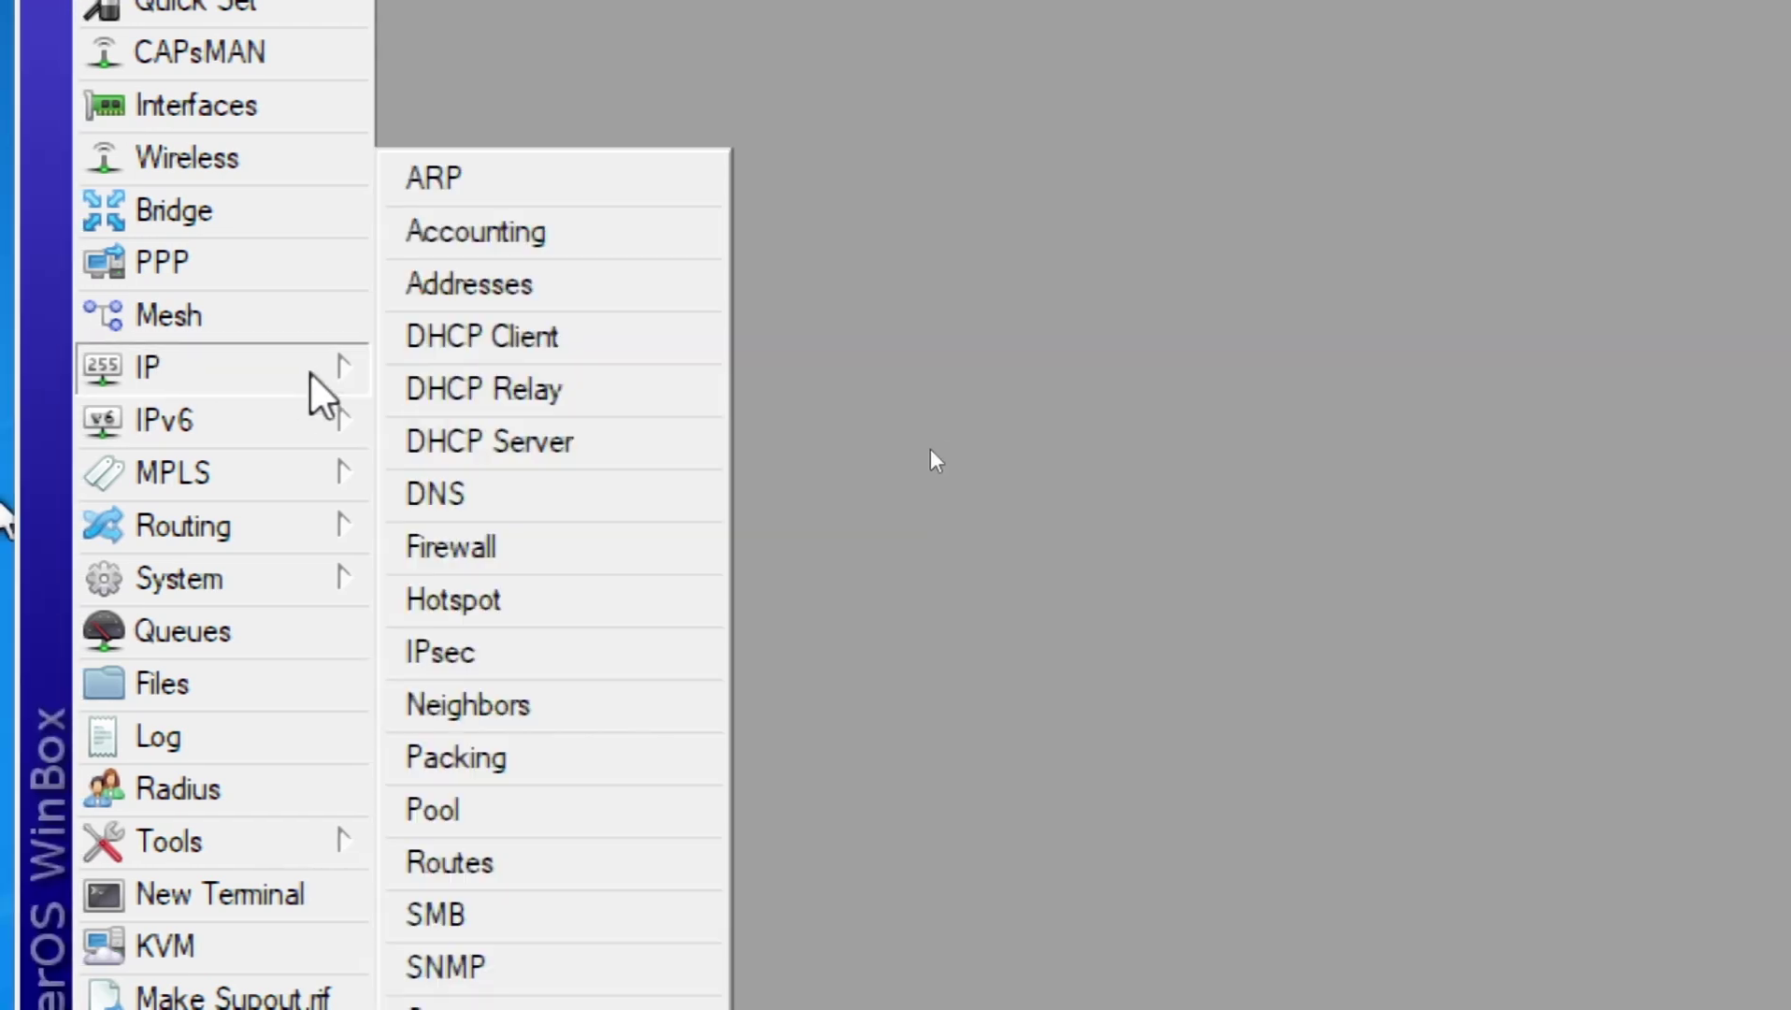
left_click(479, 338)
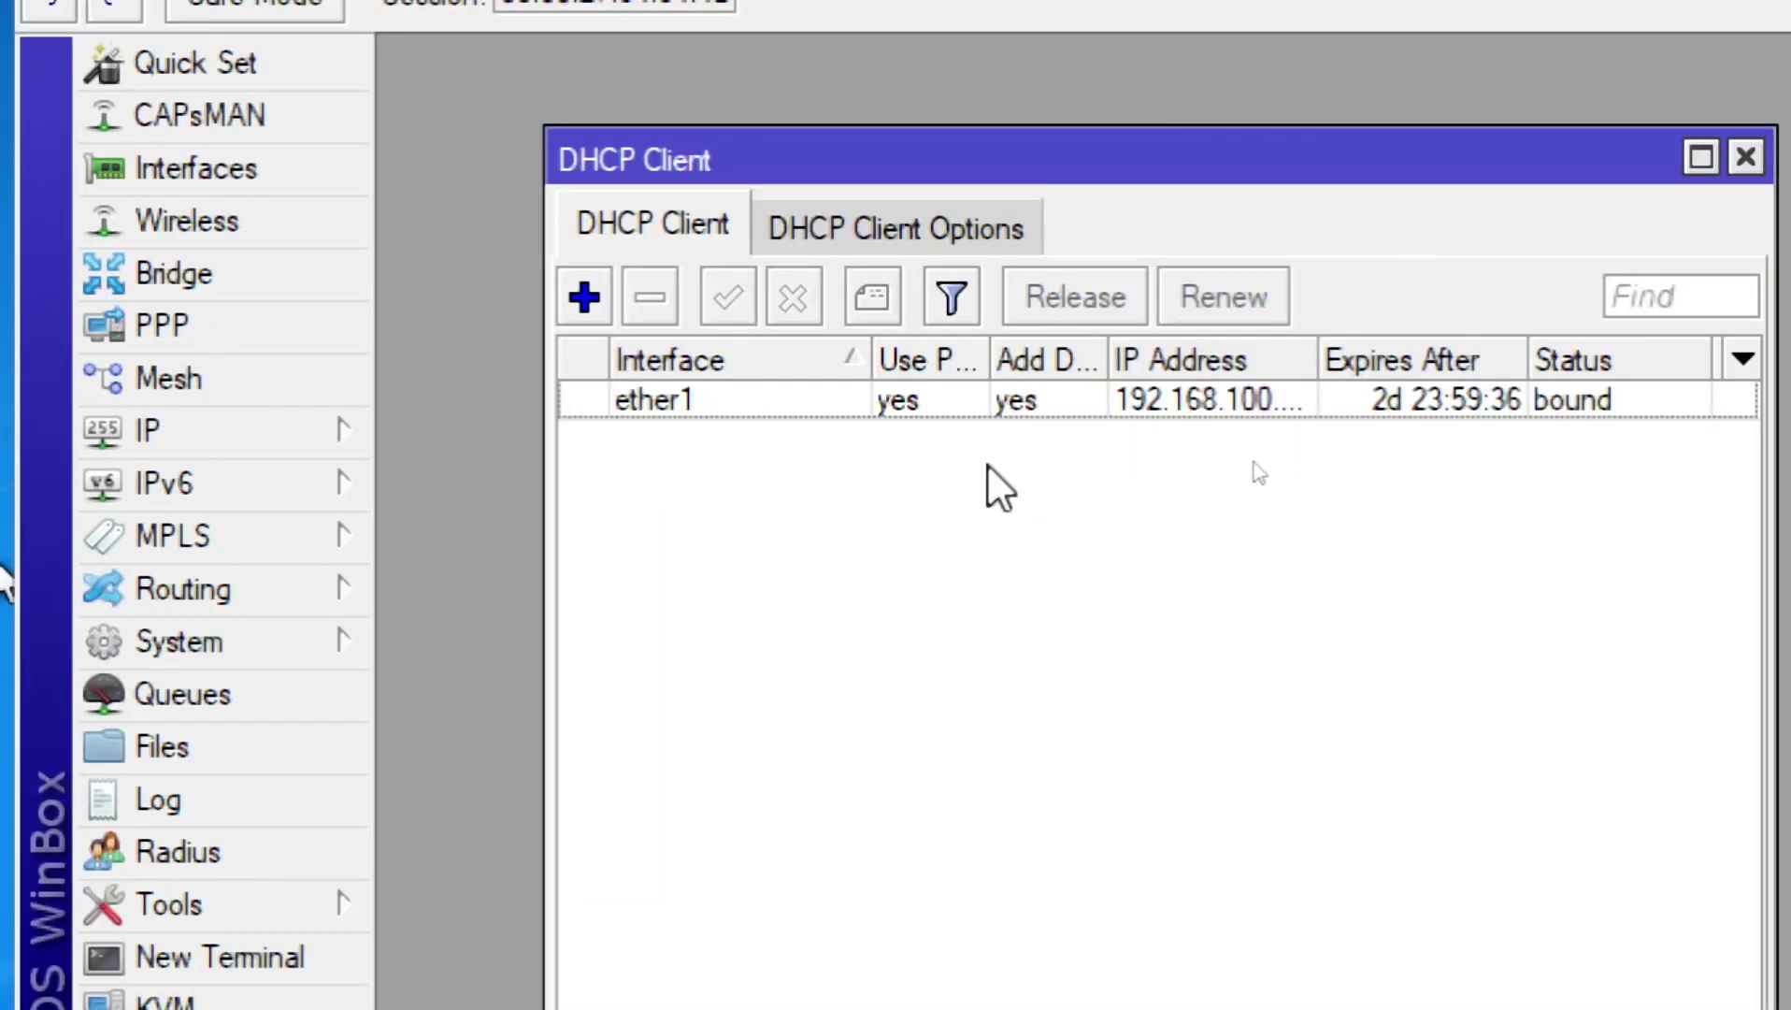
left_click(833, 404)
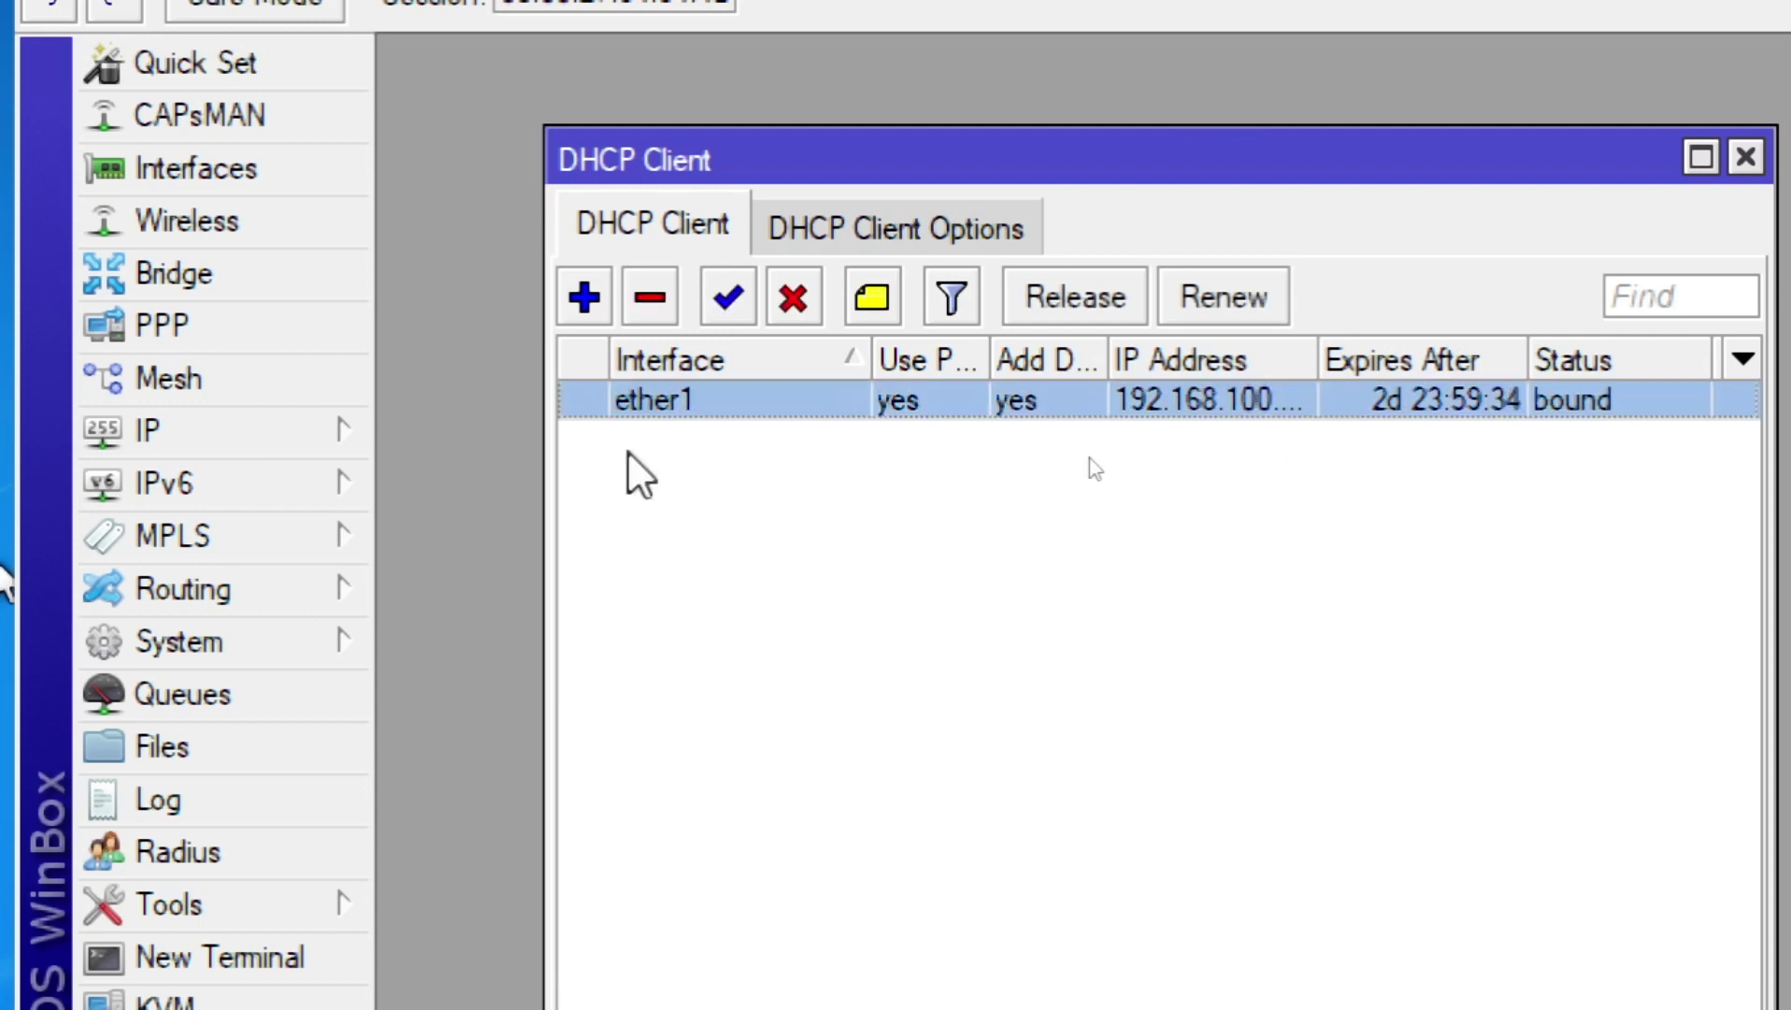
left_click(659, 299)
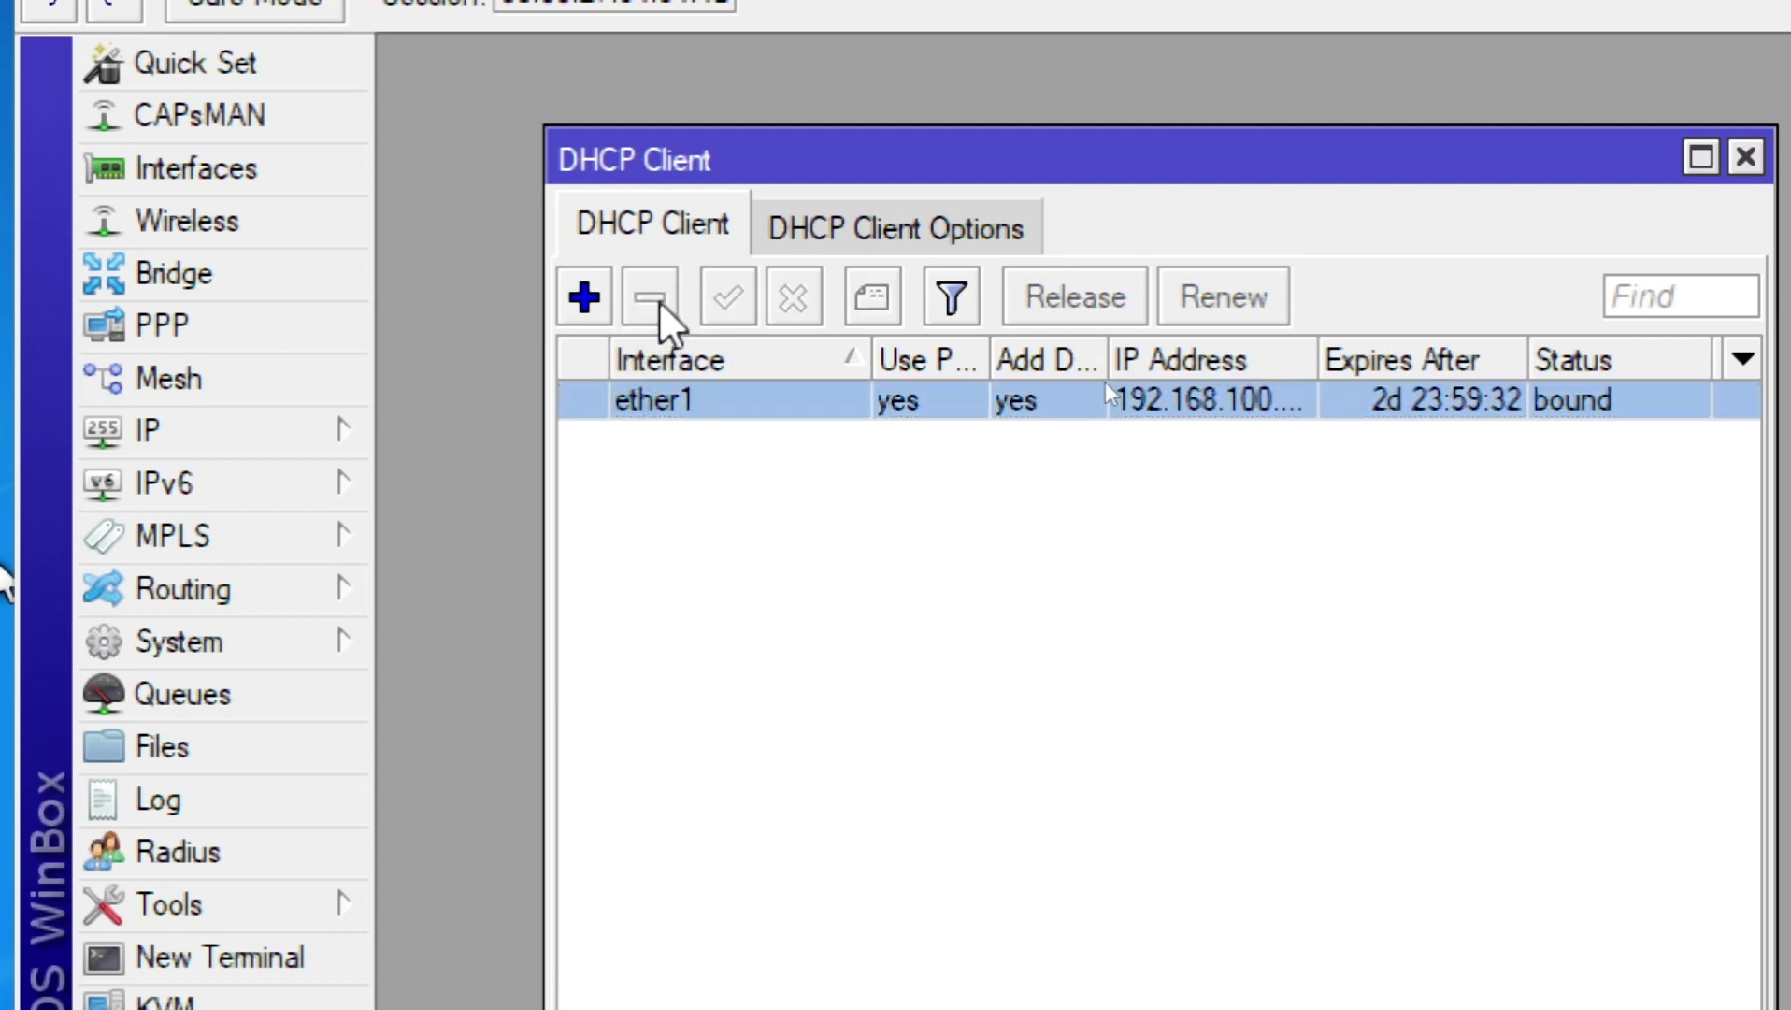
Step: Add a new DHCP client on interface ether1 and apply it
left_click(580, 297)
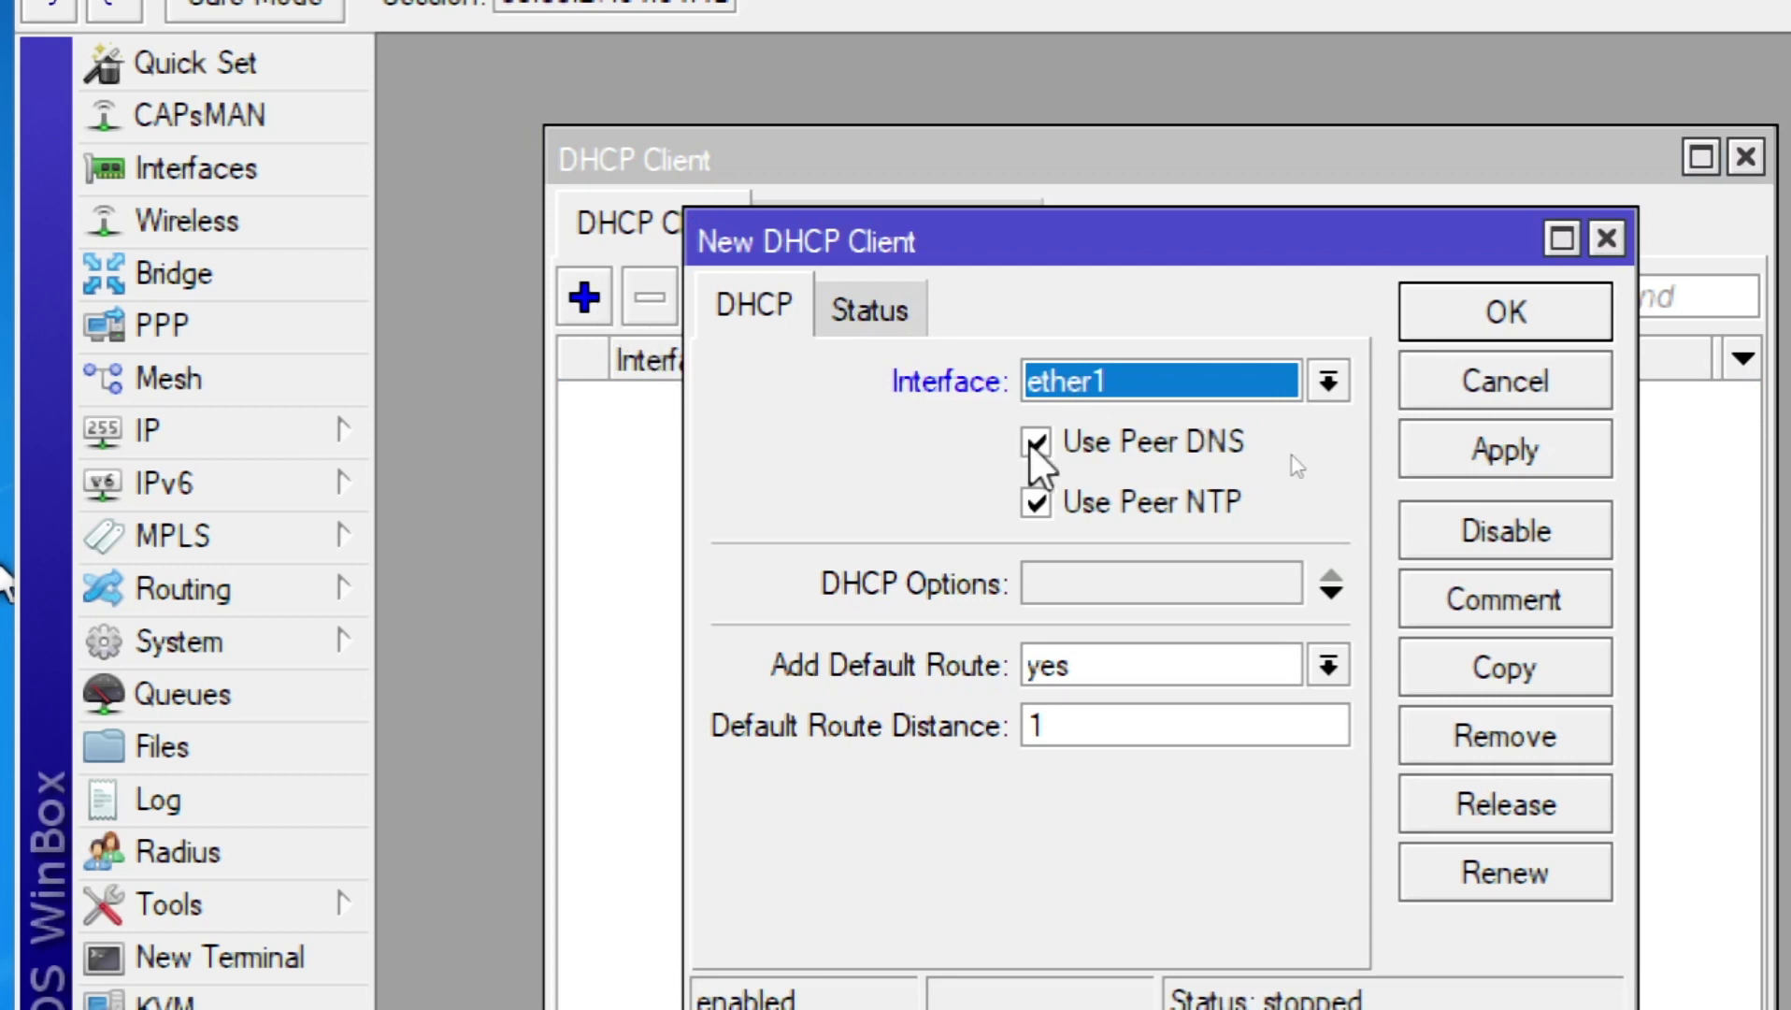
left_click(1091, 392)
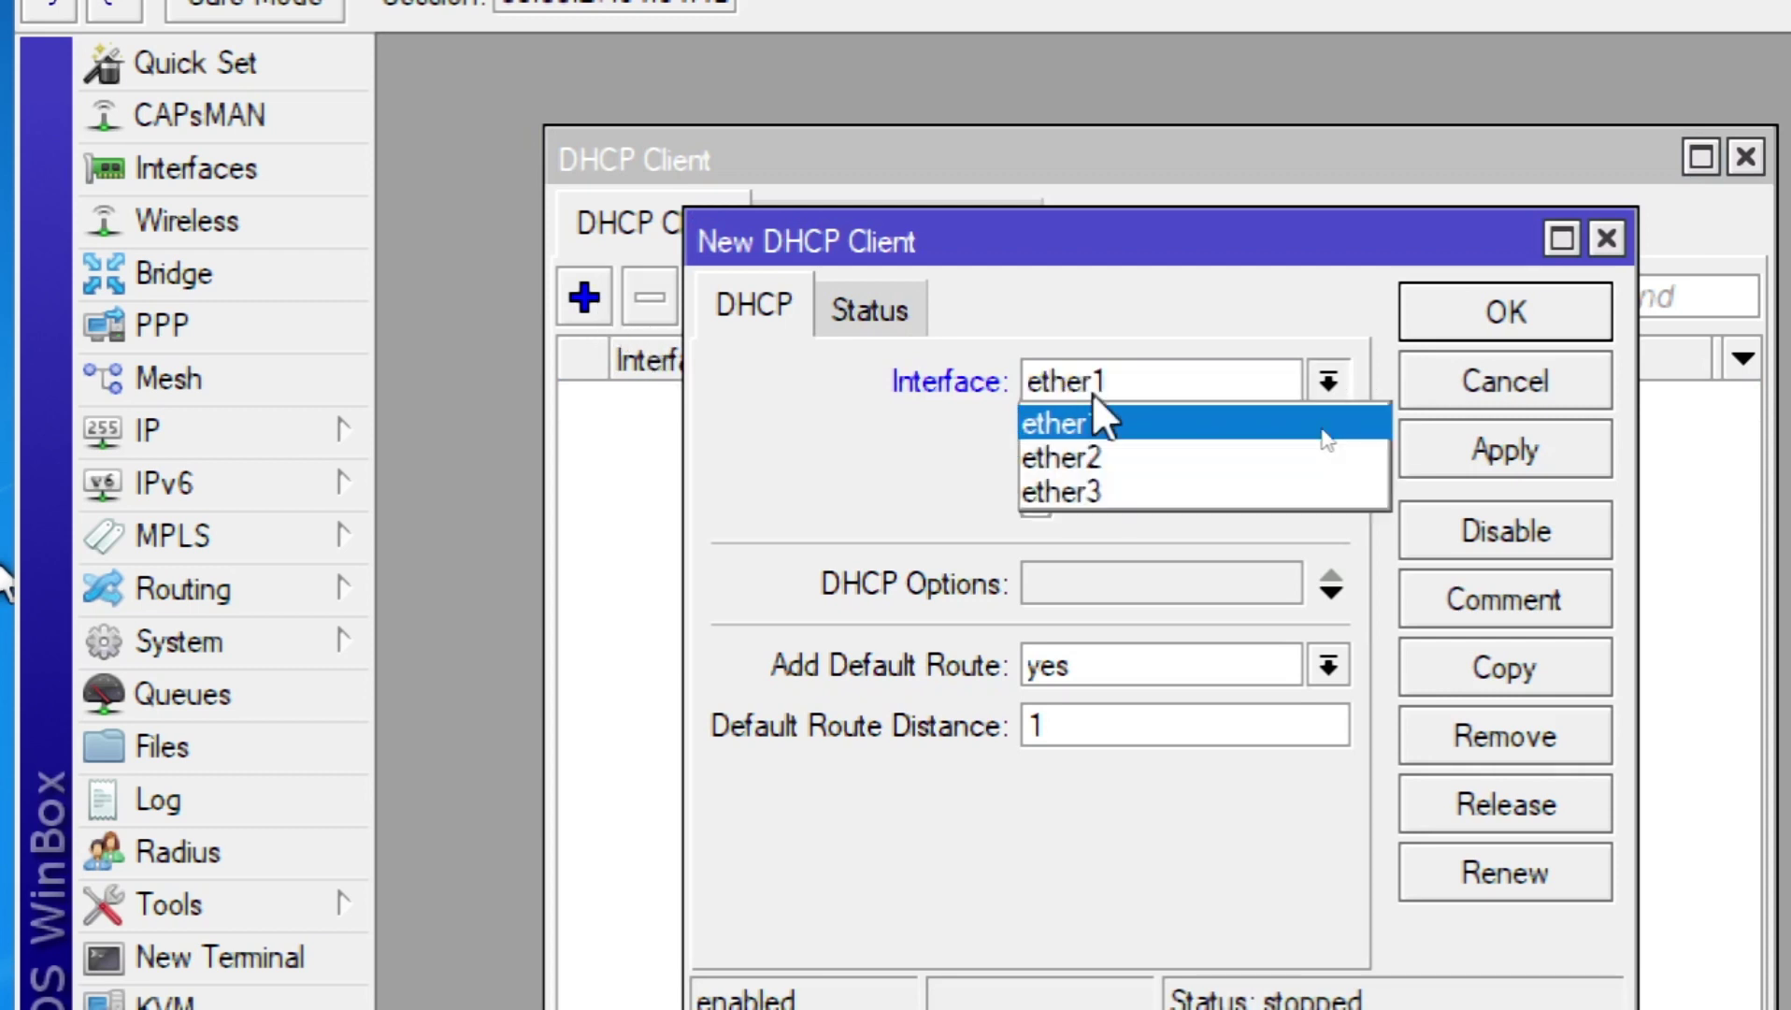
left_click(1156, 450)
left_click(1145, 383)
left_click(1136, 419)
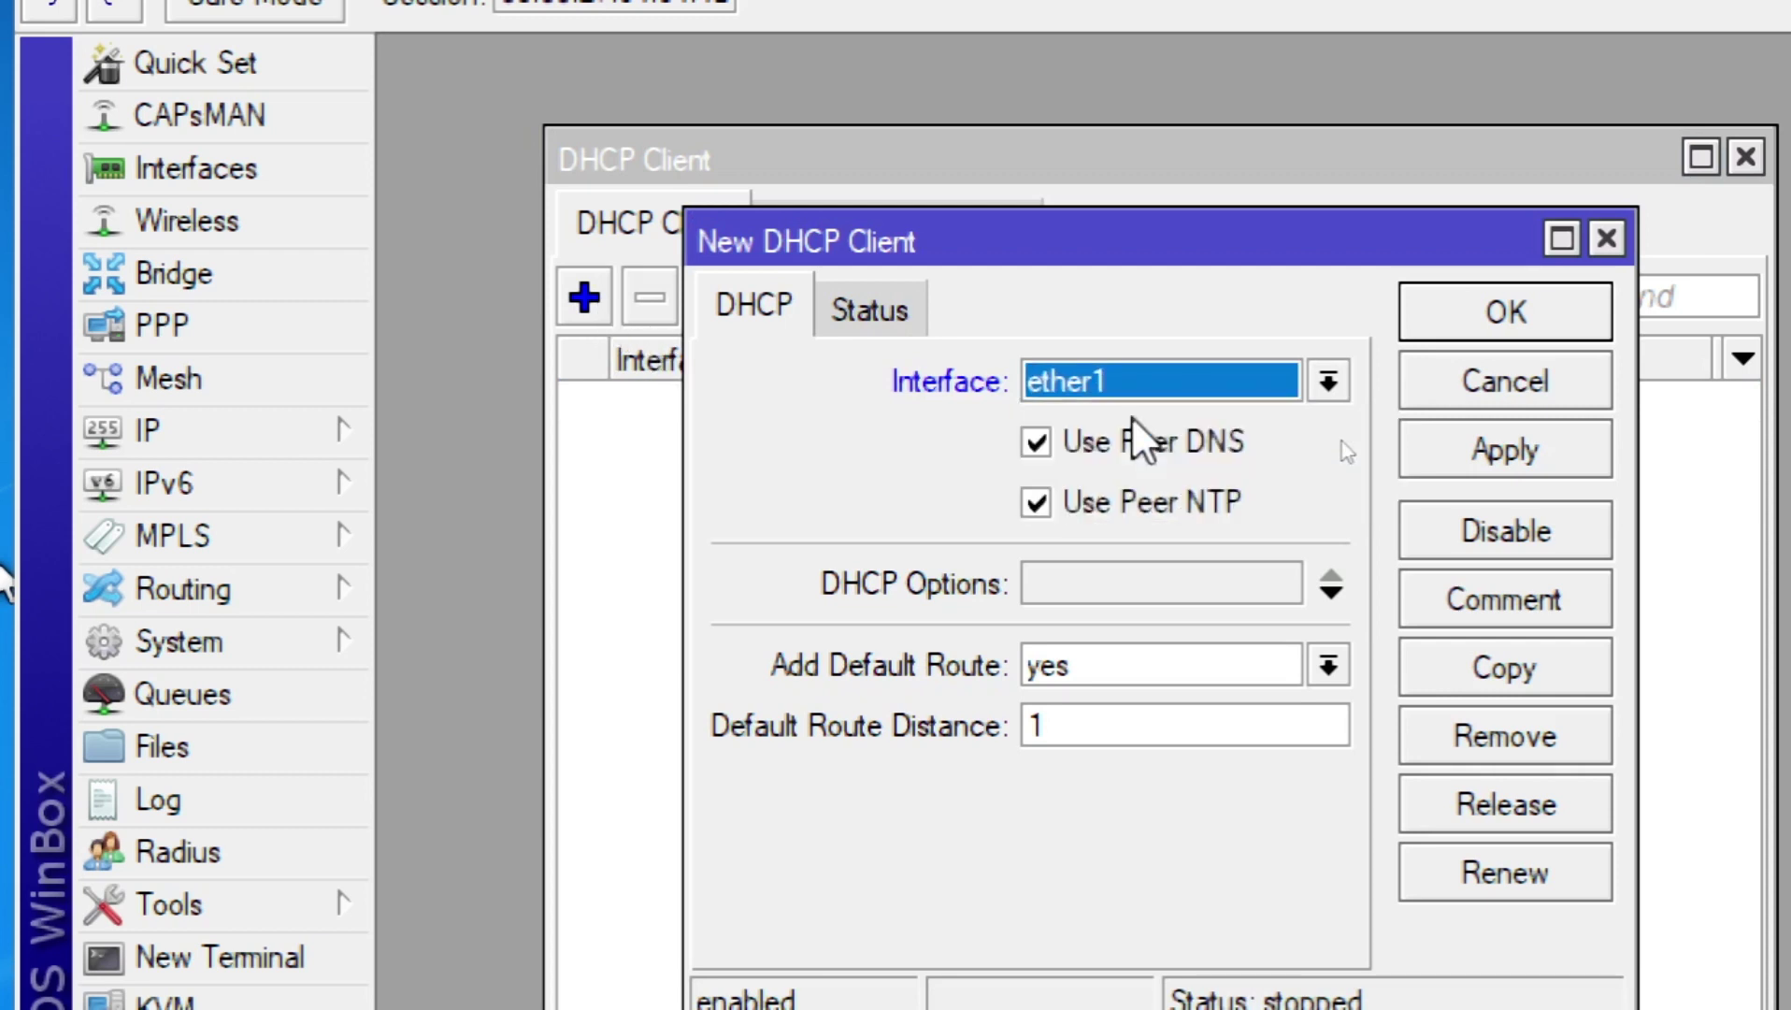
left_click(1554, 458)
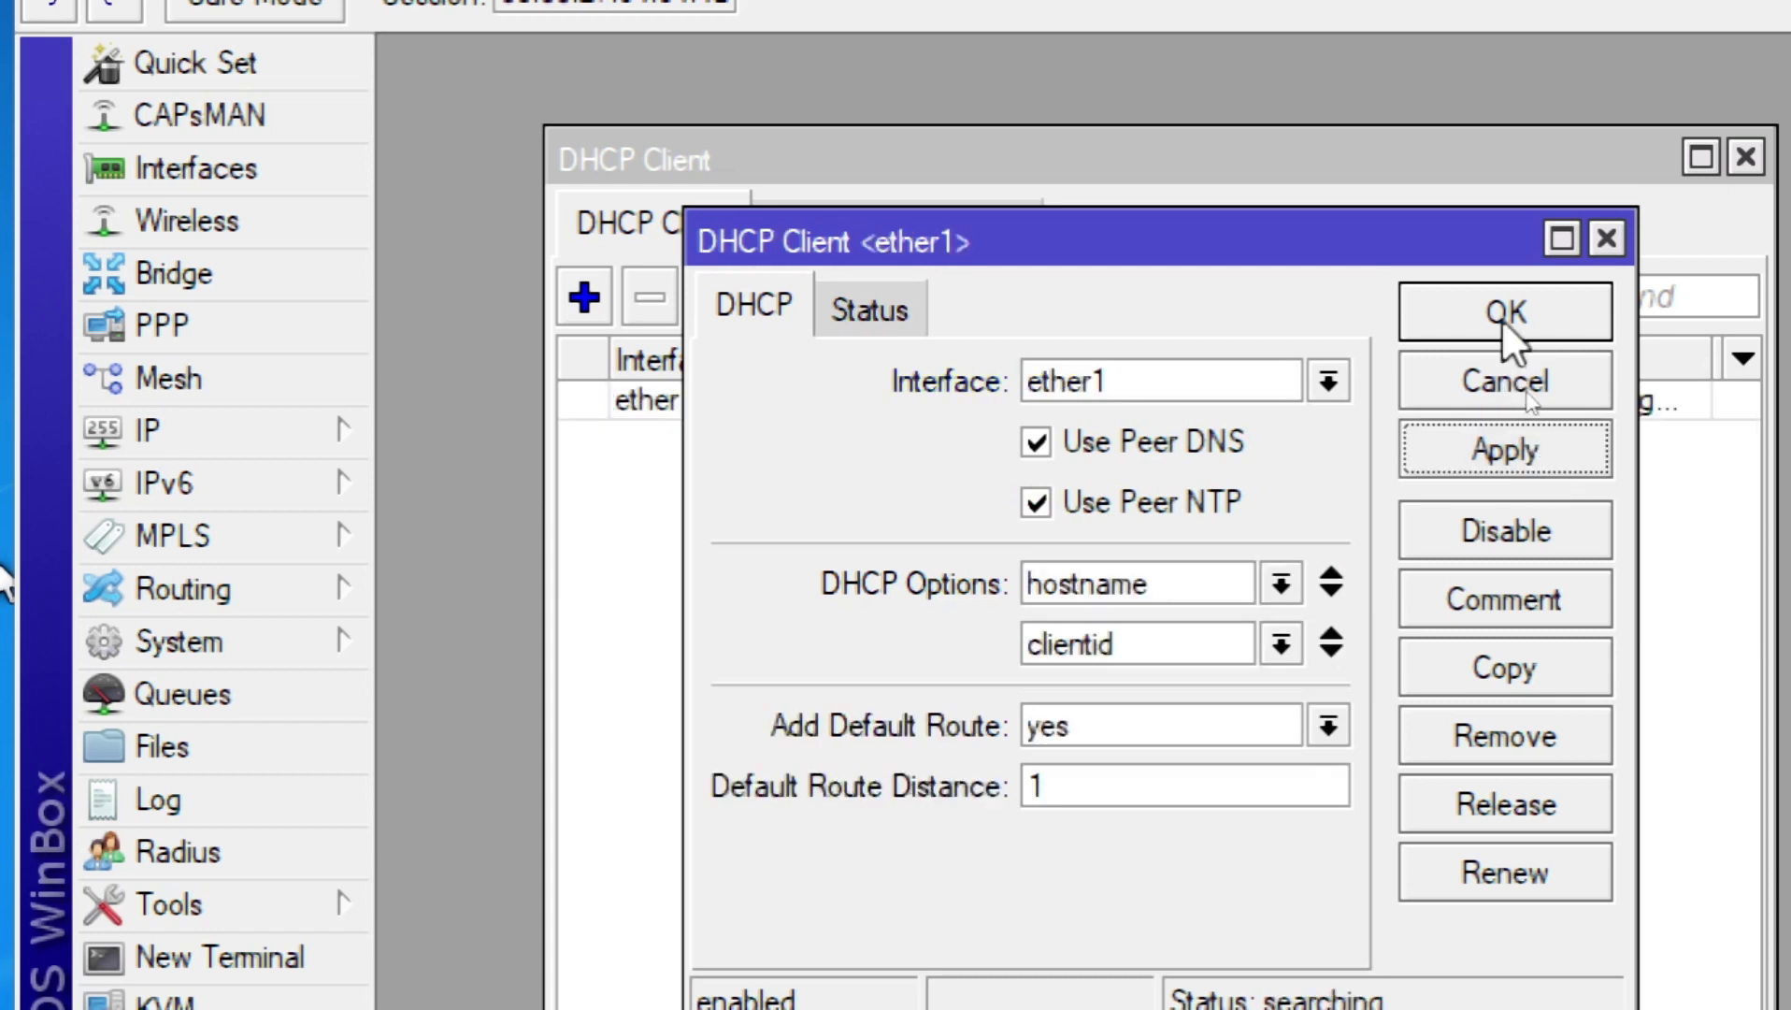
left_click(1501, 318)
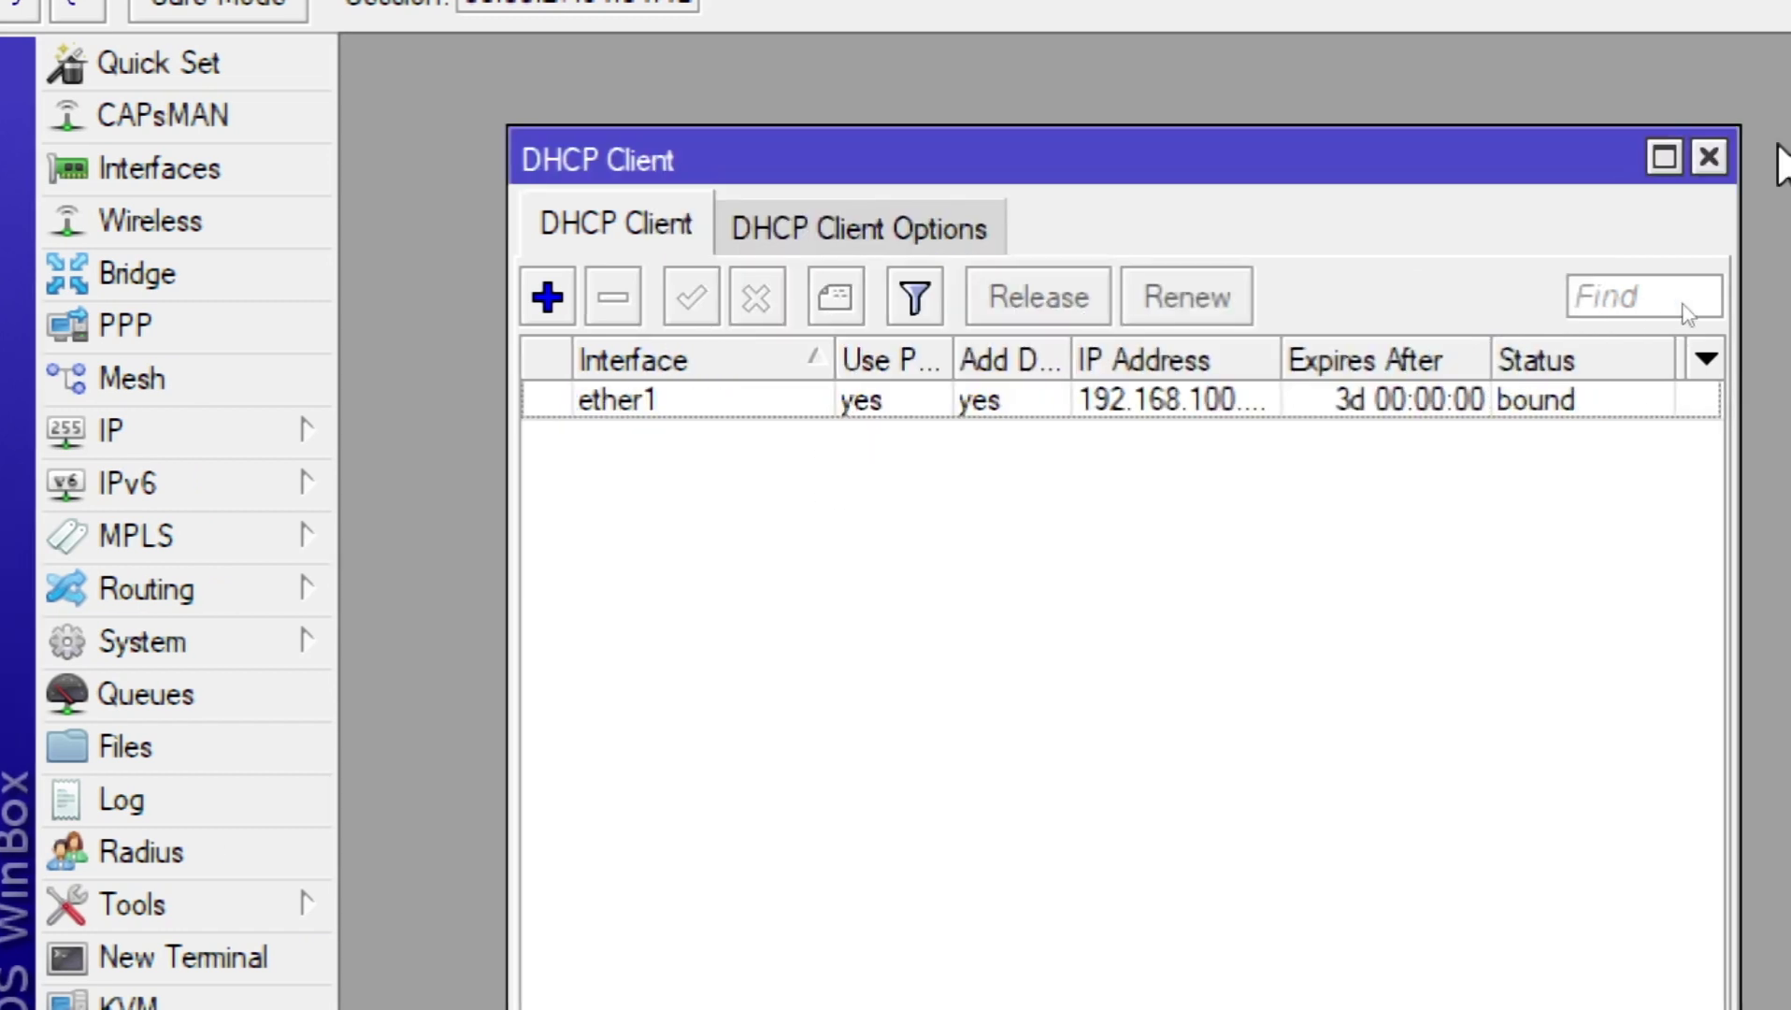
left_click(1750, 153)
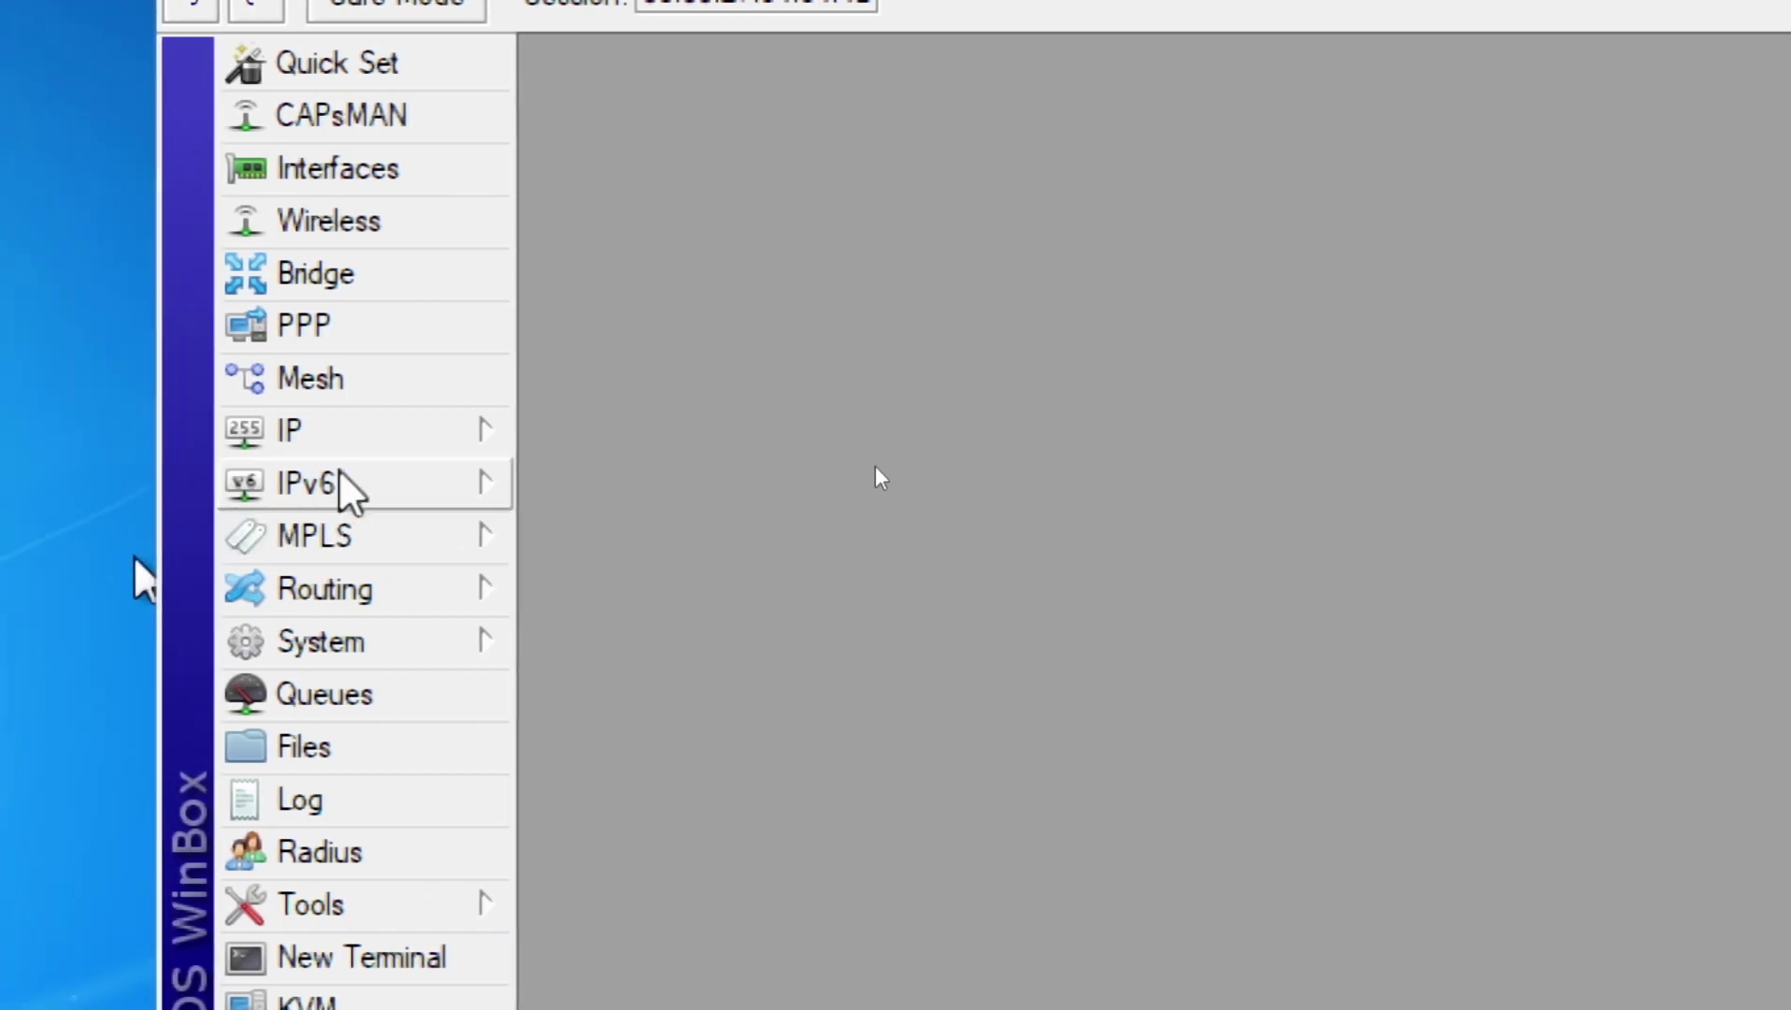
Step: Reopen the IP address list and start a new address assigned to ether2
left_click(233, 439)
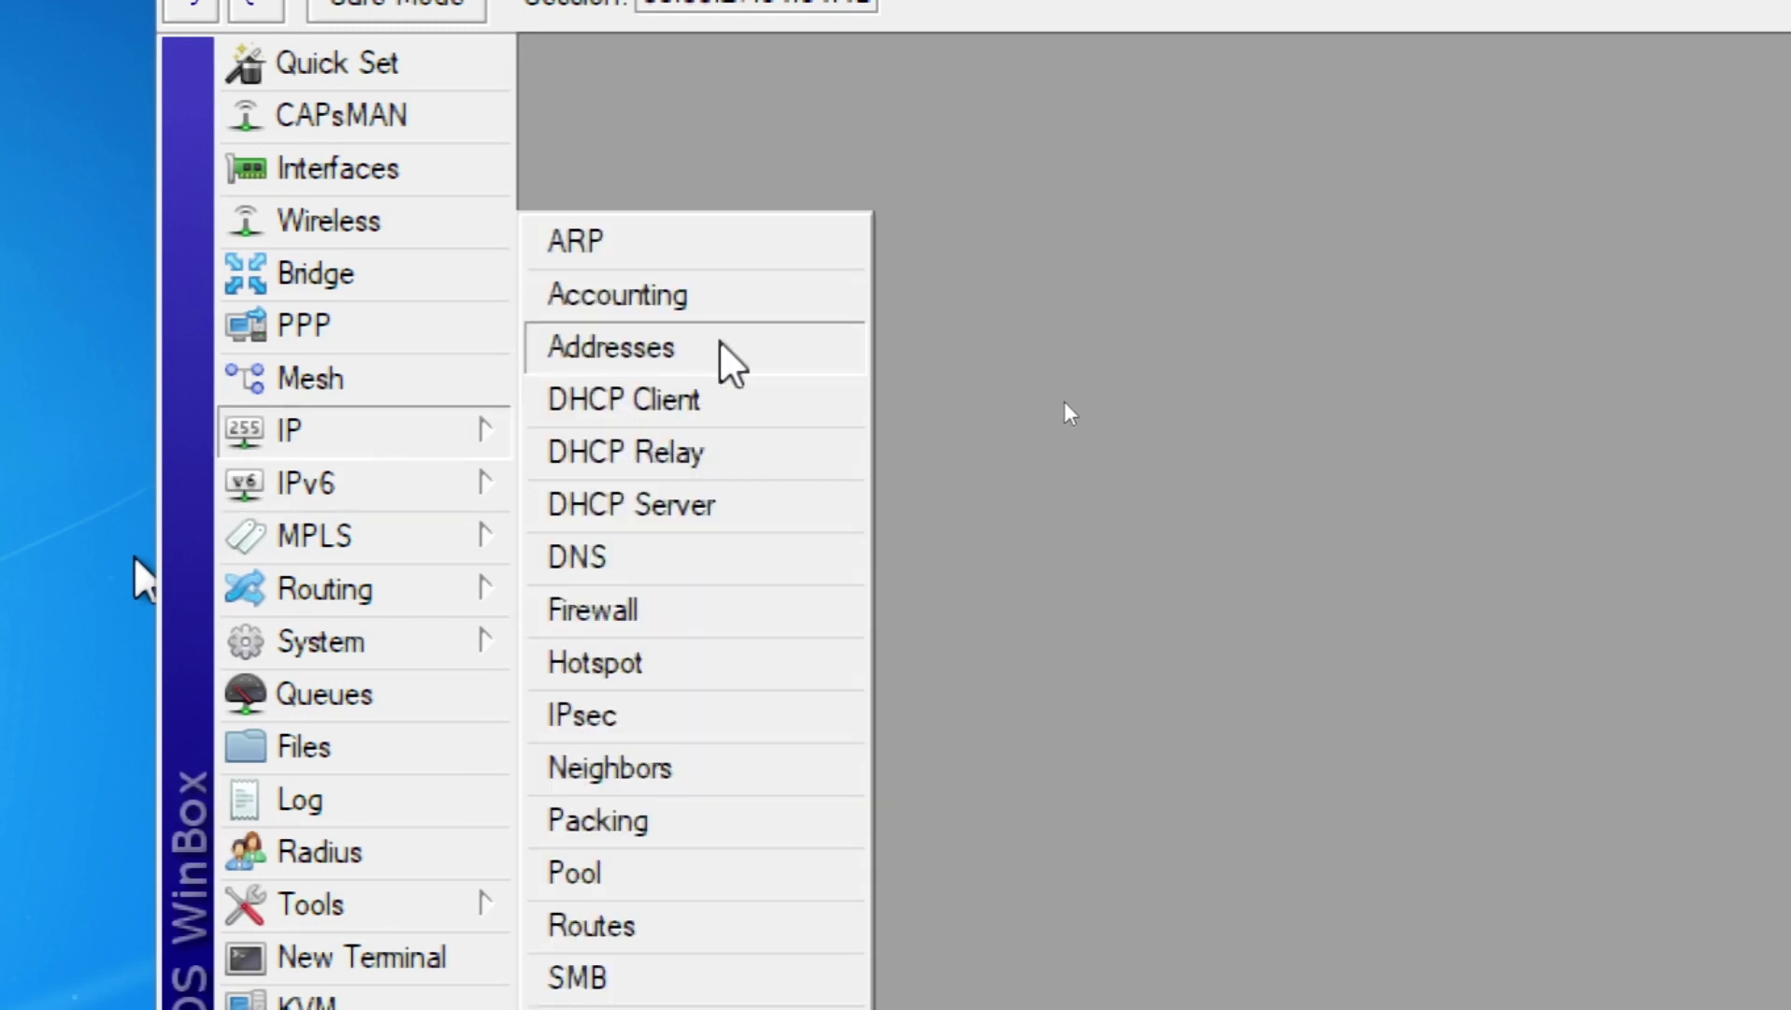
left_click(716, 349)
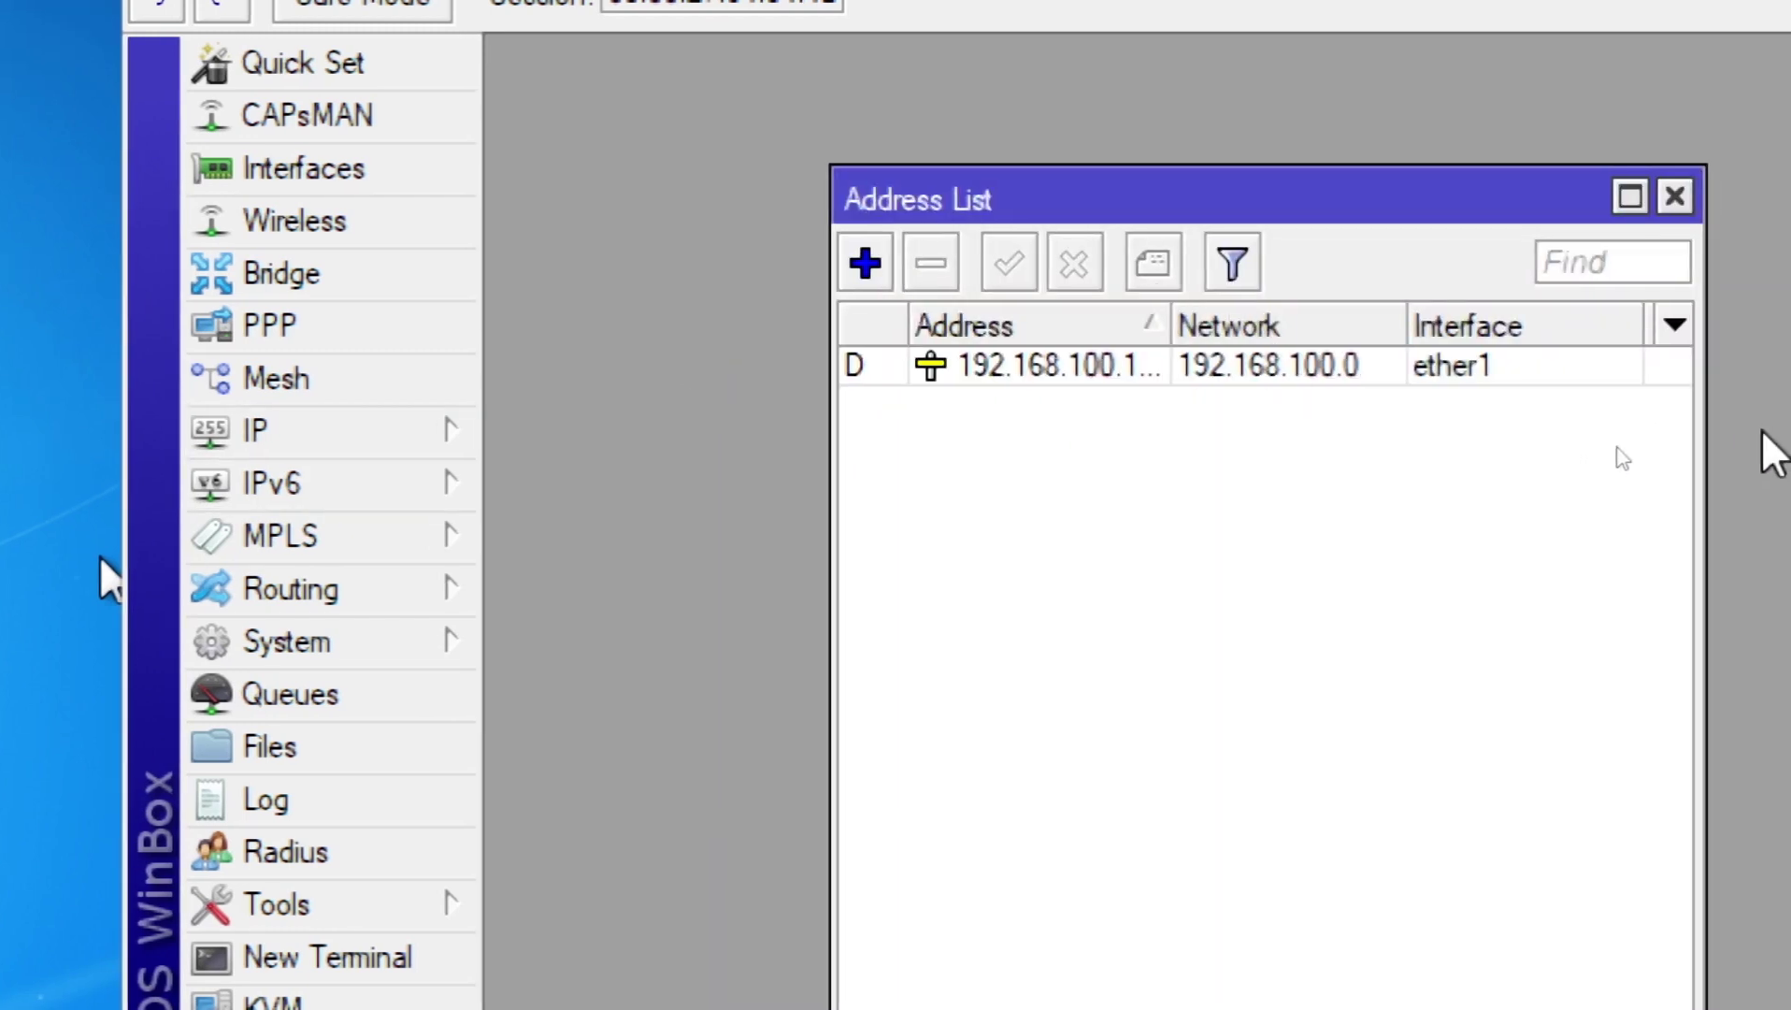
left_click(1133, 364)
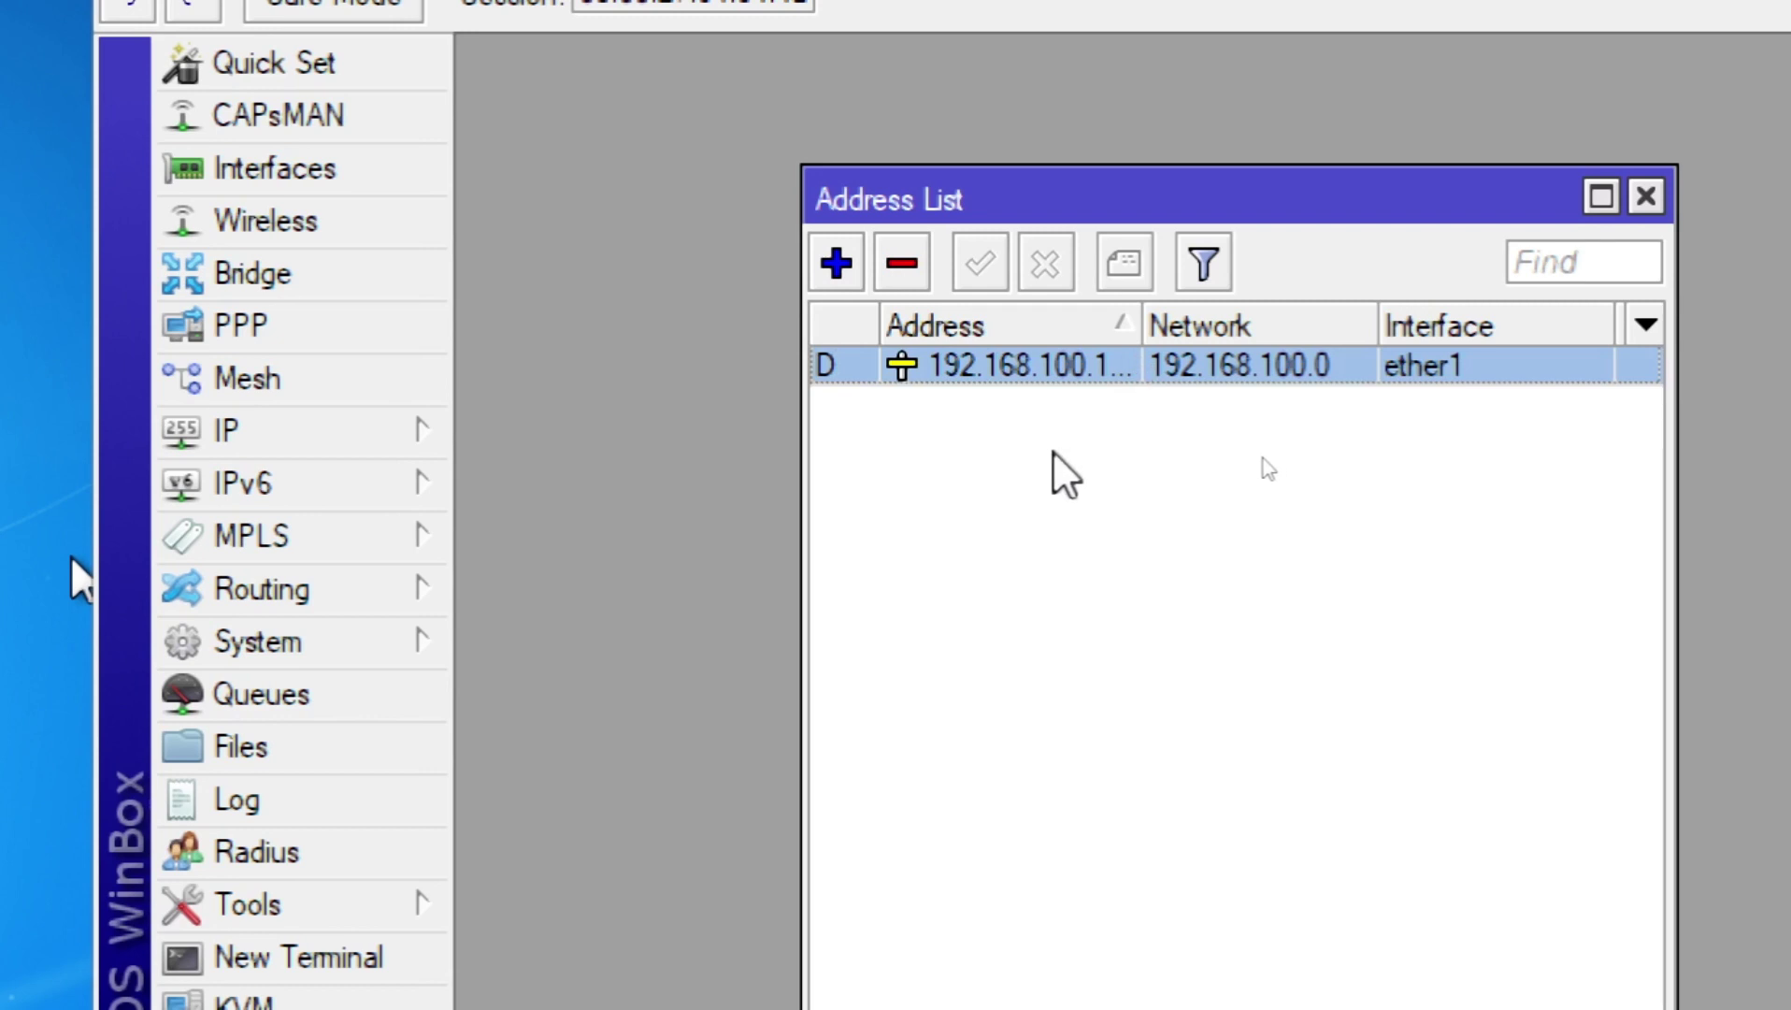
left_click(1267, 441)
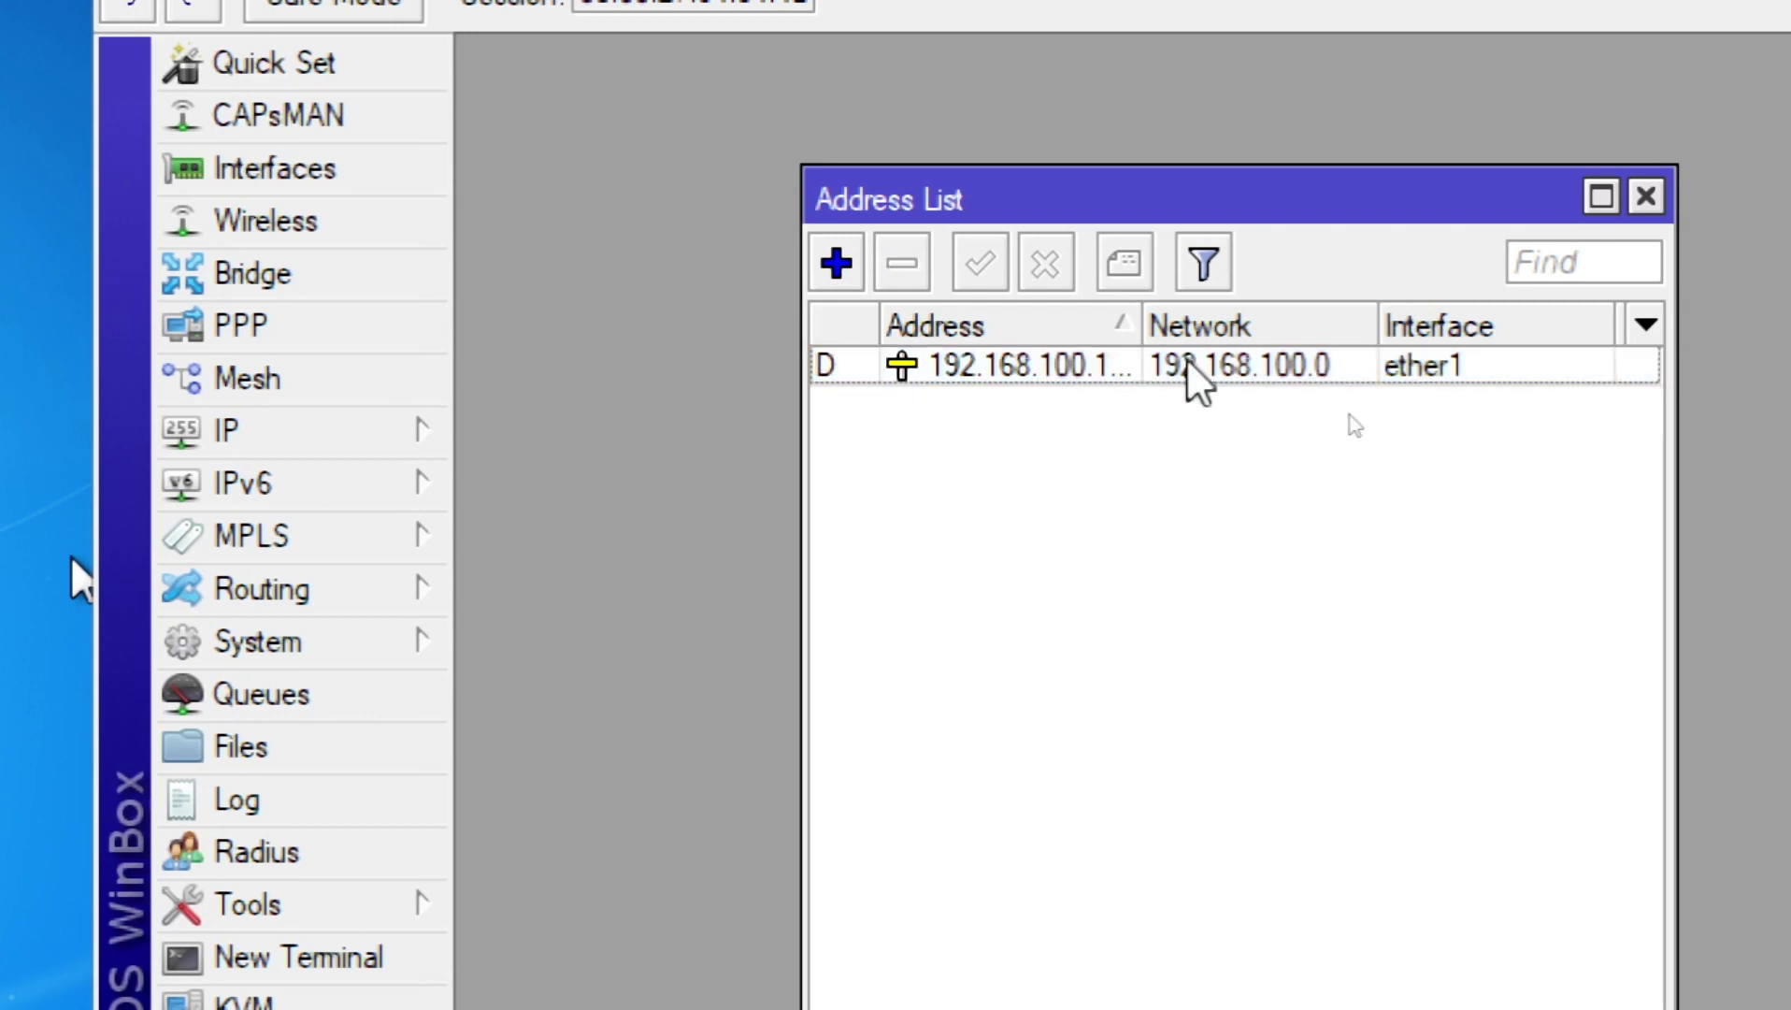
left_click(837, 262)
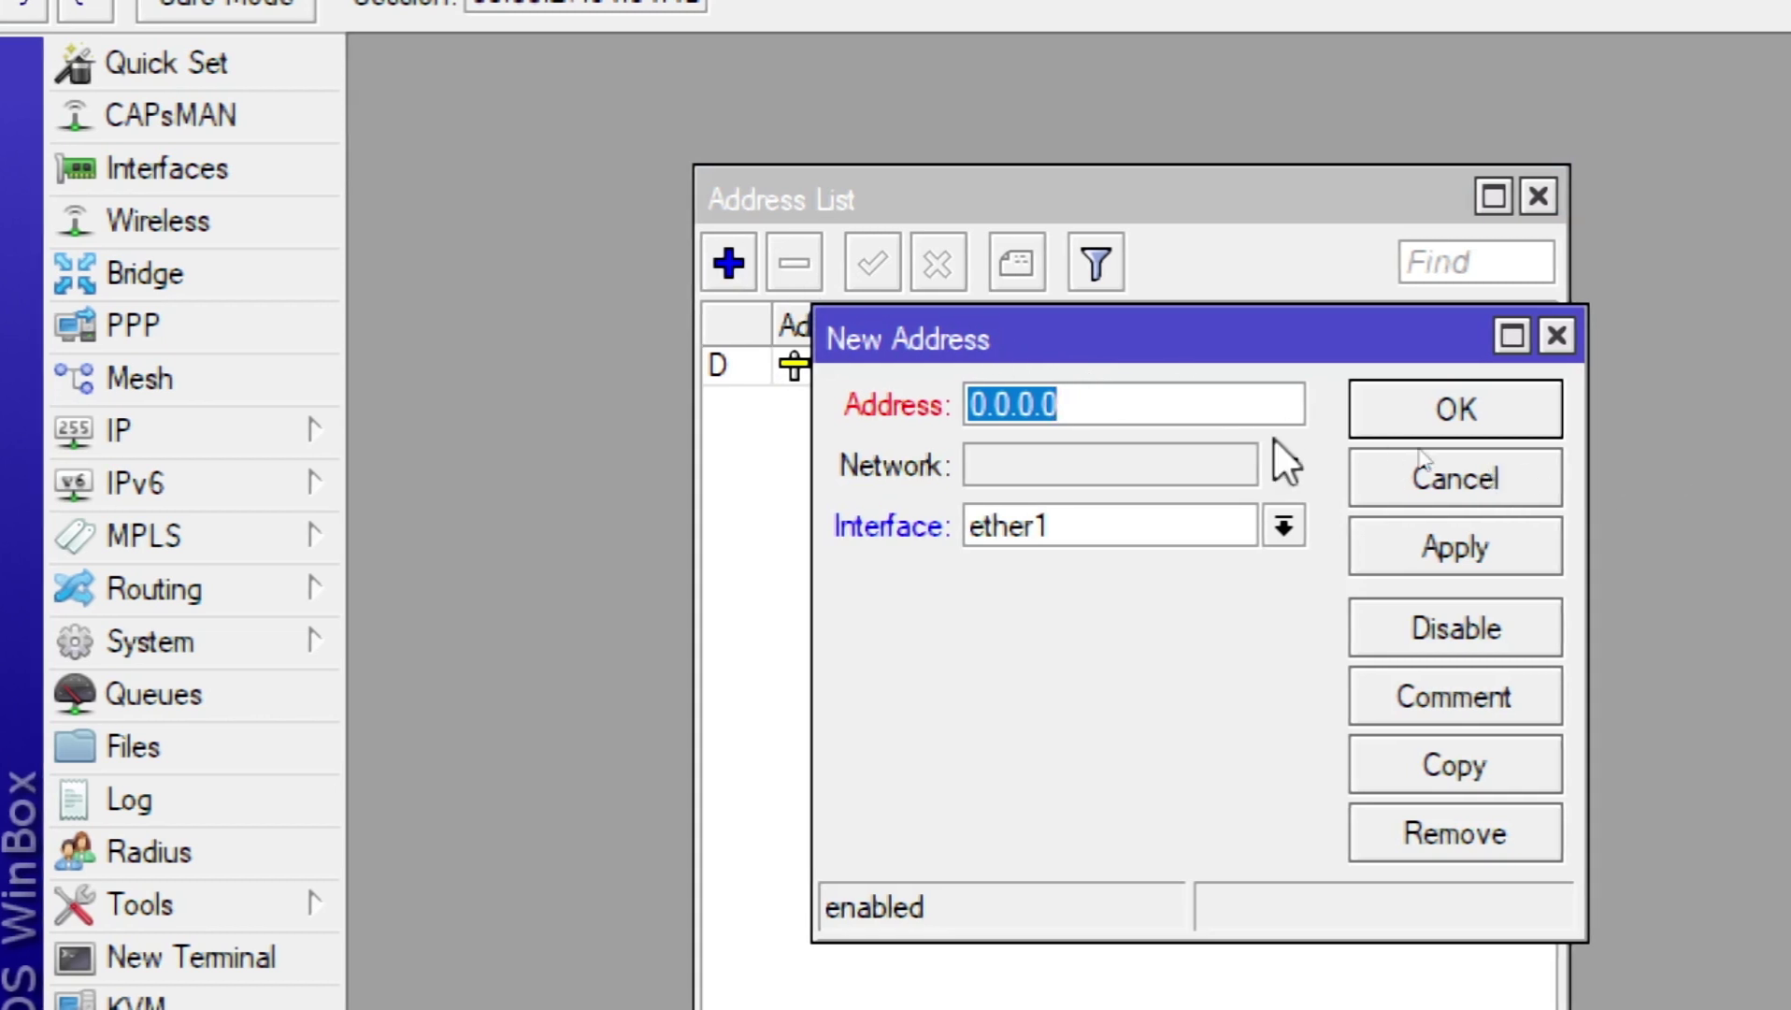
left_click(1284, 525)
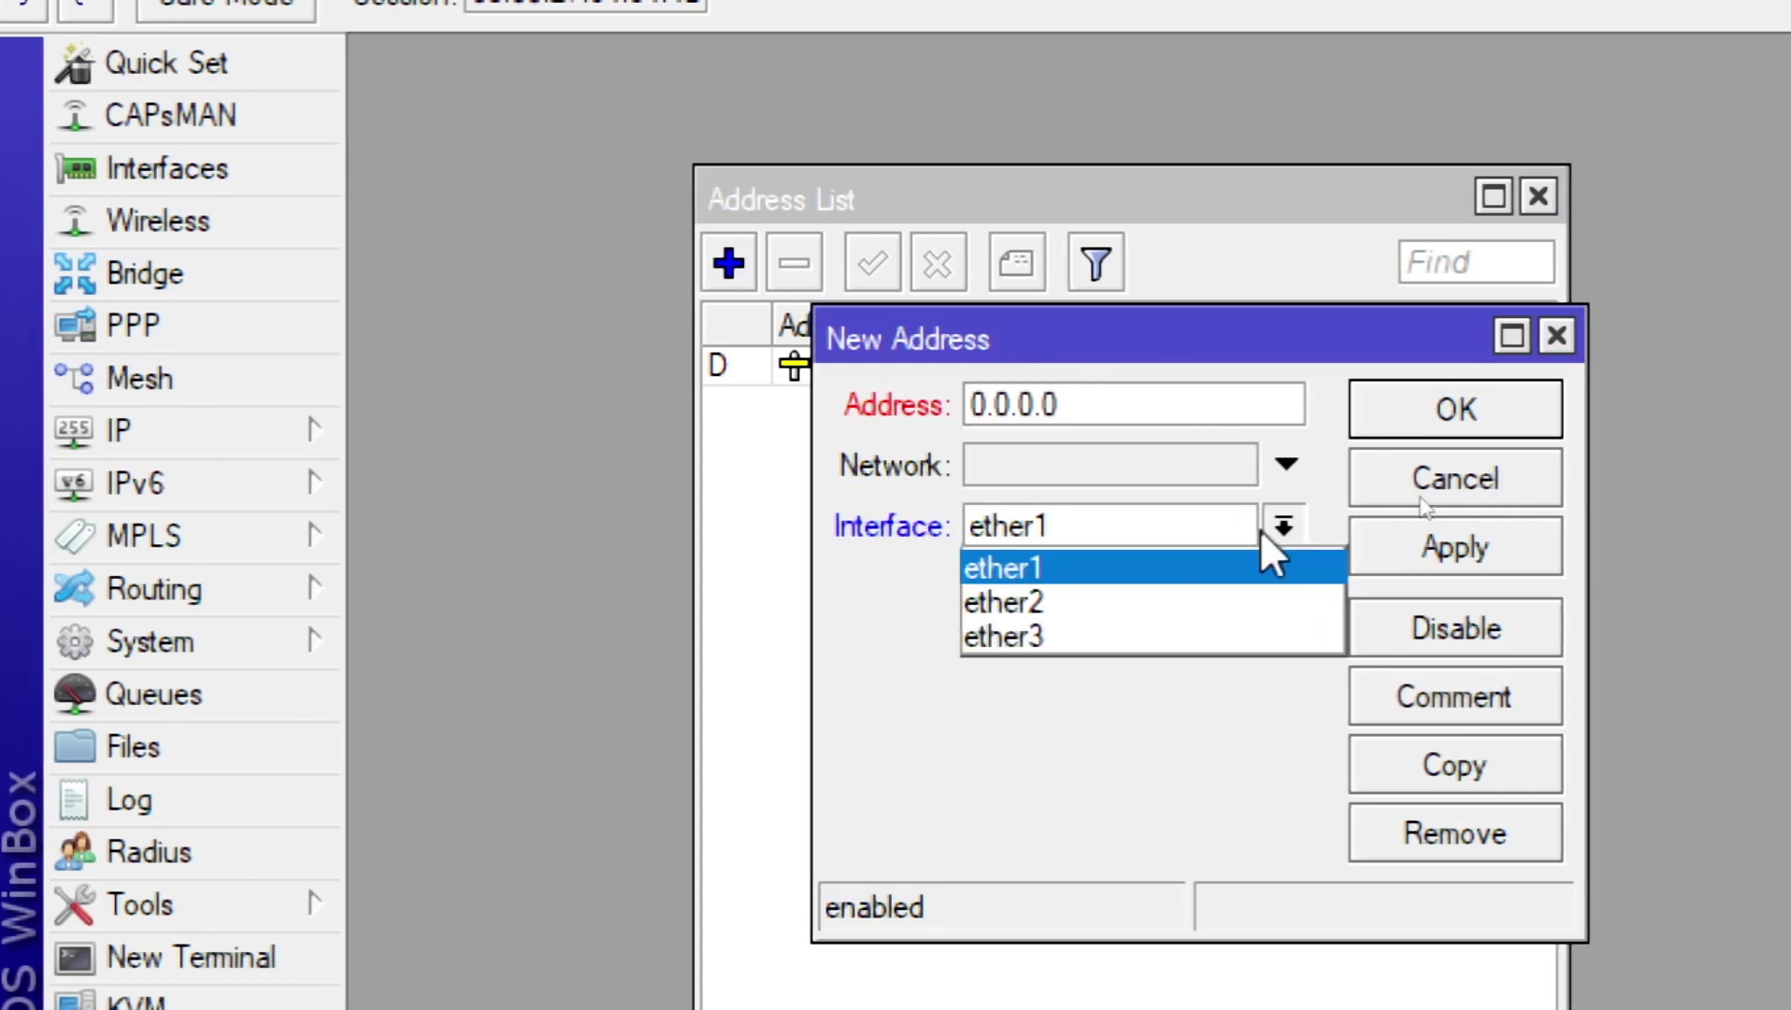
left_click(1180, 602)
Step: Replace the placeholder with 192.168.200.1/24 and apply the new address
left_click(1076, 402)
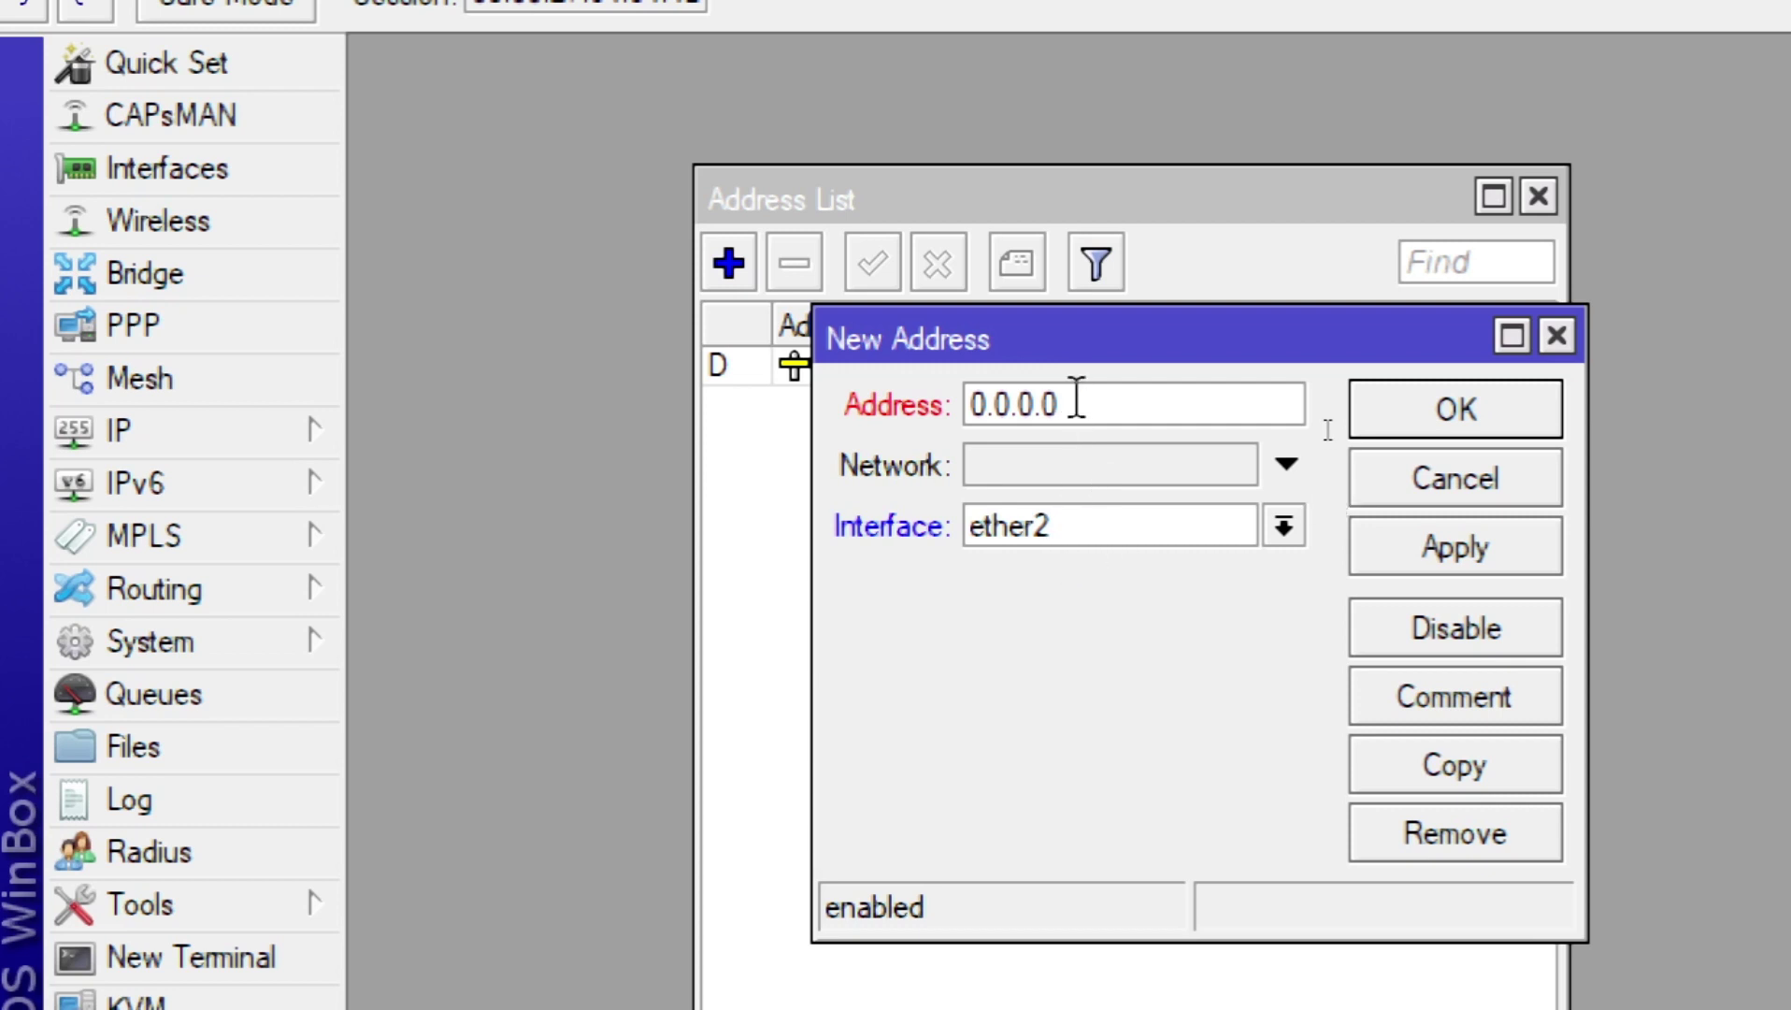
left_click_drag(1076, 402, 926, 432)
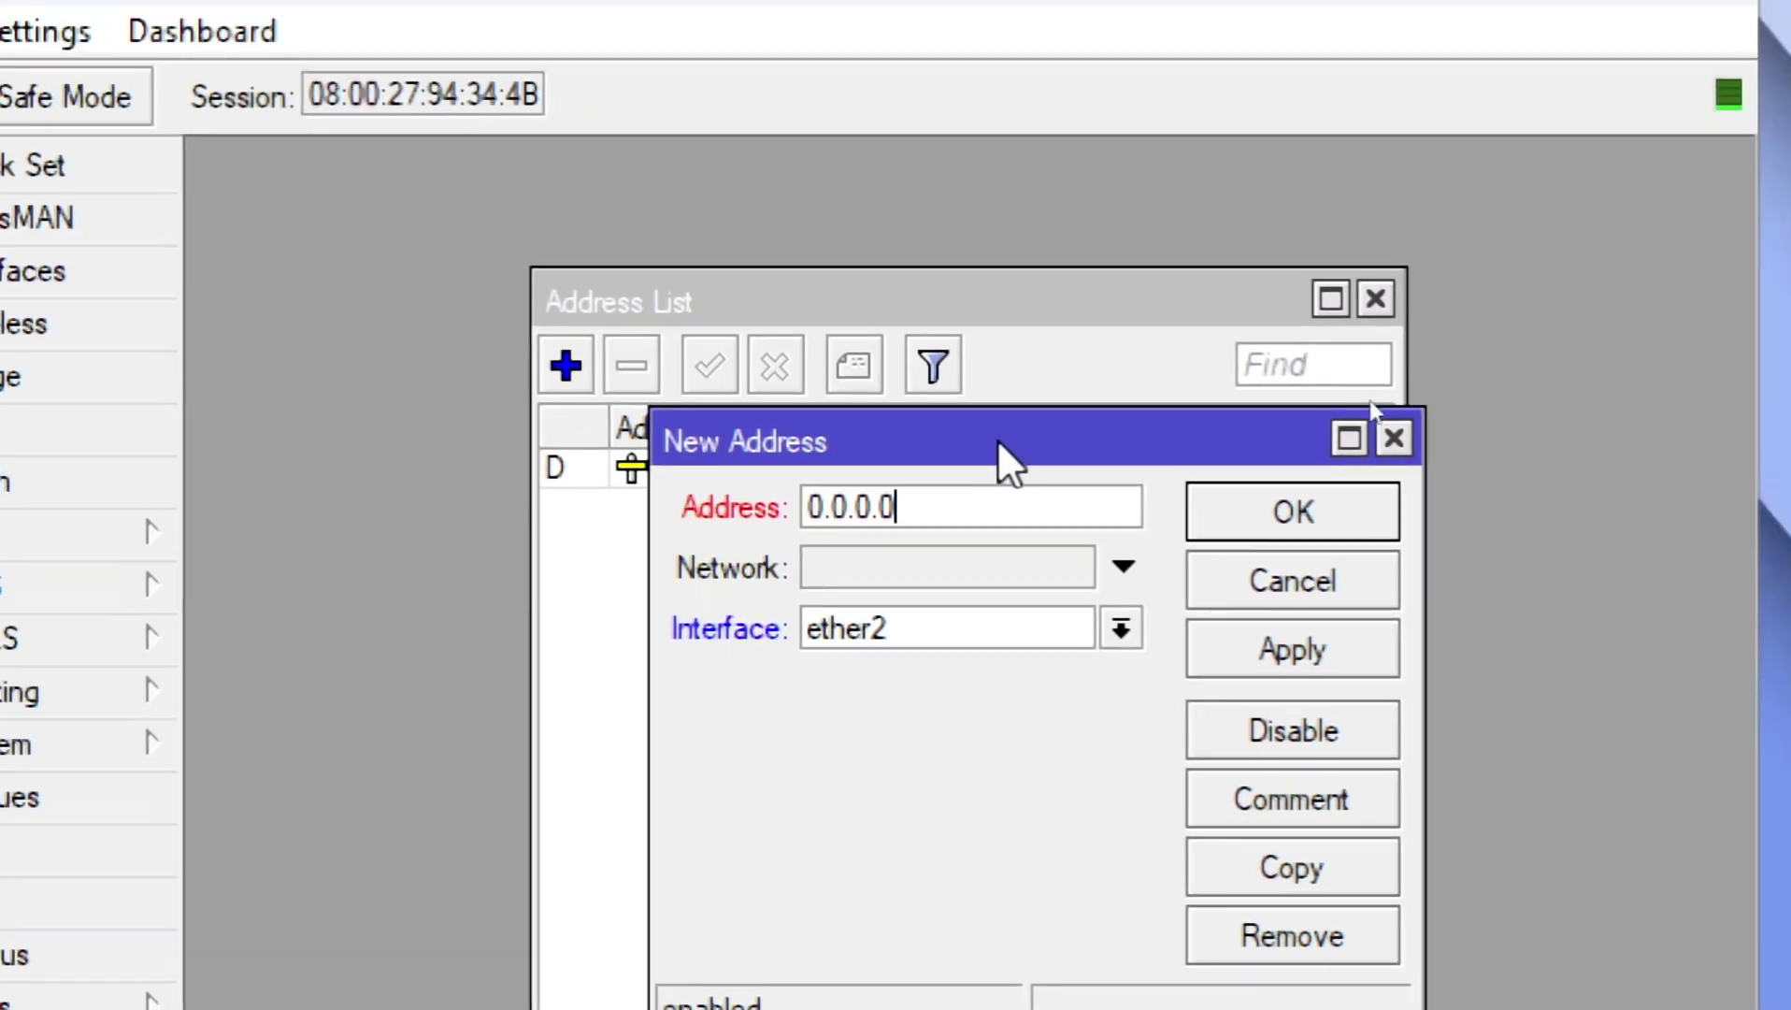
key("Tab")
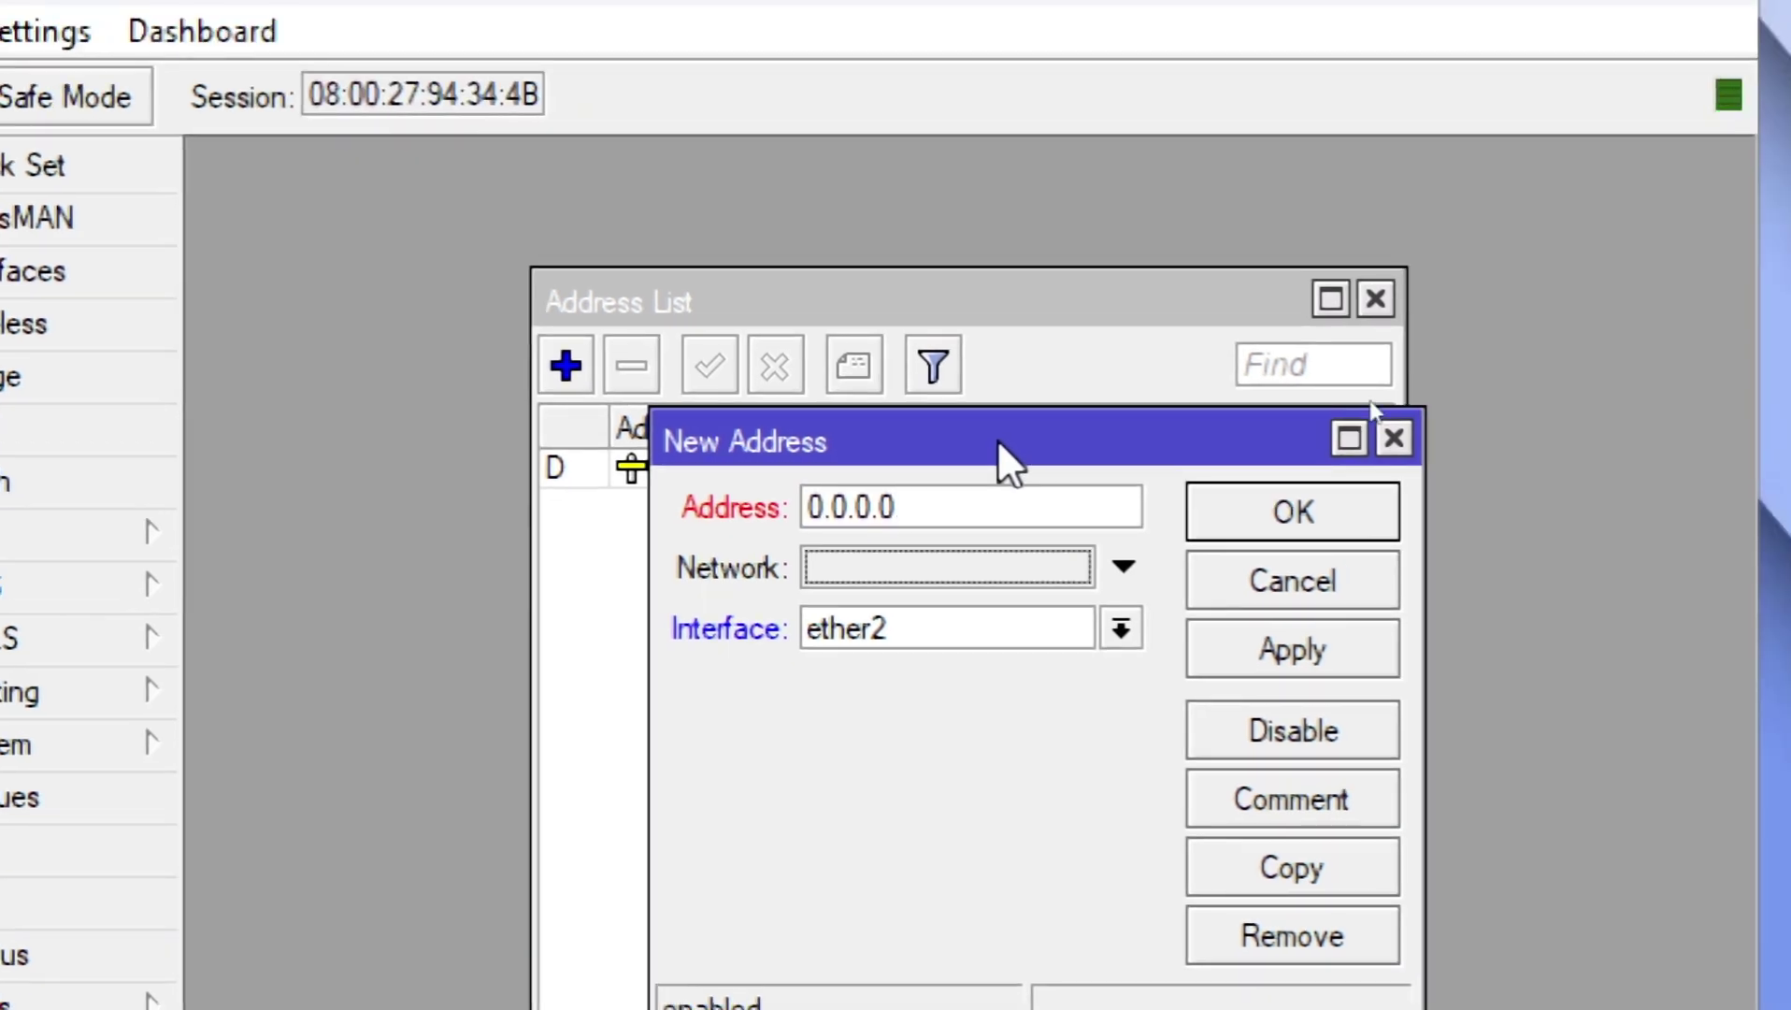
left_click(979, 502)
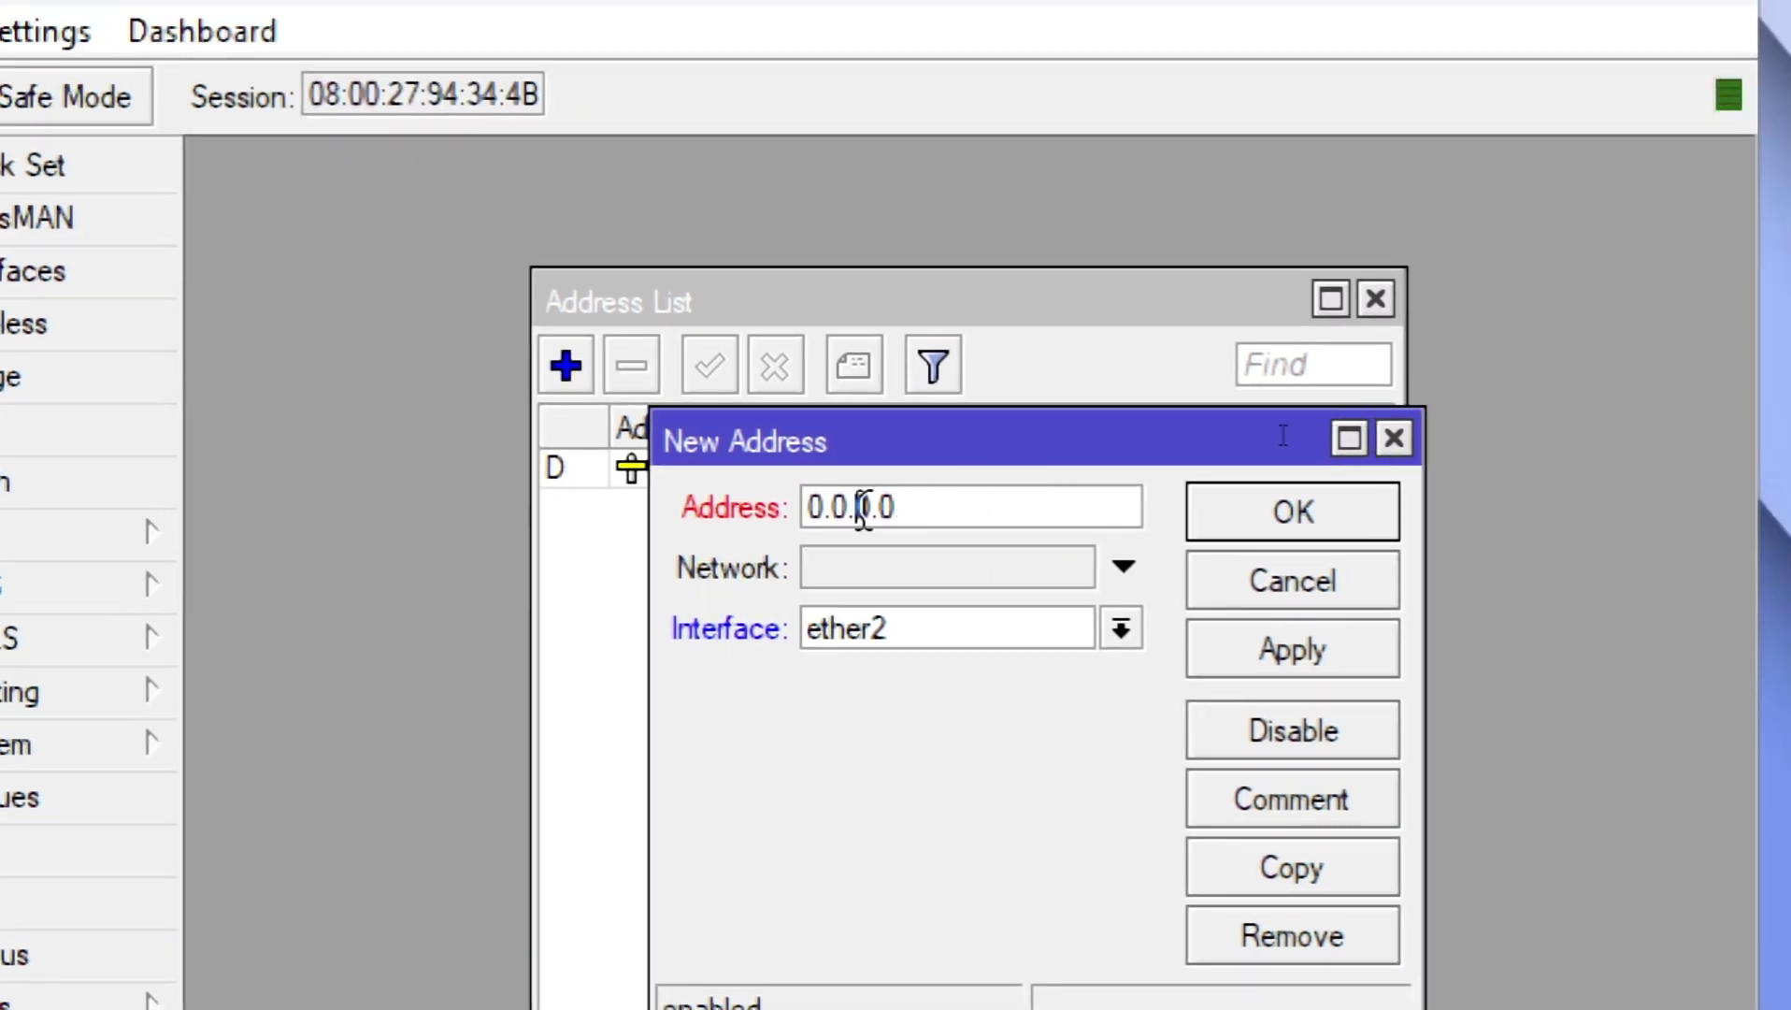
left_click_drag(865, 505, 783, 521)
left_click(937, 519)
key("ctrl+a")
type("192.1")
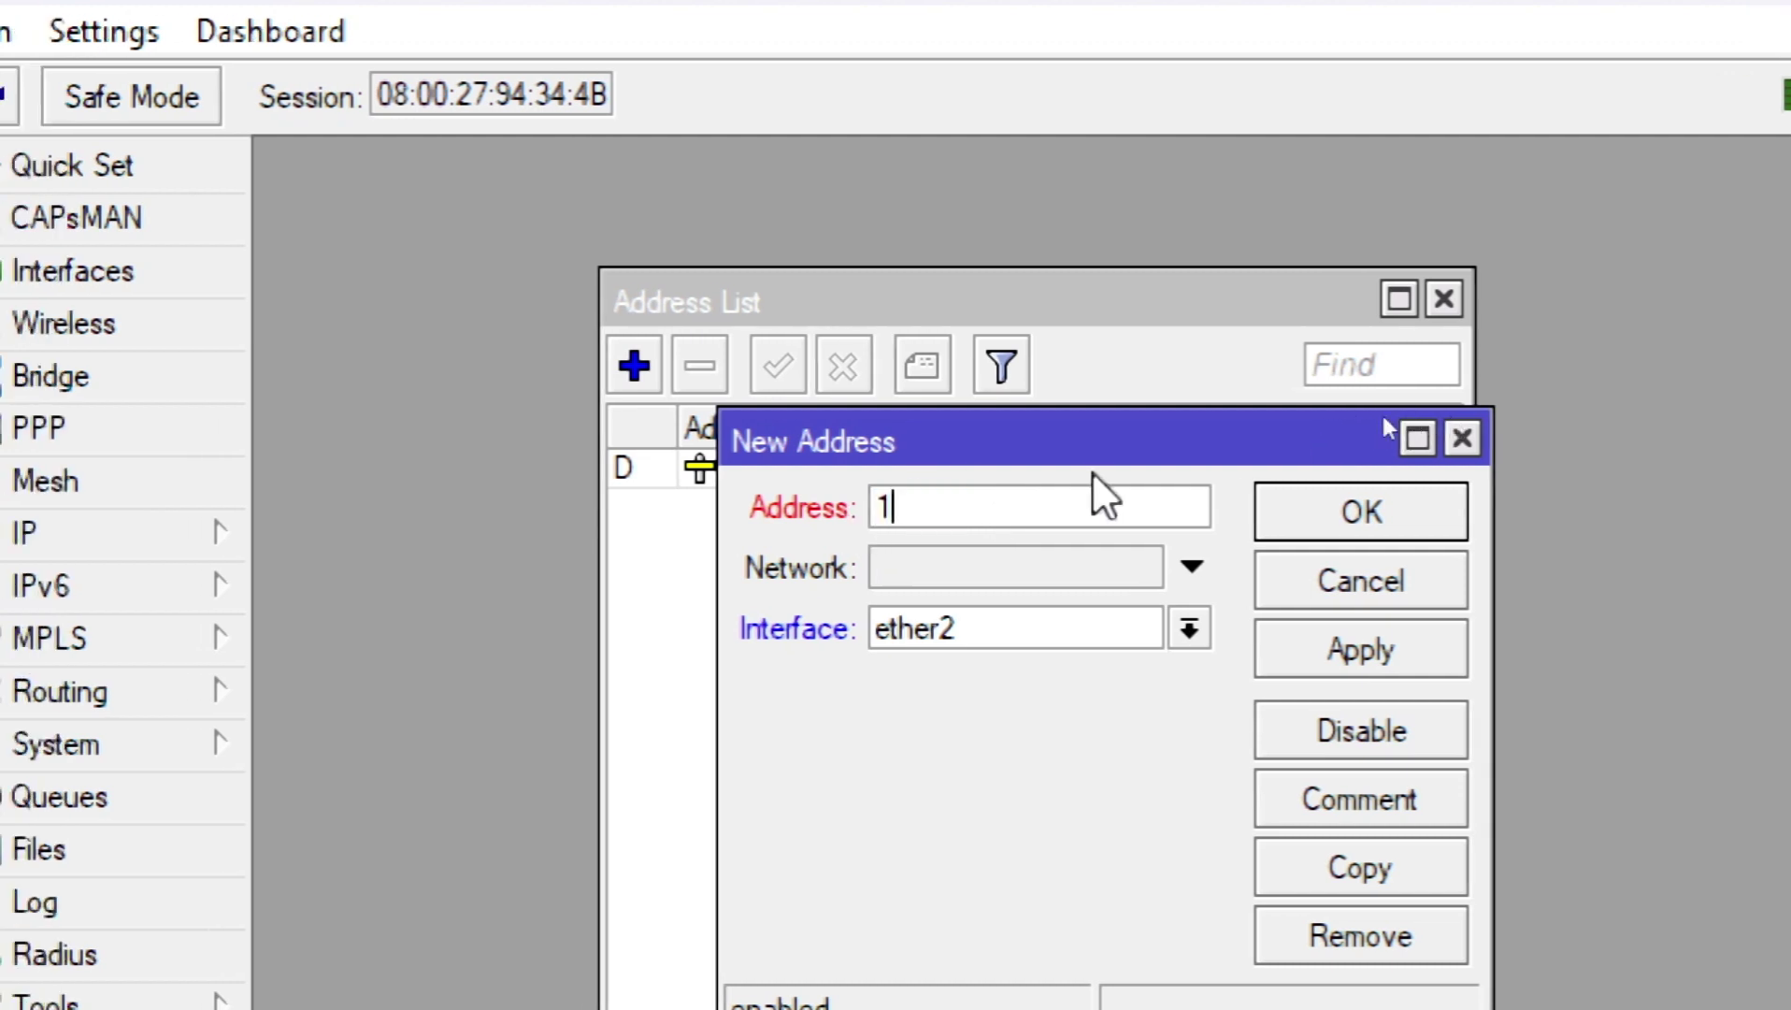
type("68.")
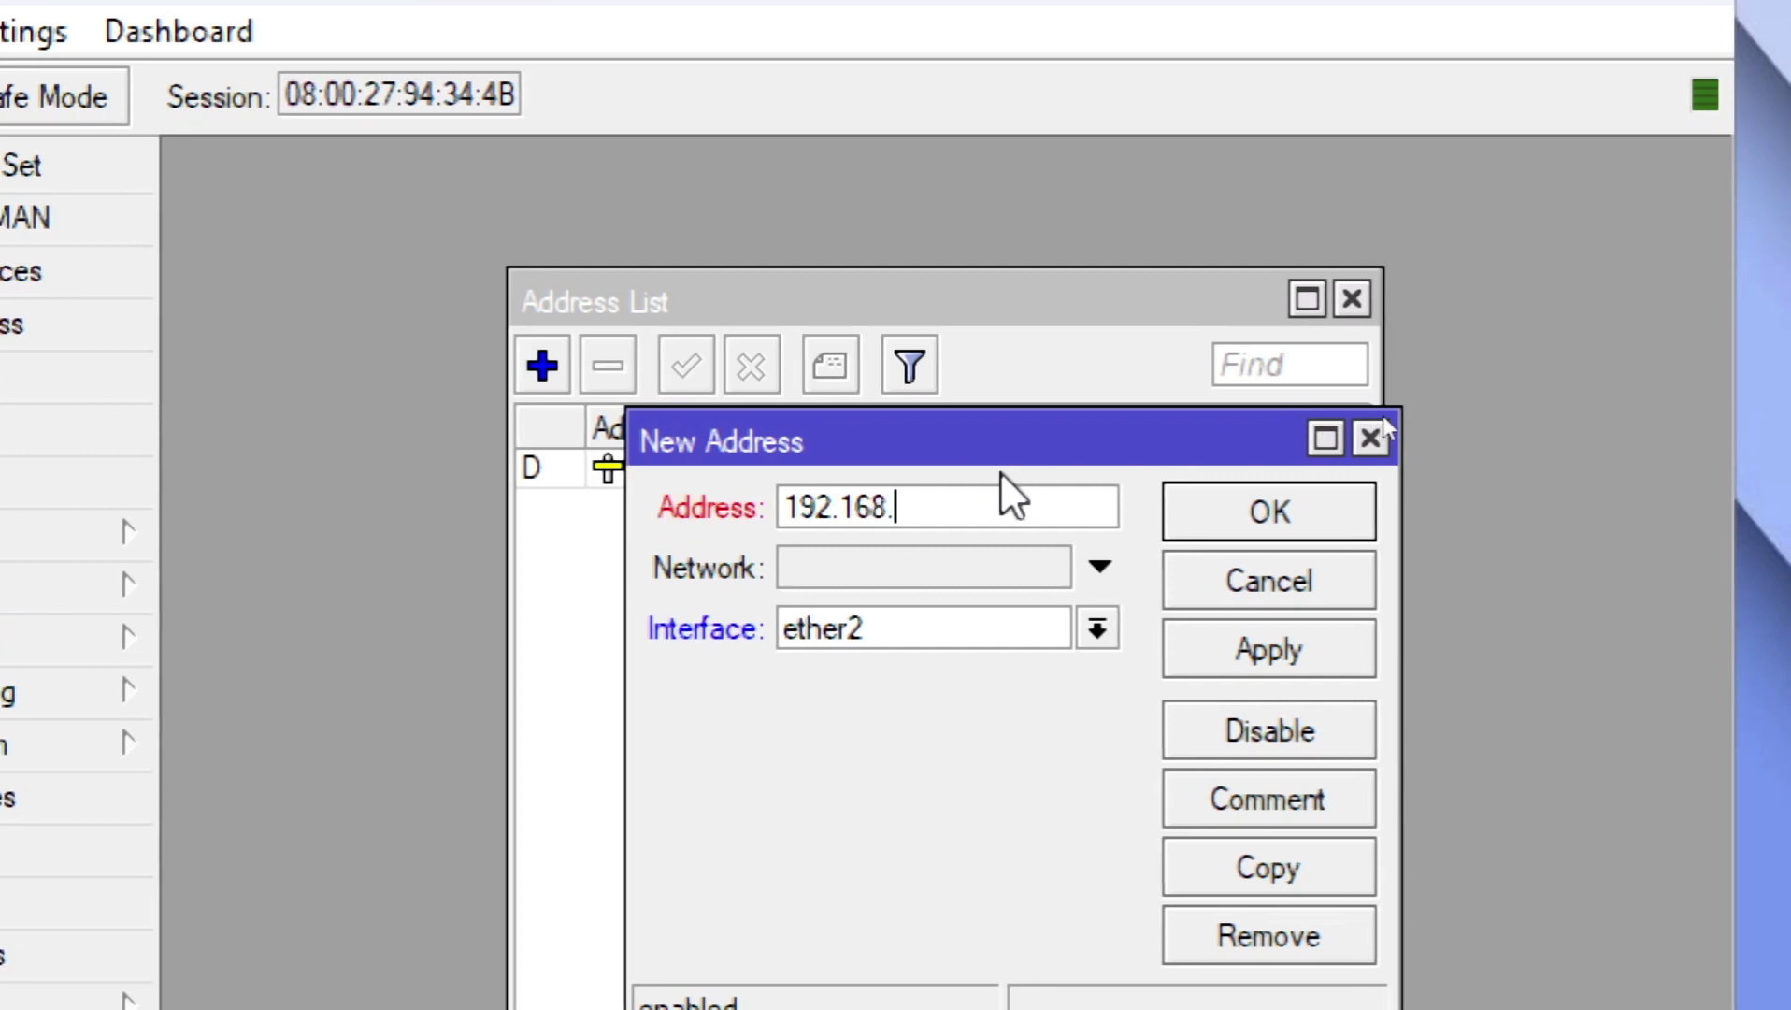
type("200.")
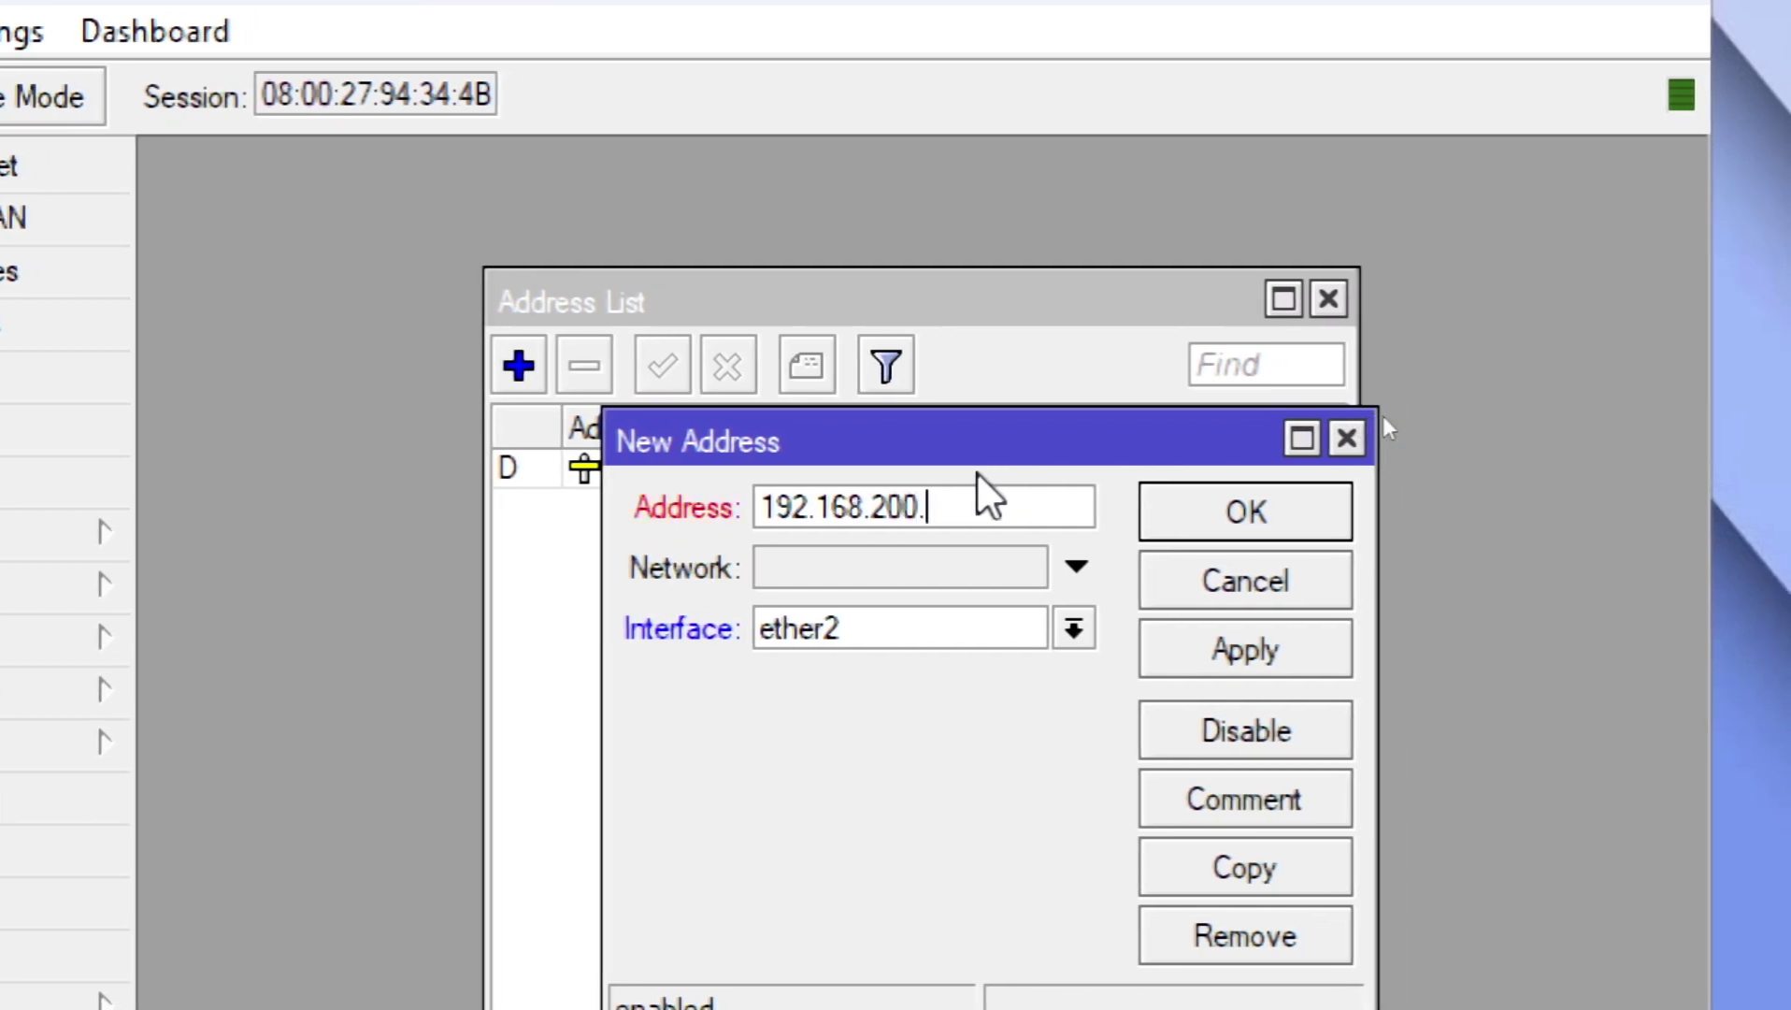
type("1/24")
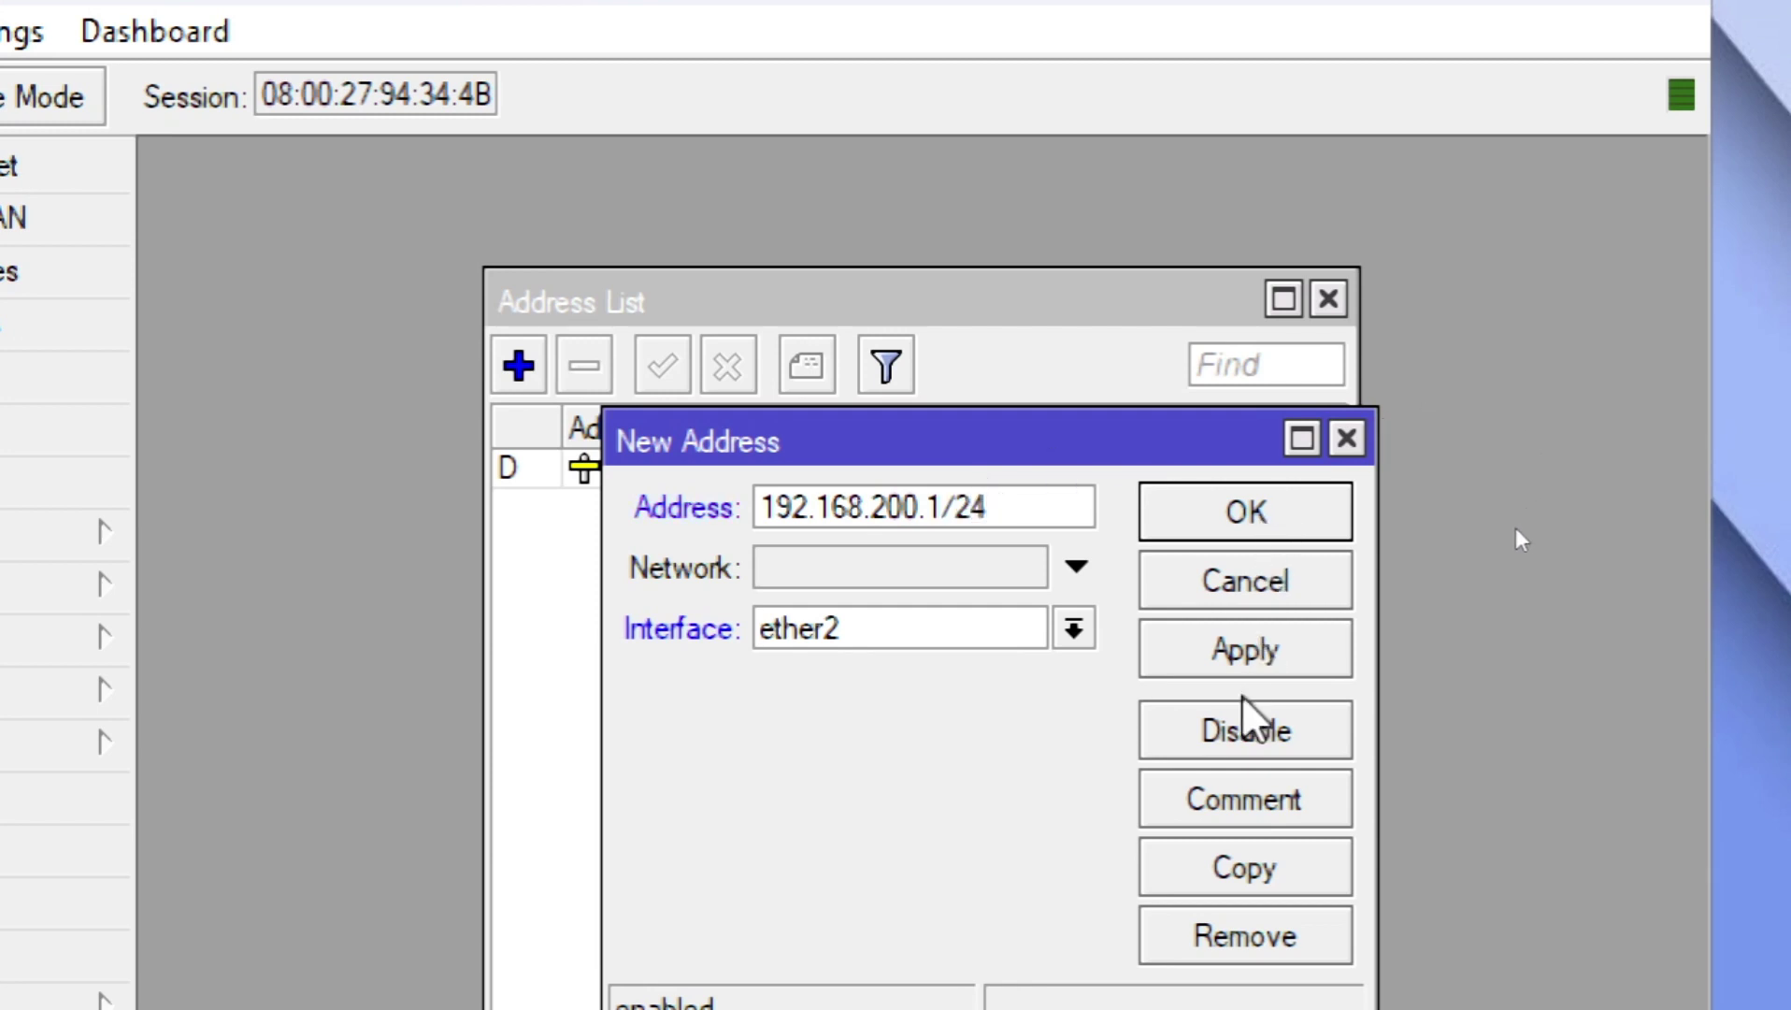
left_click(1248, 660)
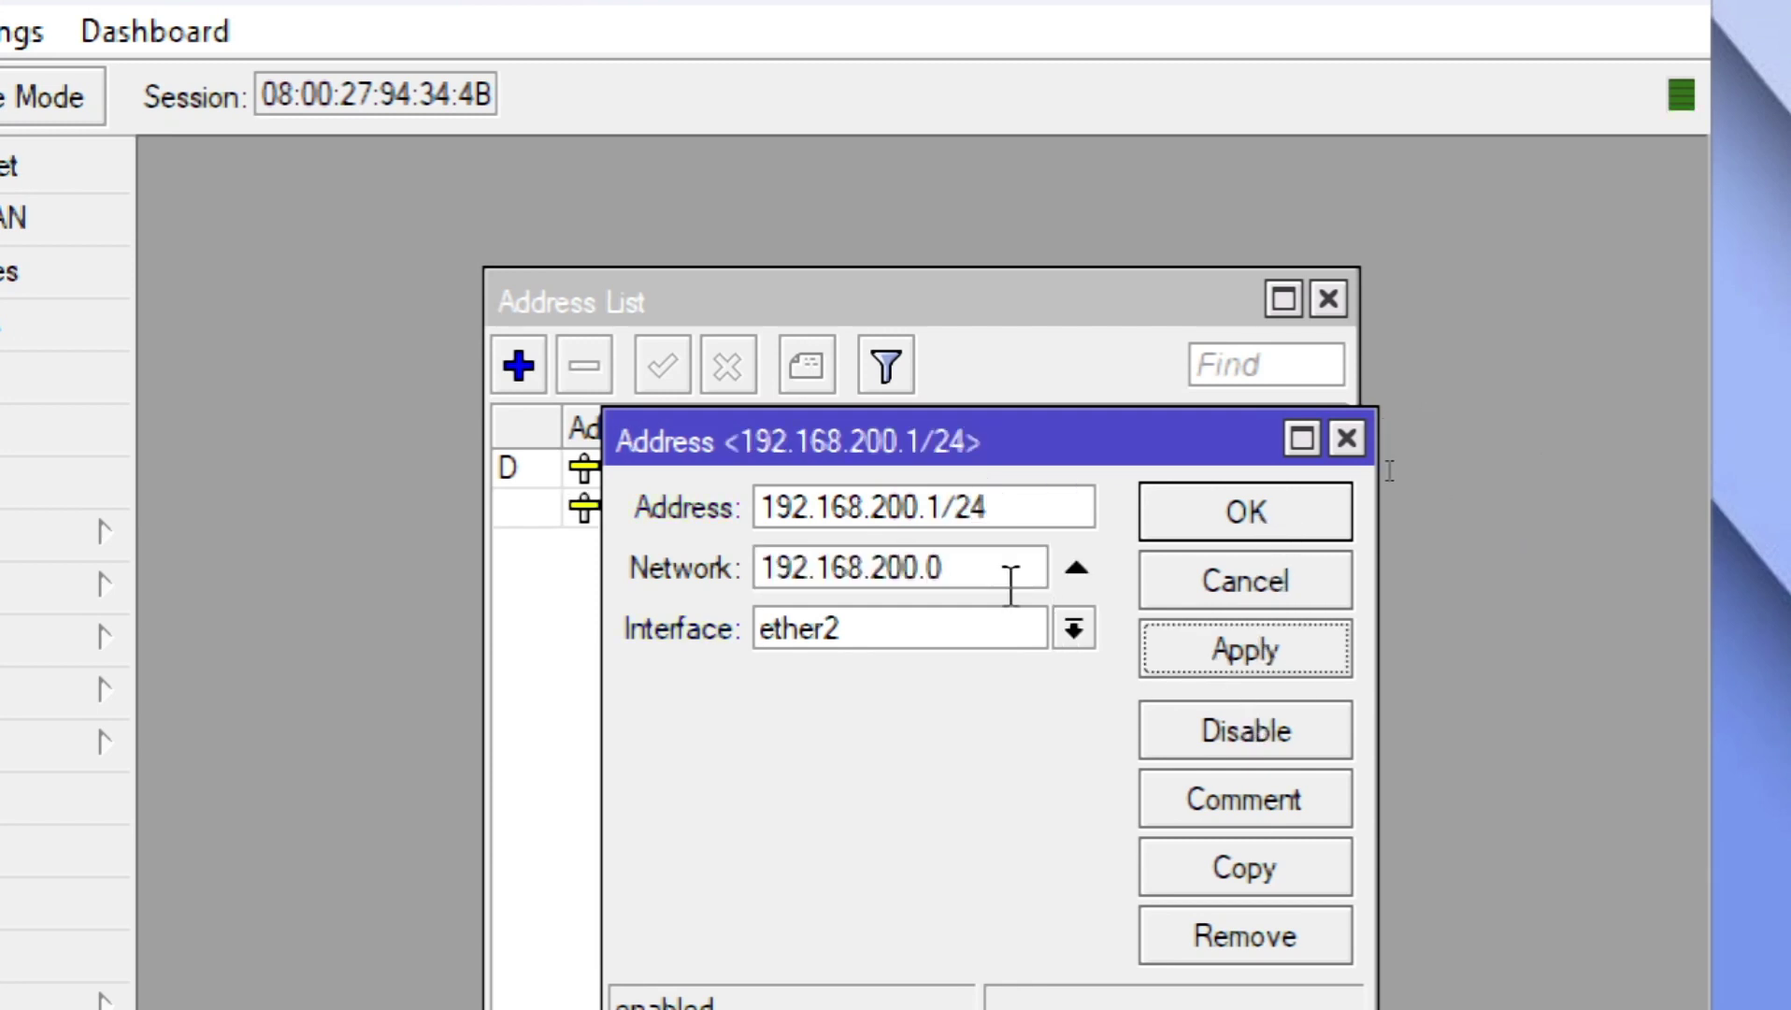
left_click(1318, 517)
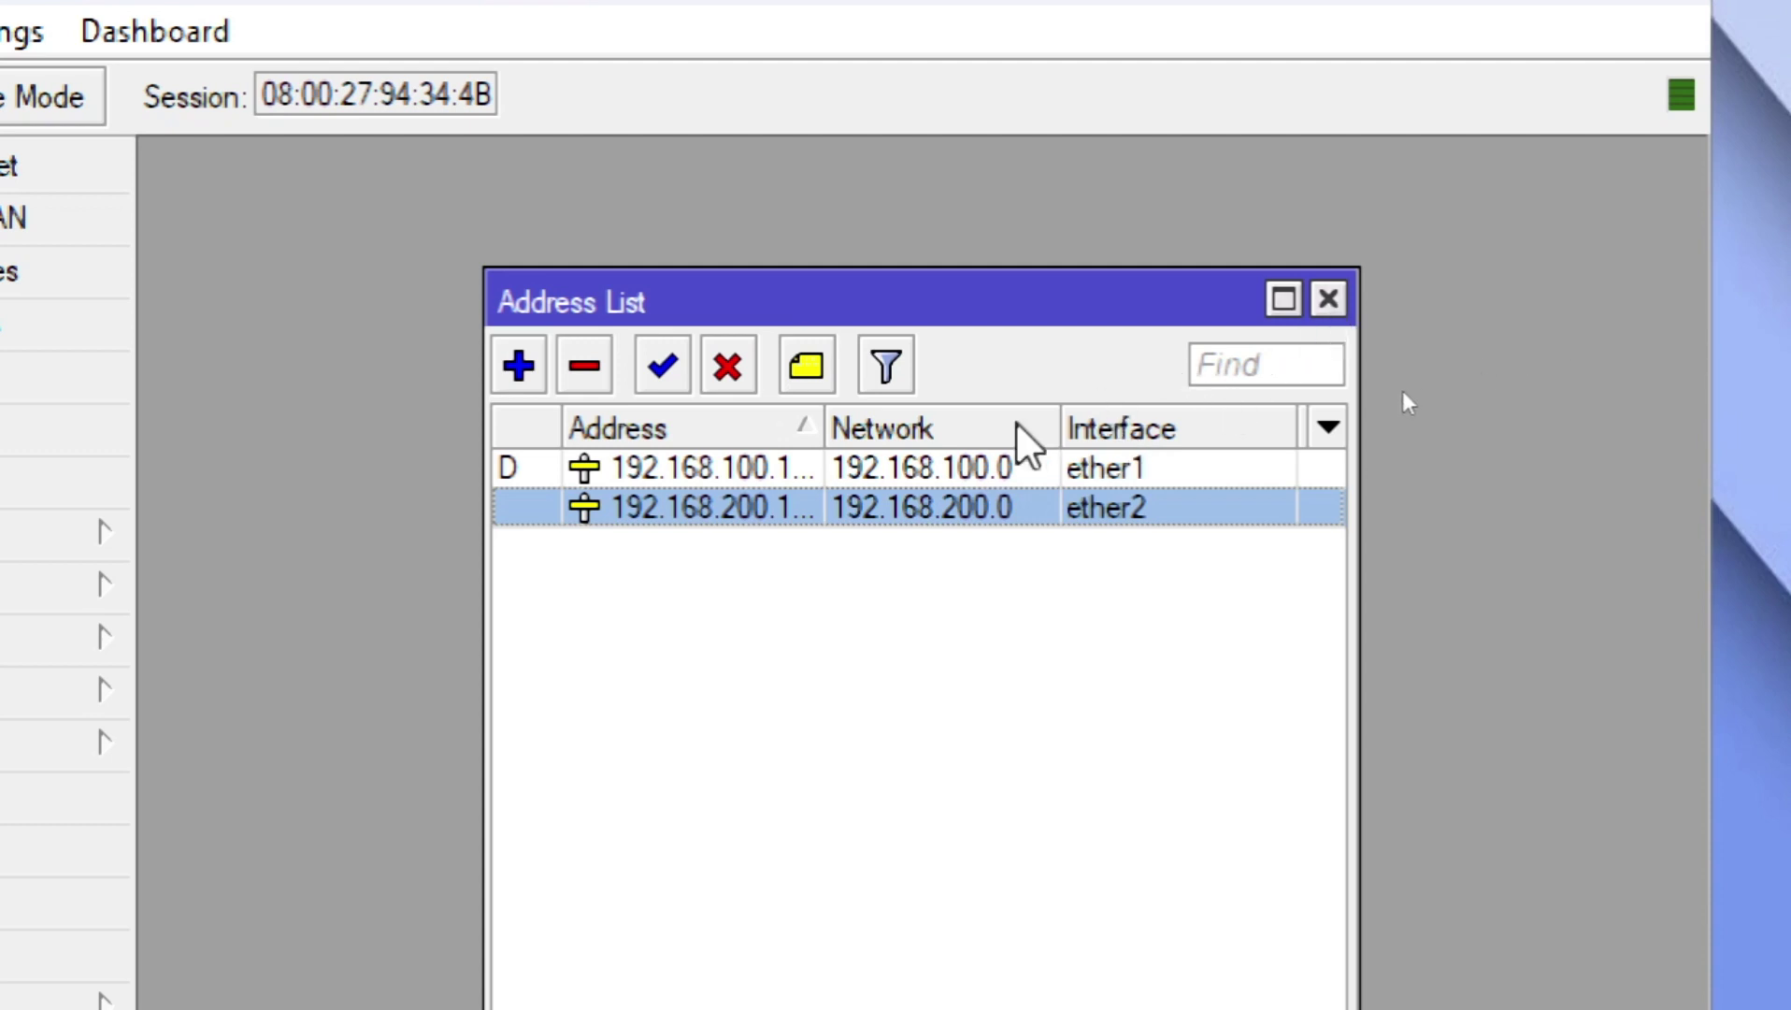
Step: Close the address list and open the DHCP Server window
left_click(1328, 299)
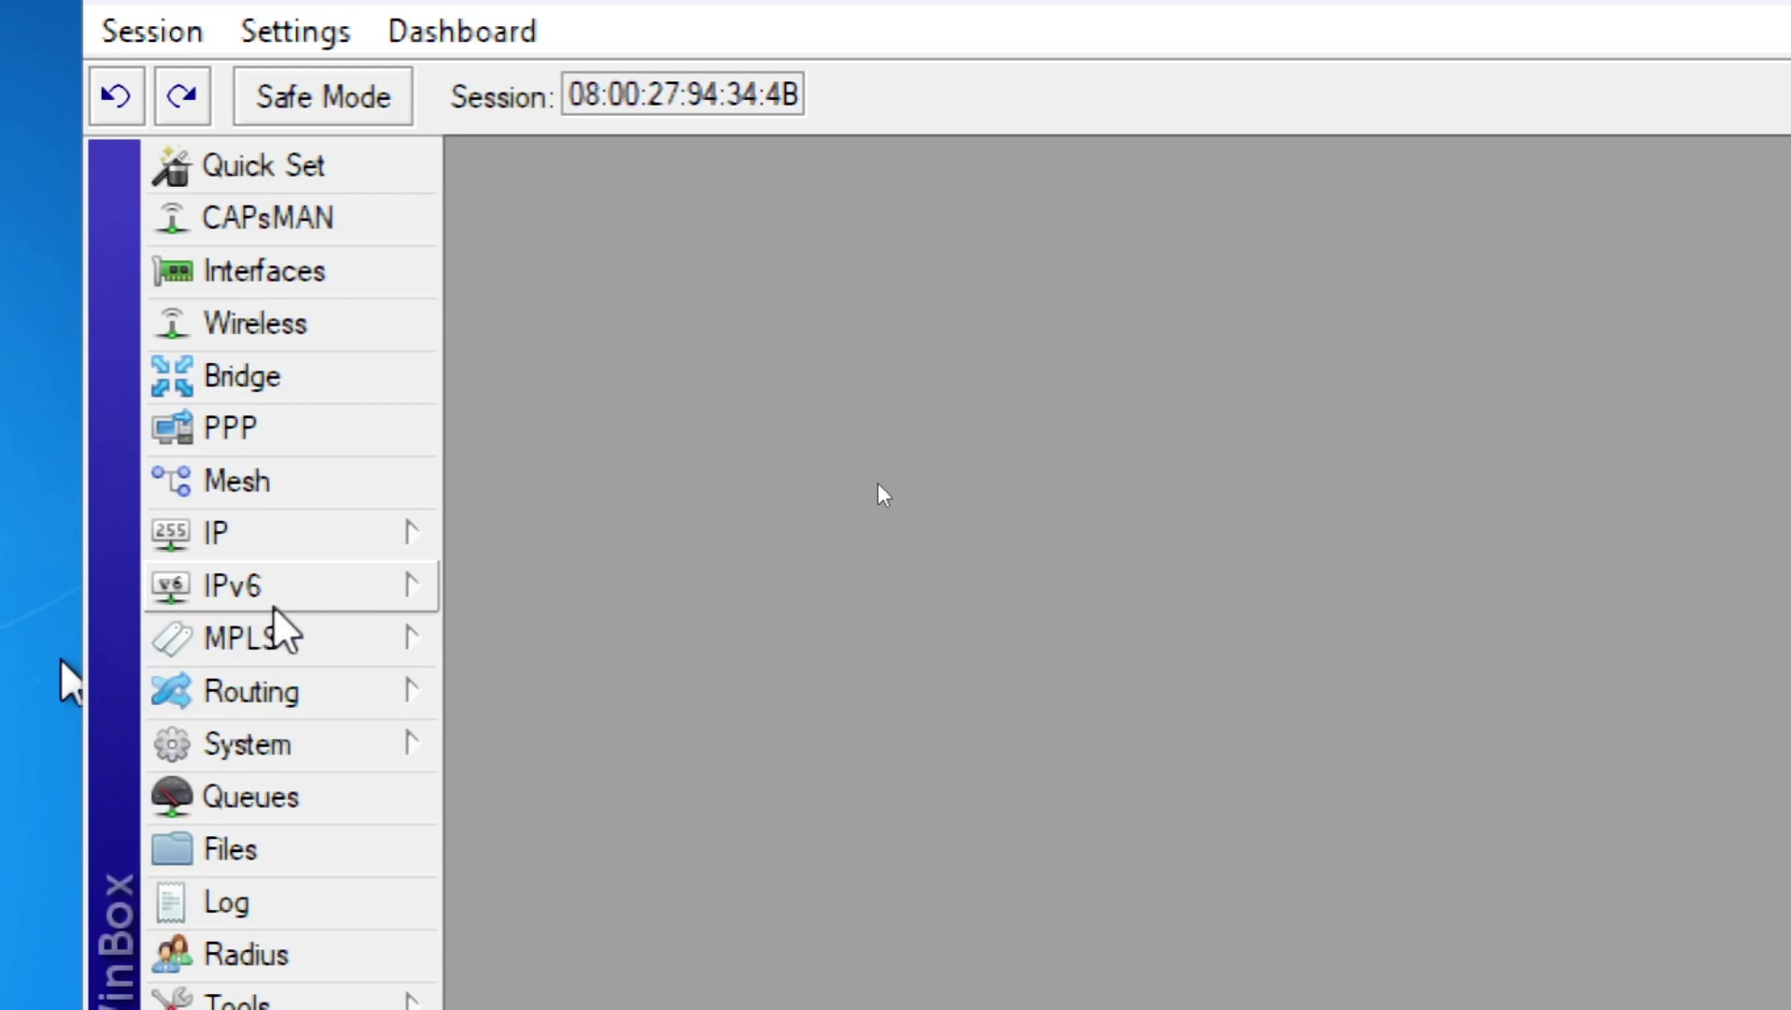
left_click(357, 550)
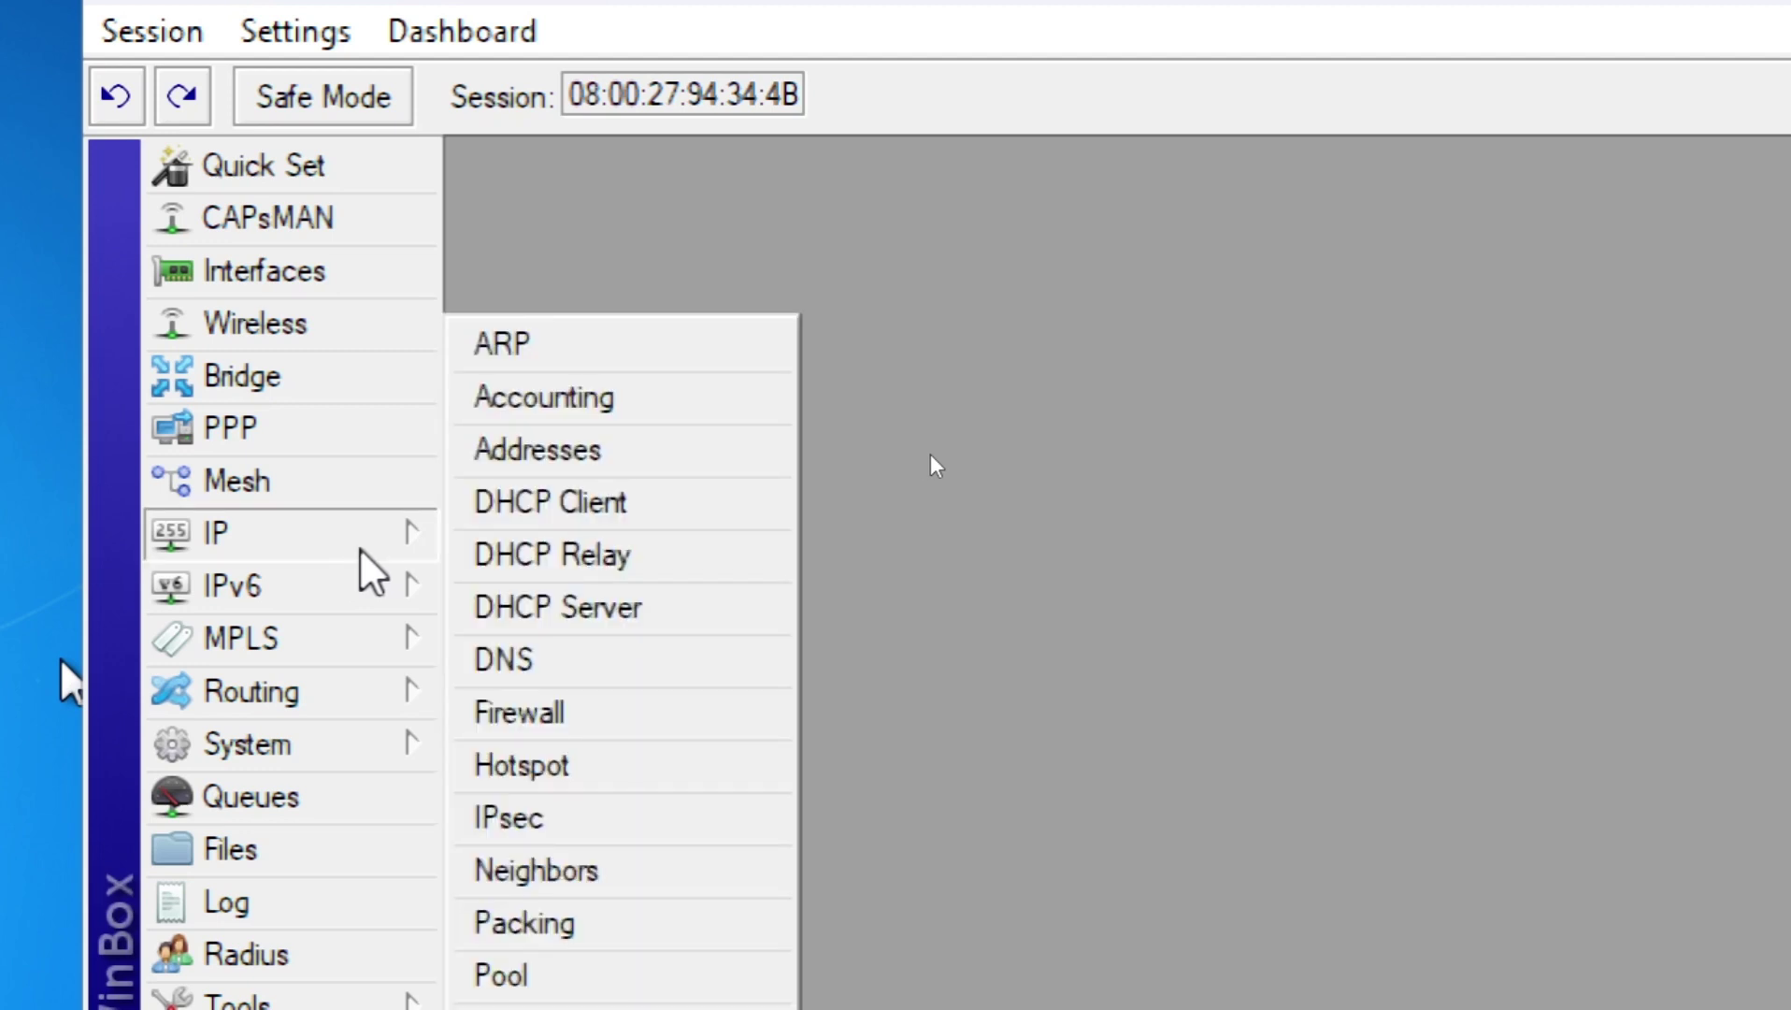
left_click(643, 607)
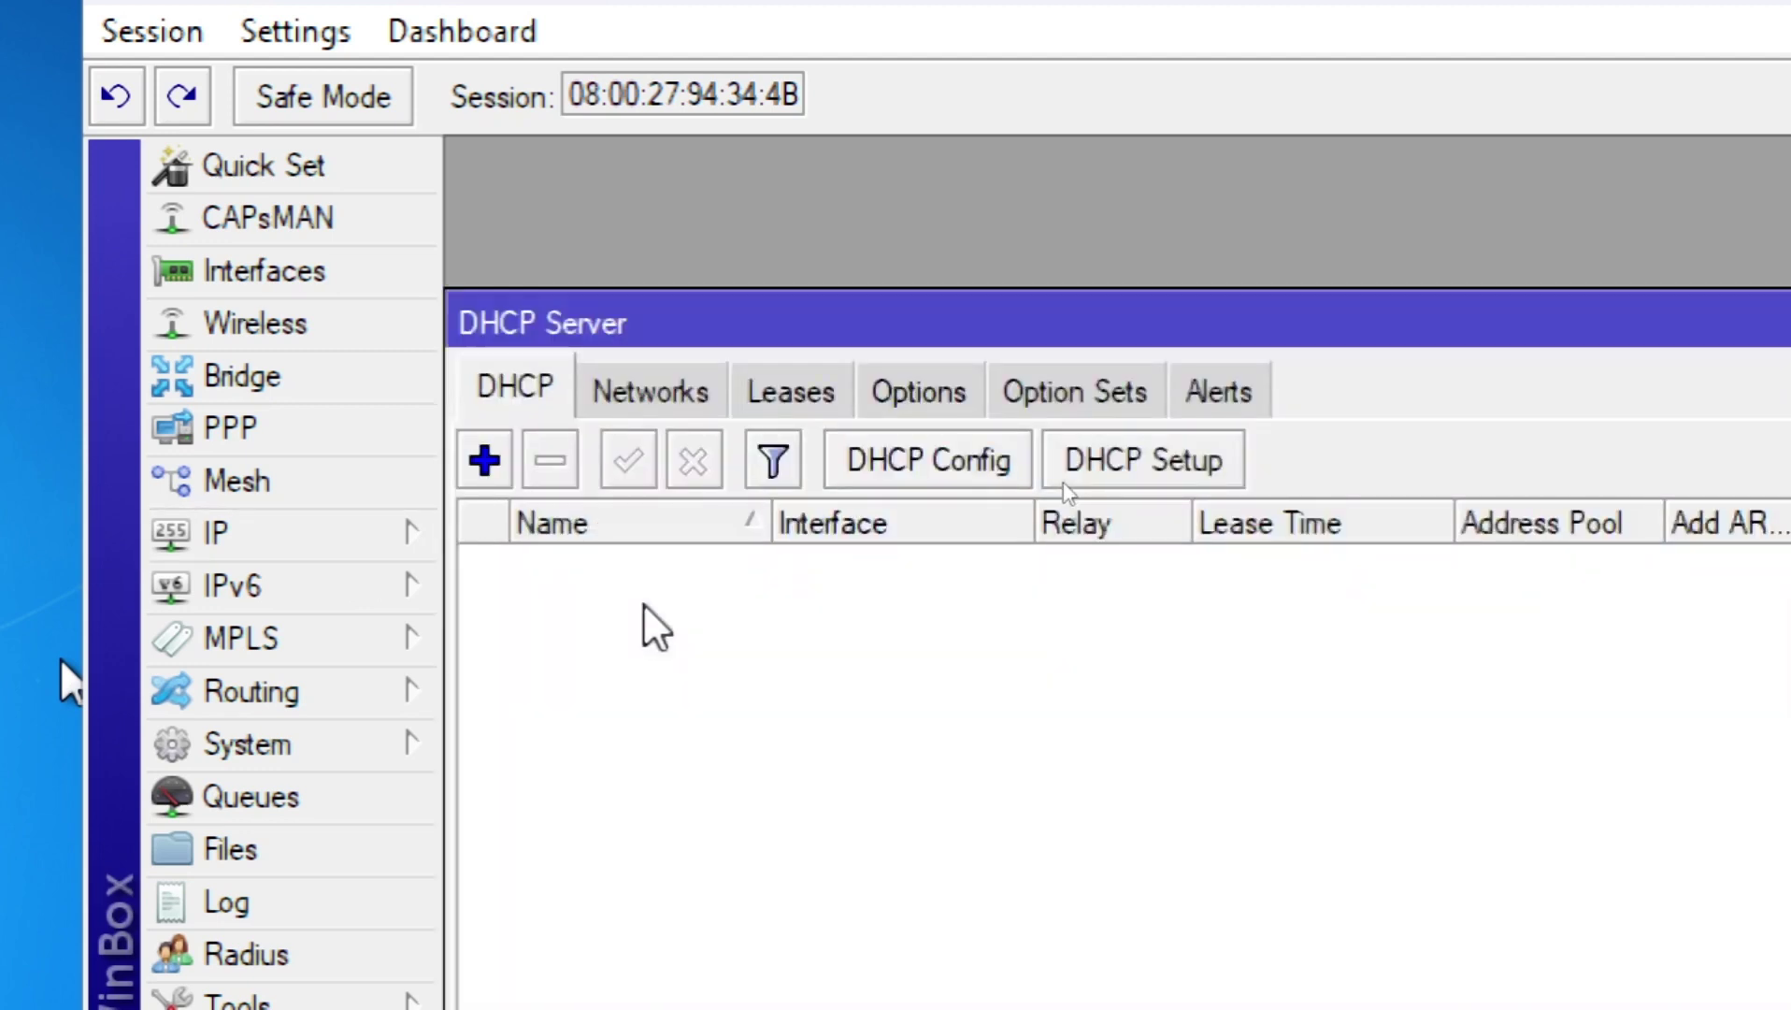
left_click(402, 539)
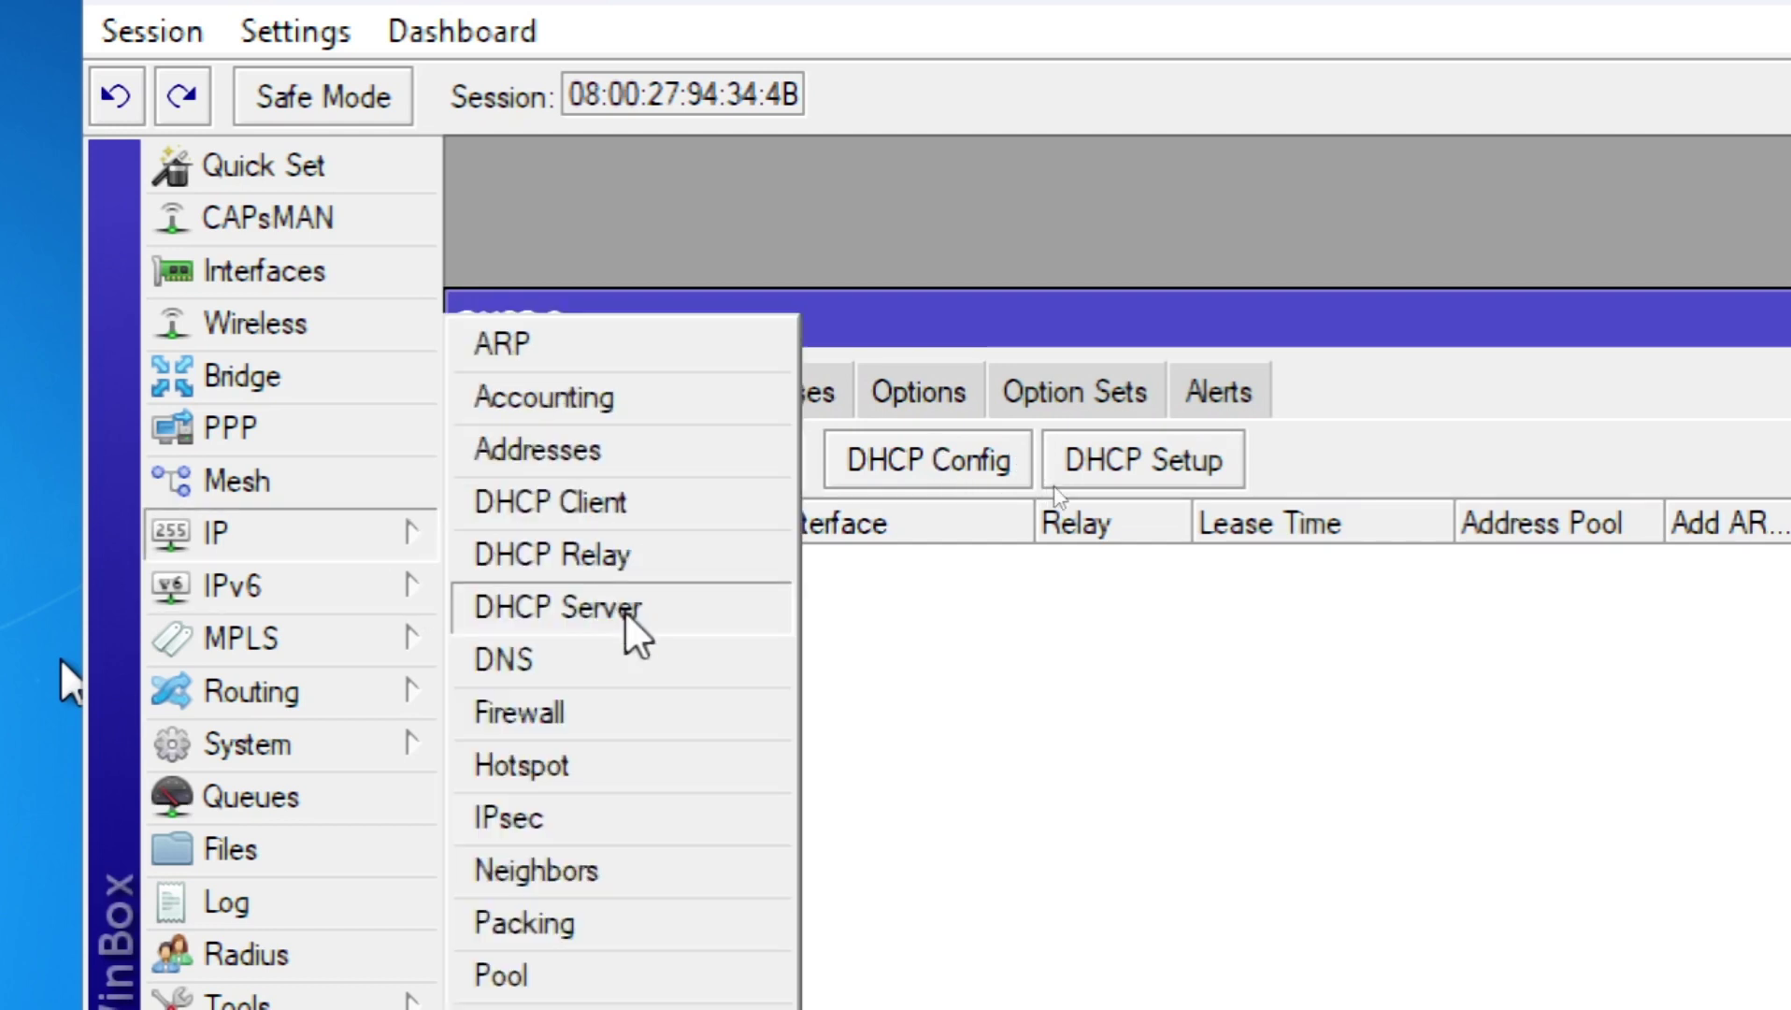
left_click(625, 609)
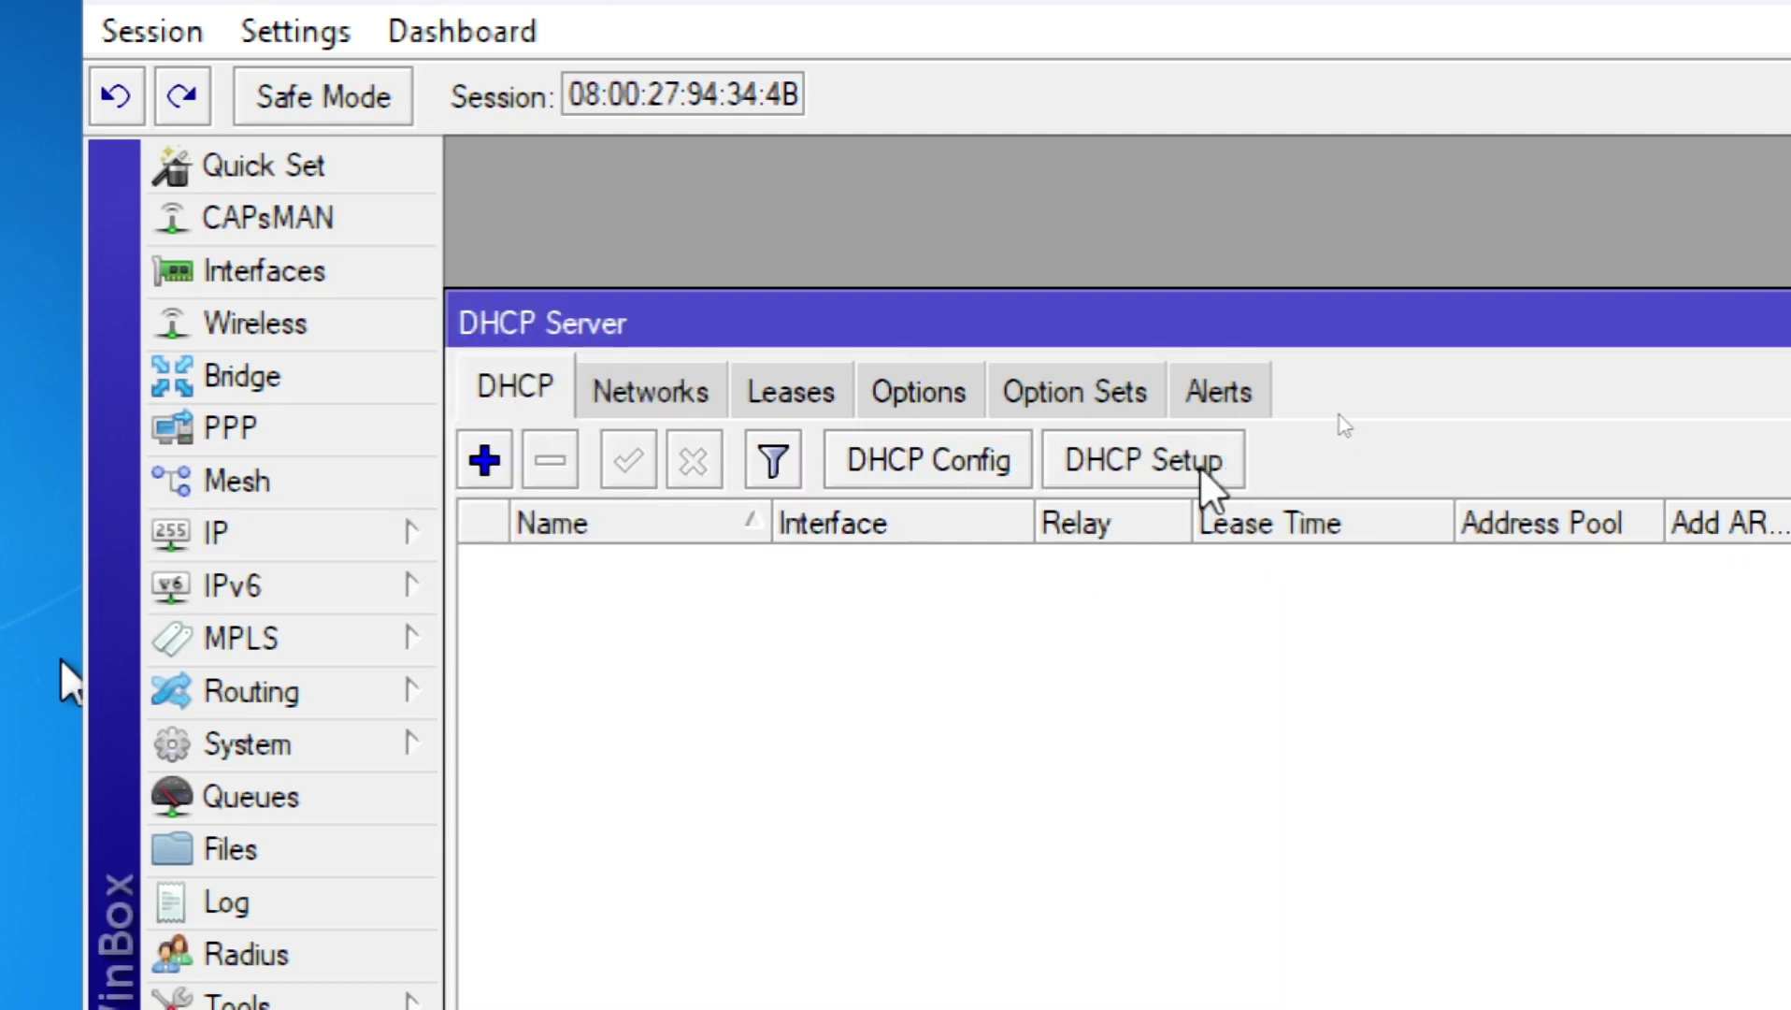
Step: Run DHCP Setup on ether2, accepting 192.168.200.0/24, default gateway, pool, DNS and lease time
left_click(1158, 463)
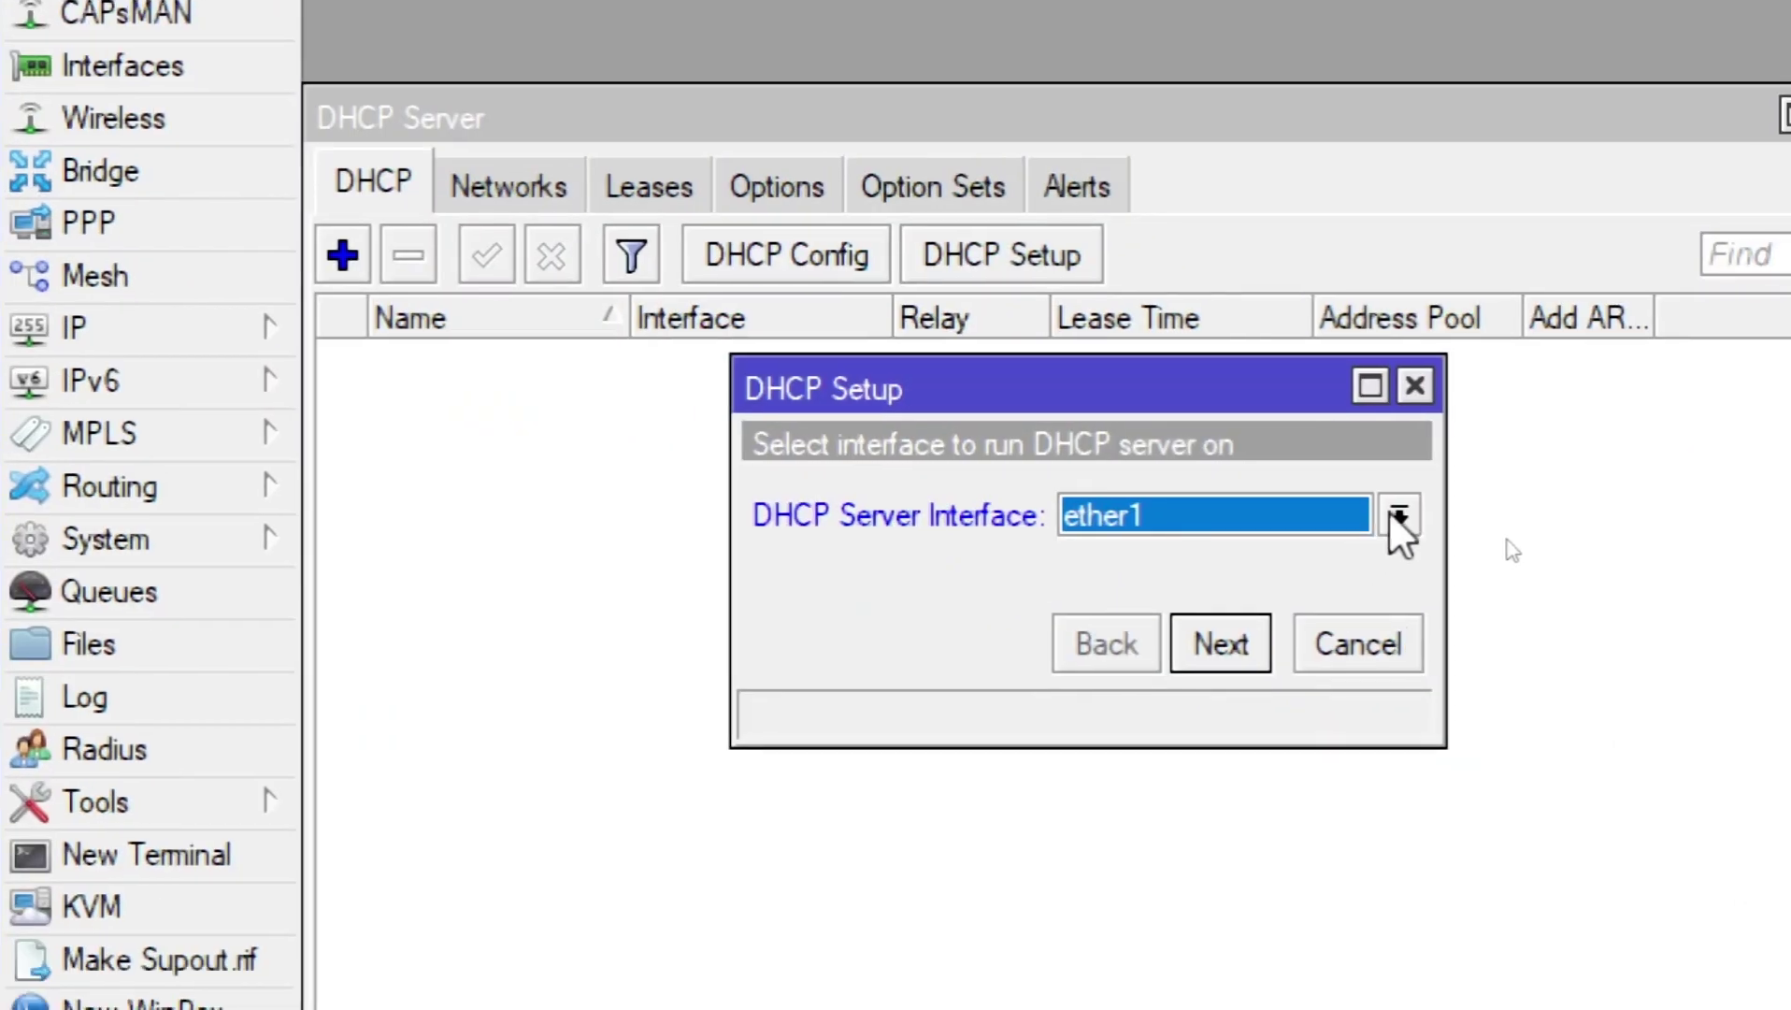
left_click(1399, 515)
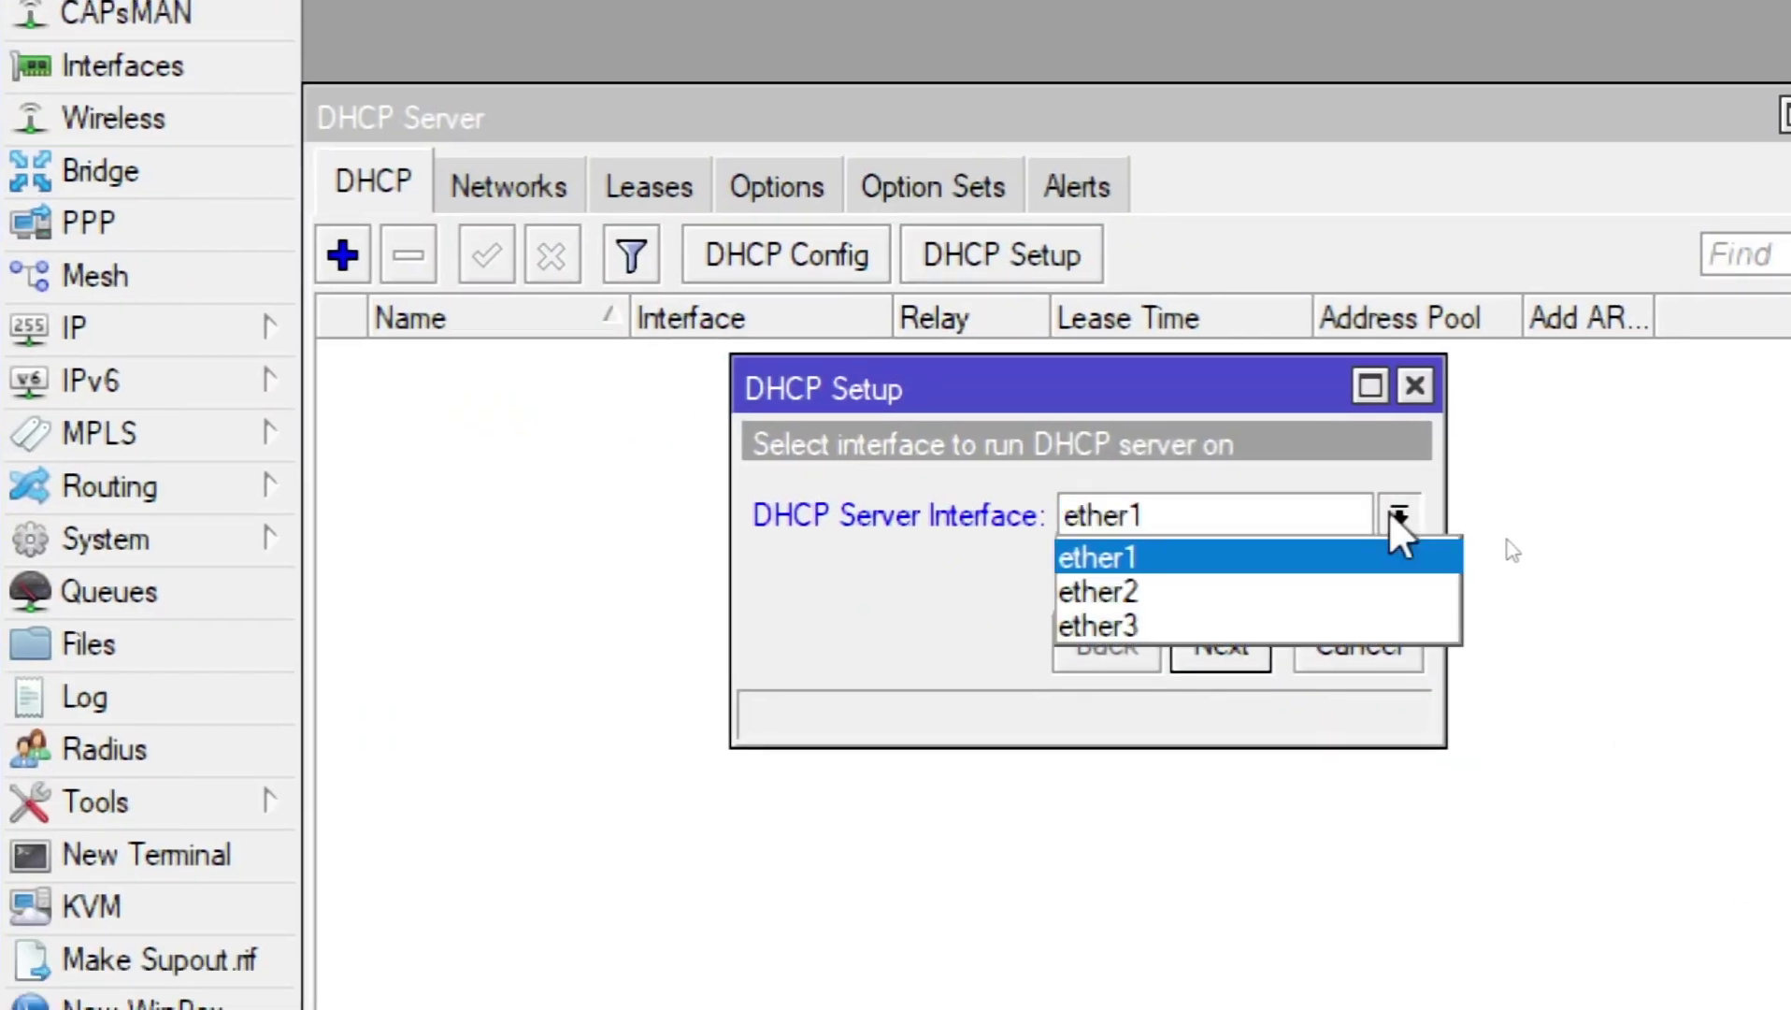
left_click(1236, 582)
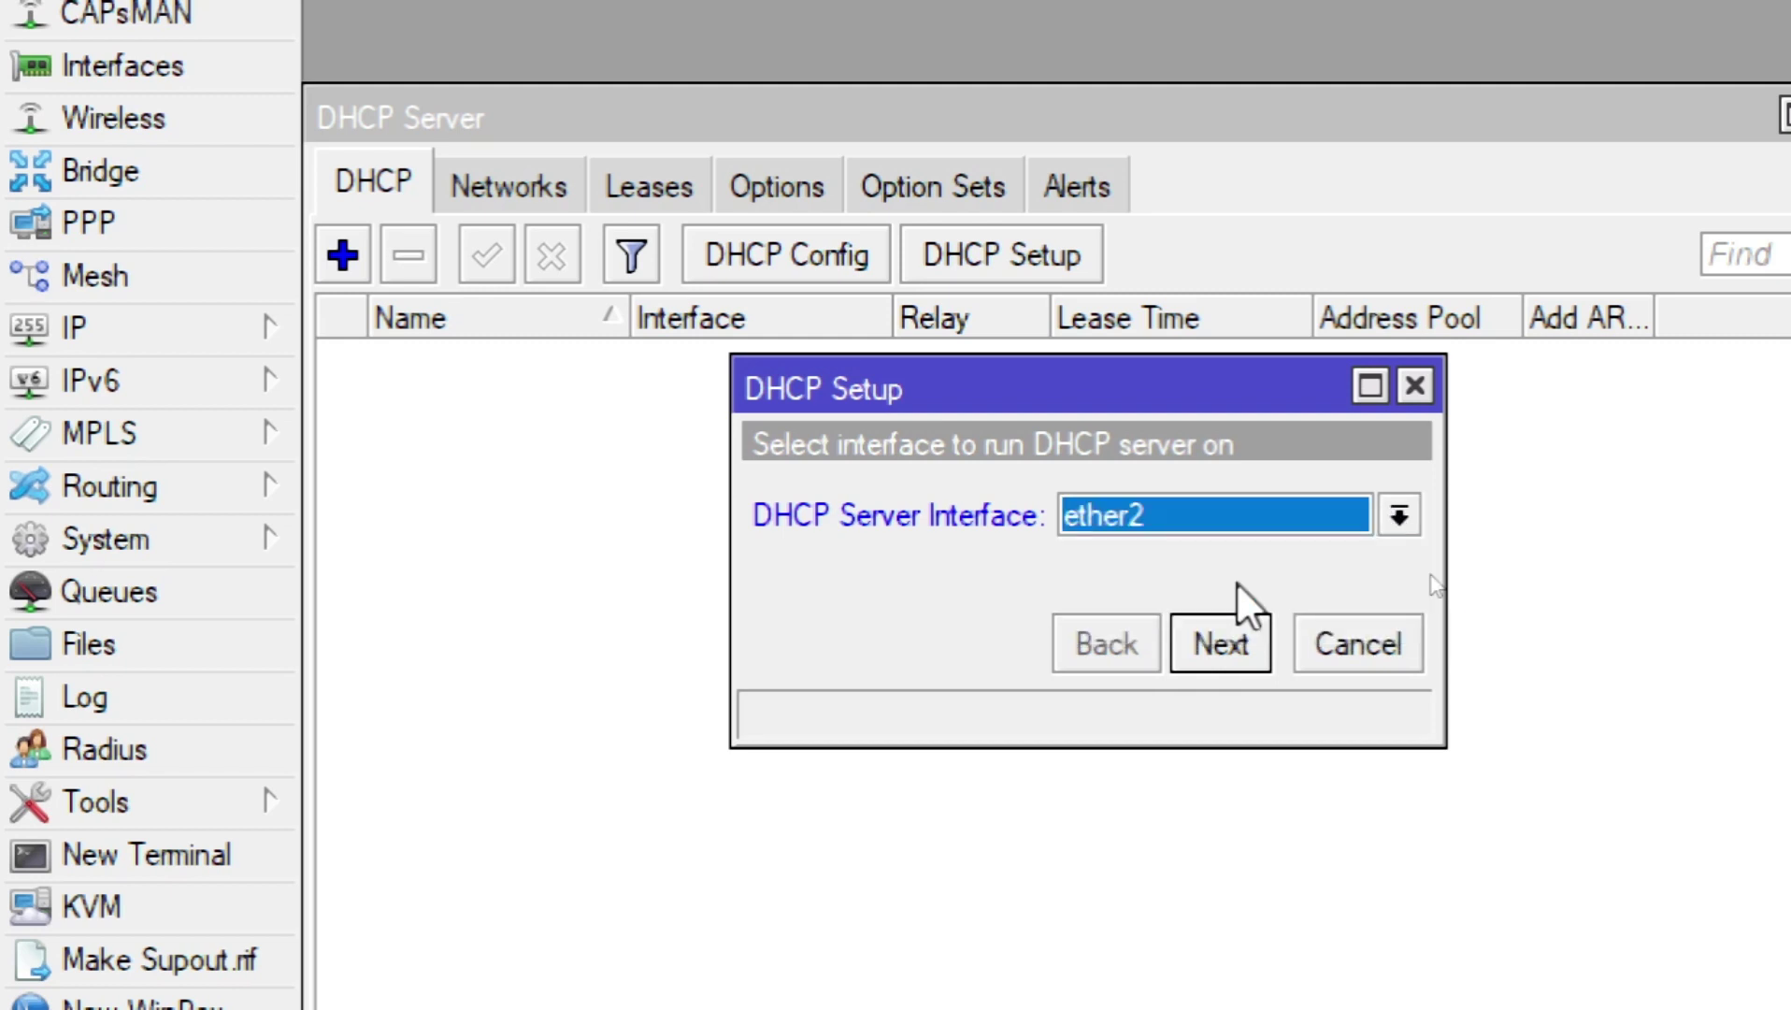
left_click(1233, 630)
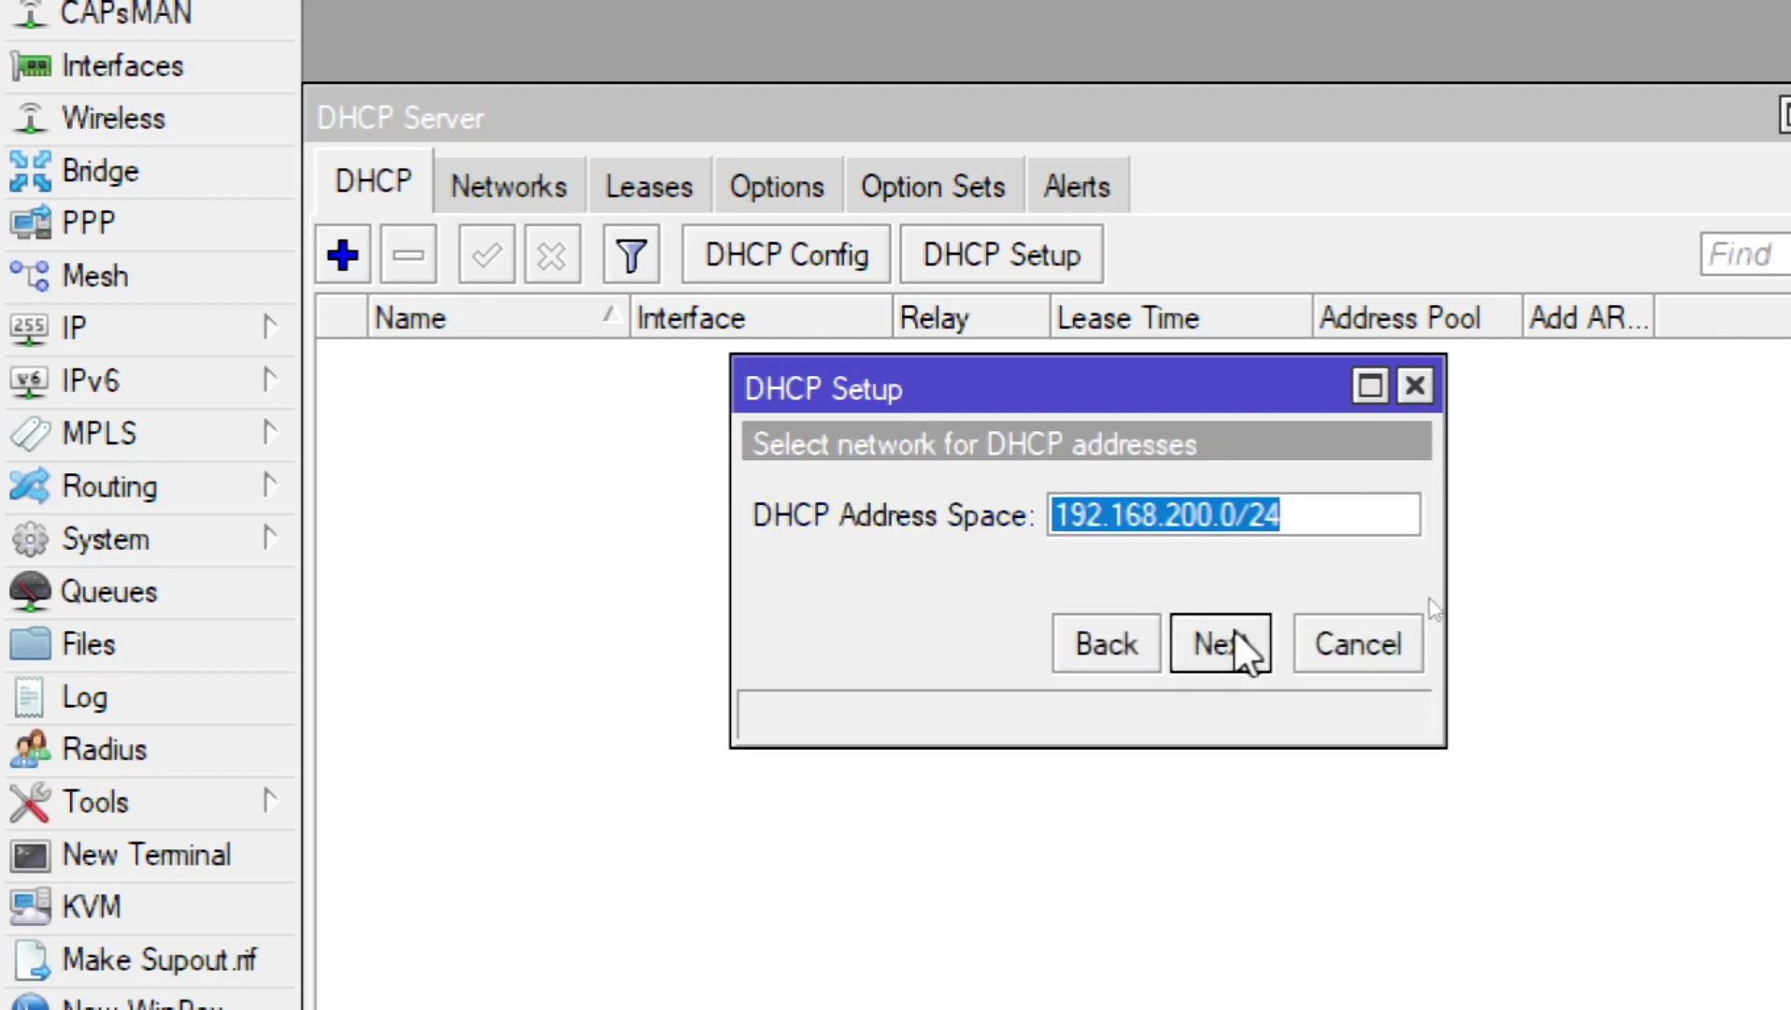
left_click(1234, 630)
left_click(1234, 630)
left_click(1234, 630)
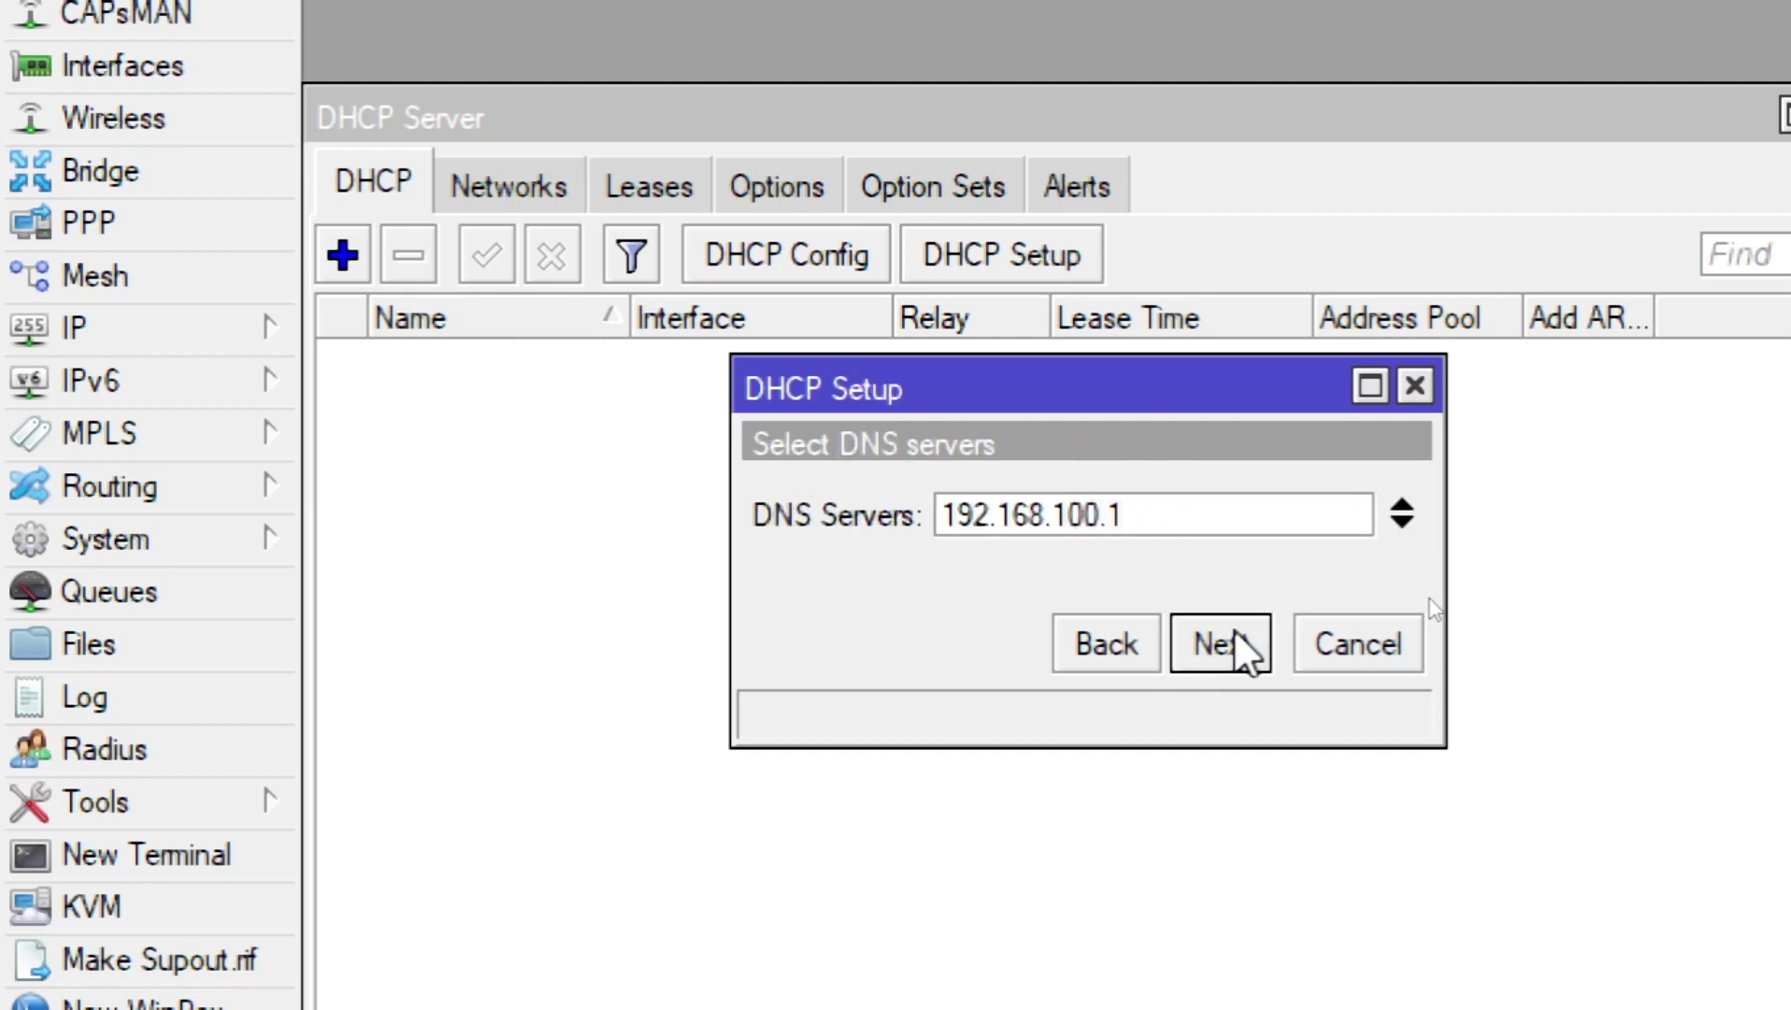
left_click(1234, 630)
left_click(1234, 630)
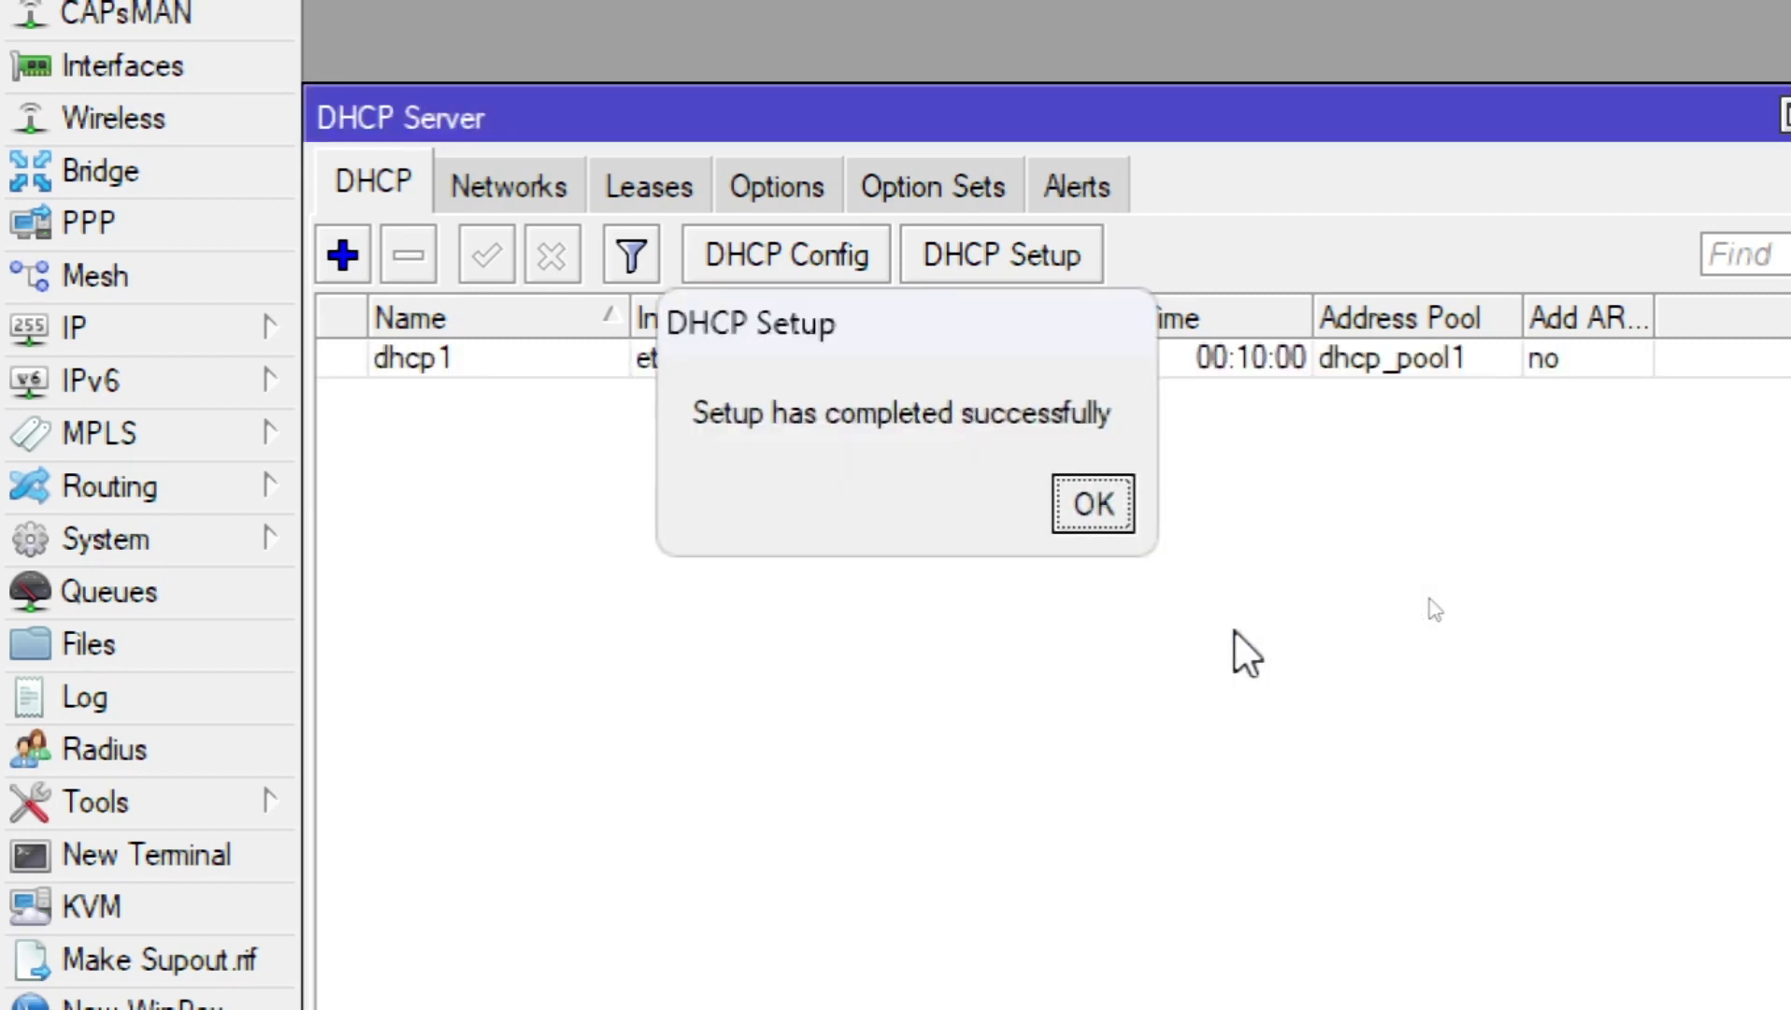
left_click(1089, 507)
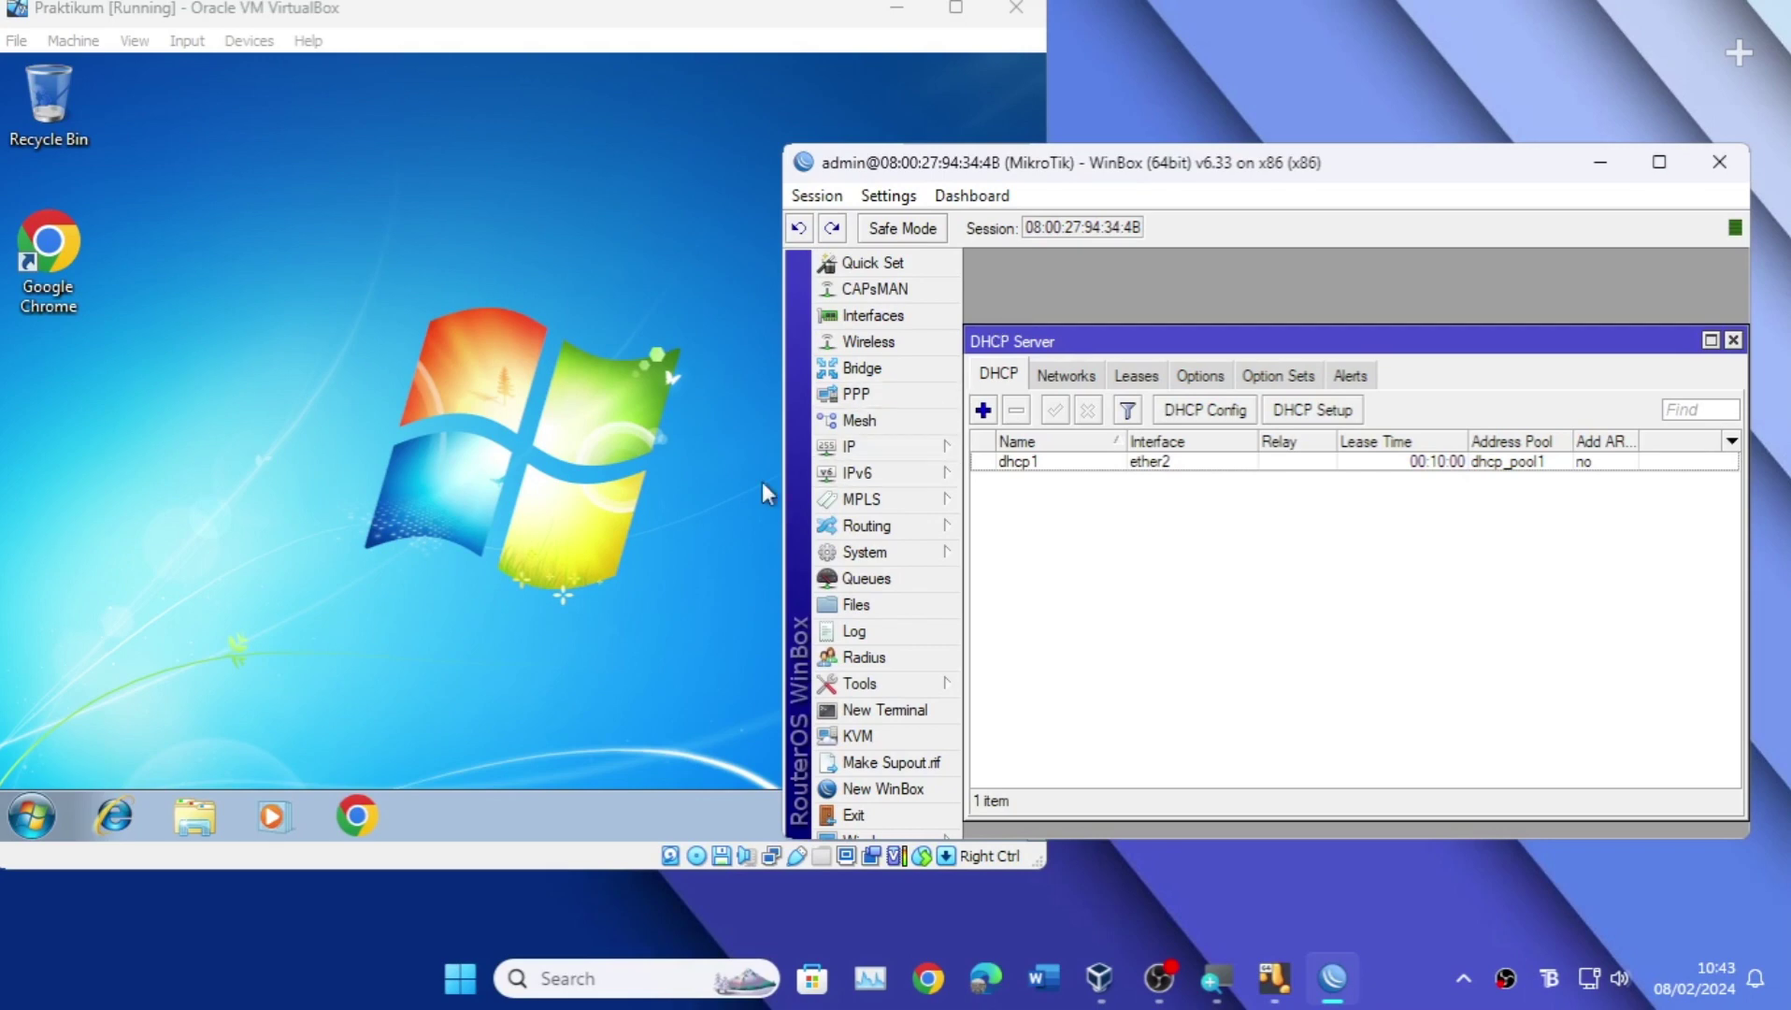
Step: Open Firewall NAT and create a new rule on the srcnat chain
left_click(610, 512)
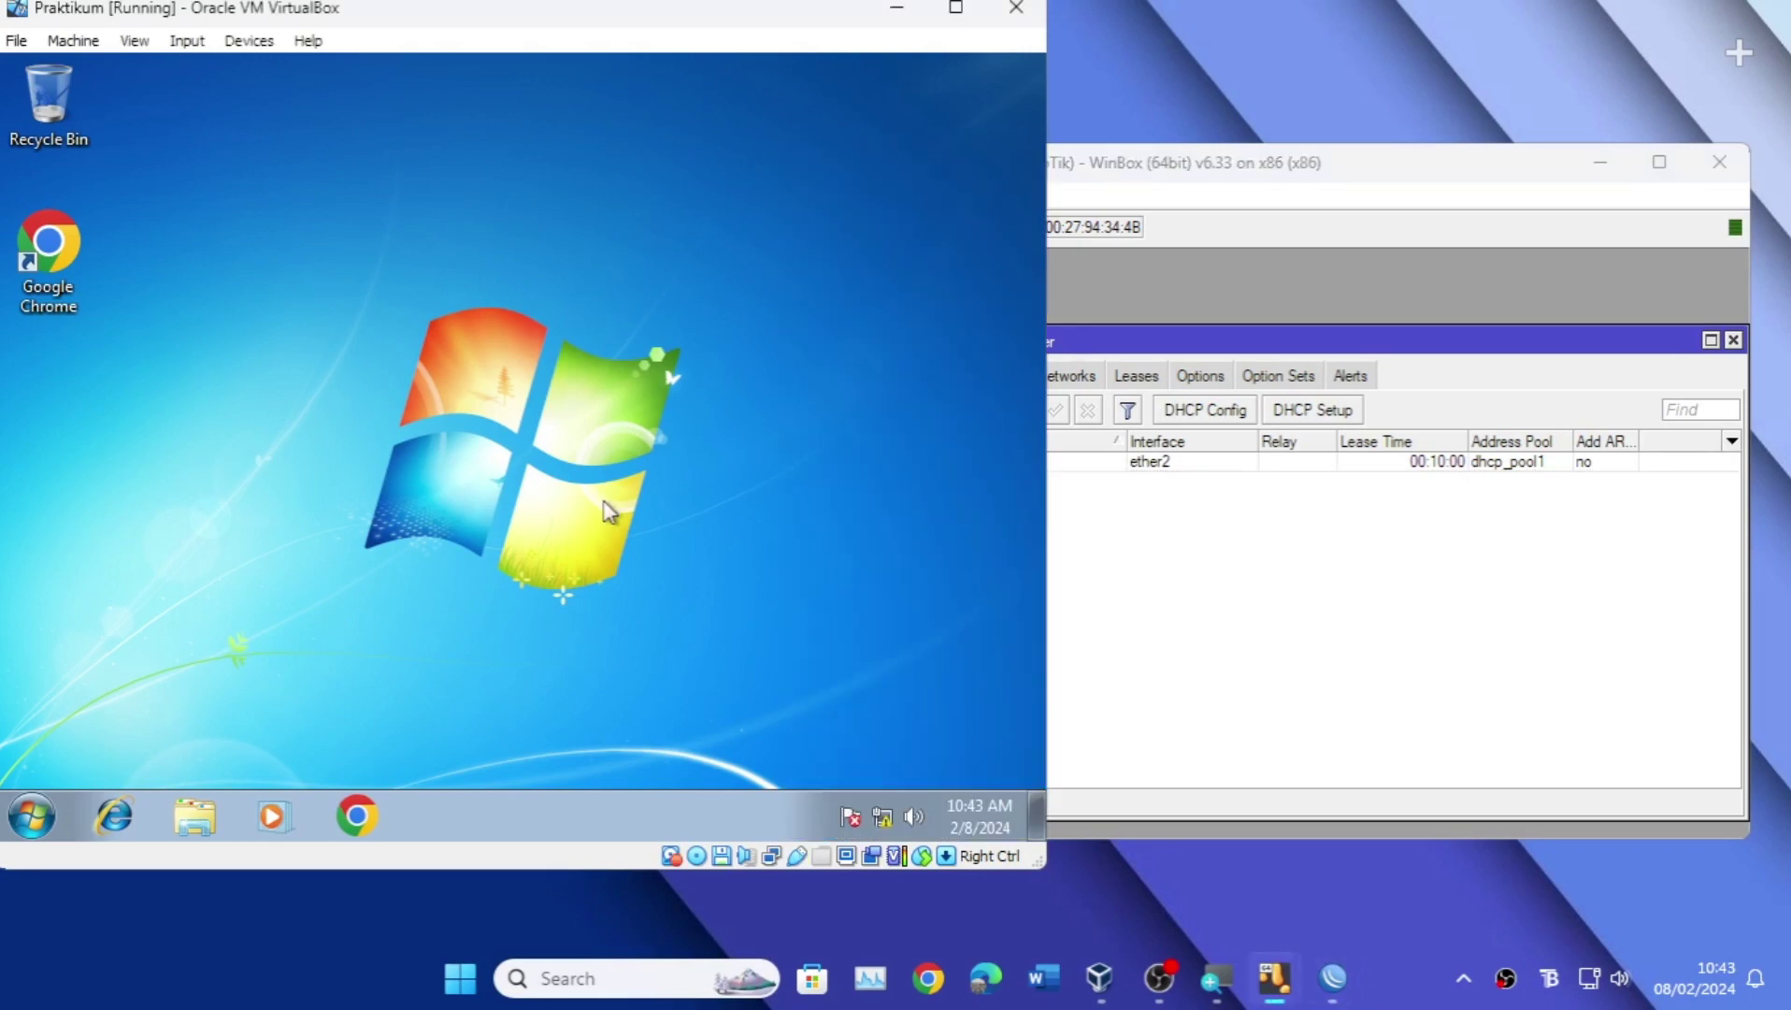
left_click(1166, 580)
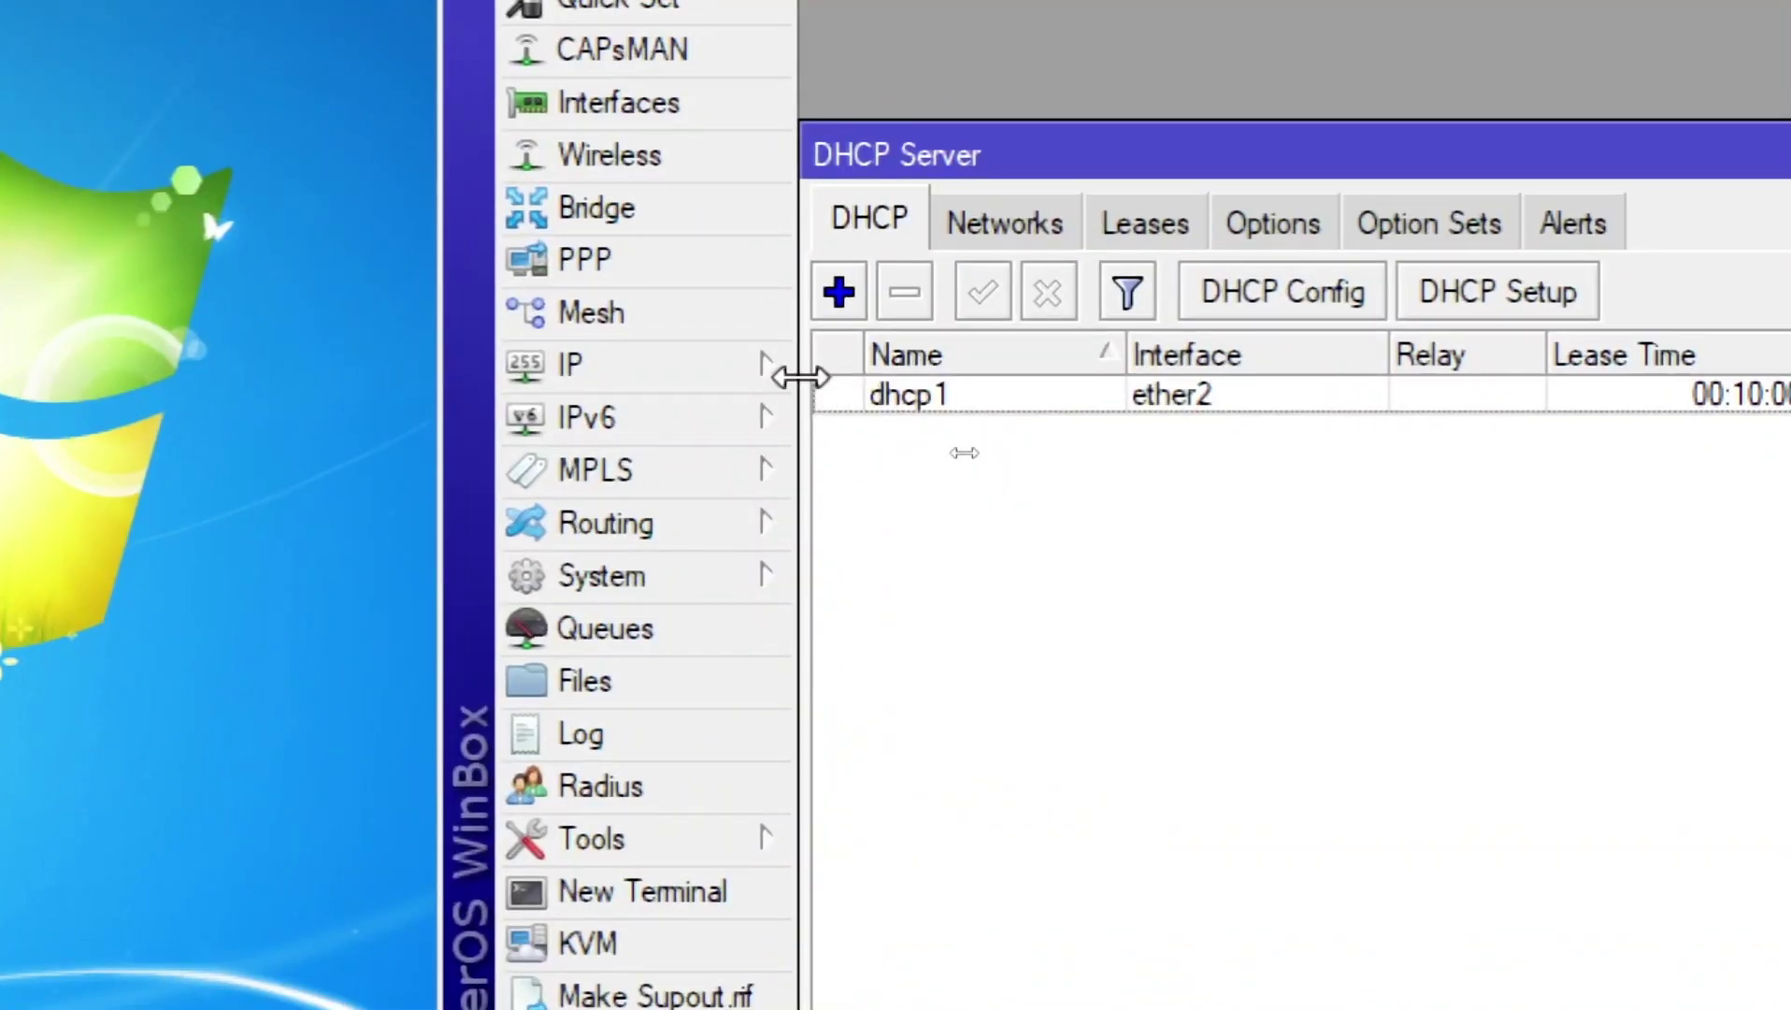
left_click(757, 374)
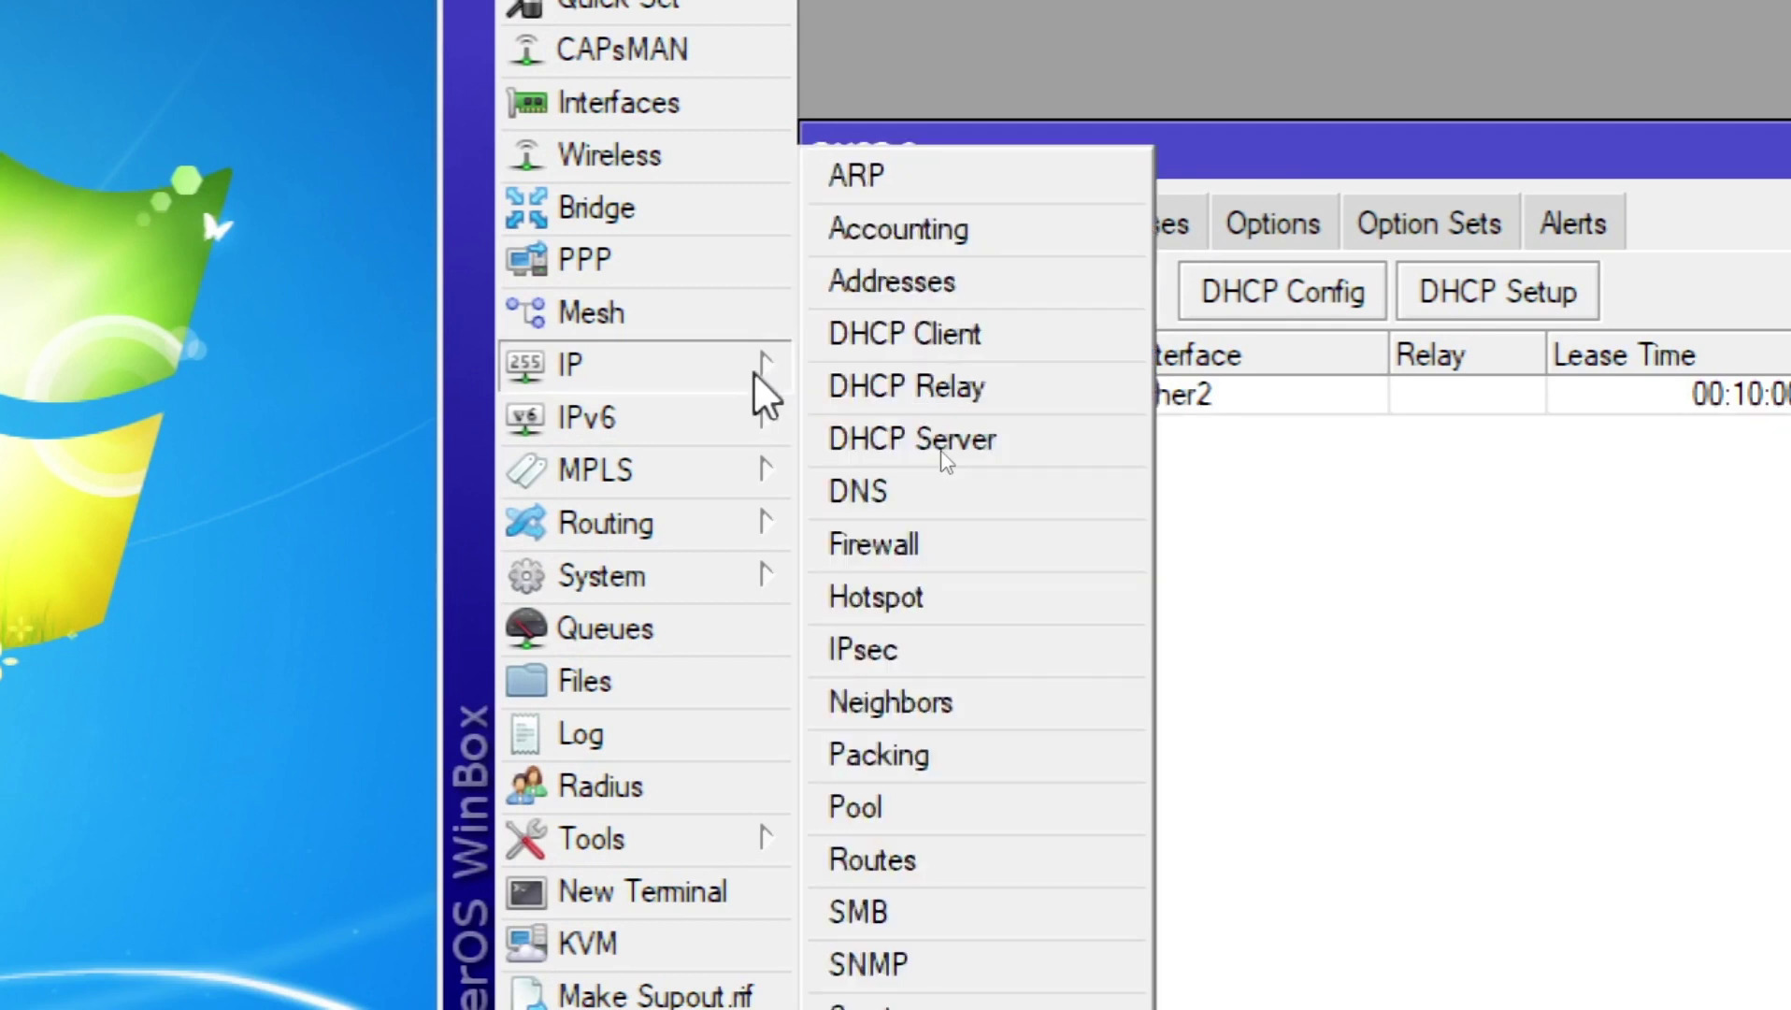
left_click(923, 544)
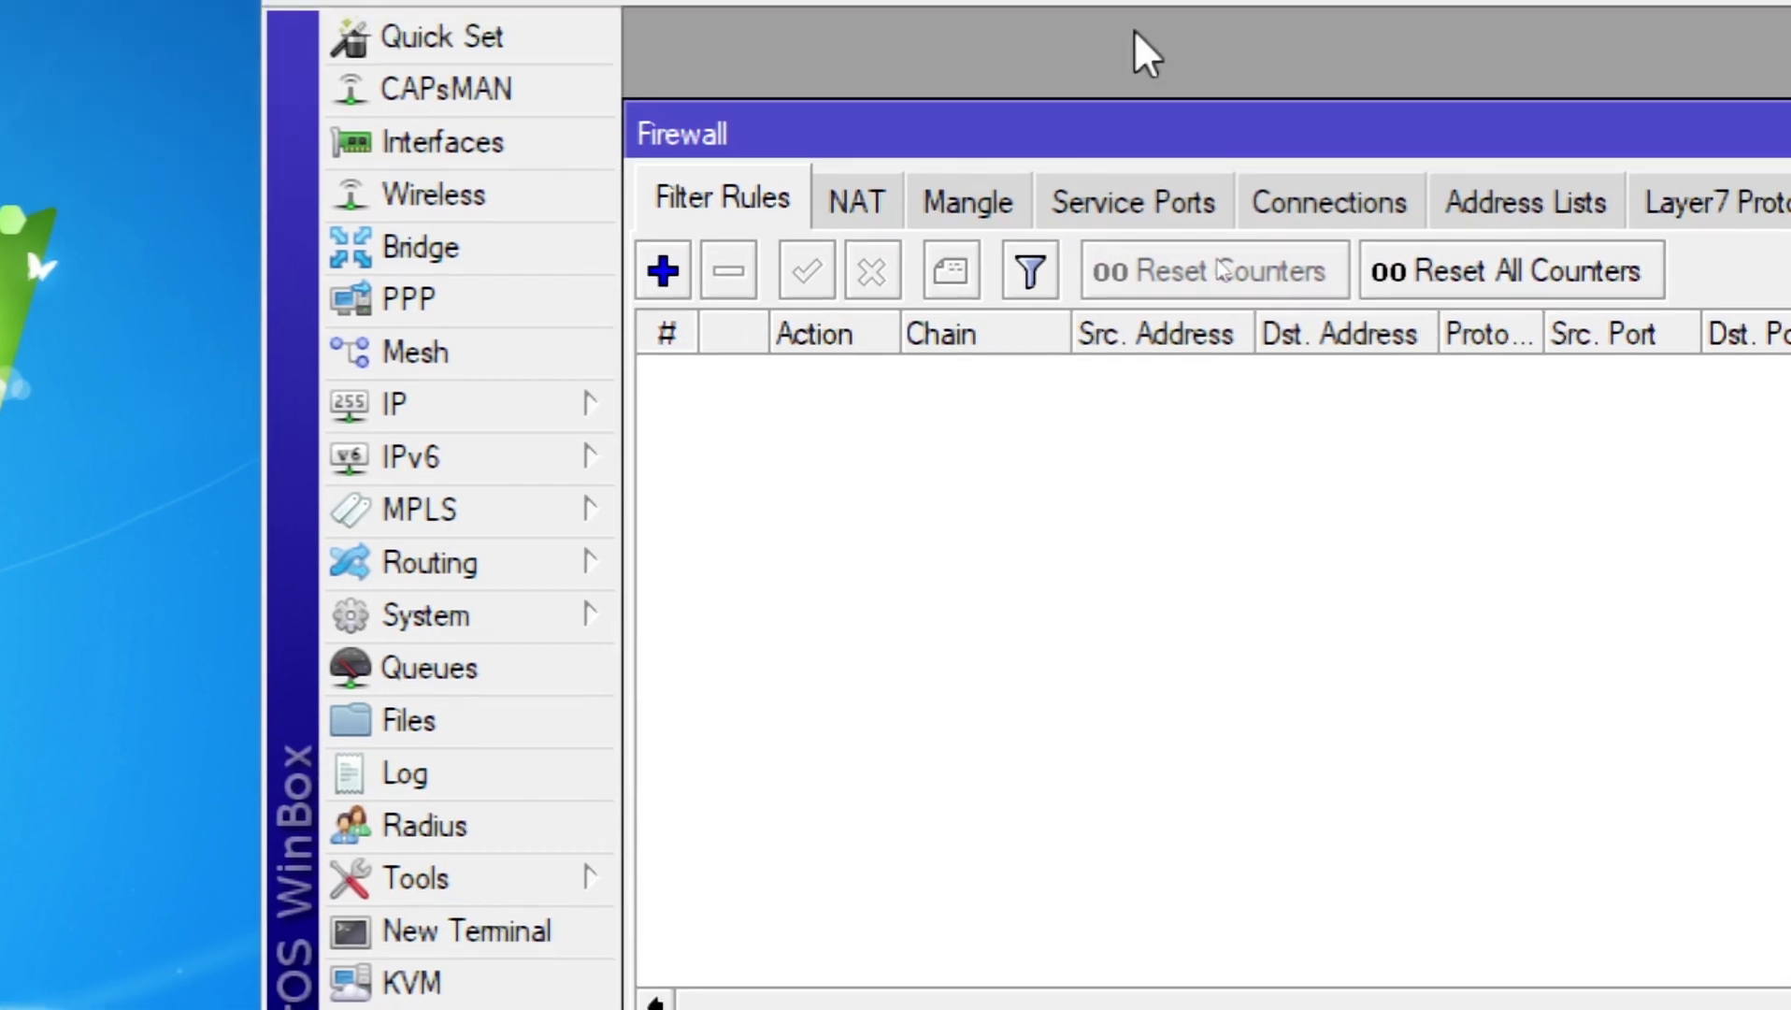
left_click(855, 241)
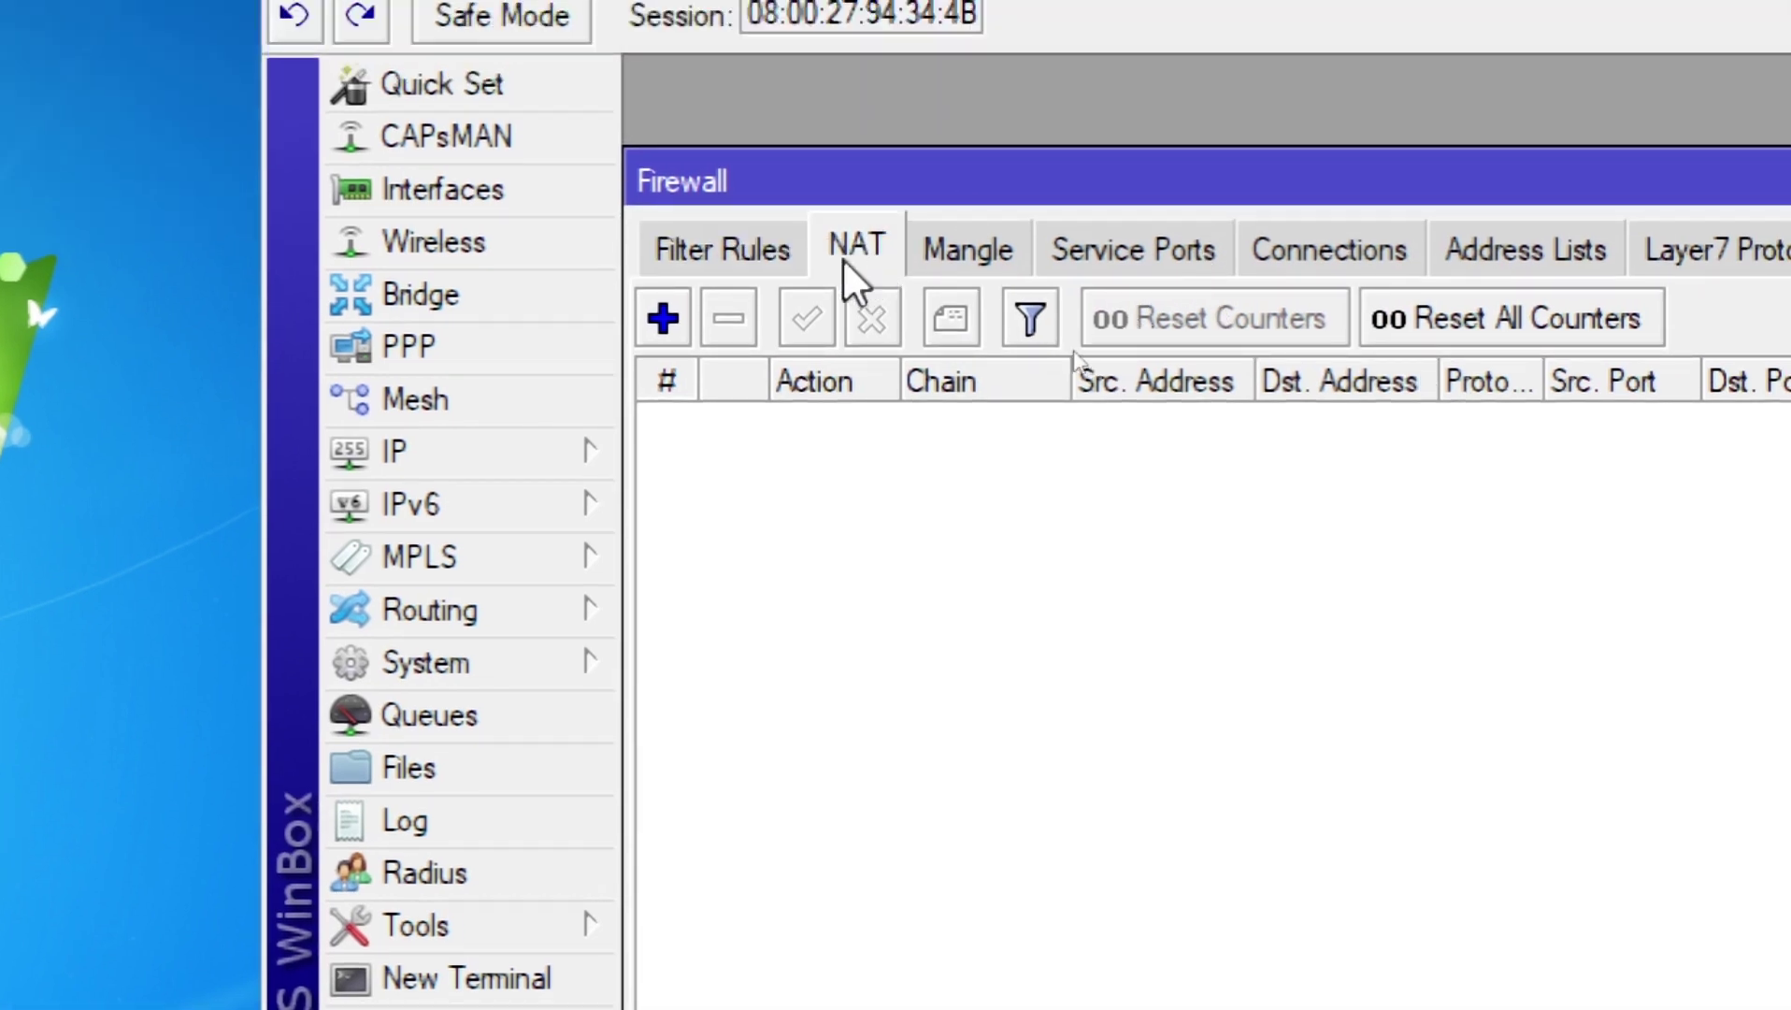
left_click(665, 320)
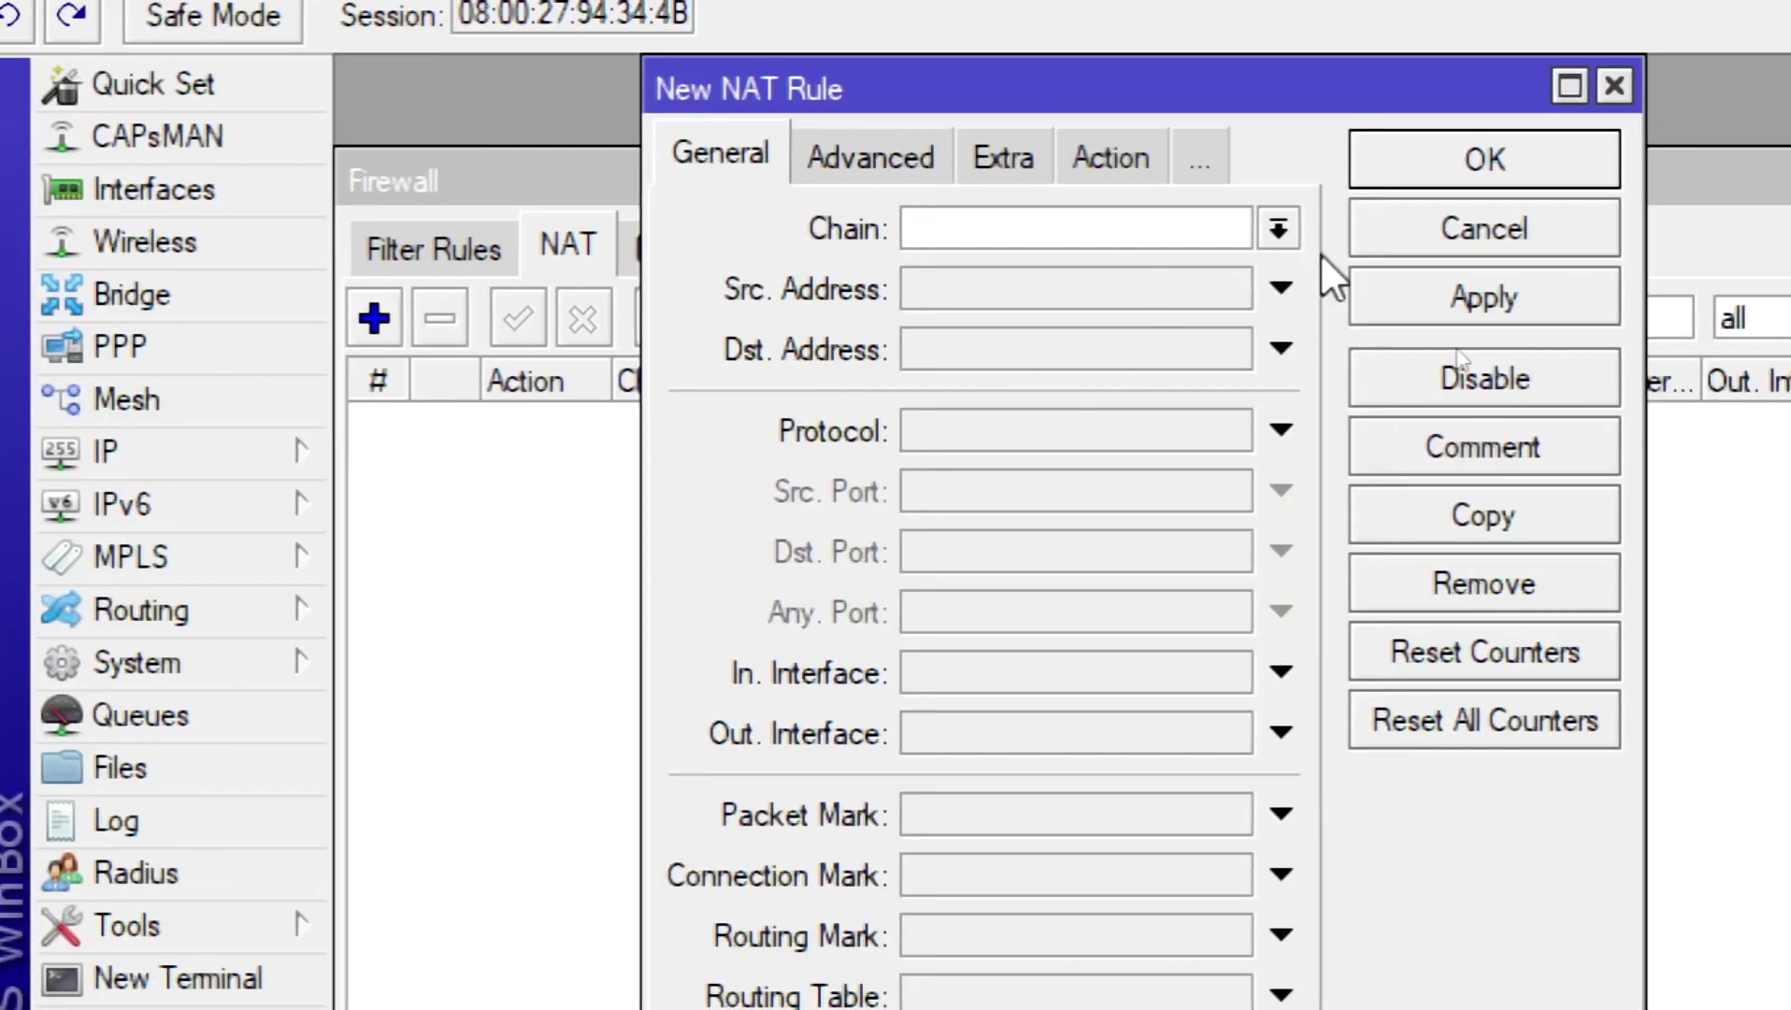
left_click(1277, 229)
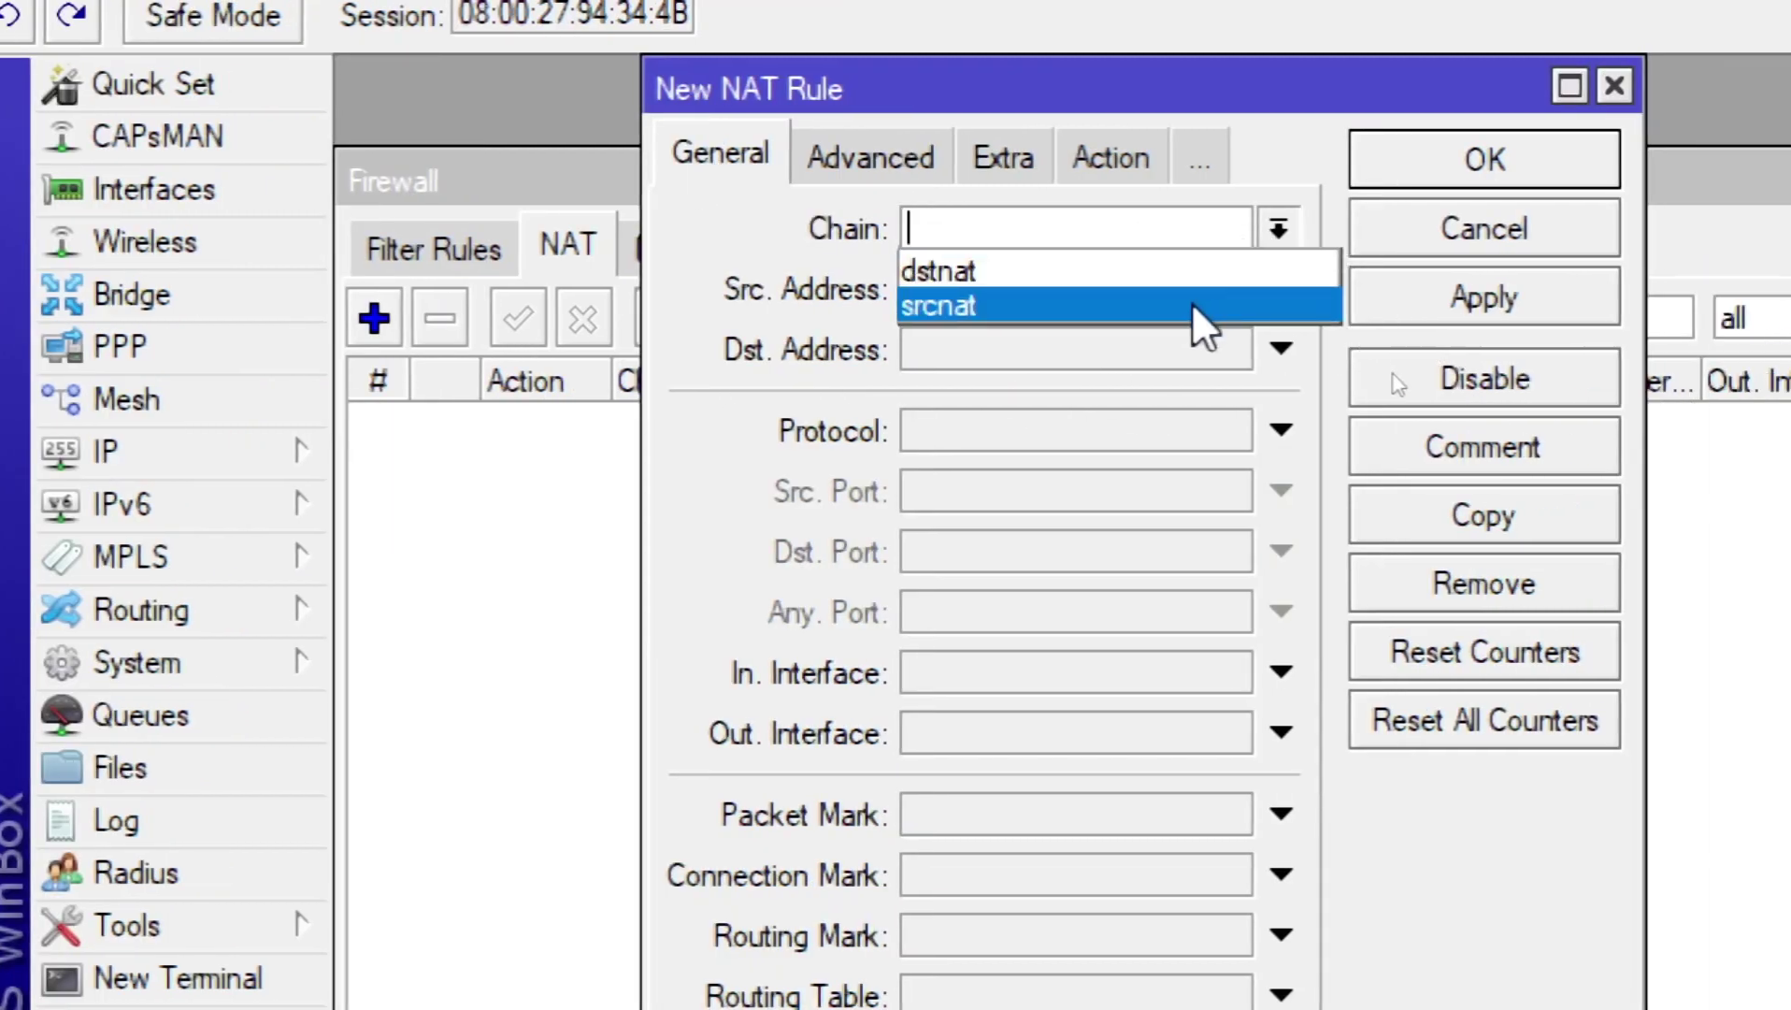
left_click(1193, 305)
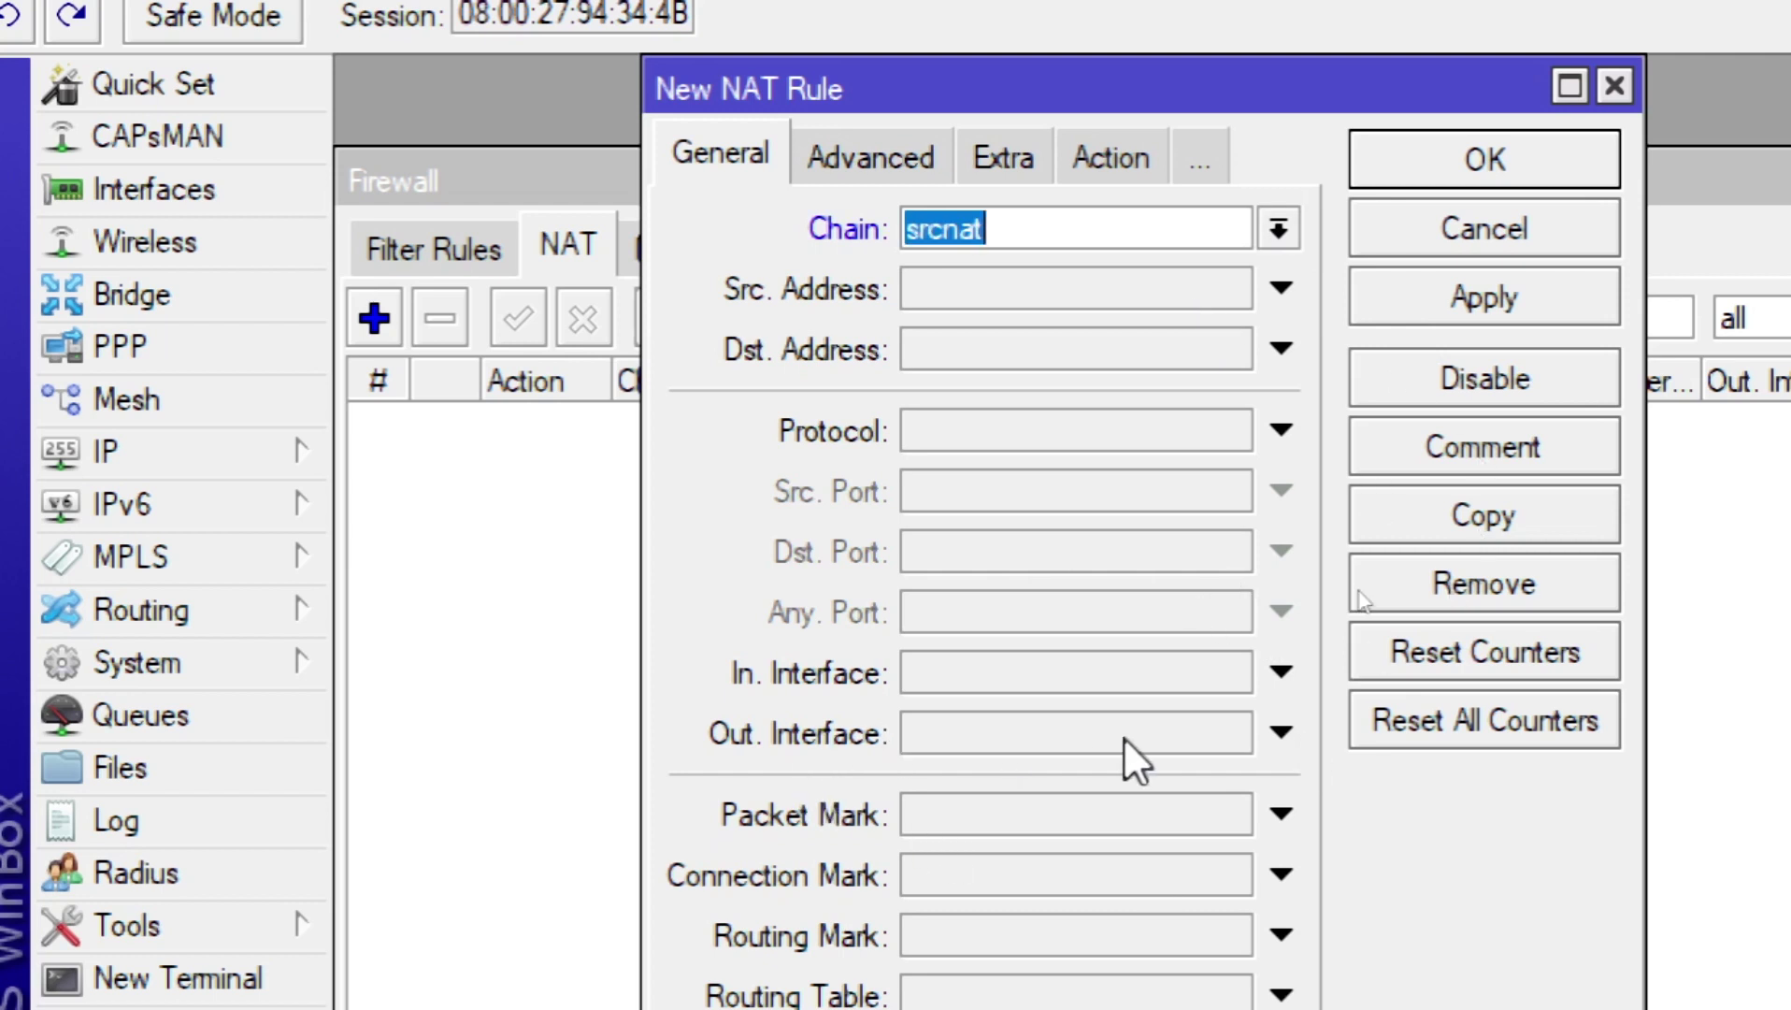
Step: Set the rule's out-interface to ether1 and action to masquerade, then save it
left_click(1281, 732)
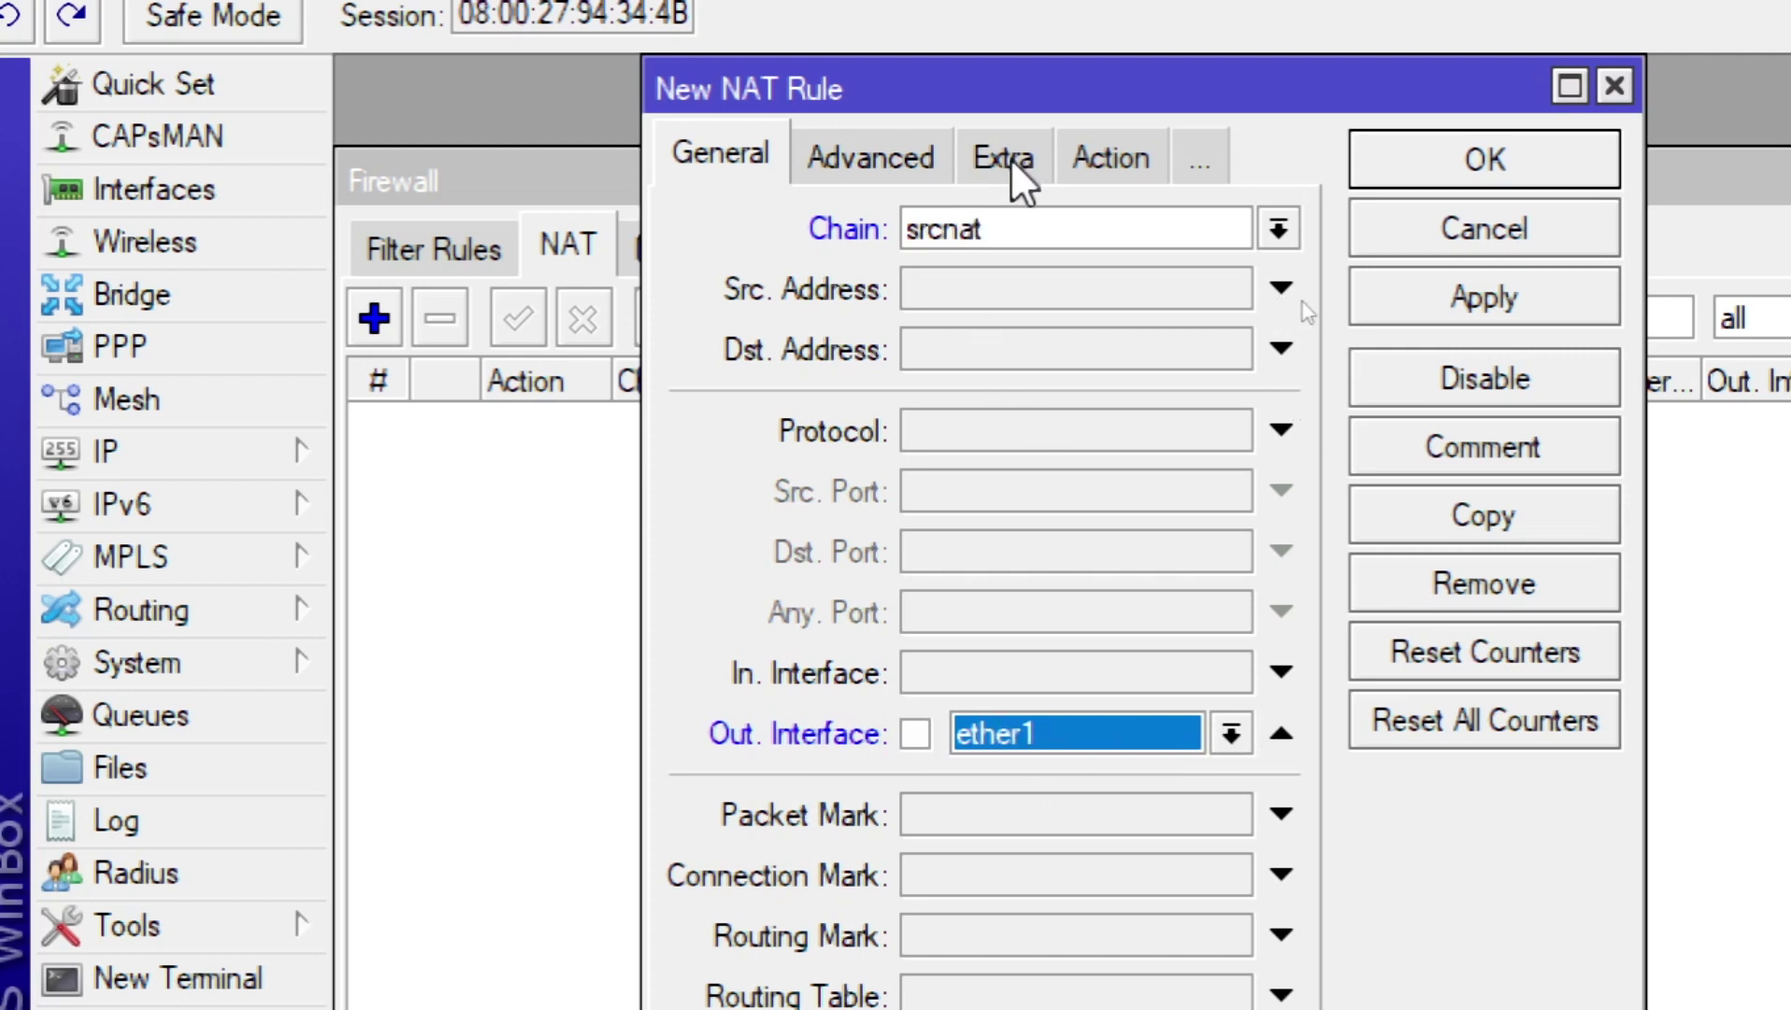
left_click(1126, 159)
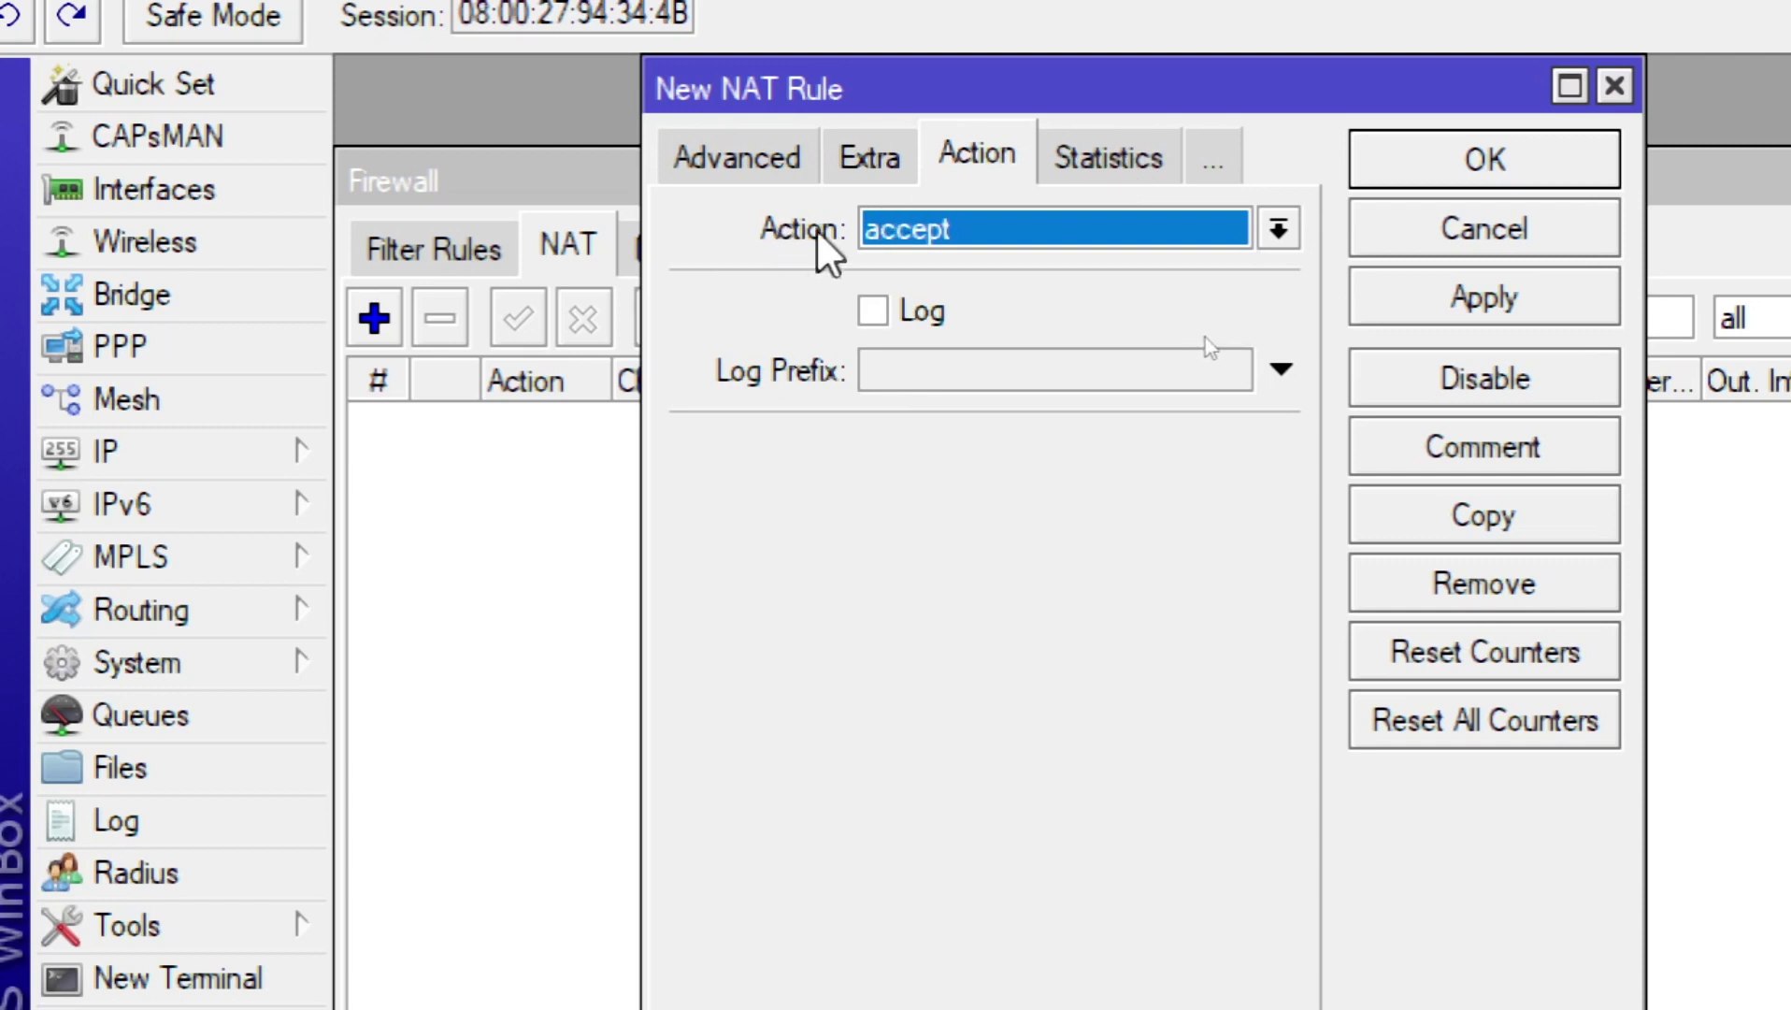
left_click(972, 234)
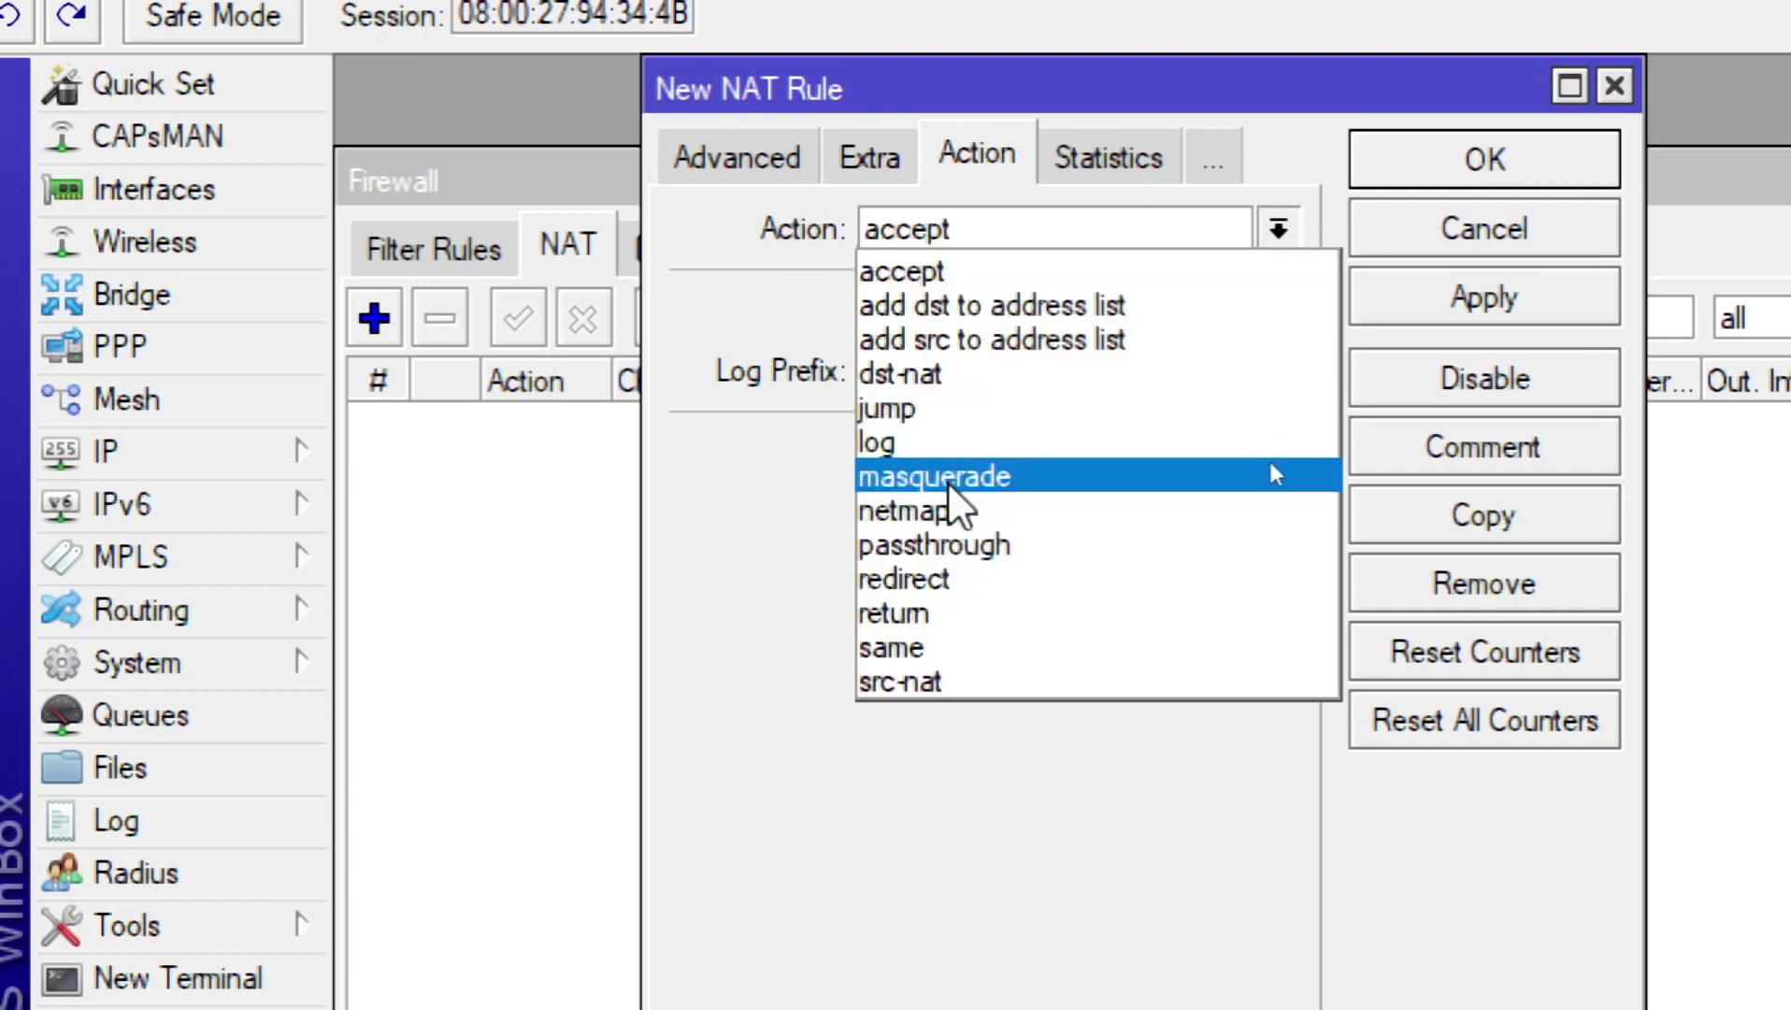
left_click(951, 479)
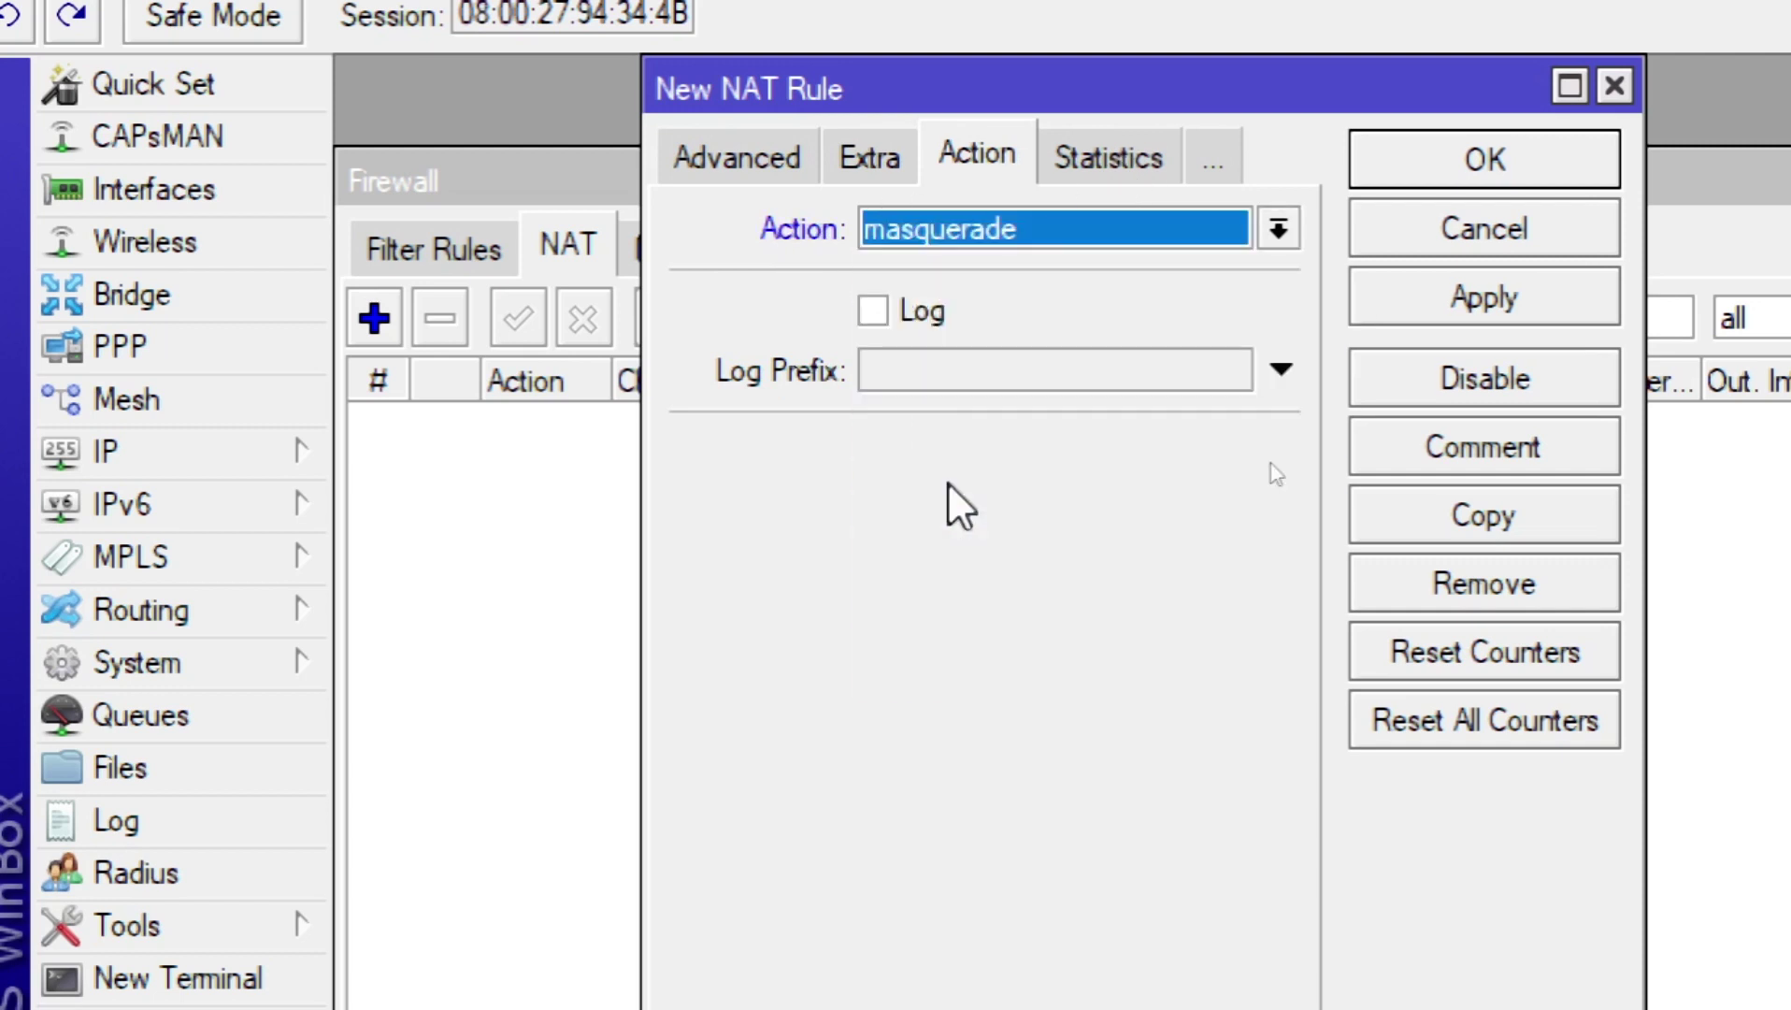
left_click(1528, 299)
left_click(1491, 161)
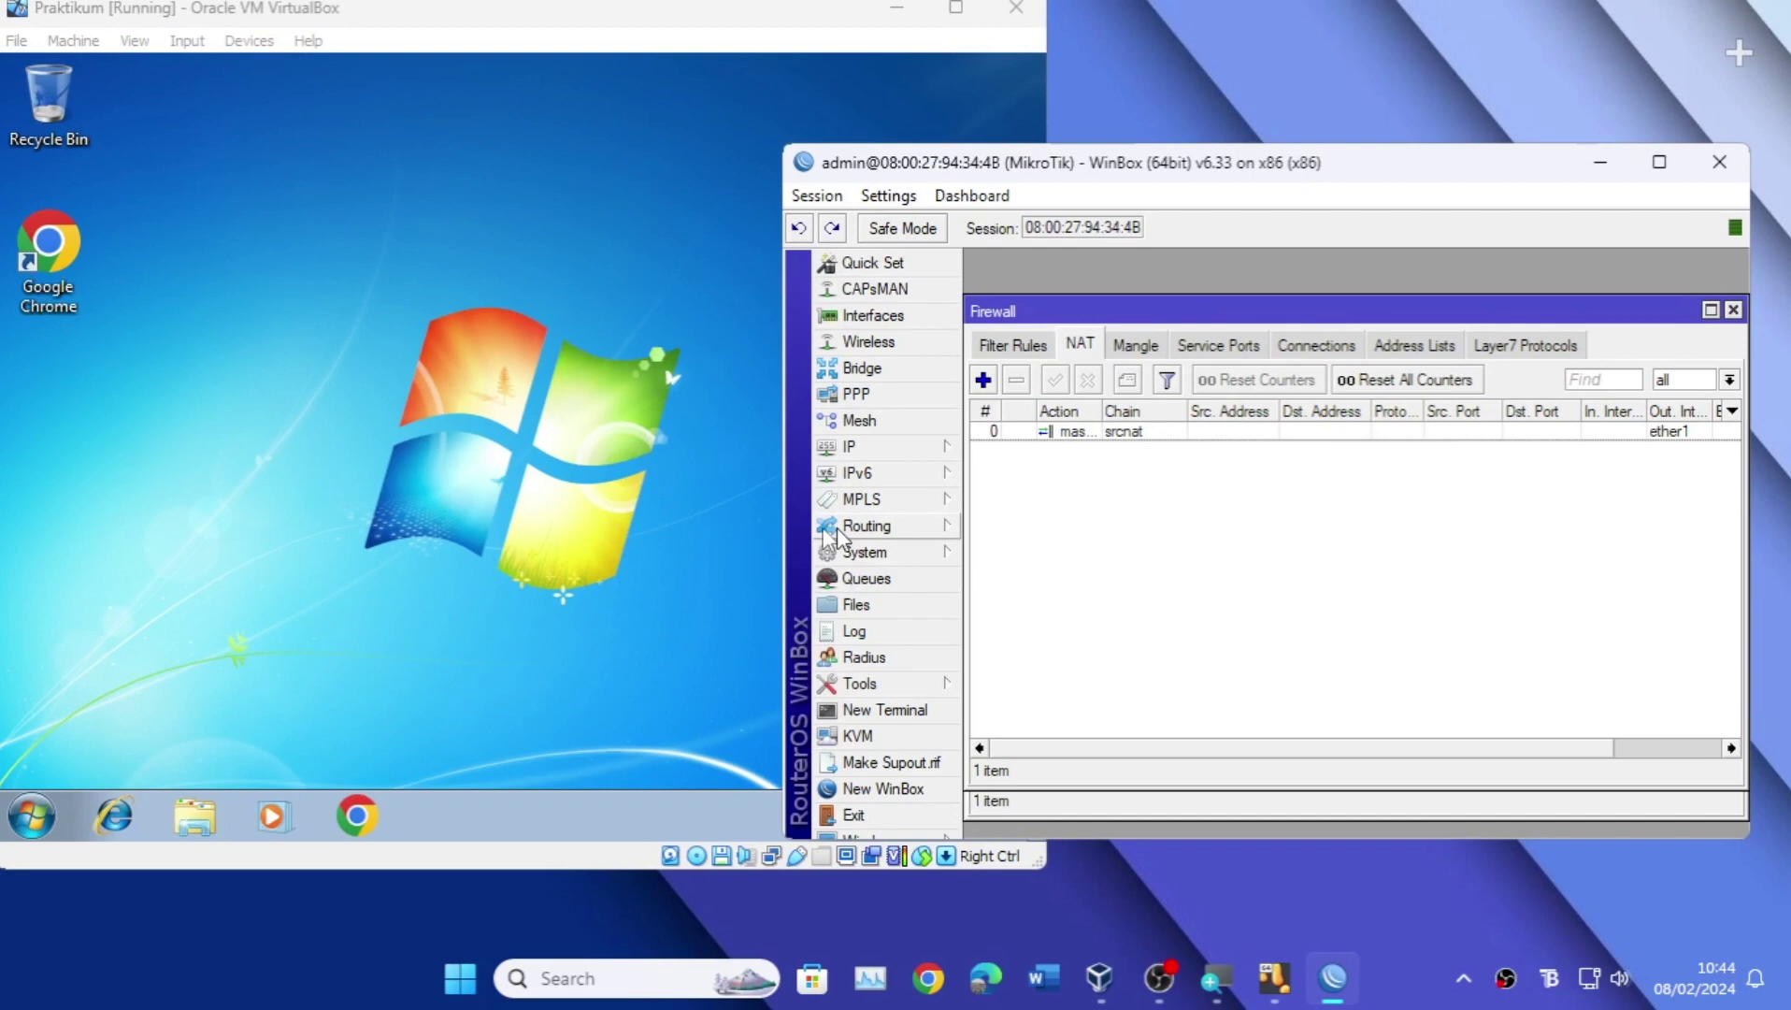
Step: Open Network and Sharing Center in the Windows 7 guest
left_click(744, 527)
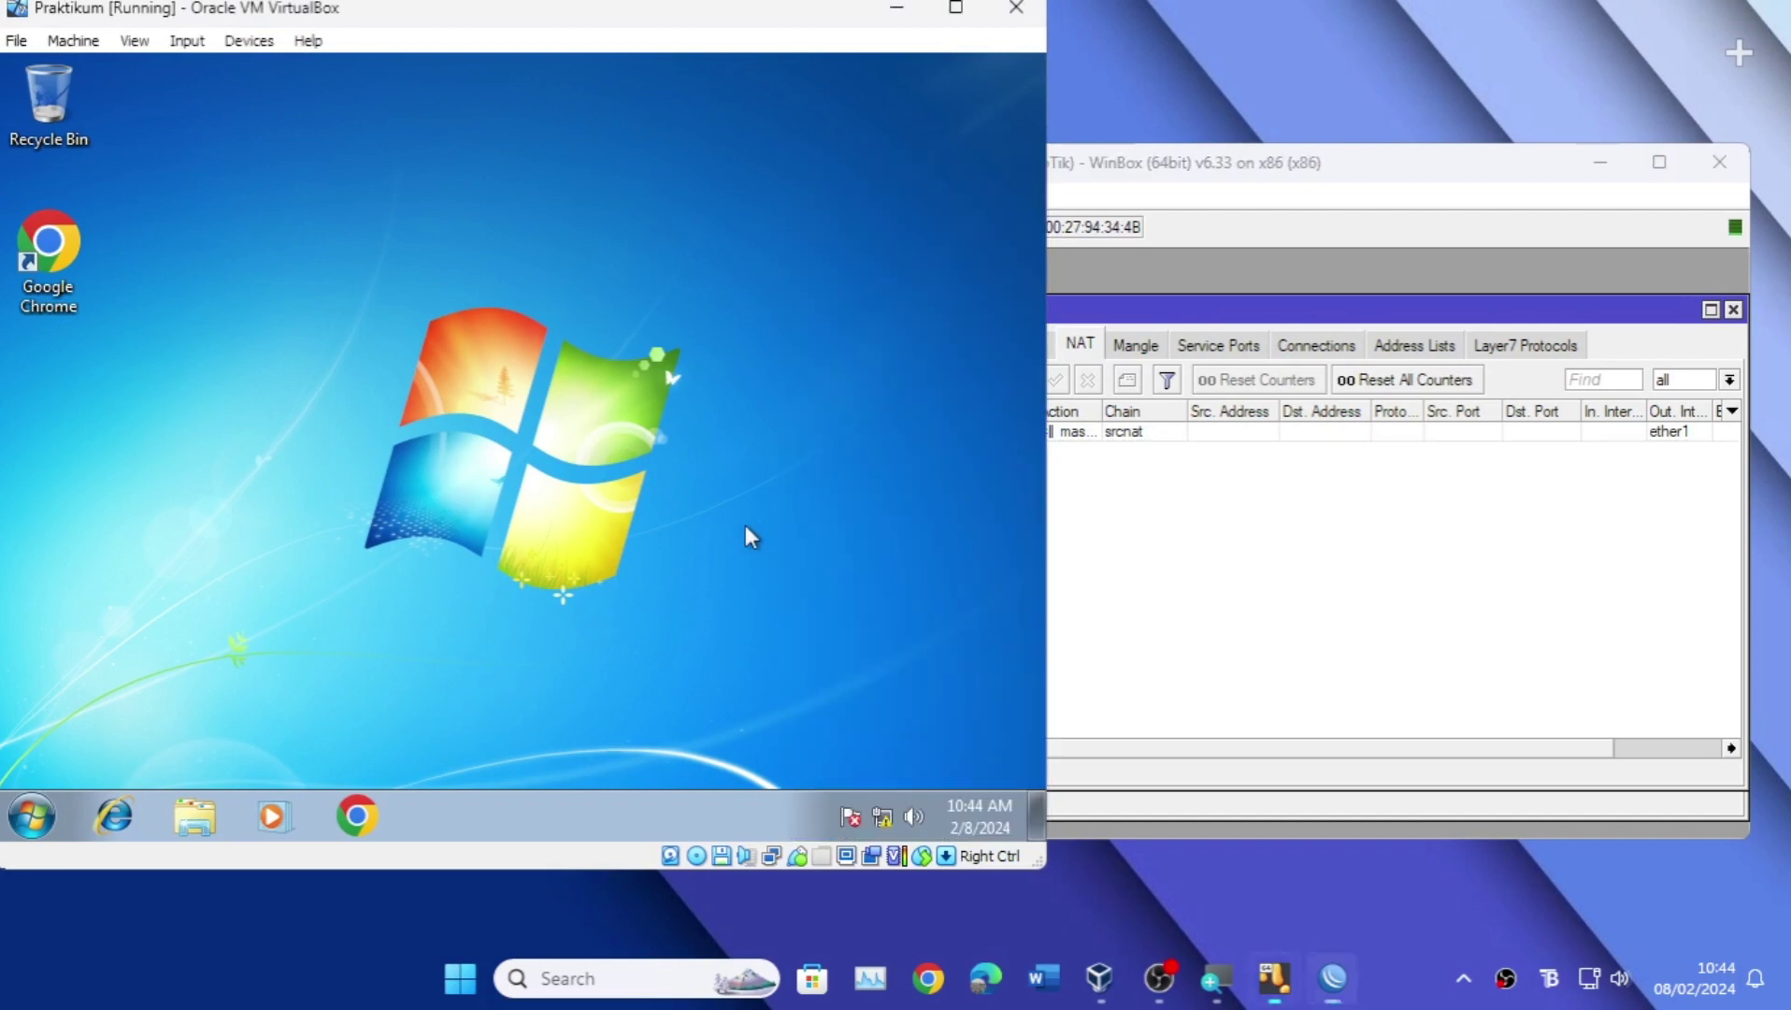
left_click(889, 813)
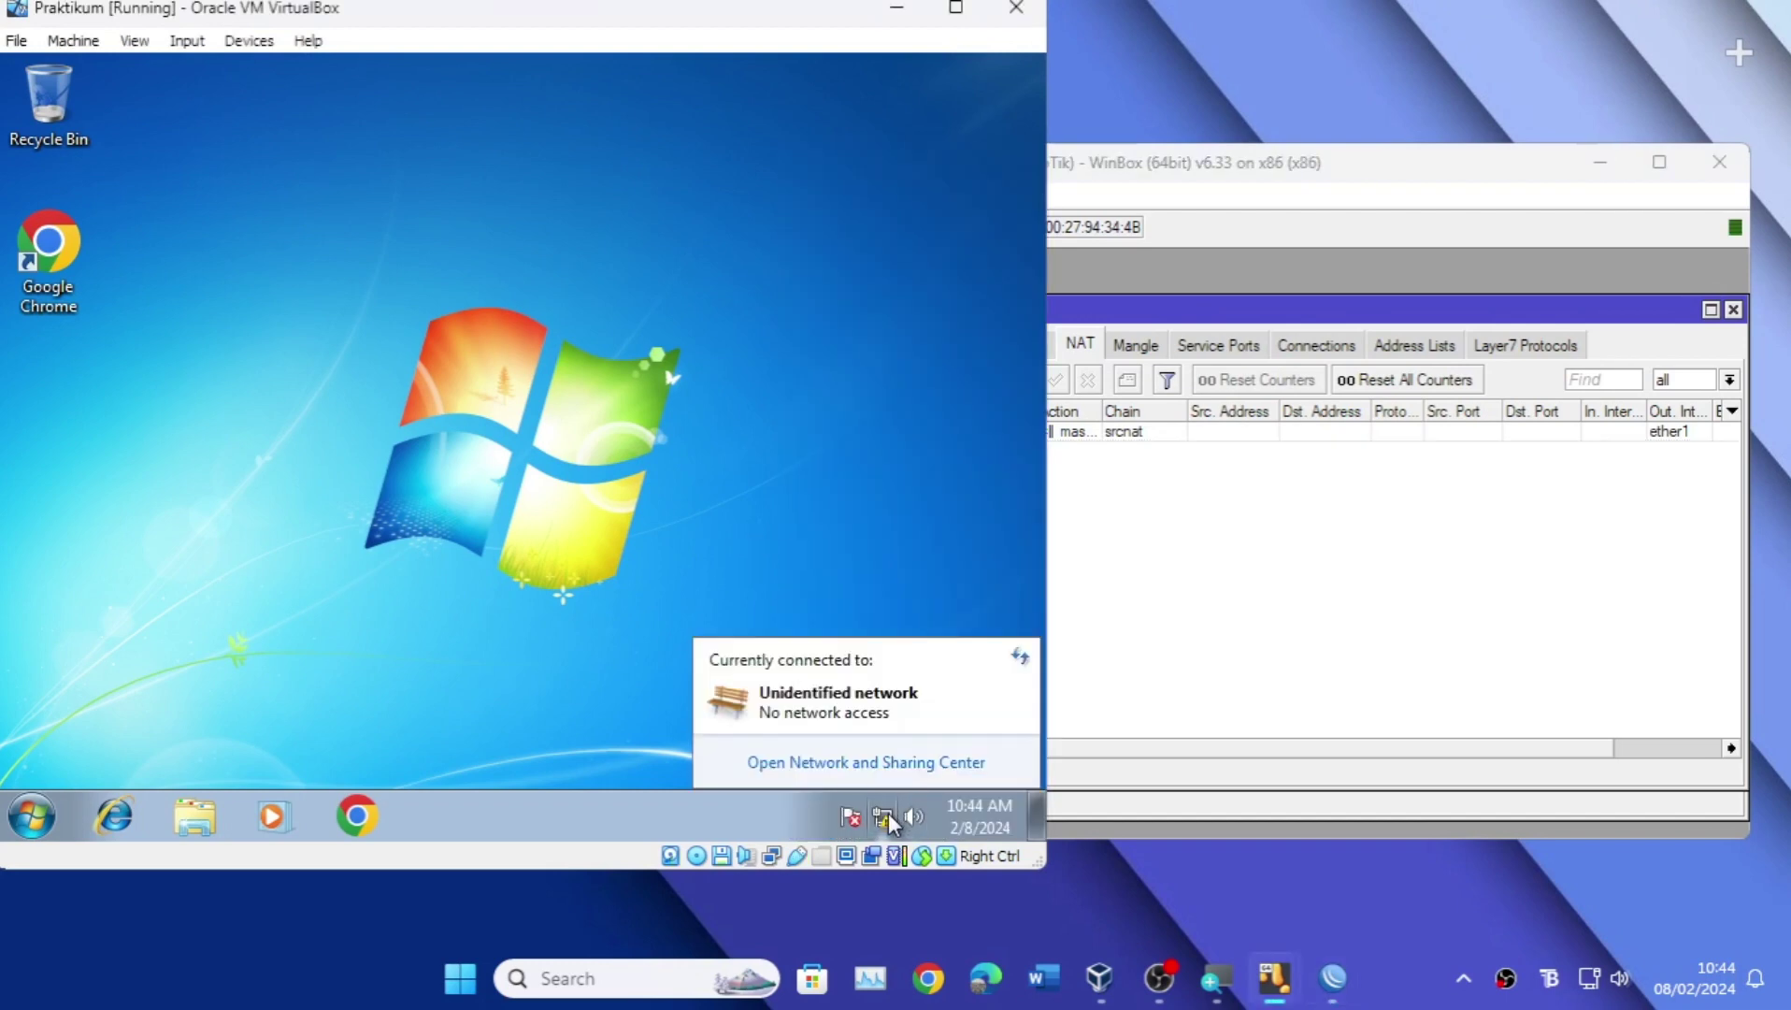
left_click(884, 759)
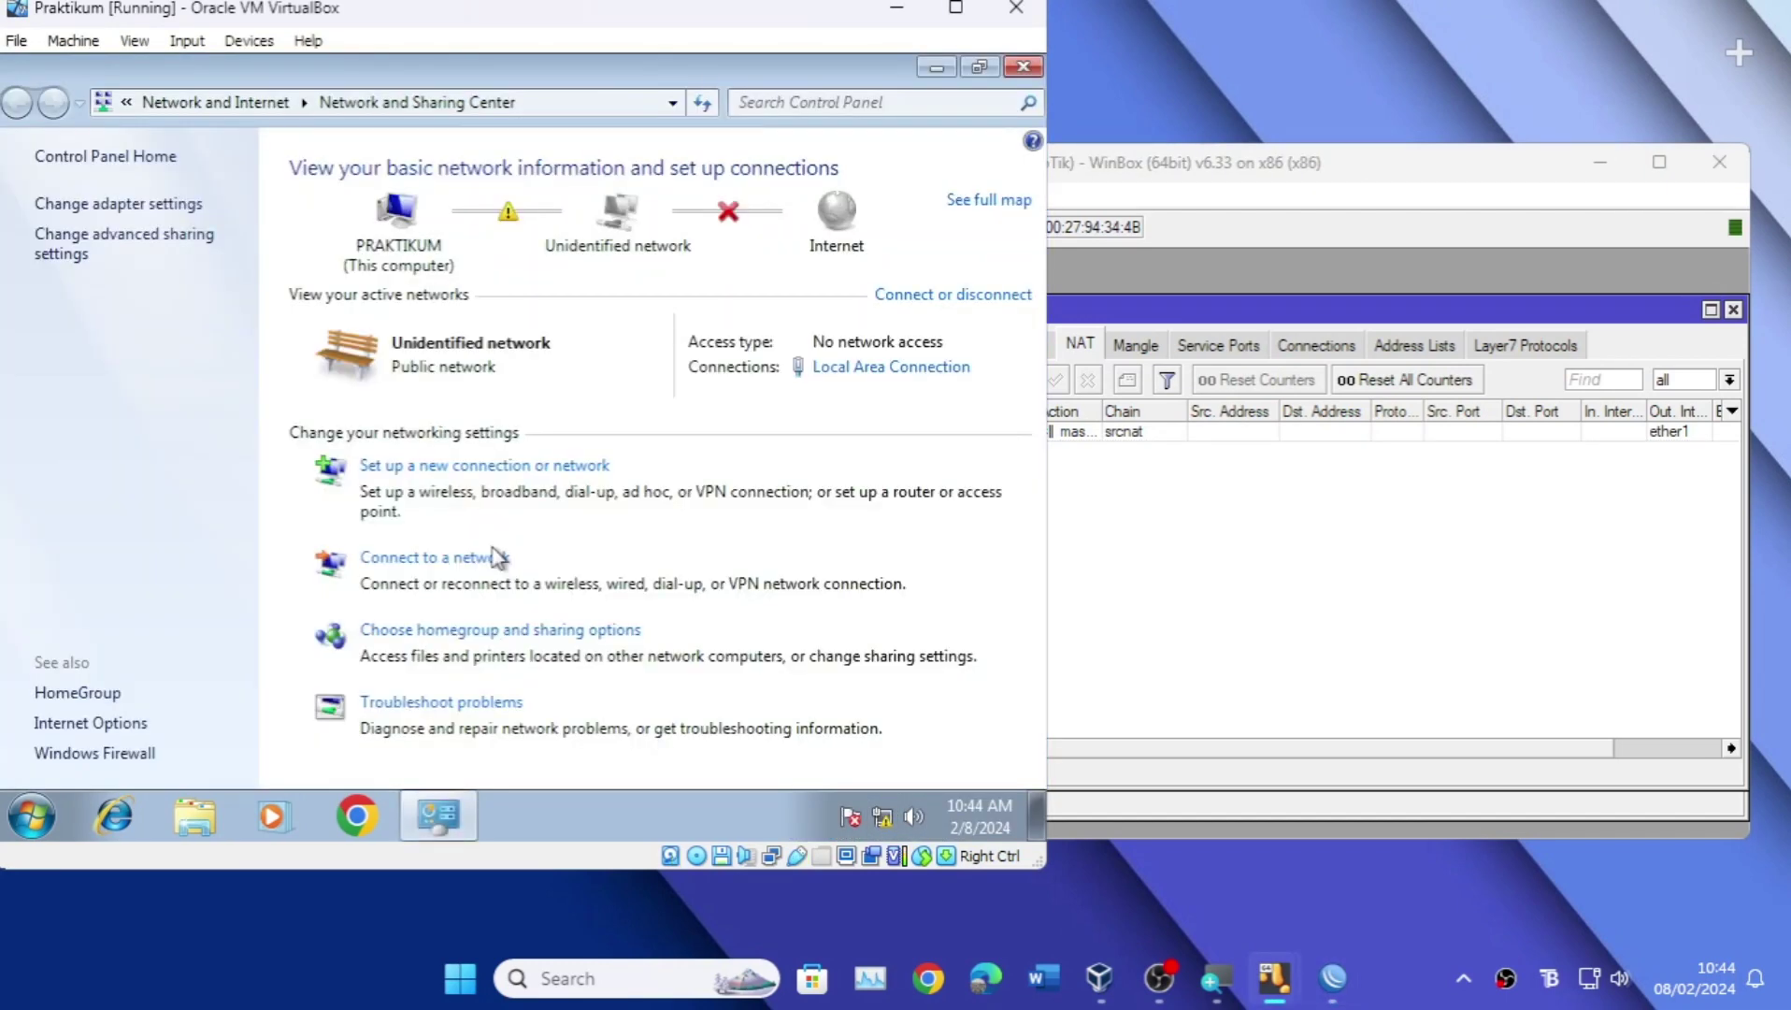
key("super+plus")
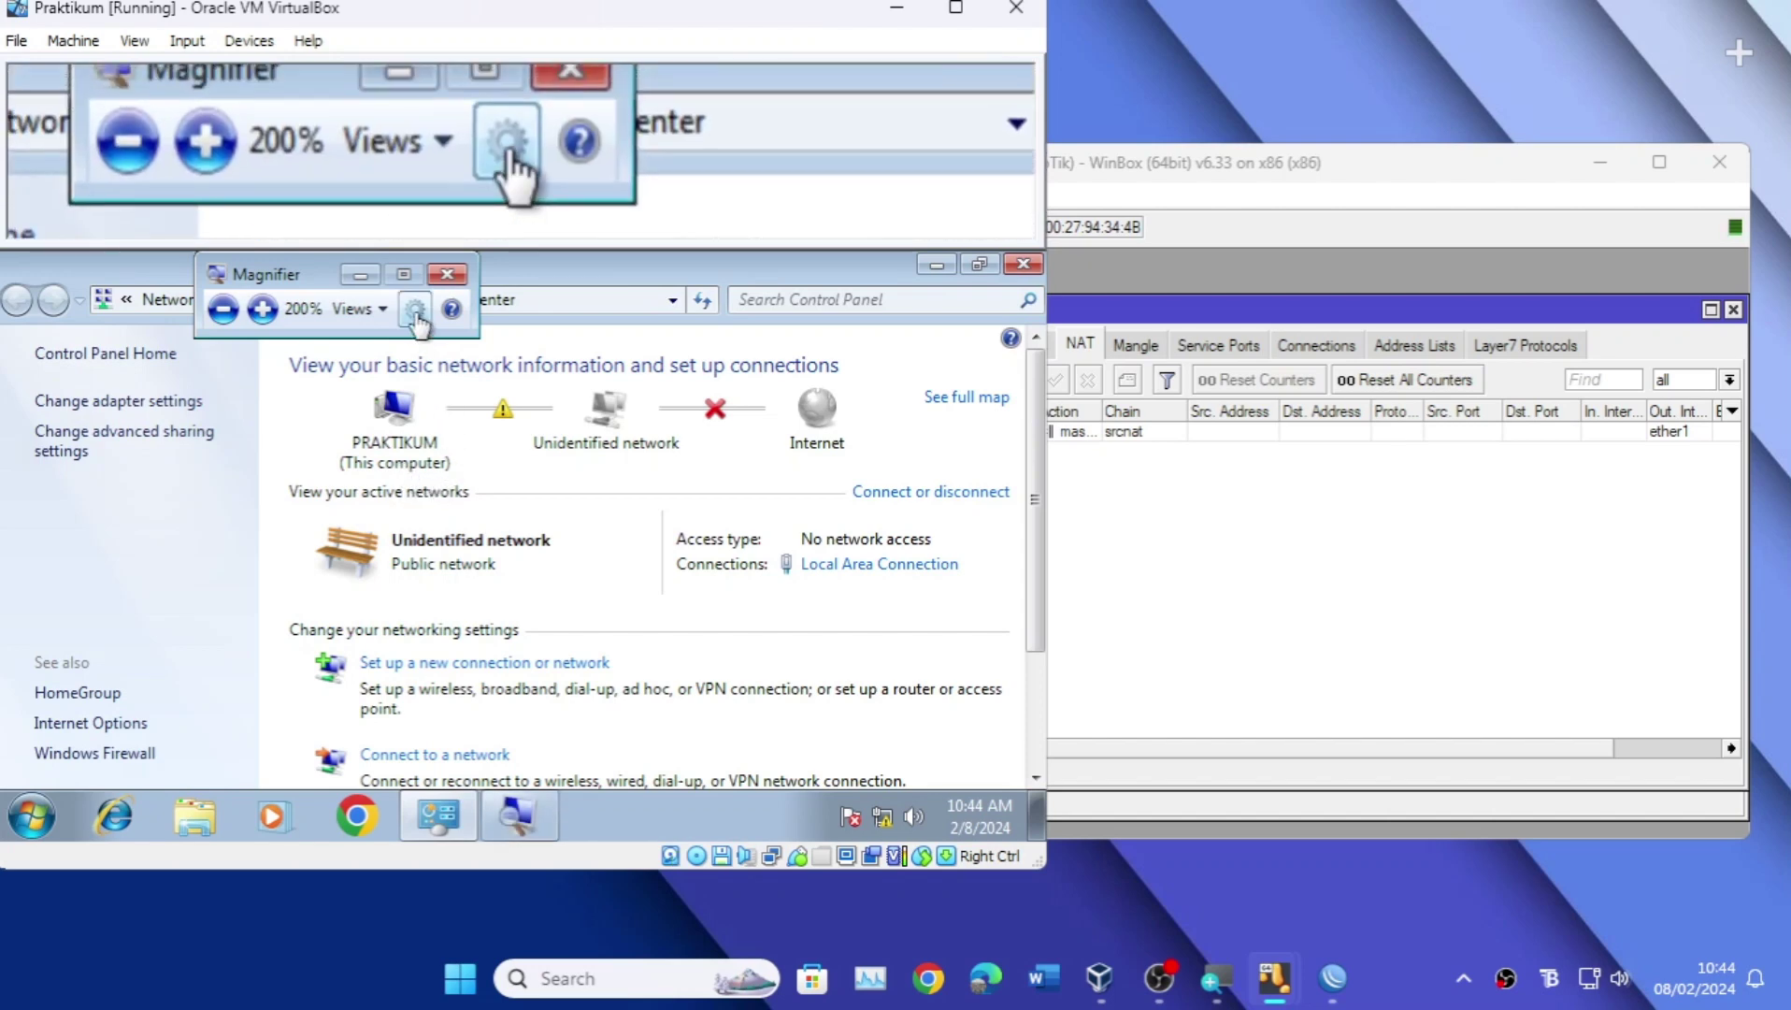
left_click(447, 274)
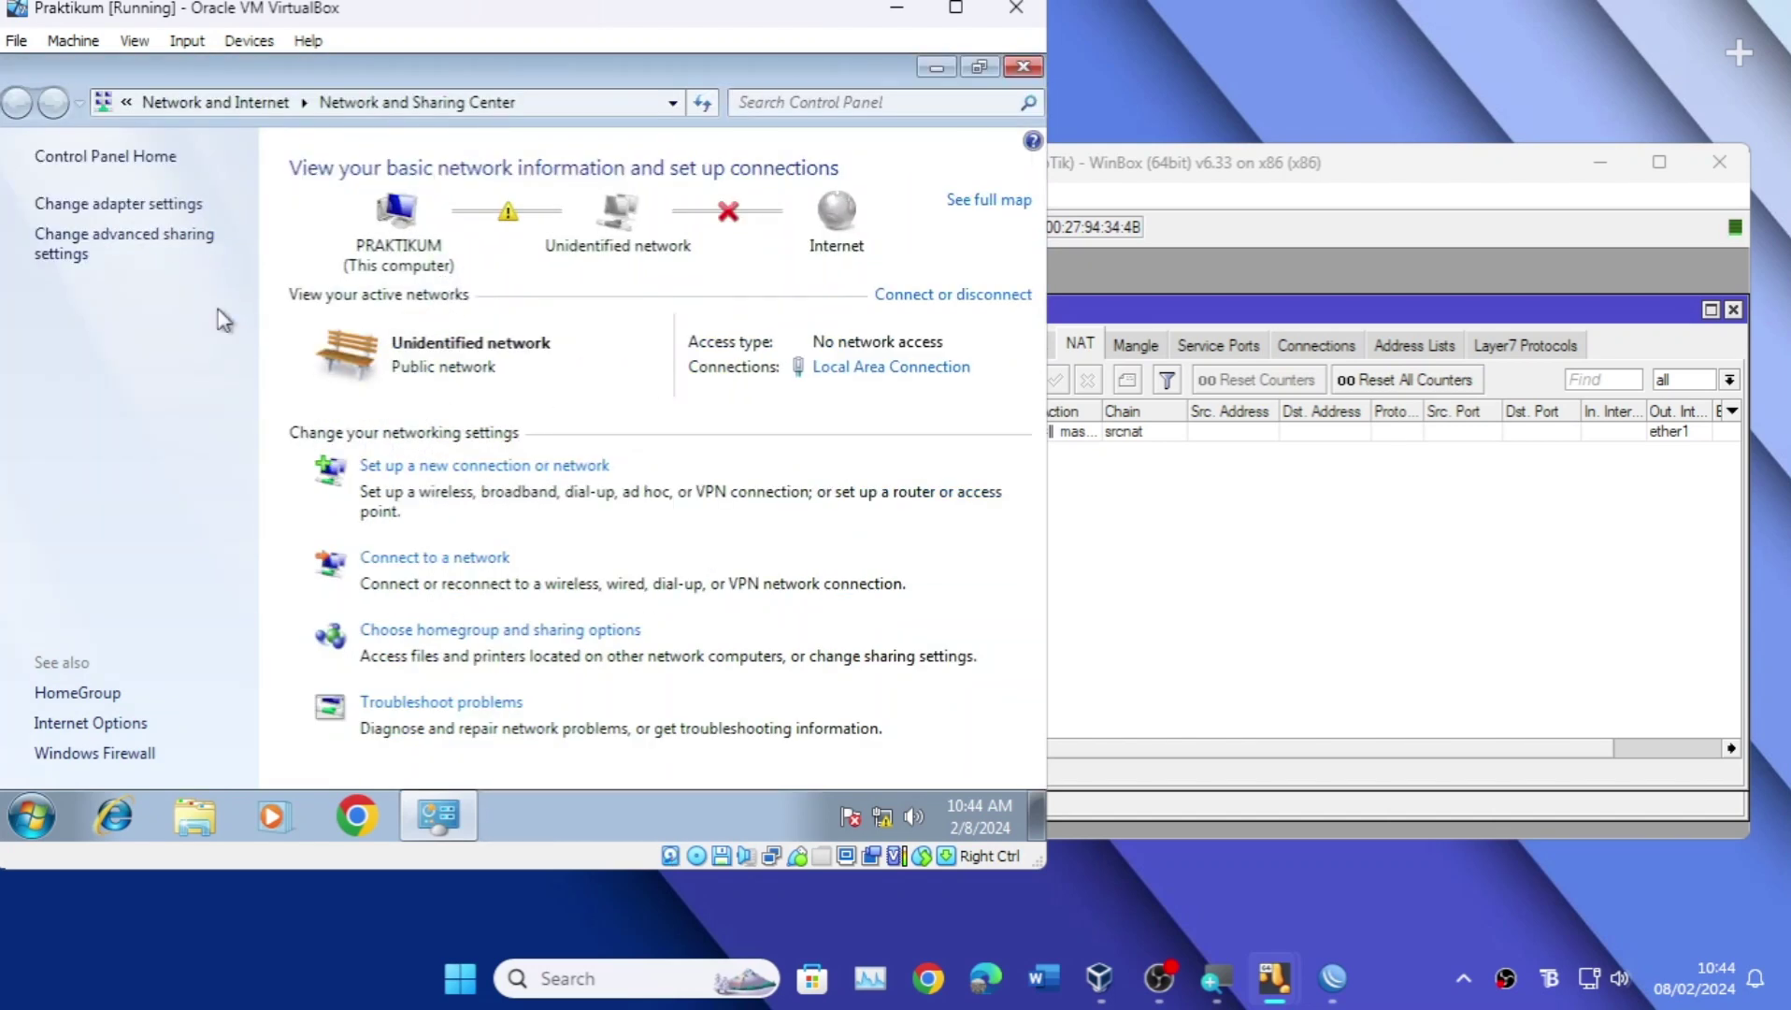
Step: Disable and then re-enable the Local Area Connection adapter
left_click(168, 203)
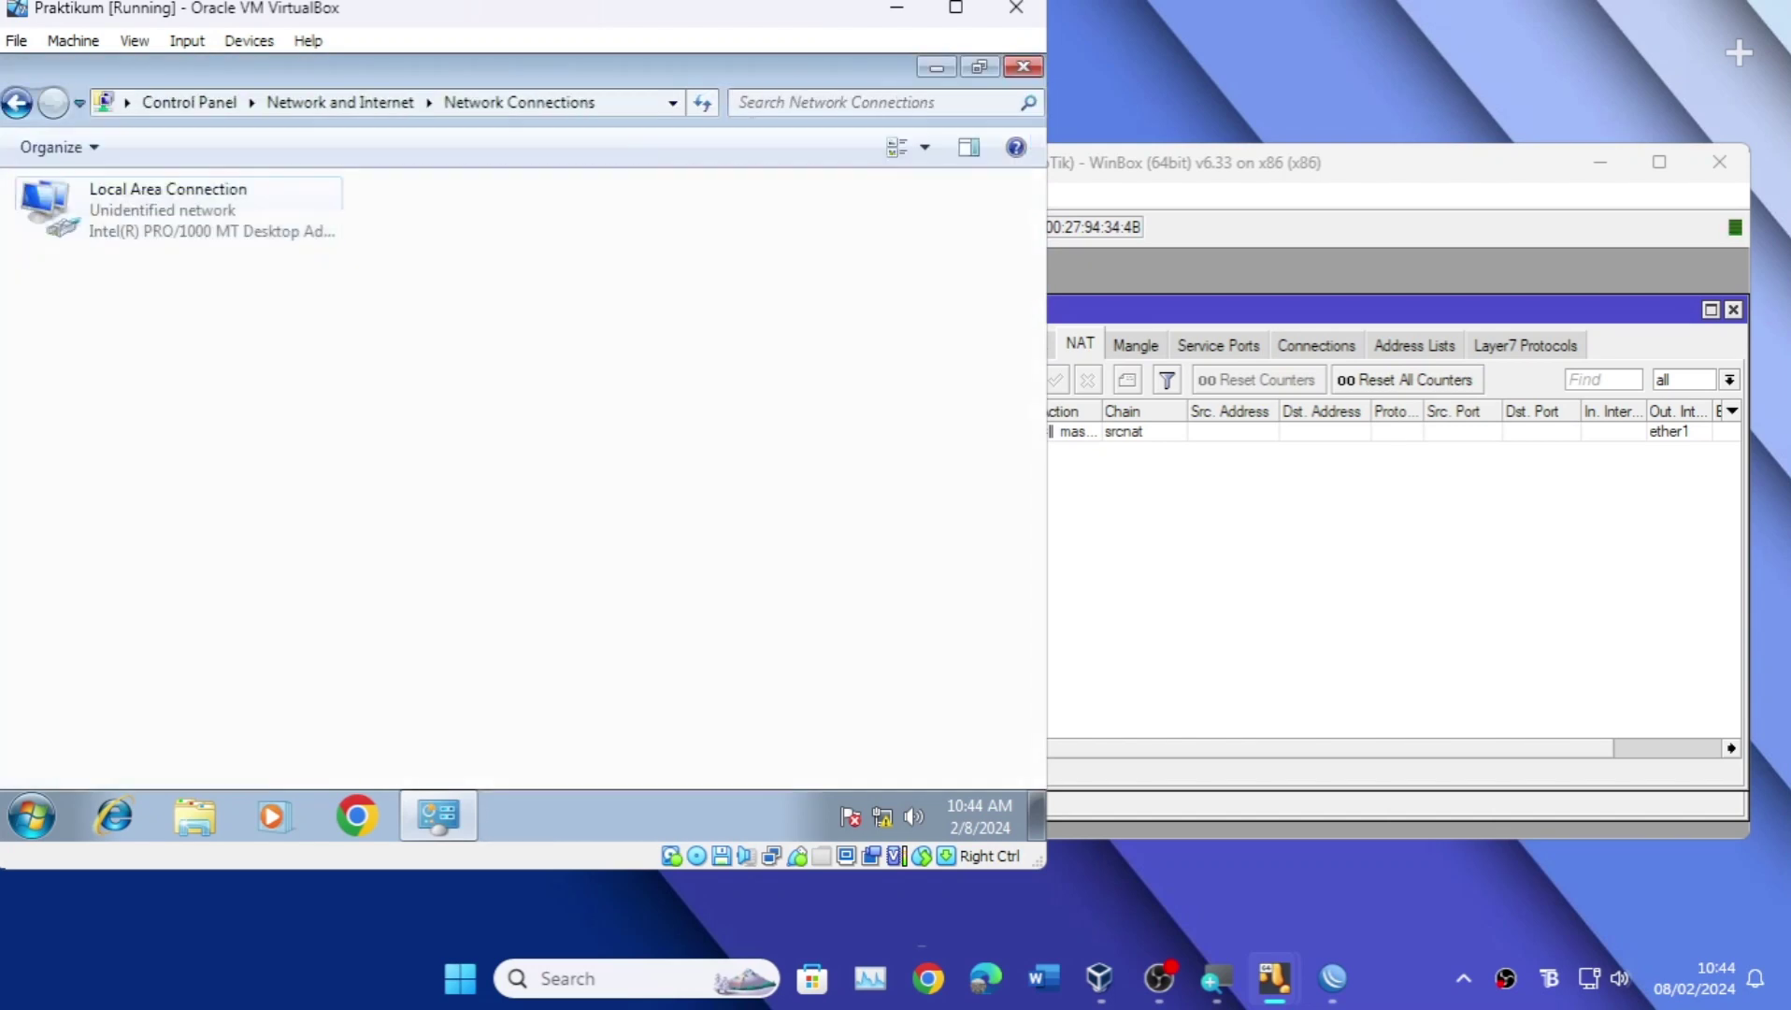
right_click(114, 230)
key("Escape")
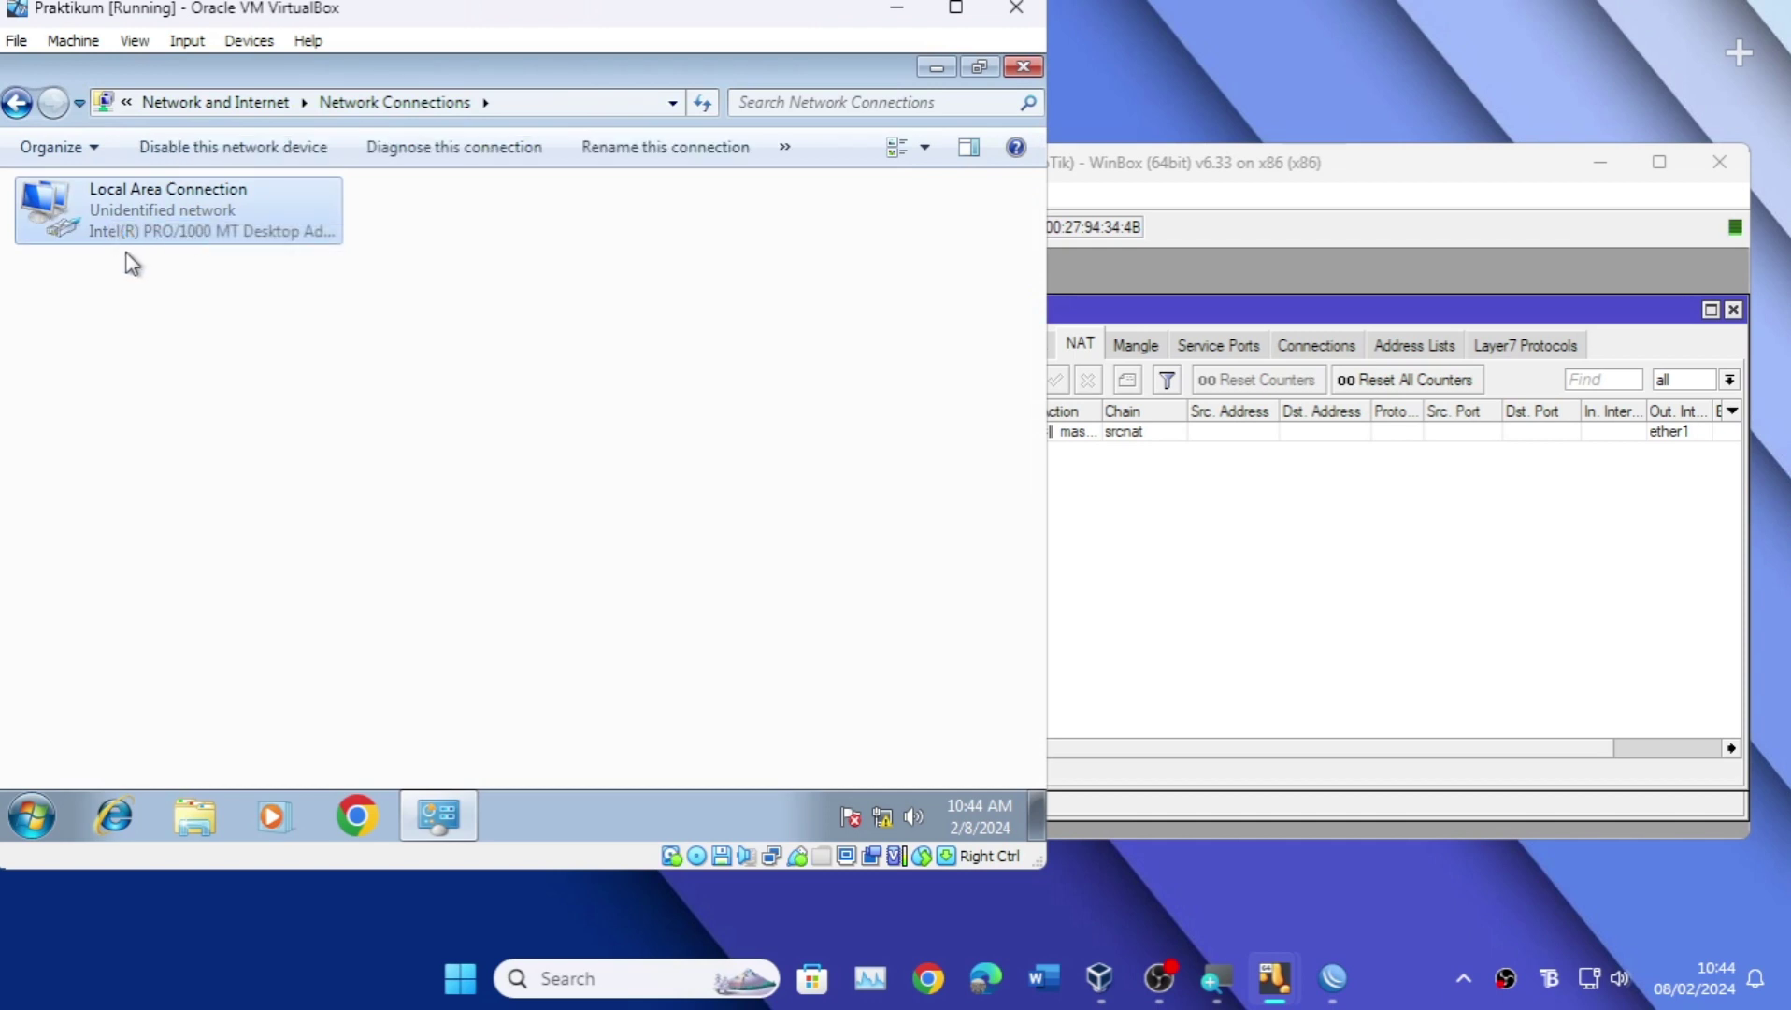
left_click(189, 911)
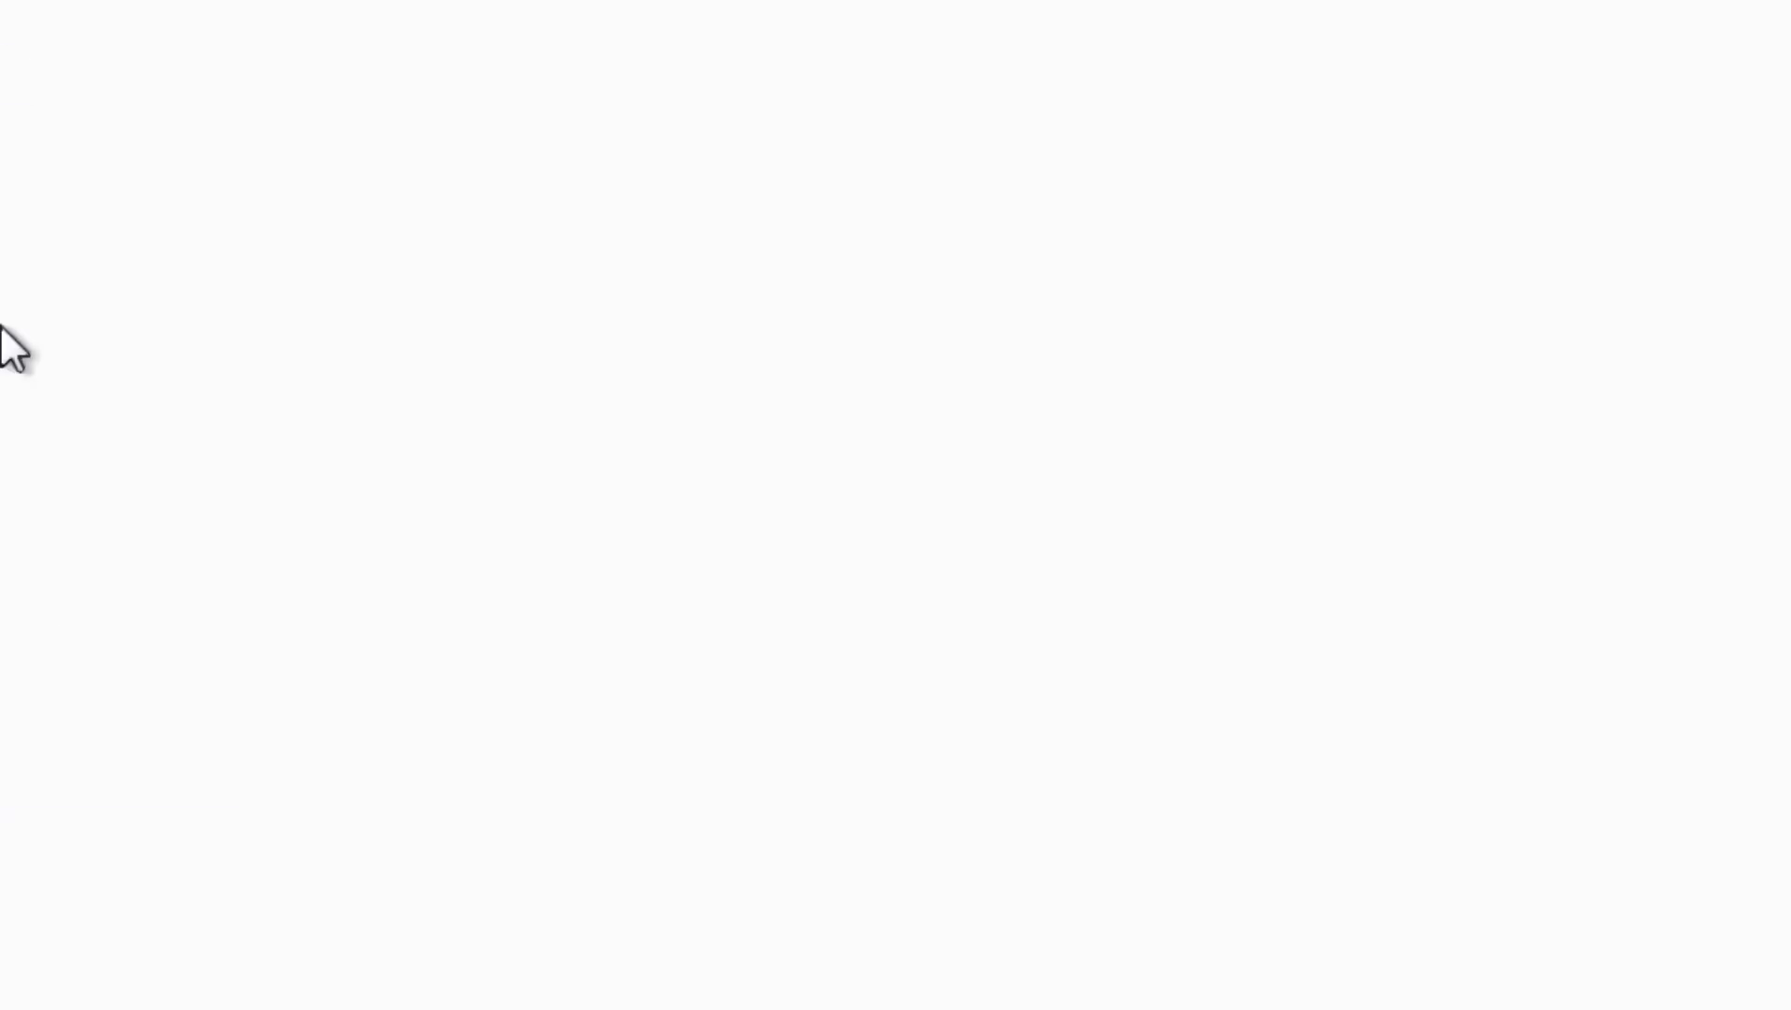
right_click(185, 329)
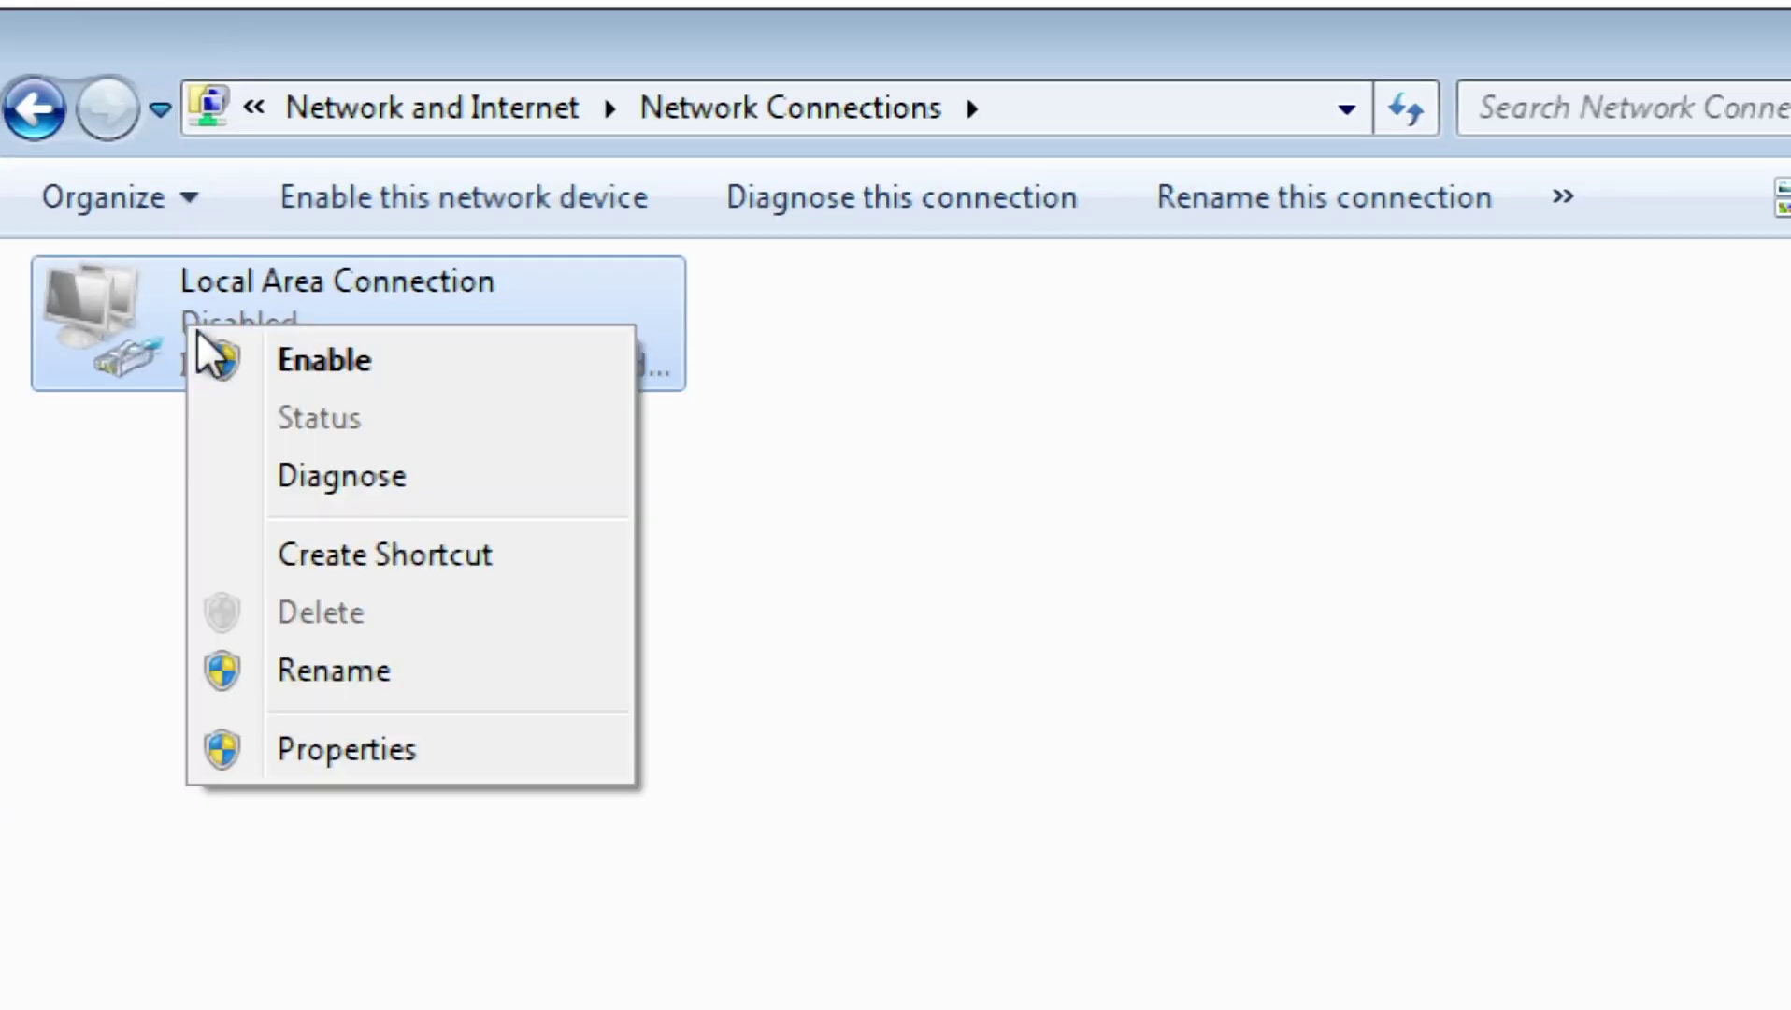
left_click(297, 365)
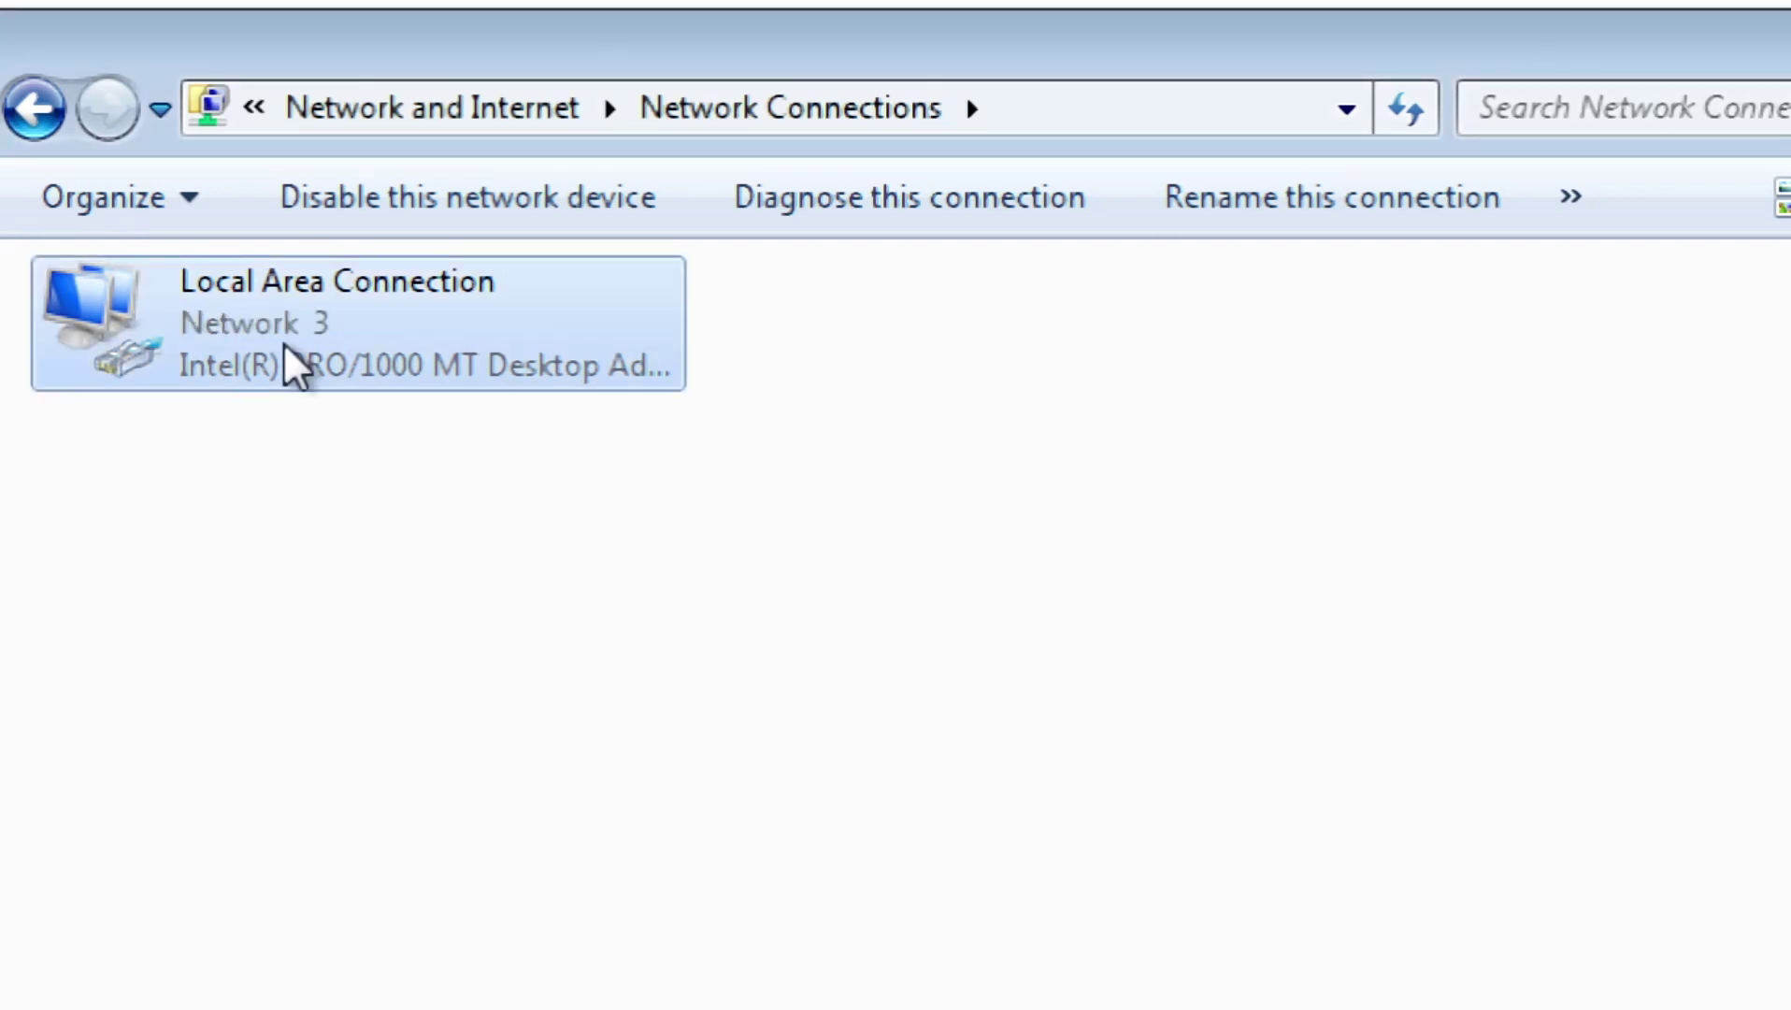
Step: Confirm the connection details show DHCP address 192.168.200.254 with Internet access, then close them
right_click(217, 339)
left_click(336, 439)
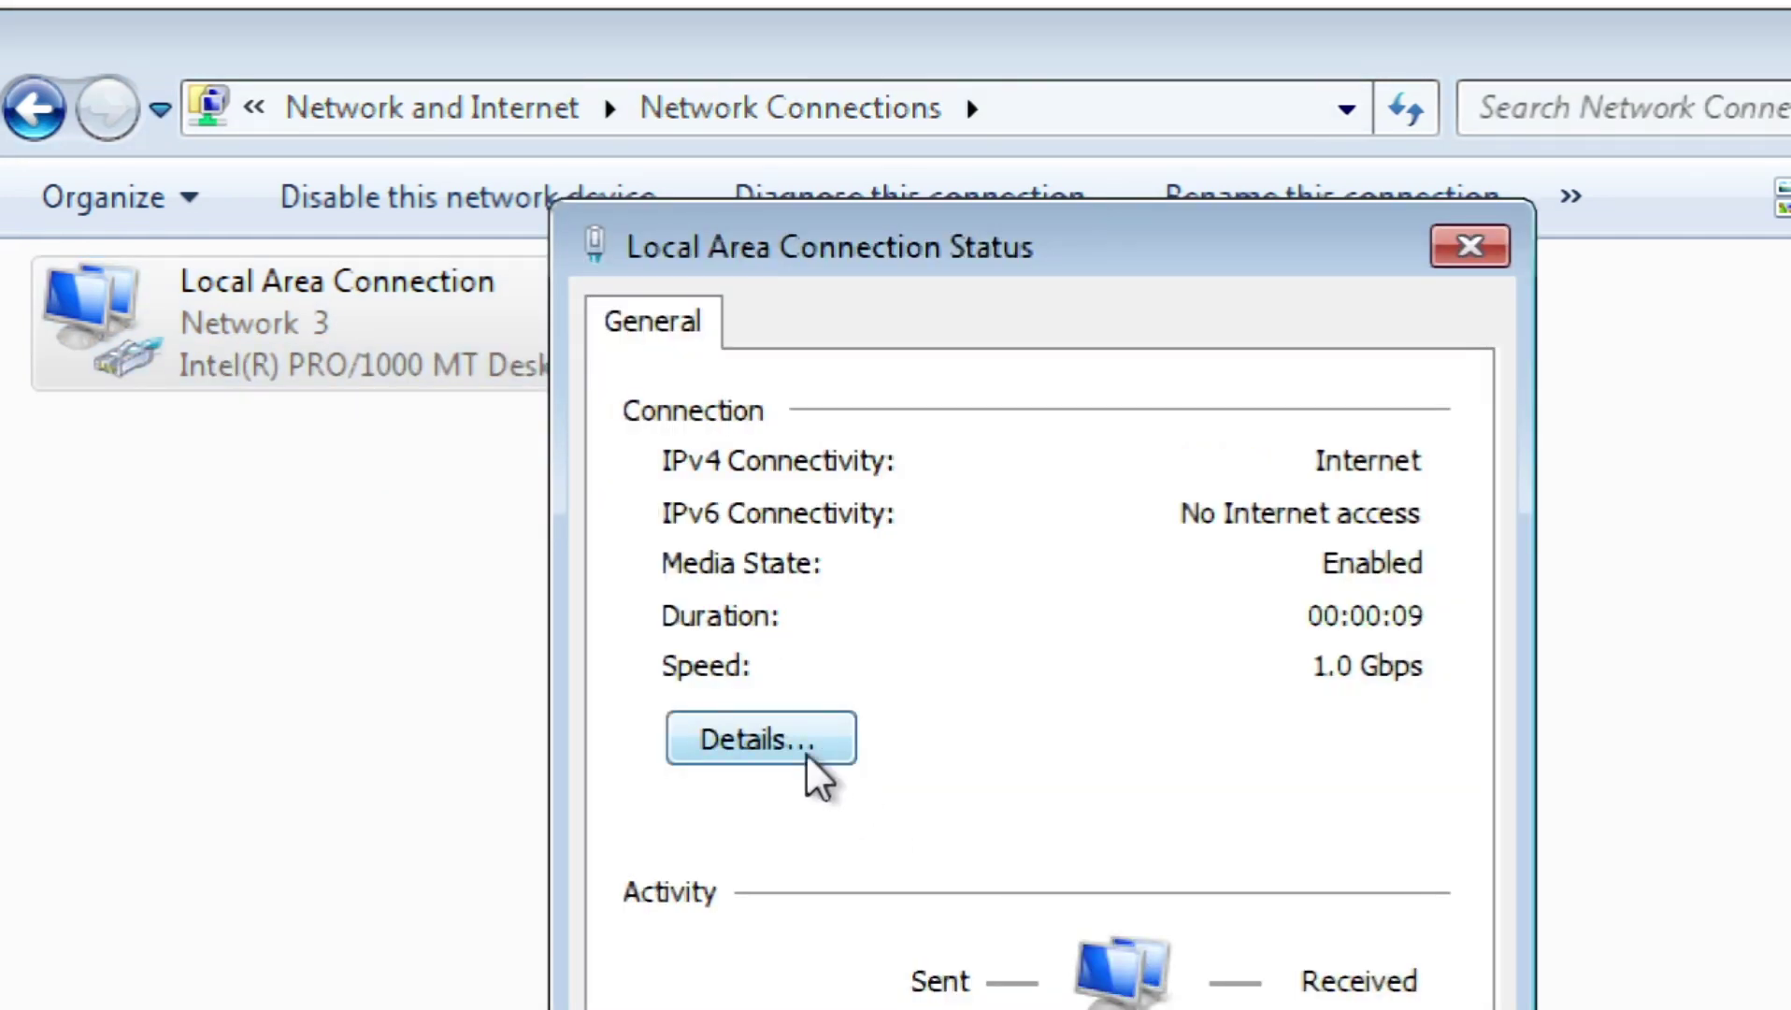
left_click(806, 754)
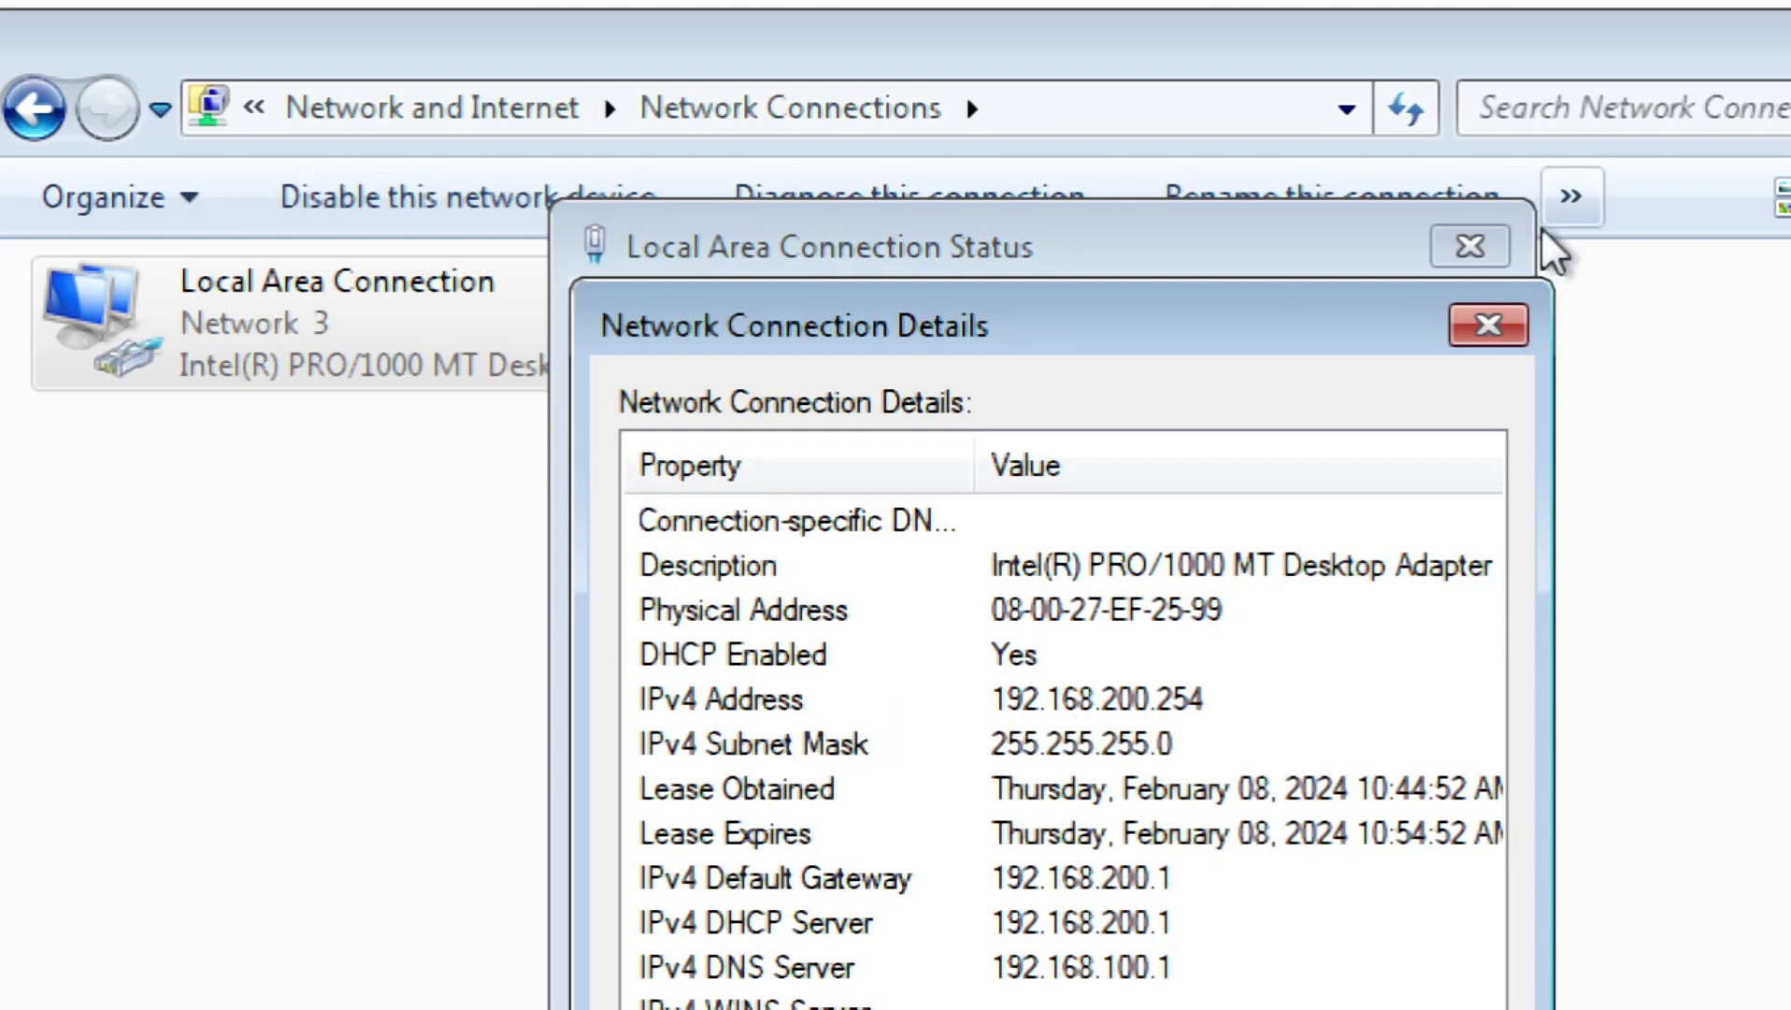
left_click(1516, 322)
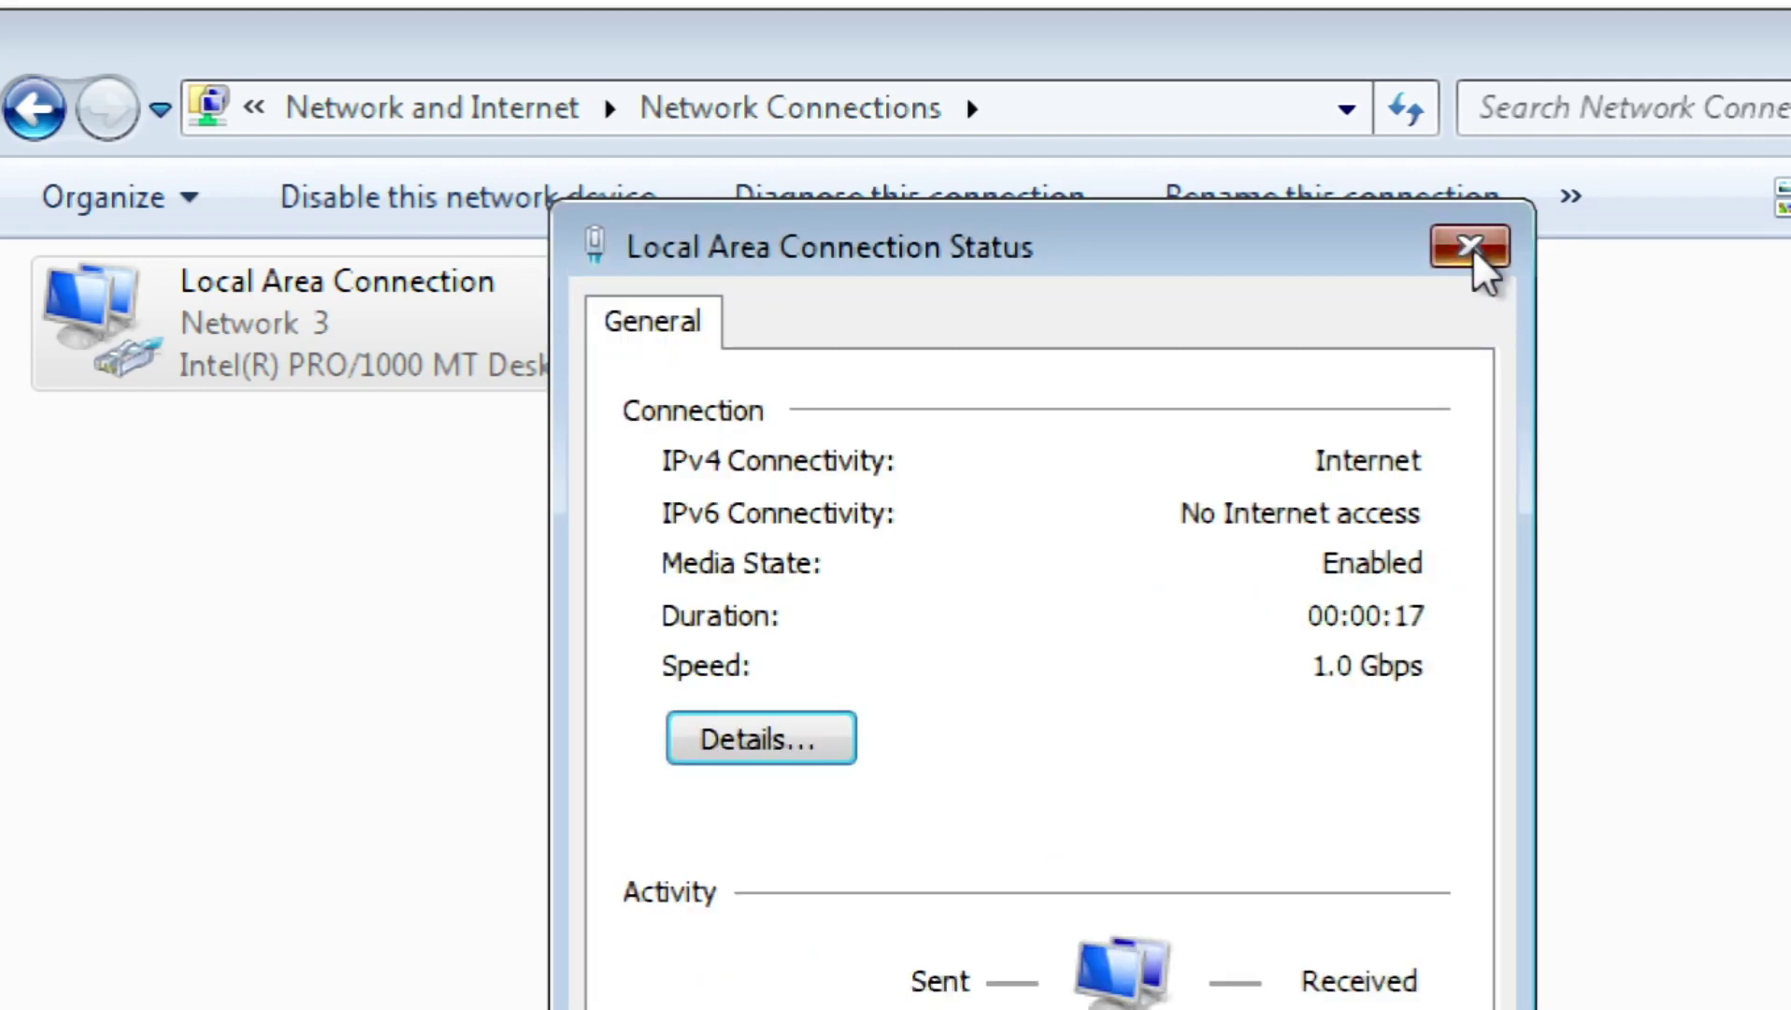
left_click(1471, 247)
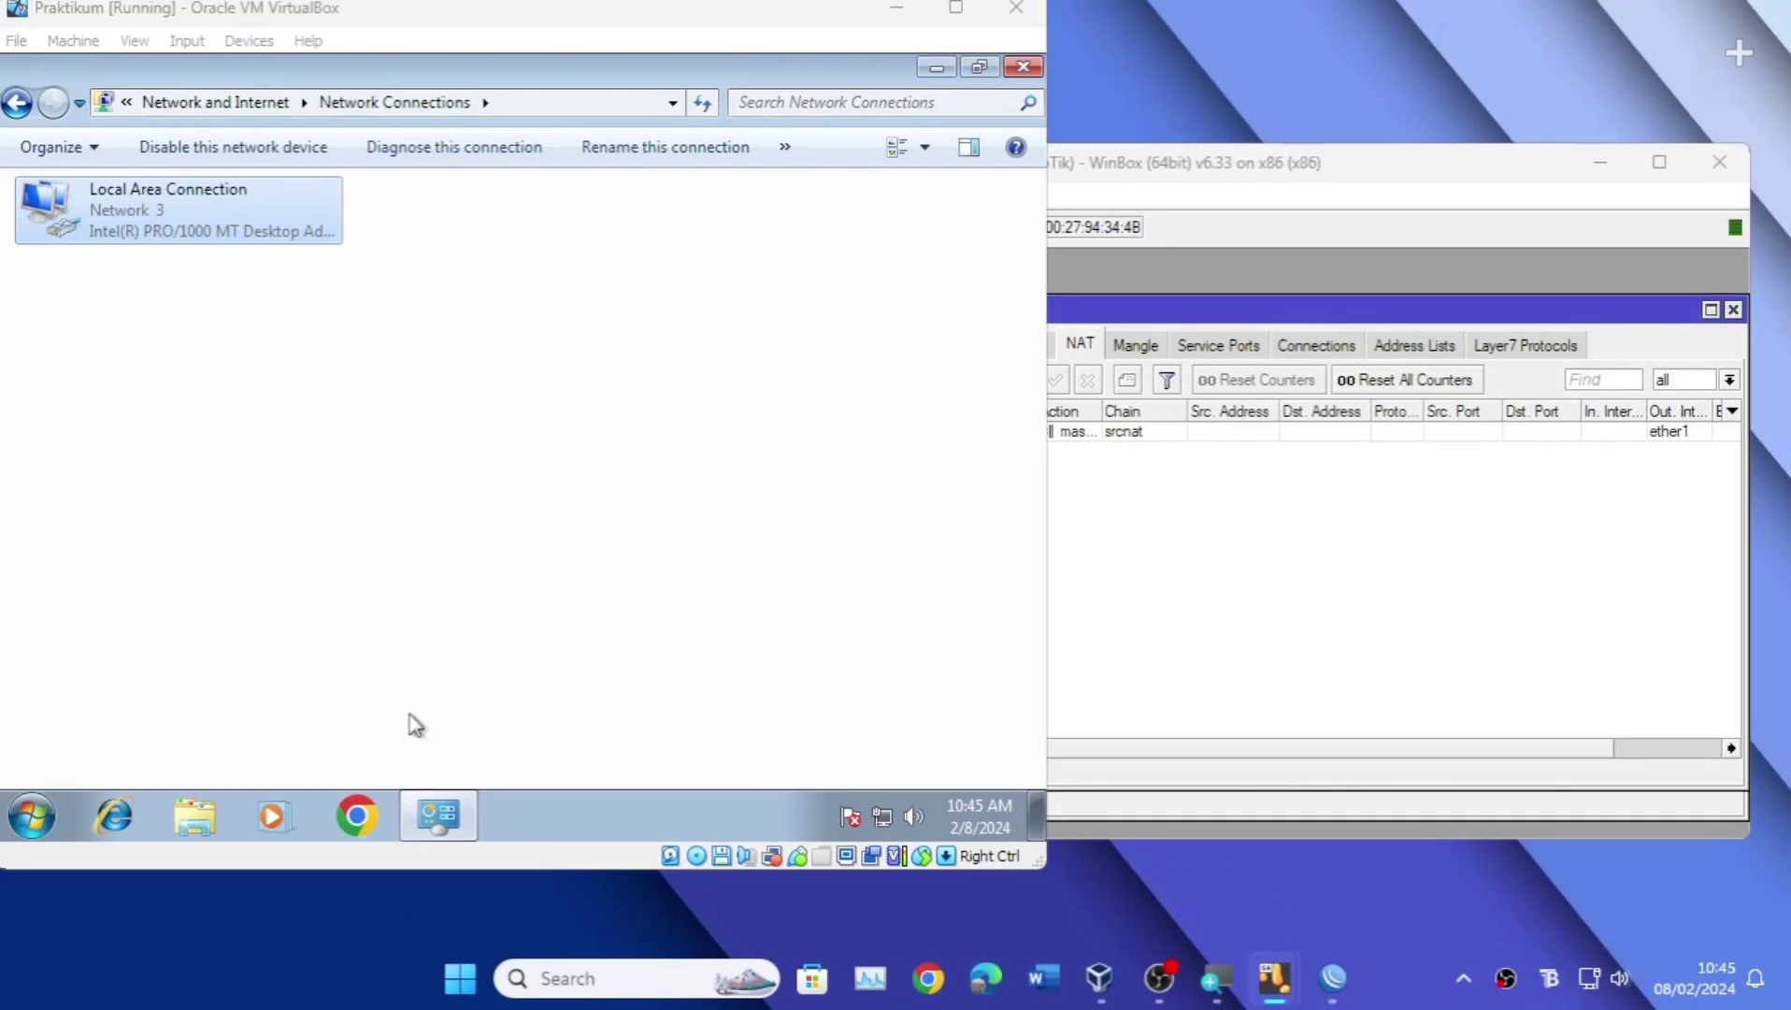
Step: Search 'fb' in Chrome and open Facebook, then close Chrome and Network Connections
left_click(387, 815)
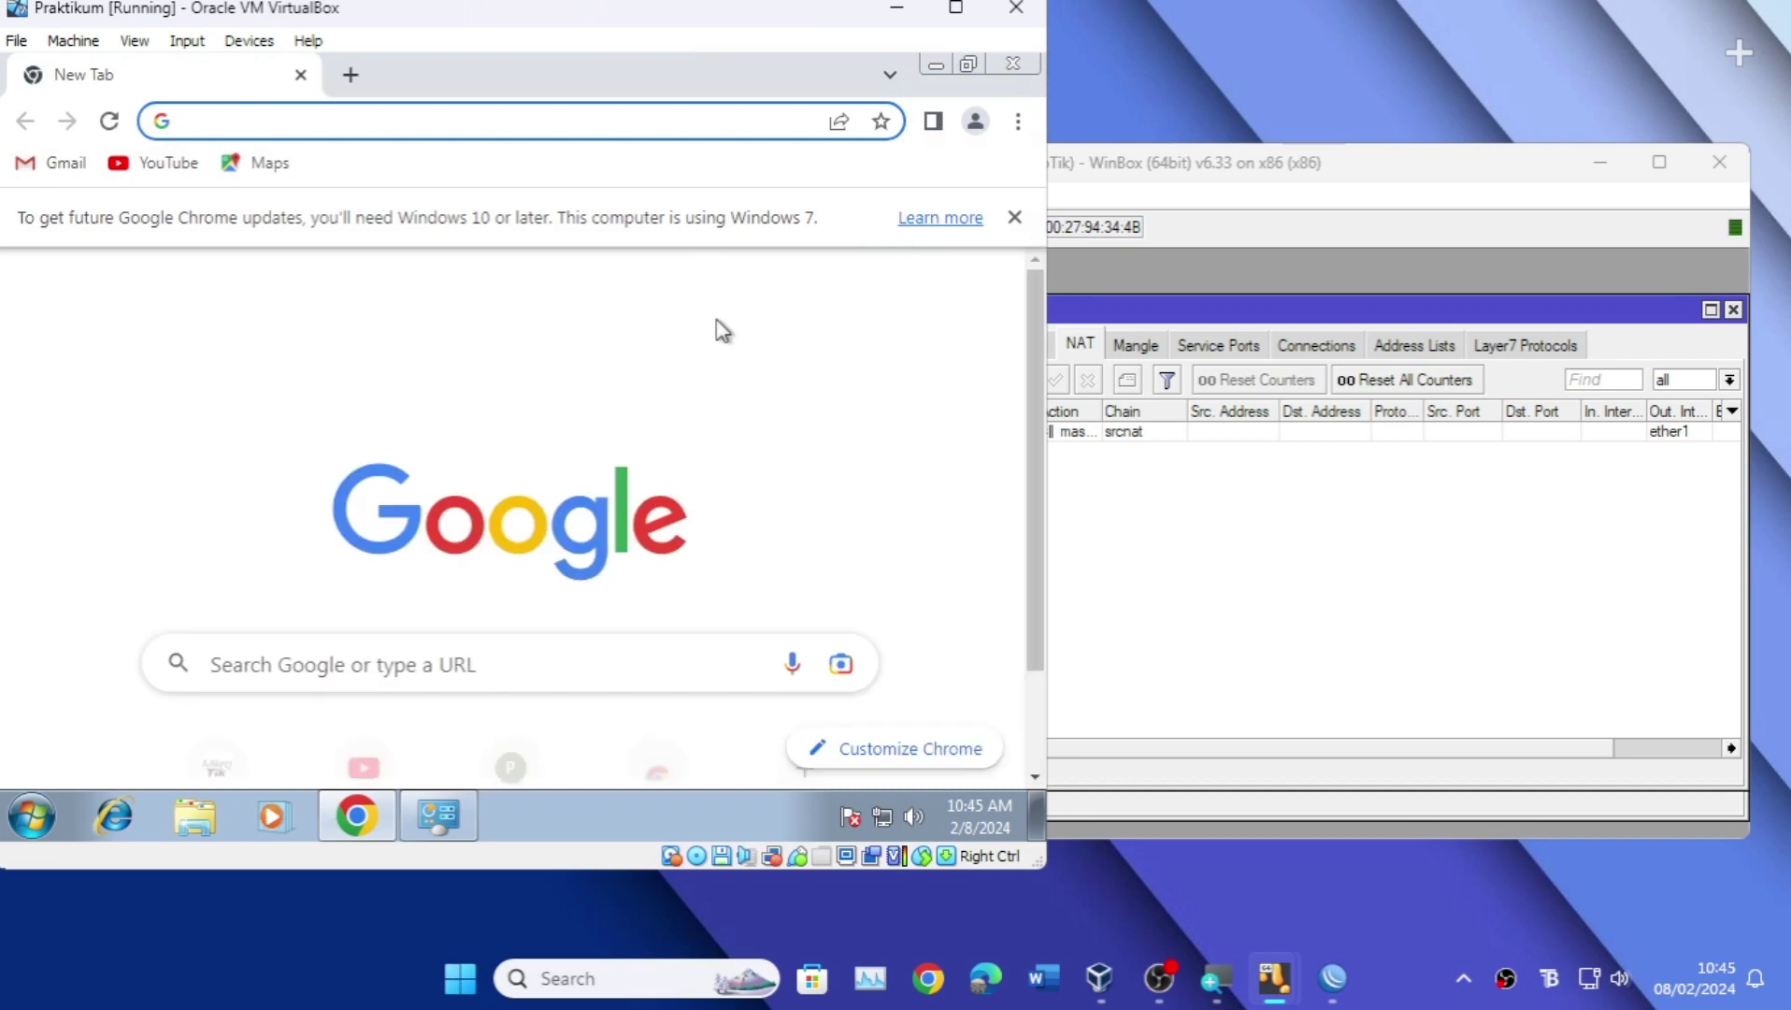
type("fb")
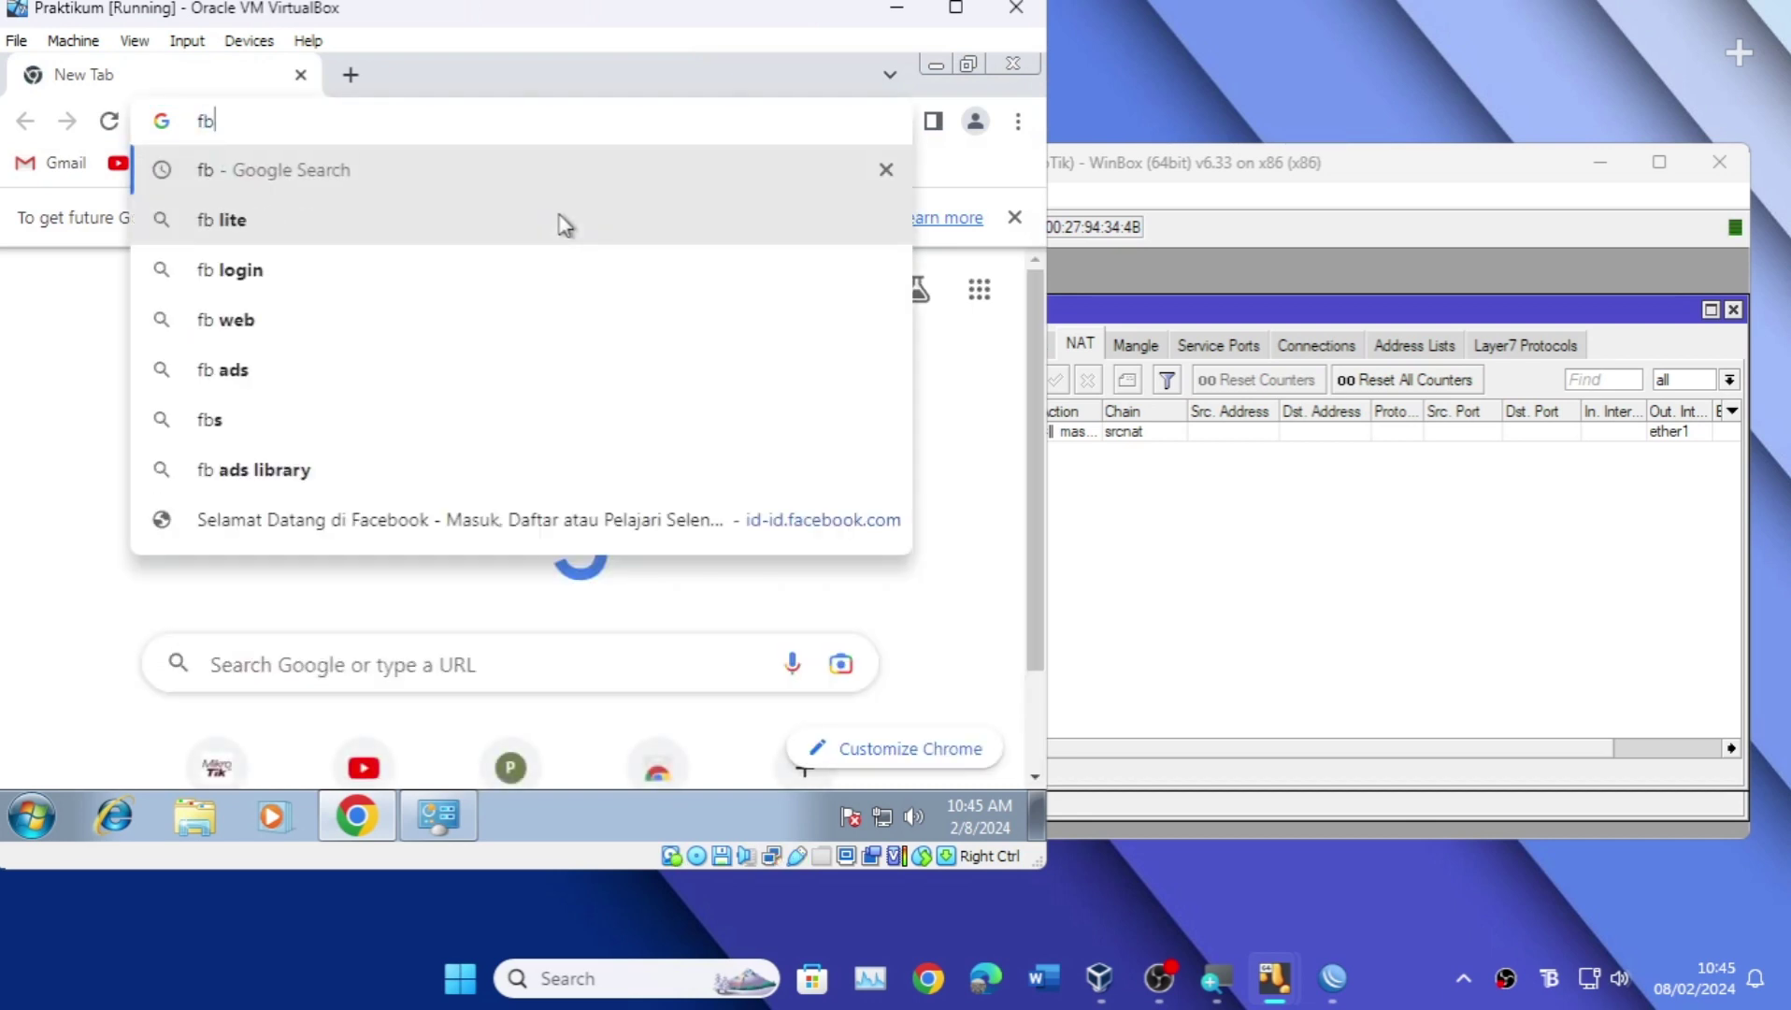
key("Return")
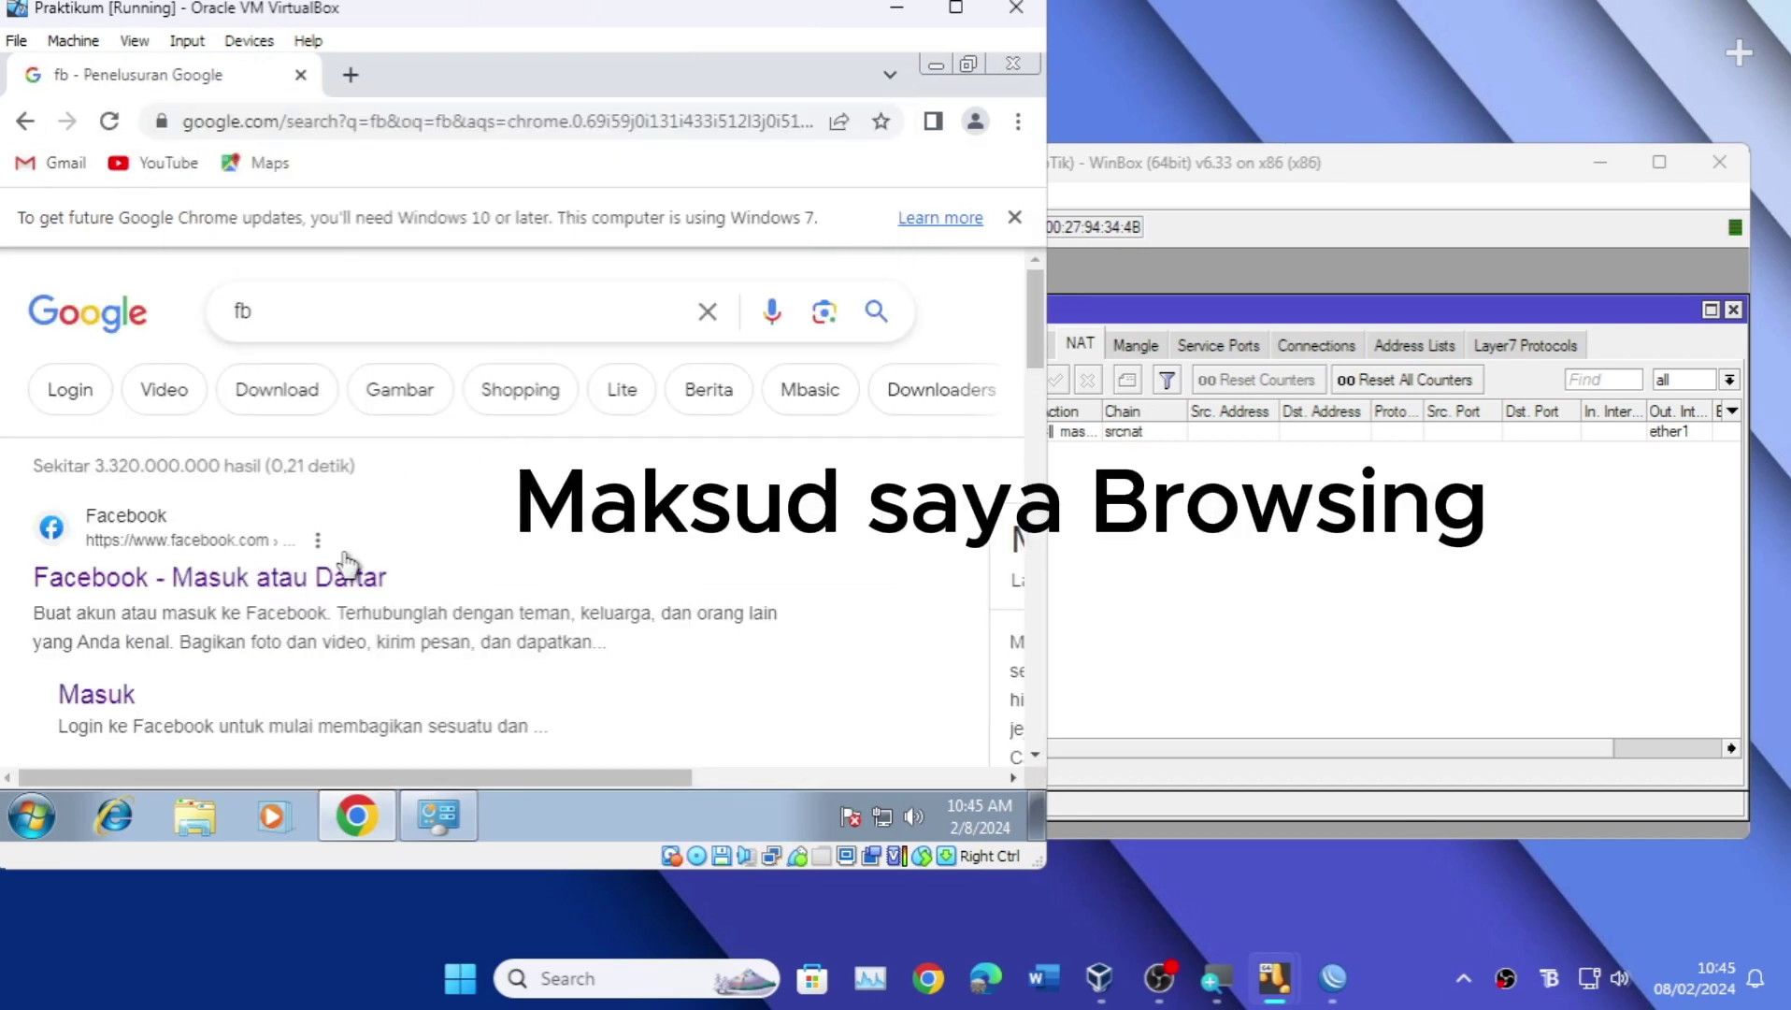
left_click(358, 573)
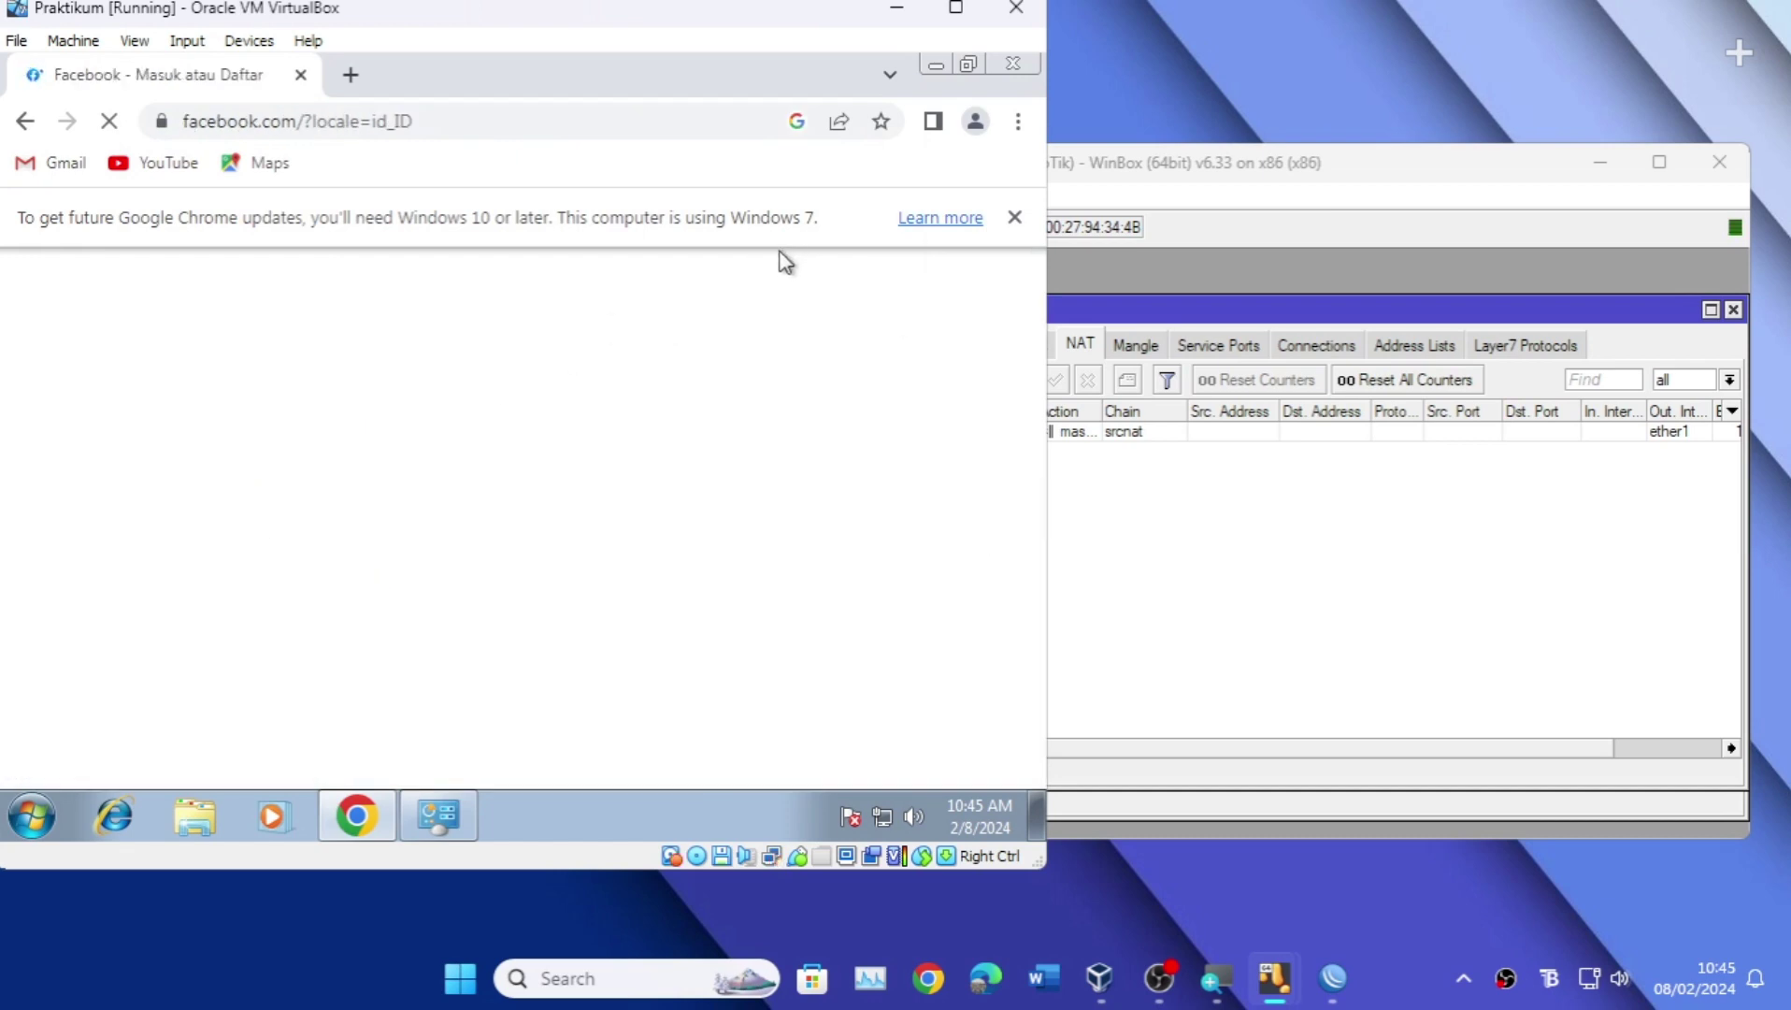
left_click(1012, 63)
left_click(1023, 64)
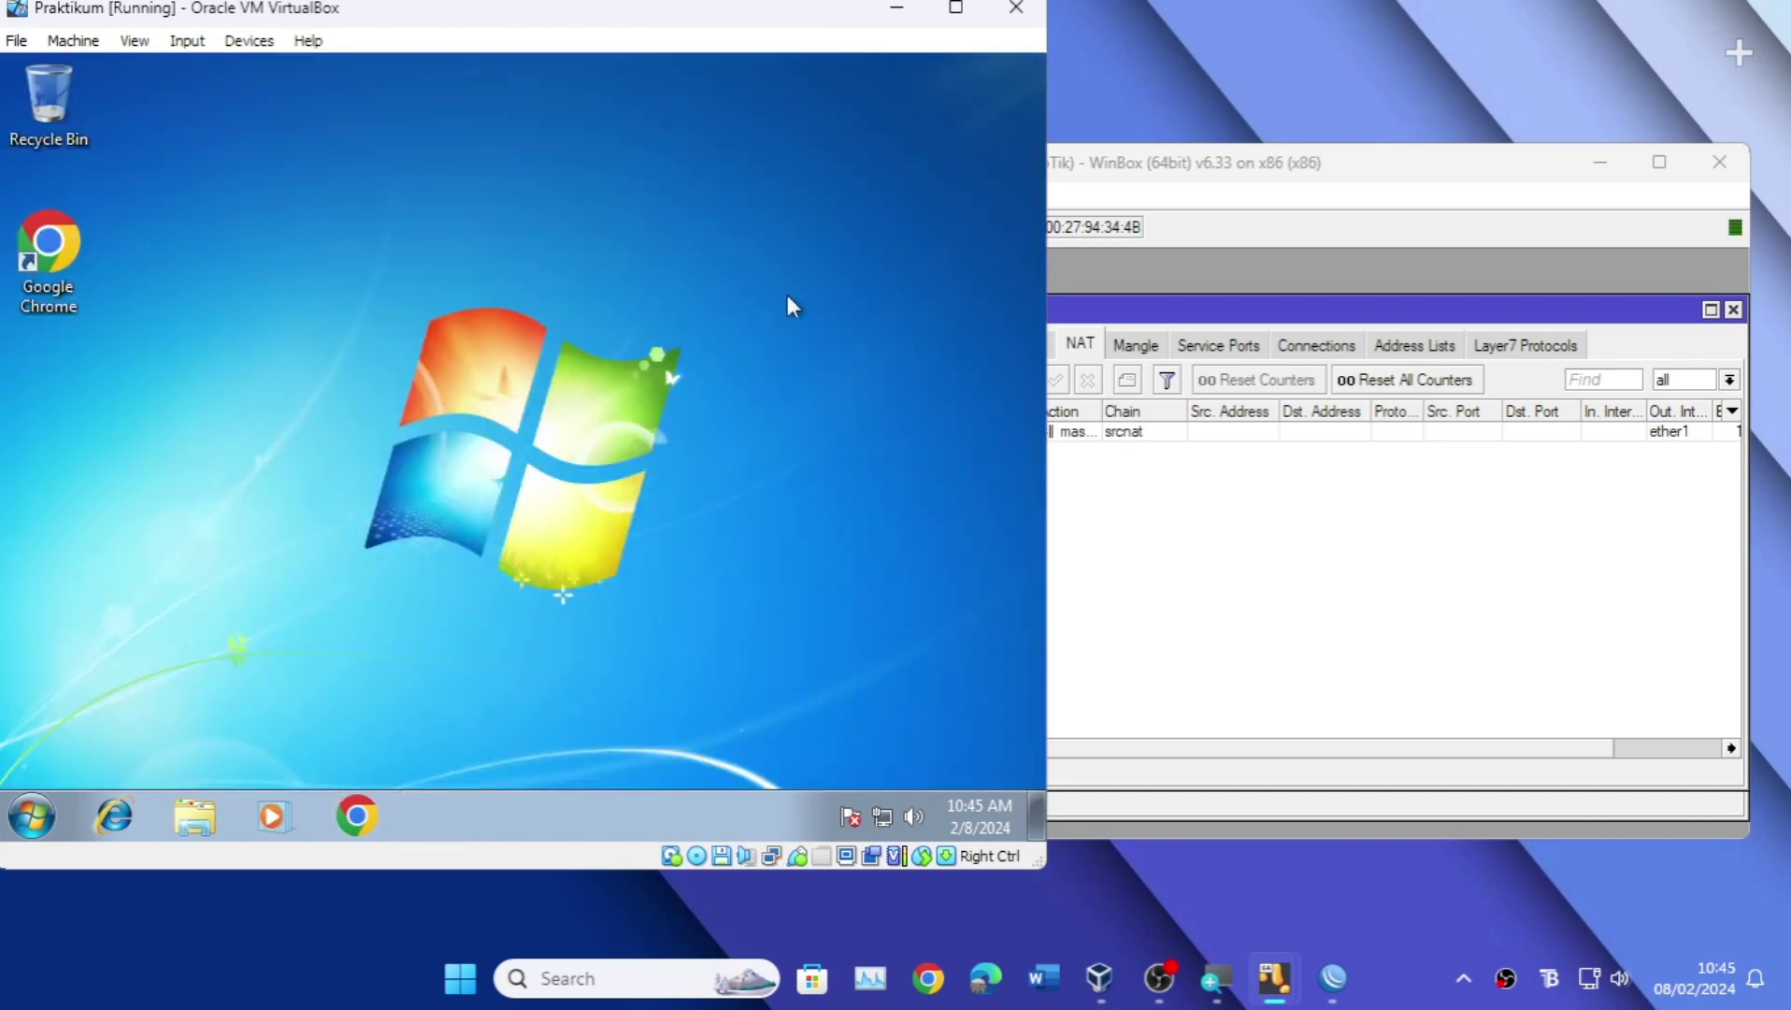
Step: Close the Firewall and DHCP Server windows and reopen IP > Firewall
left_click(1195, 538)
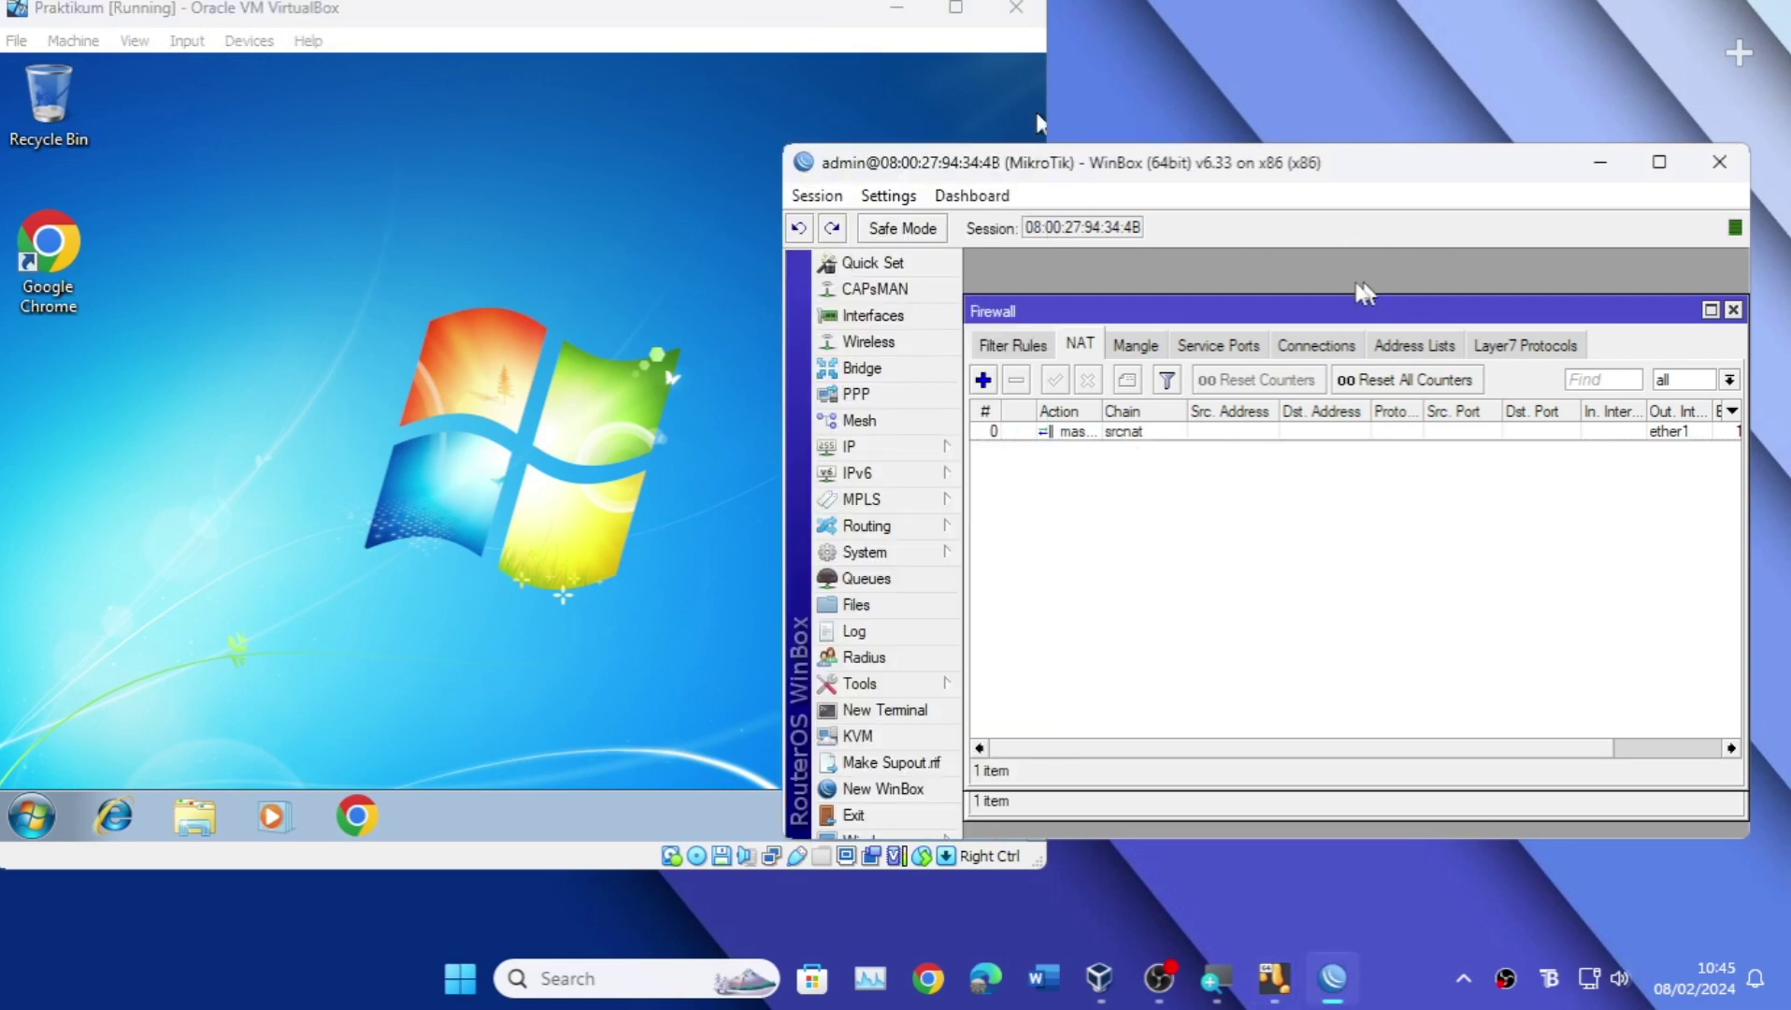
left_click(1580, 348)
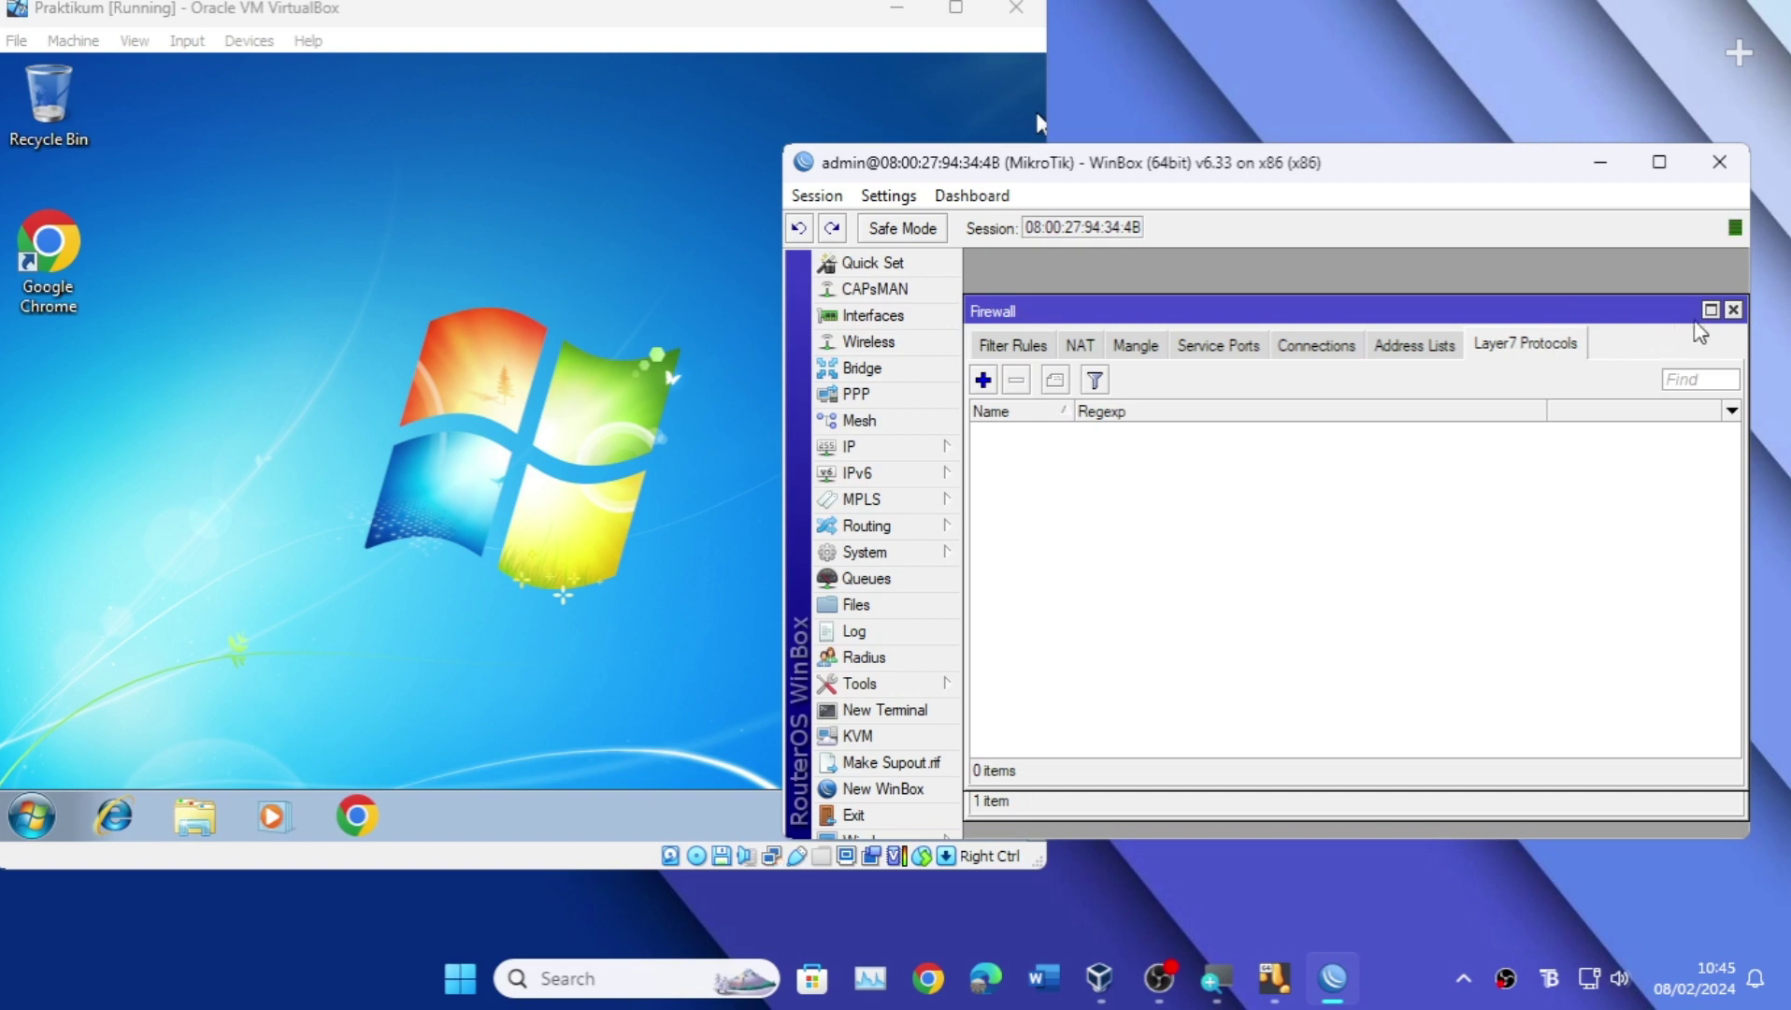
left_click(1733, 313)
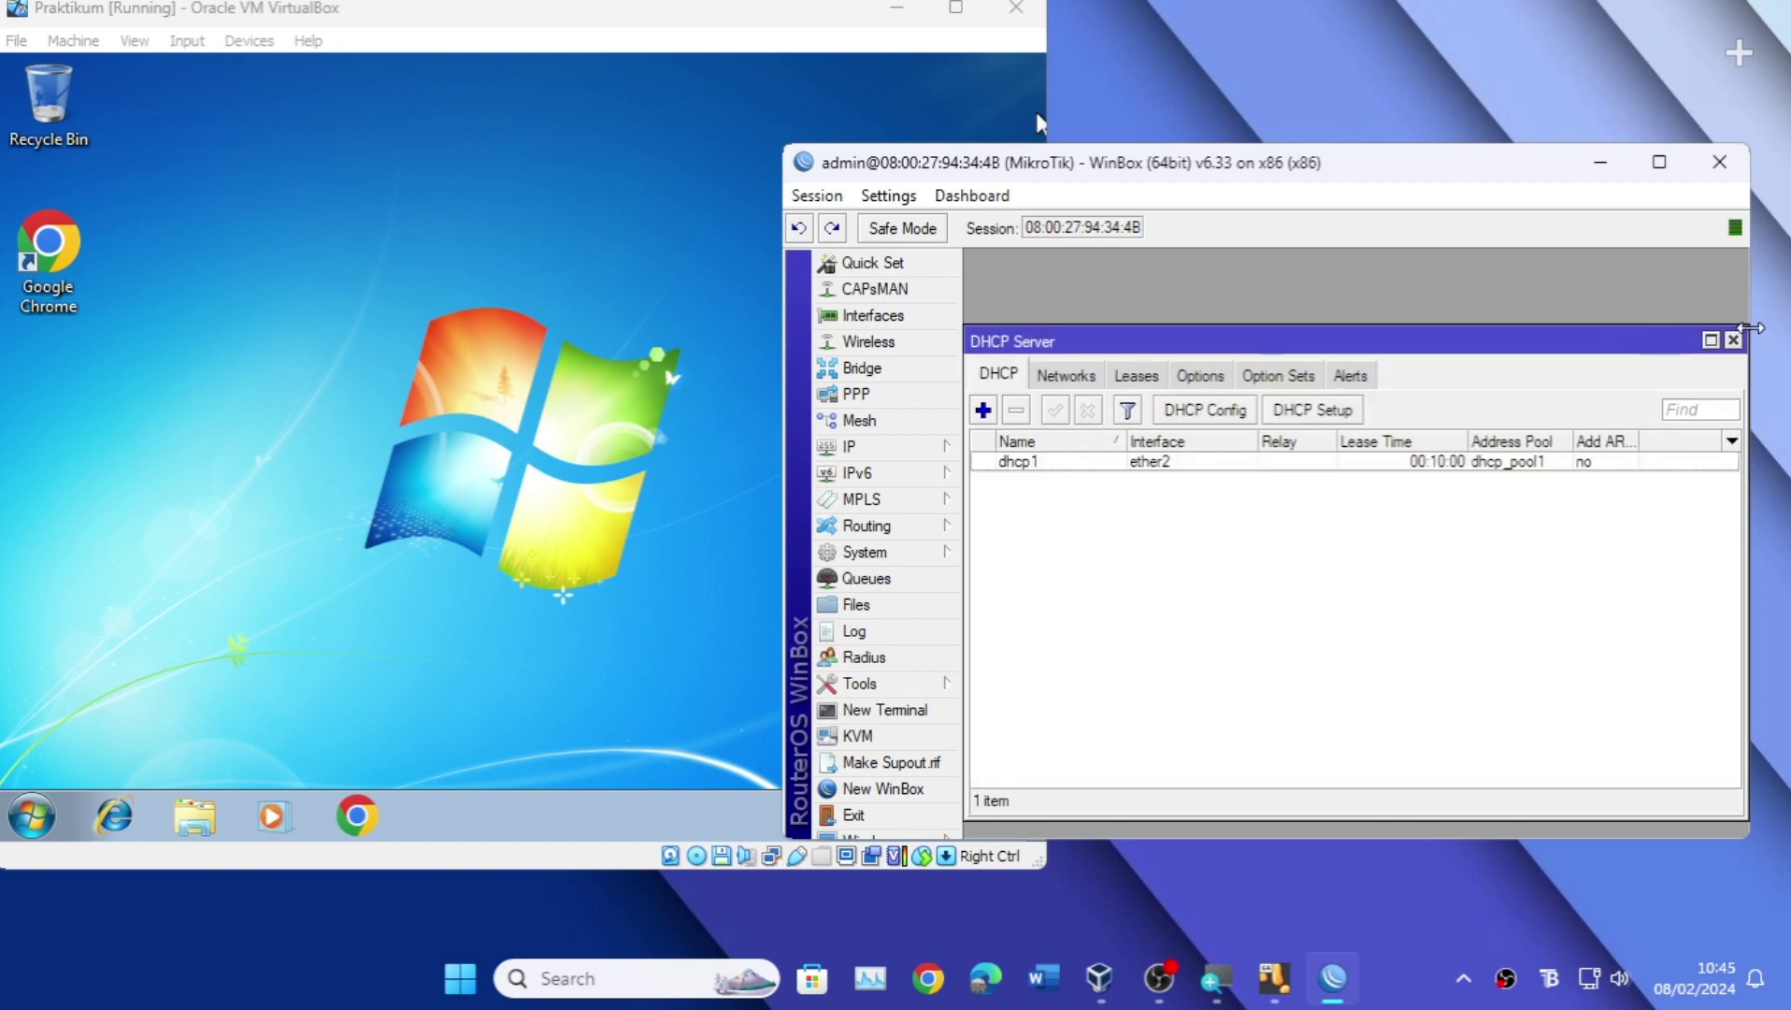
left_click(1734, 340)
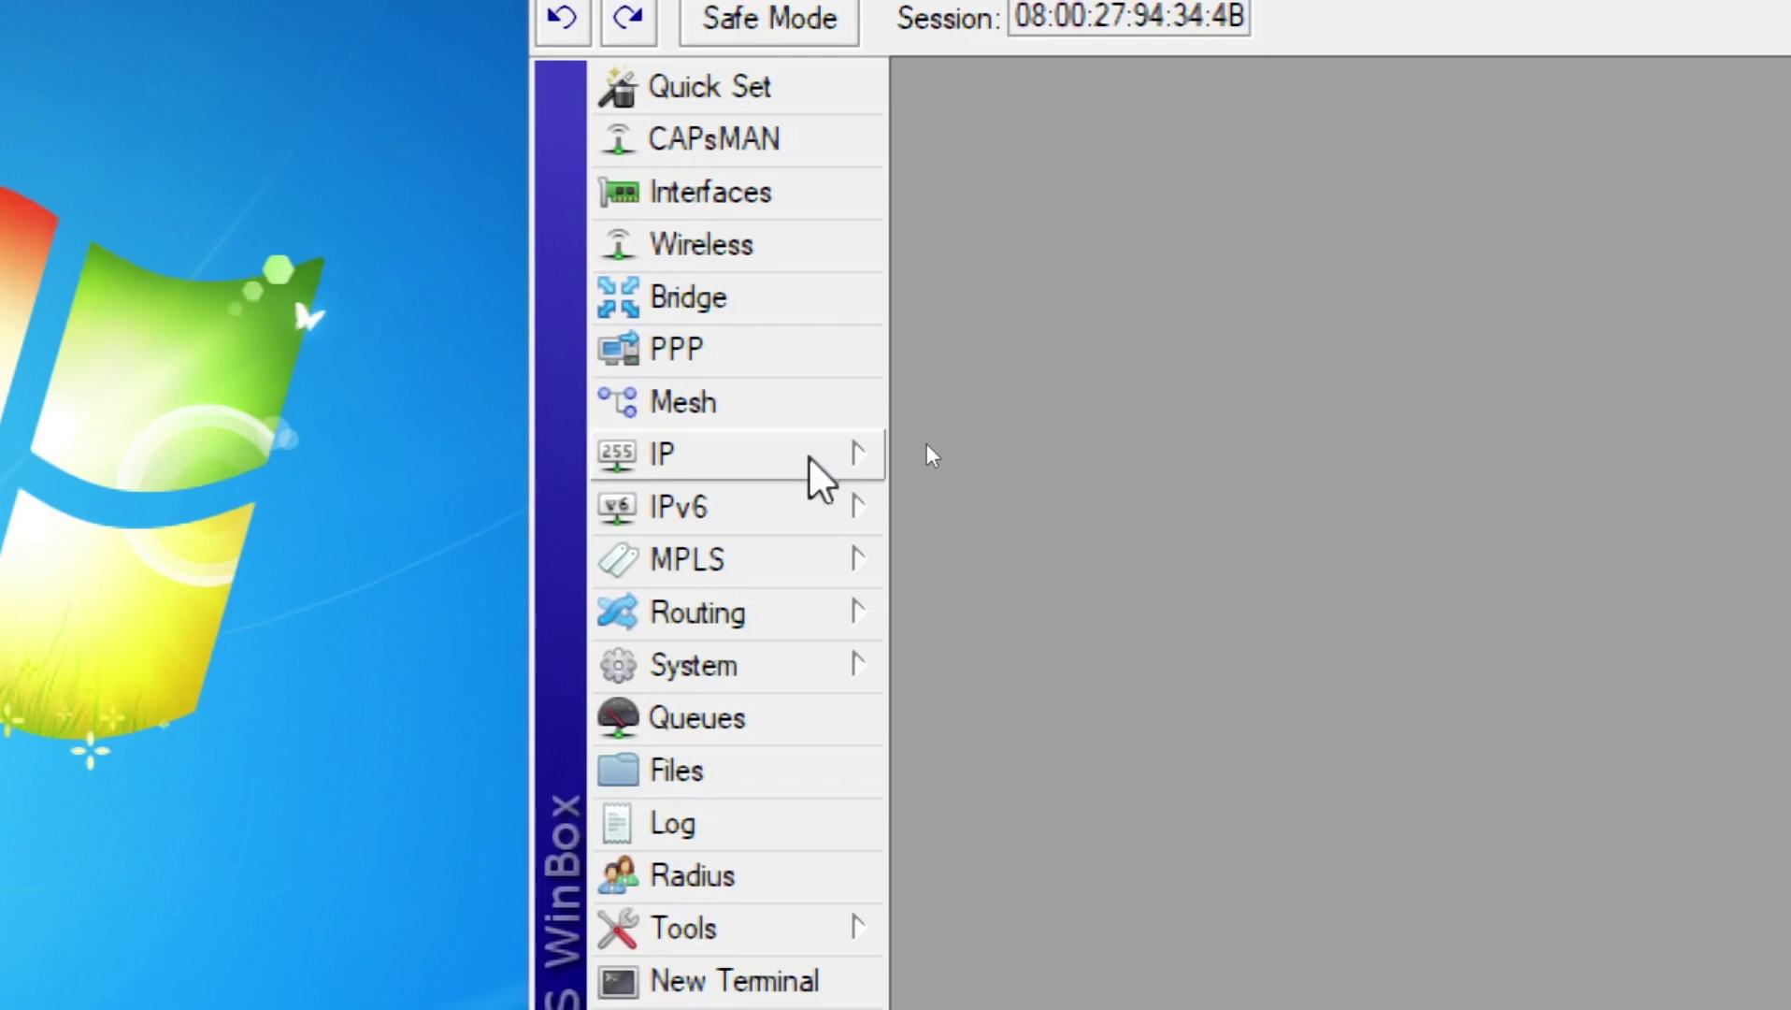
left_click(813, 456)
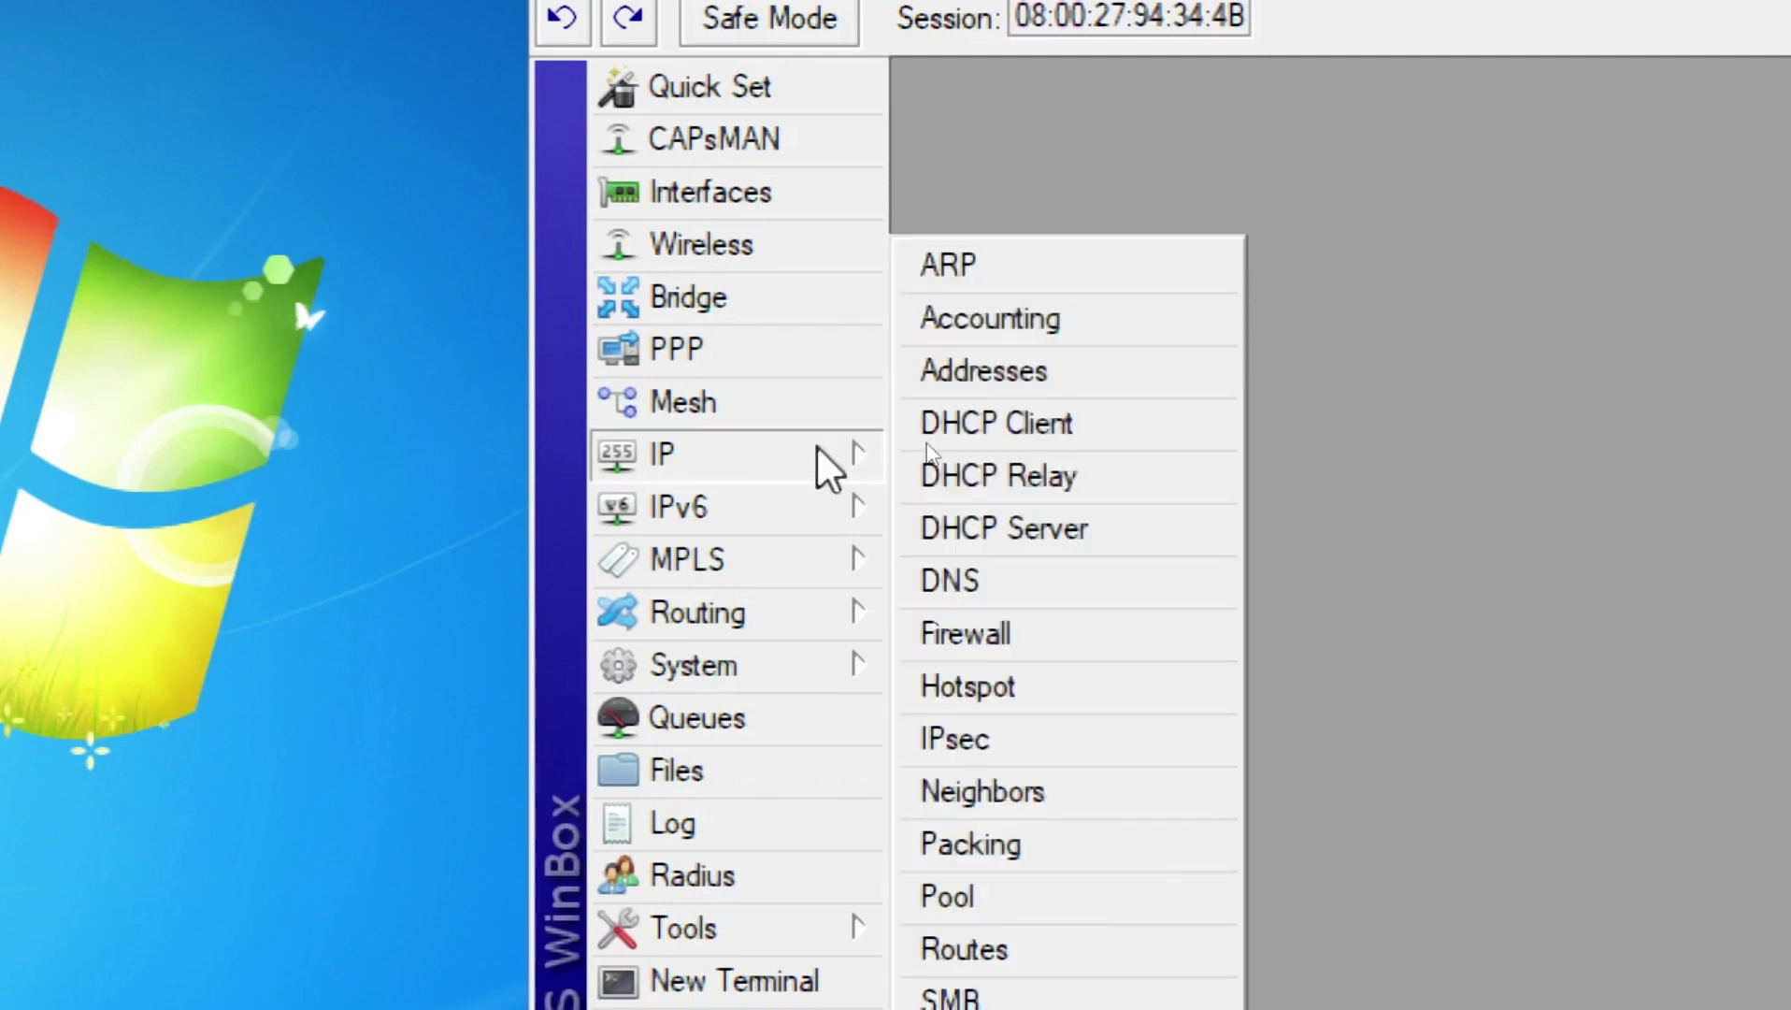
left_click(1021, 637)
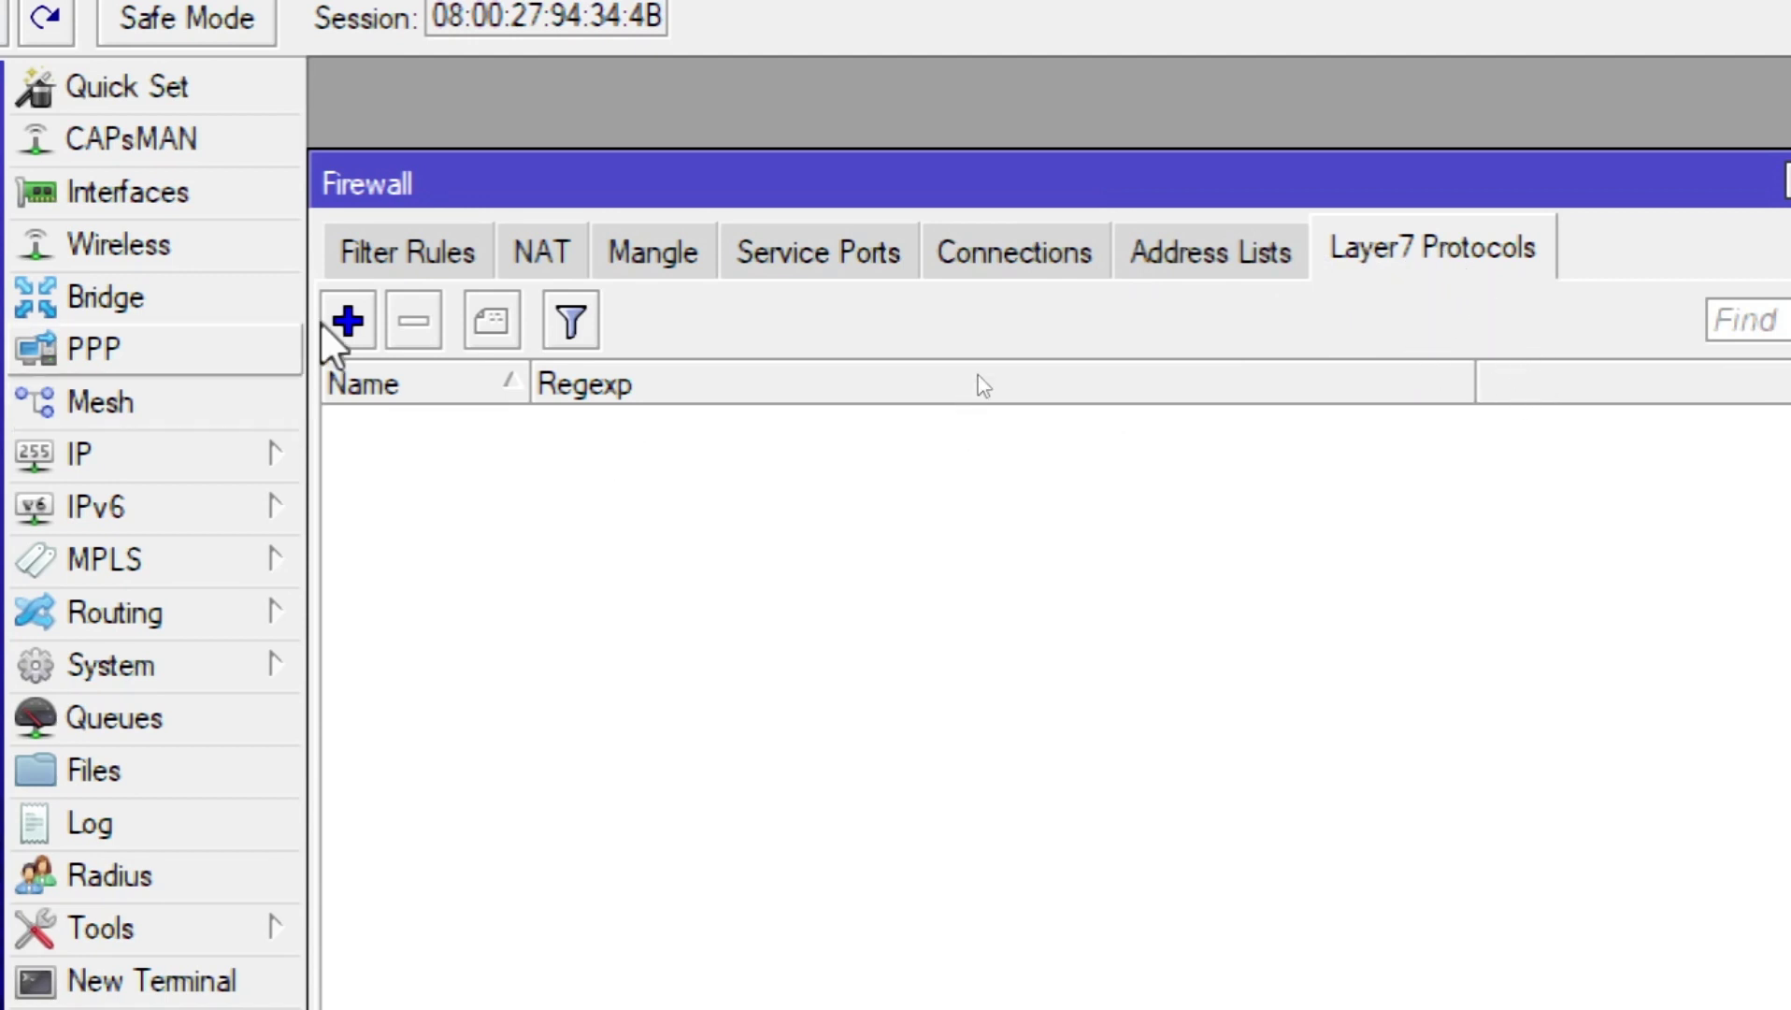
left_click(349, 323)
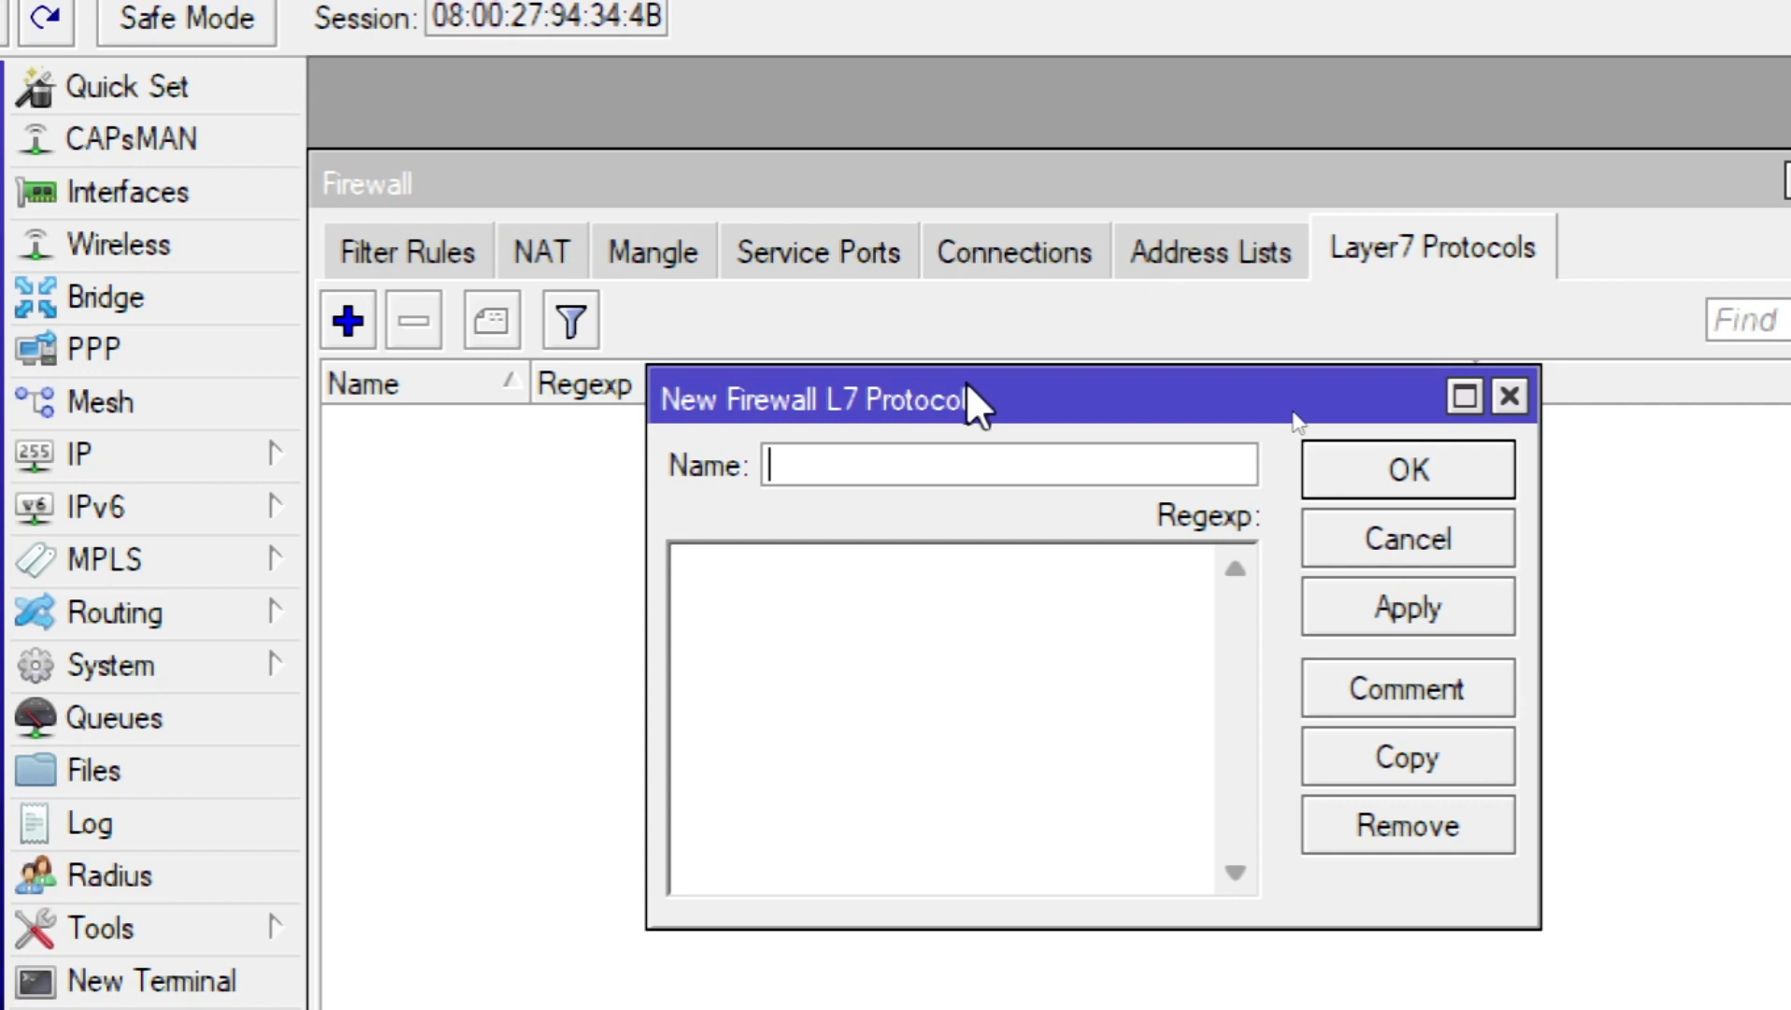
type("instagram")
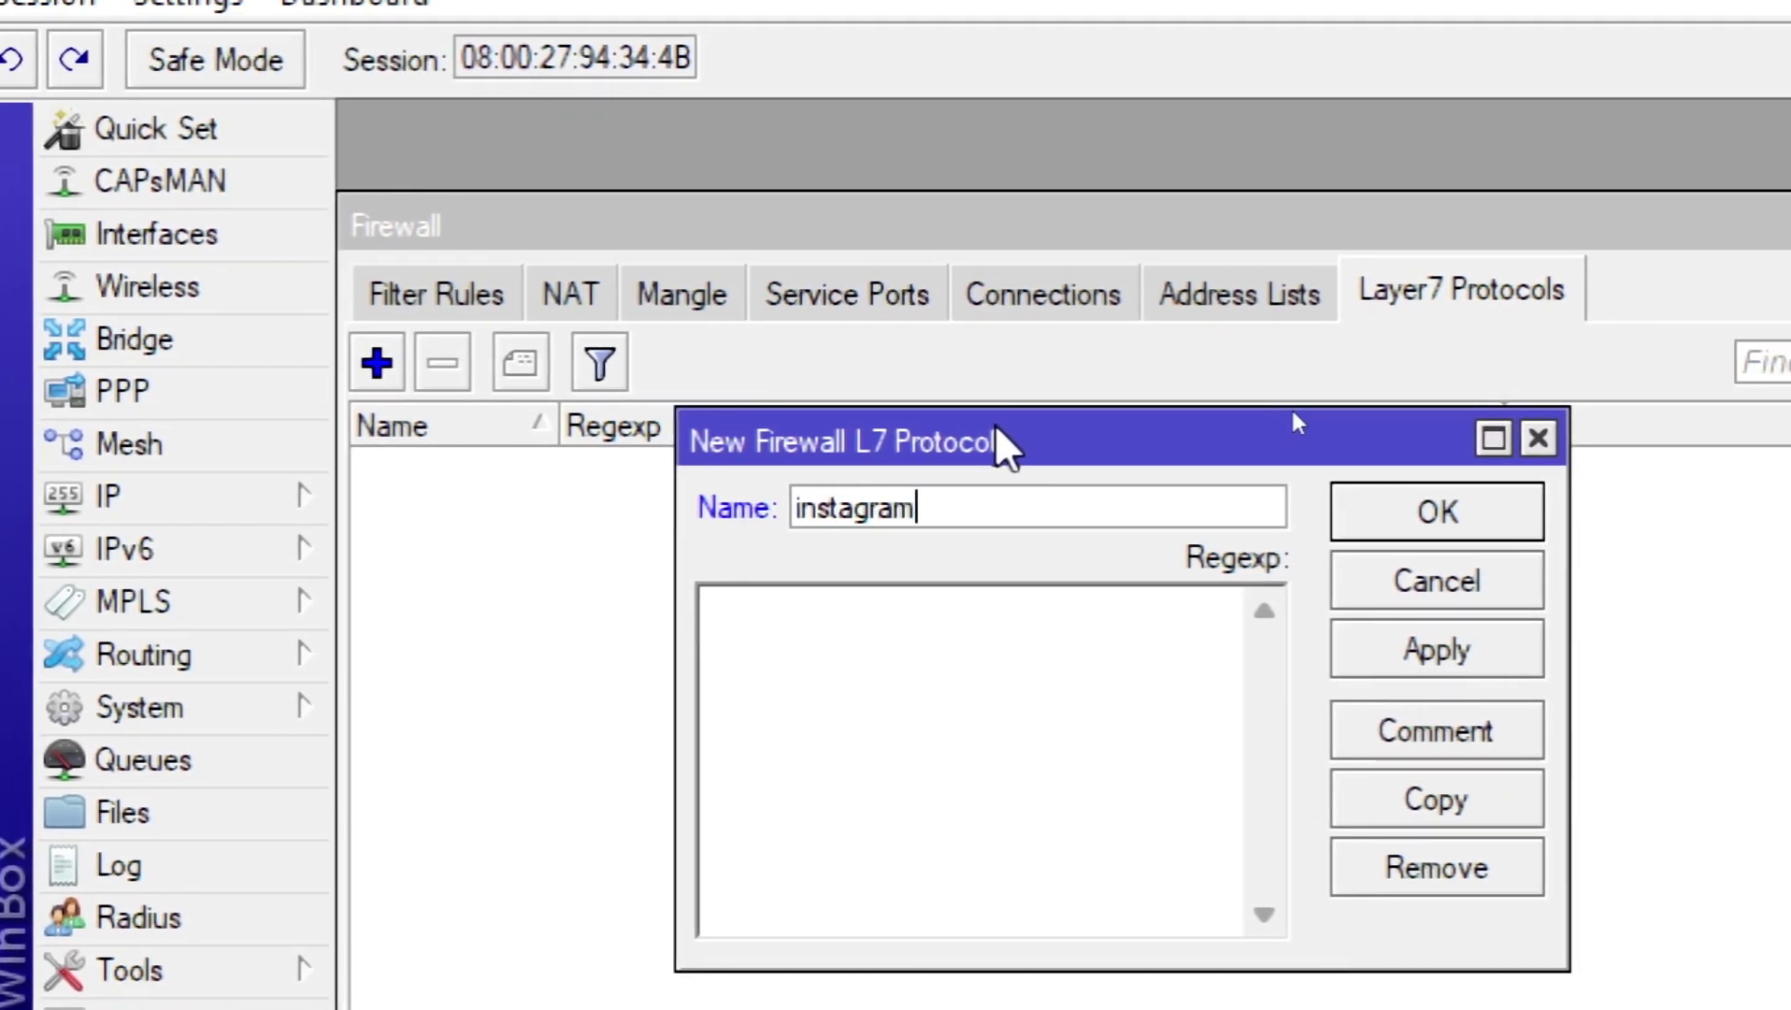
key("ctrl+a")
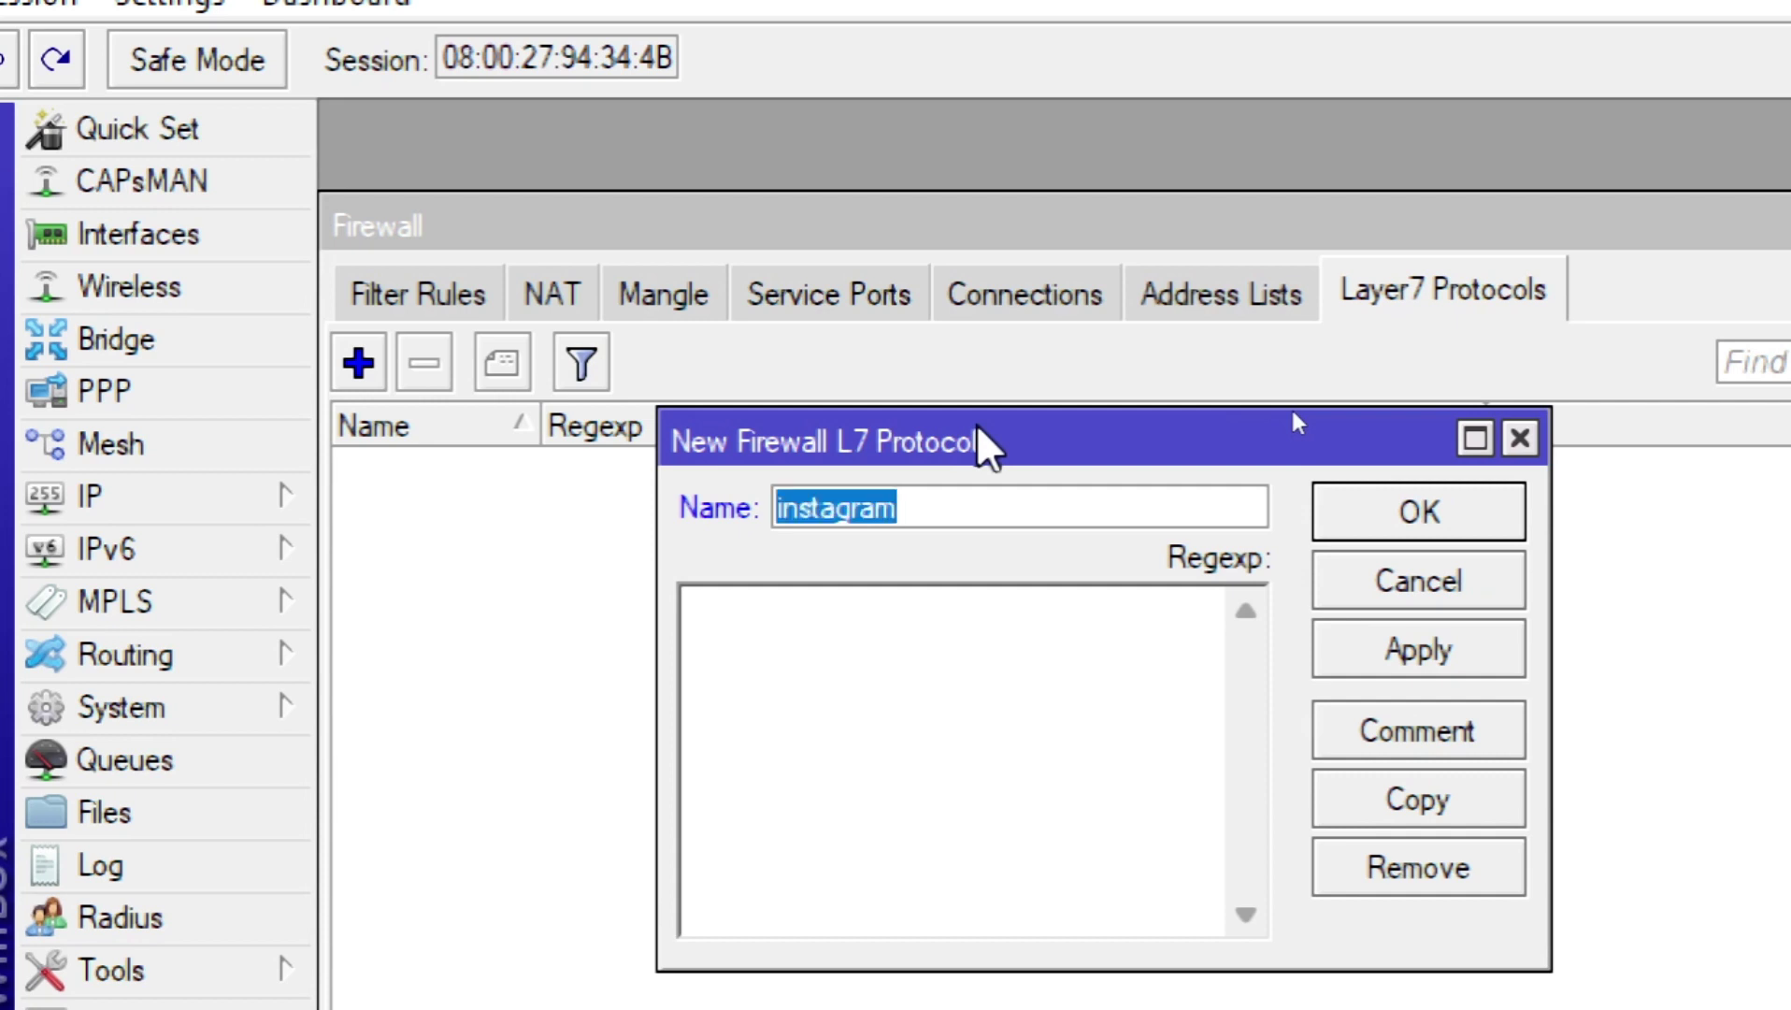
type("ig")
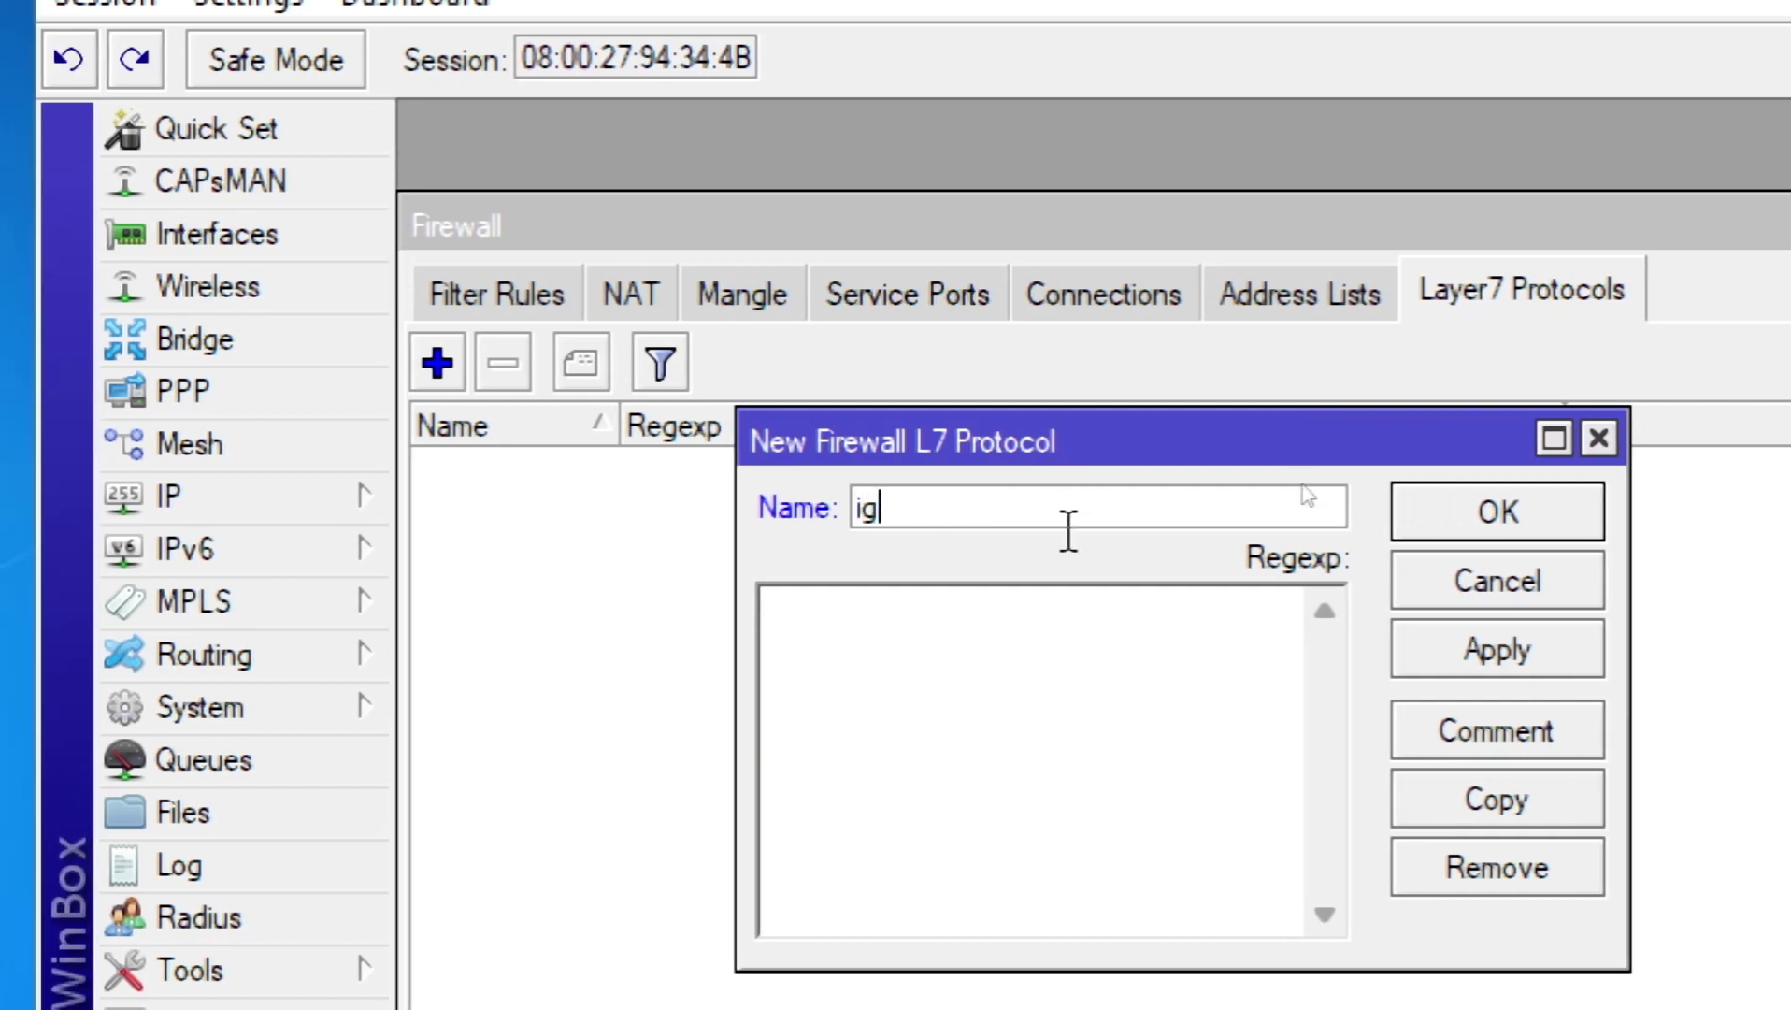
left_click(1082, 687)
type("www.")
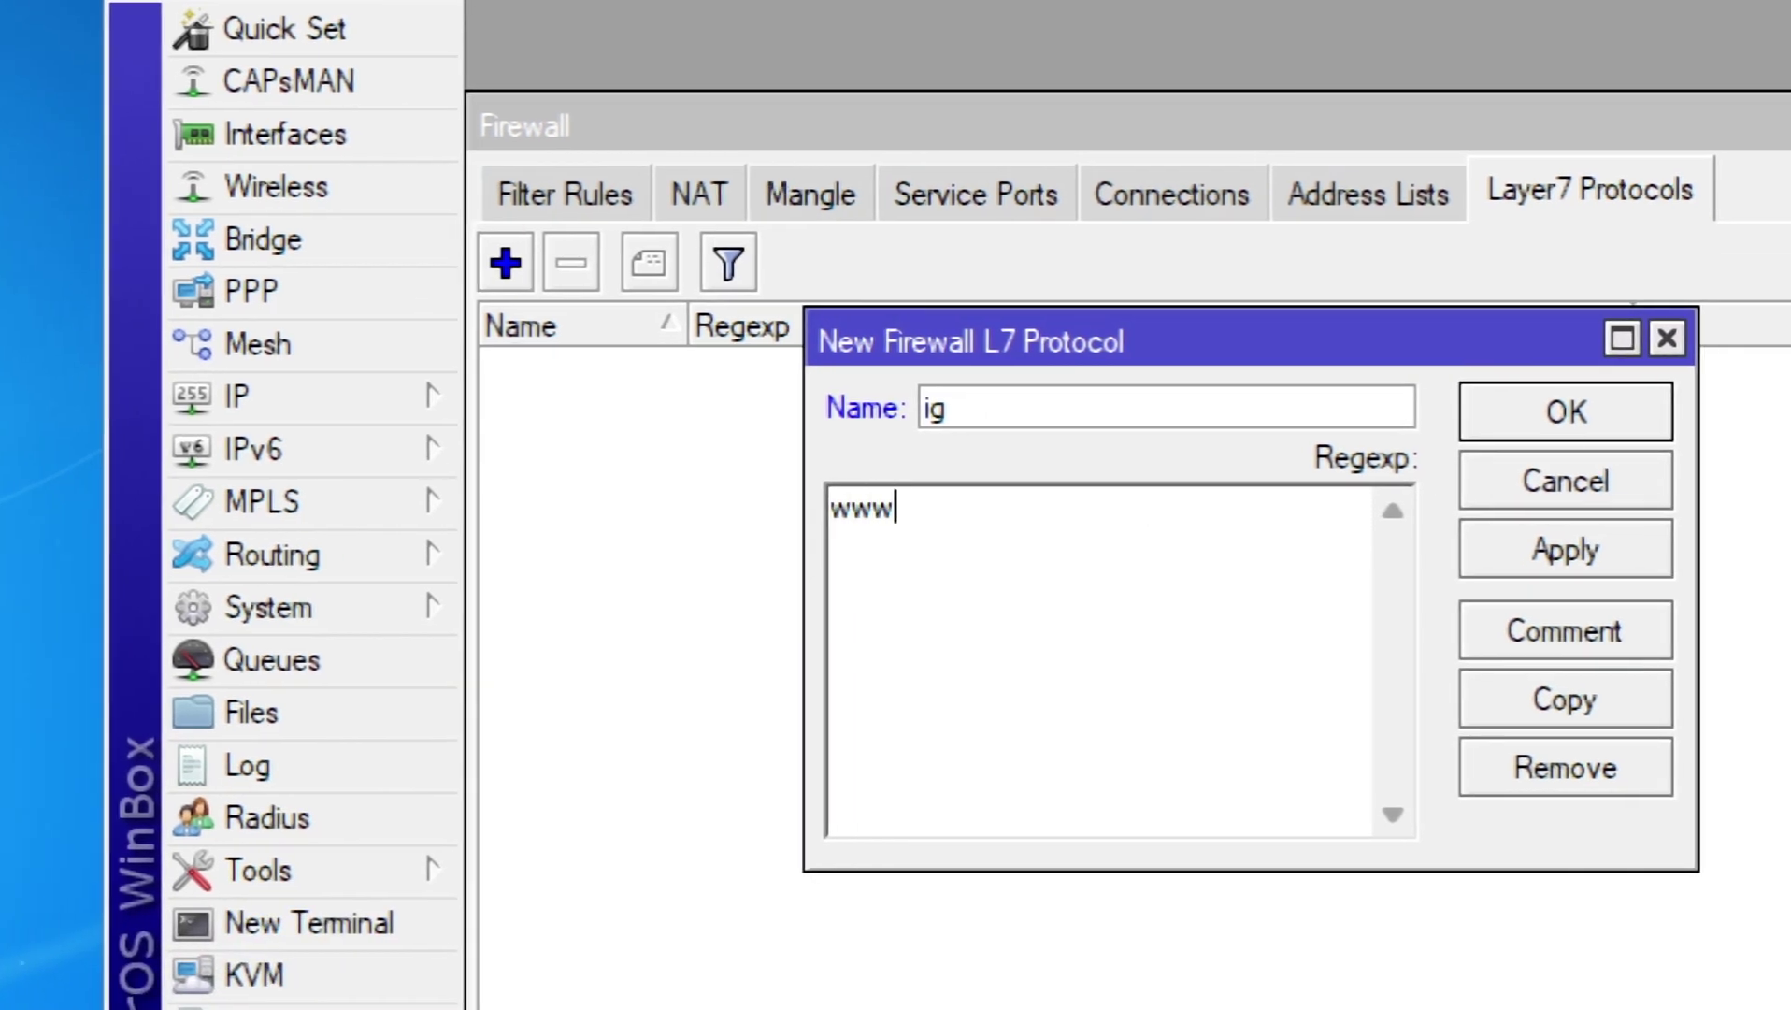
type("instagram.")
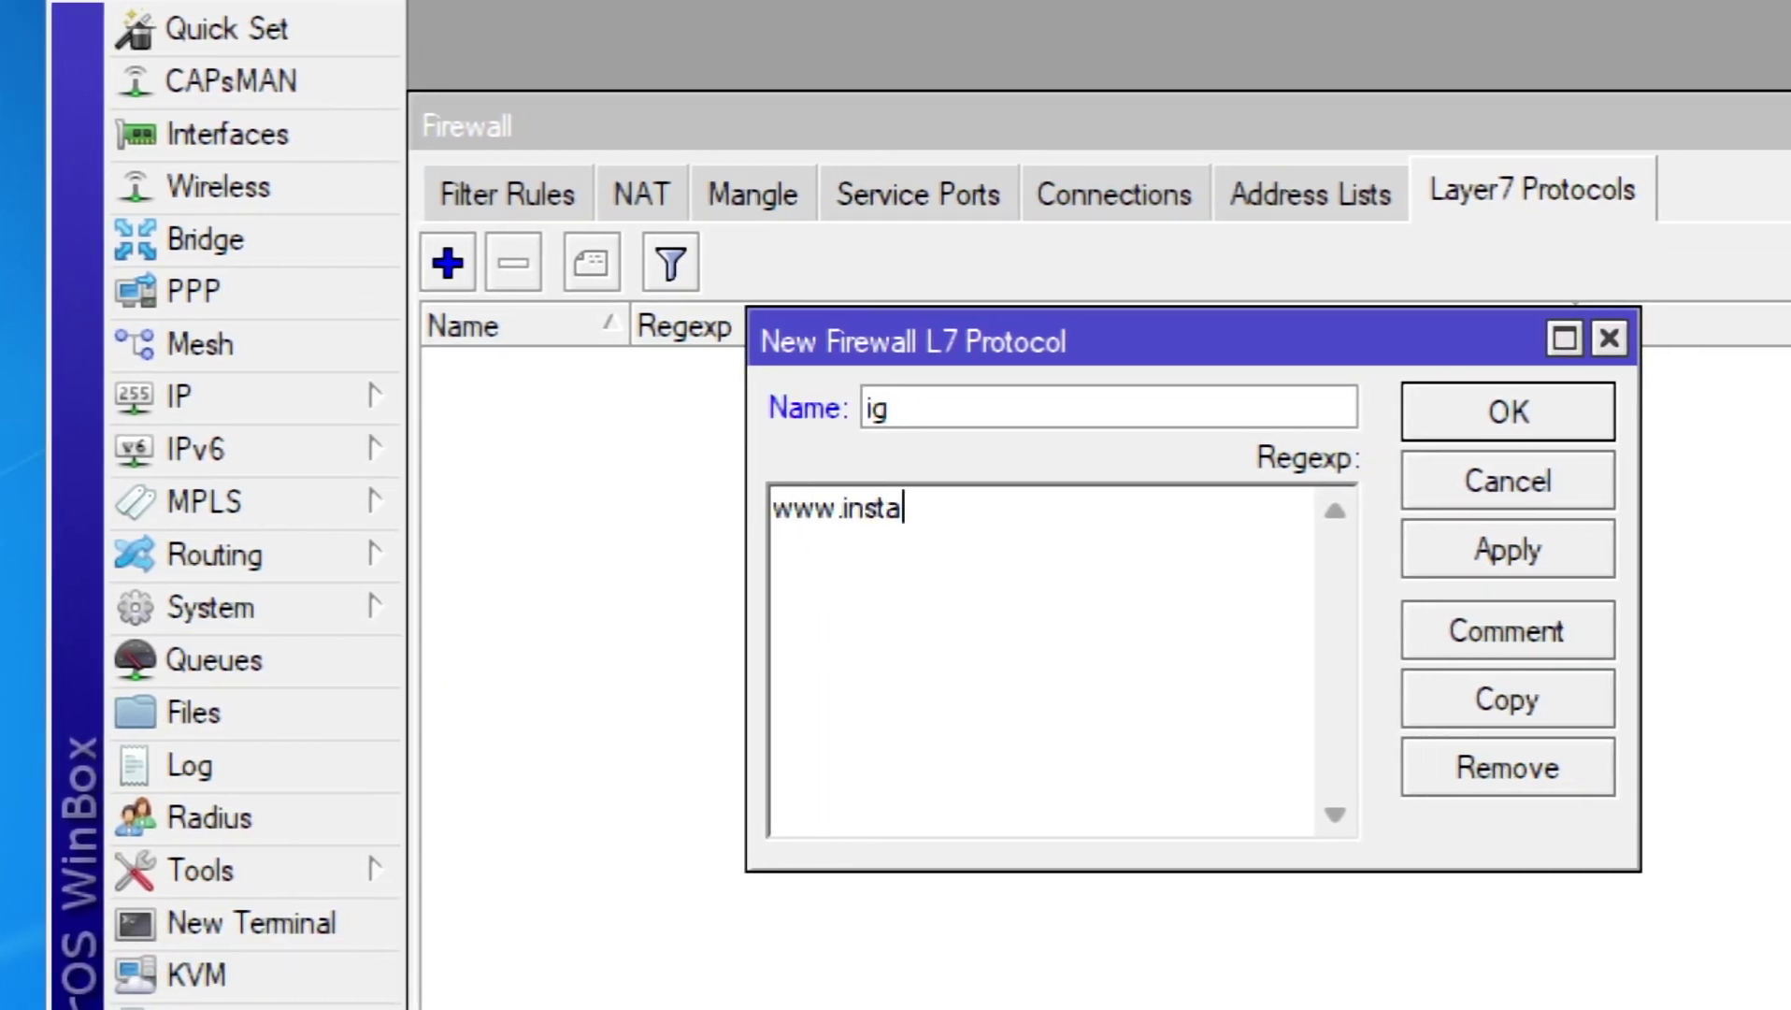
type("com")
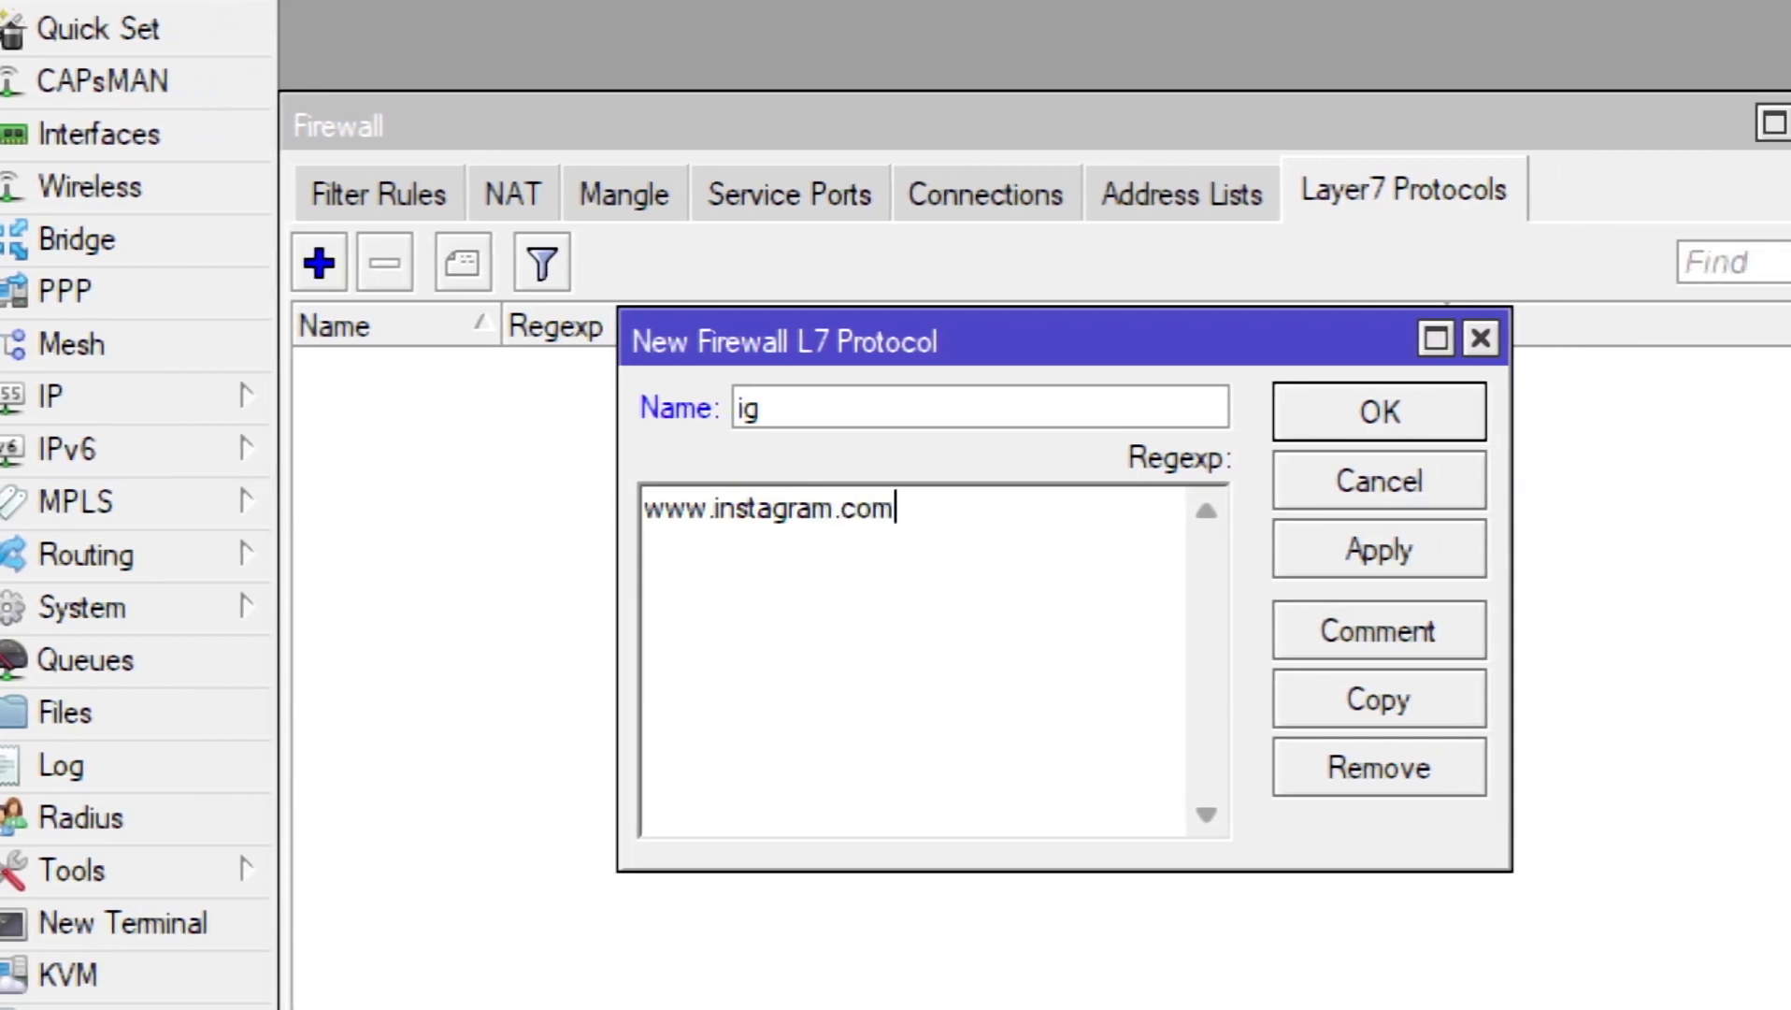
left_click(1384, 541)
left_click(1400, 413)
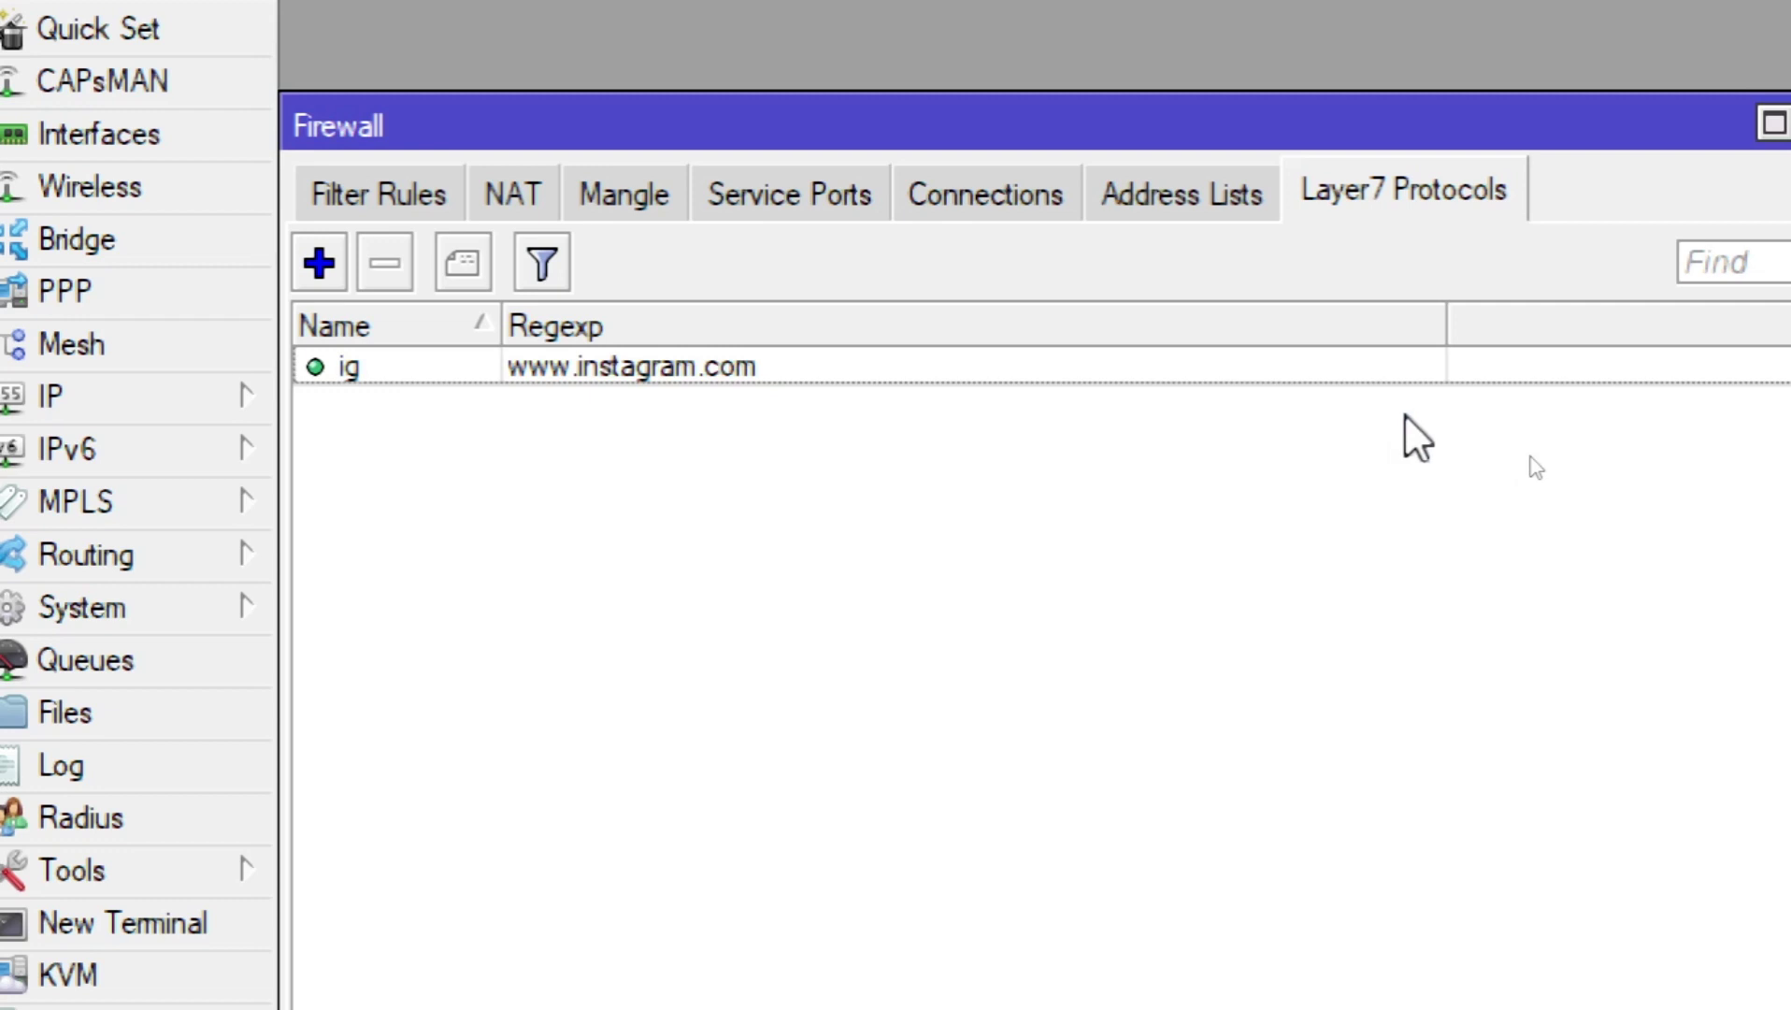
left_click(628, 366)
left_click(646, 467)
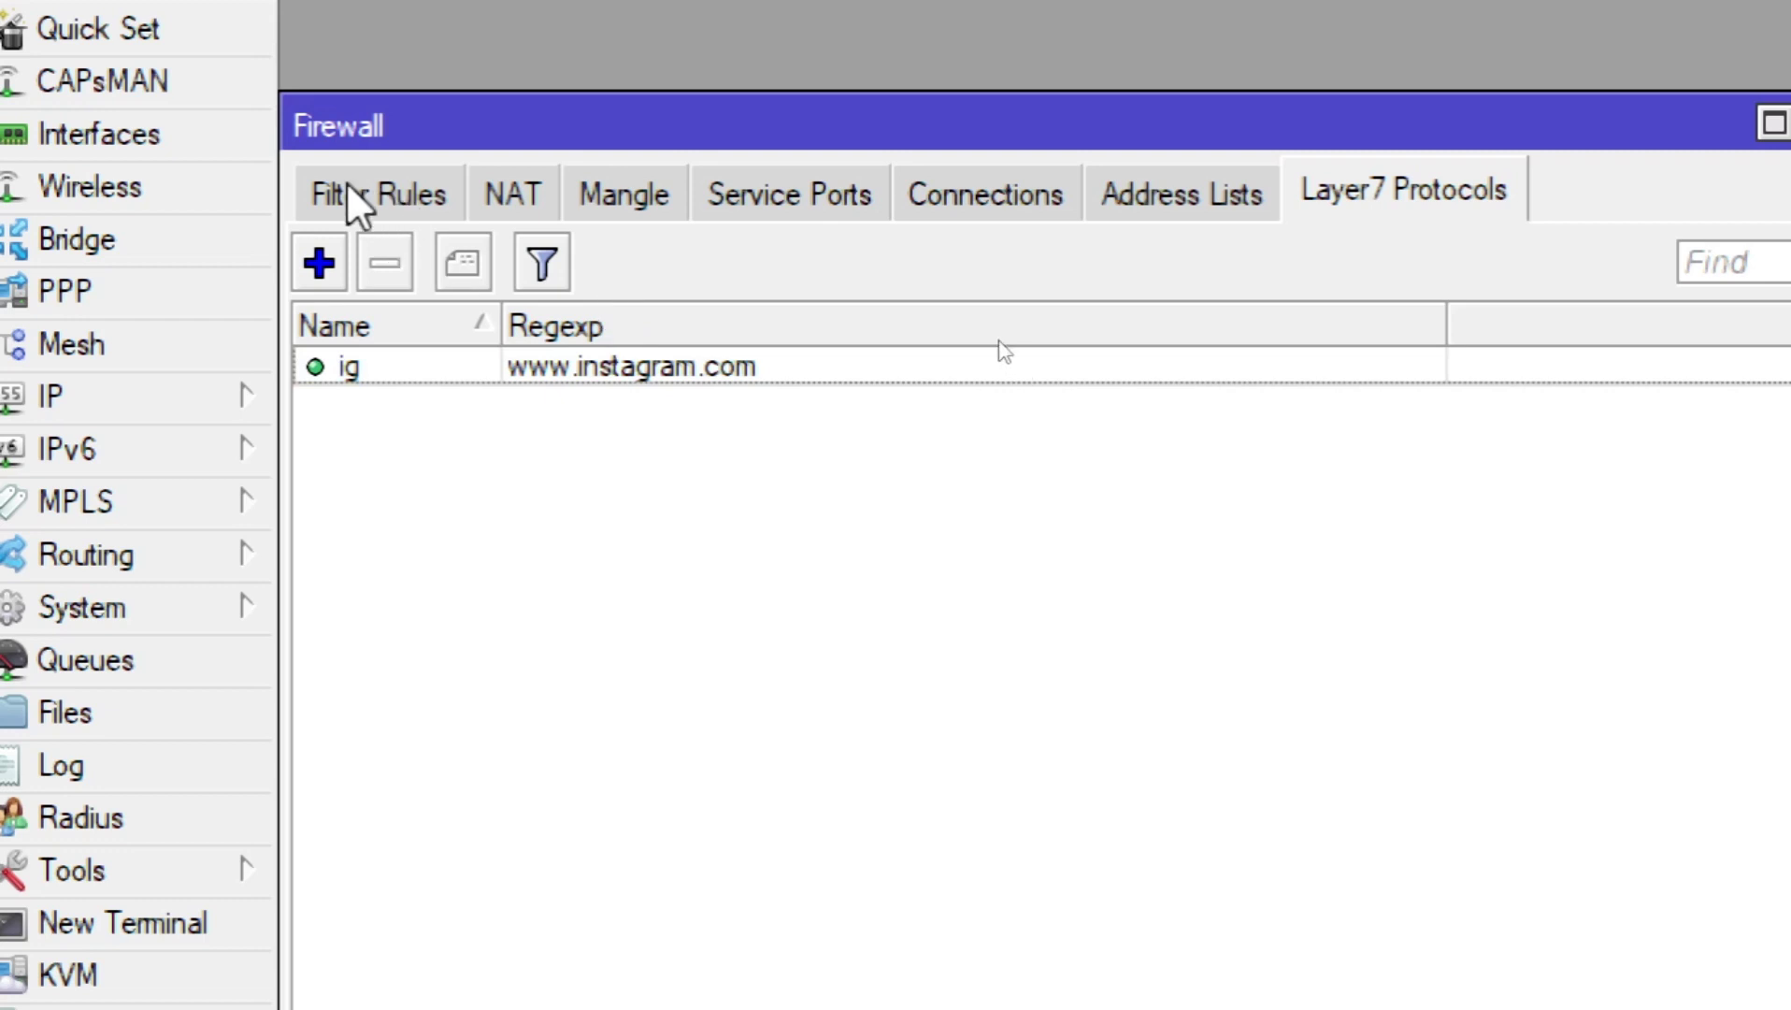
Step: Switch from Layer7 Protocols to the empty Filter Rules list and start a new rule
left_click(414, 191)
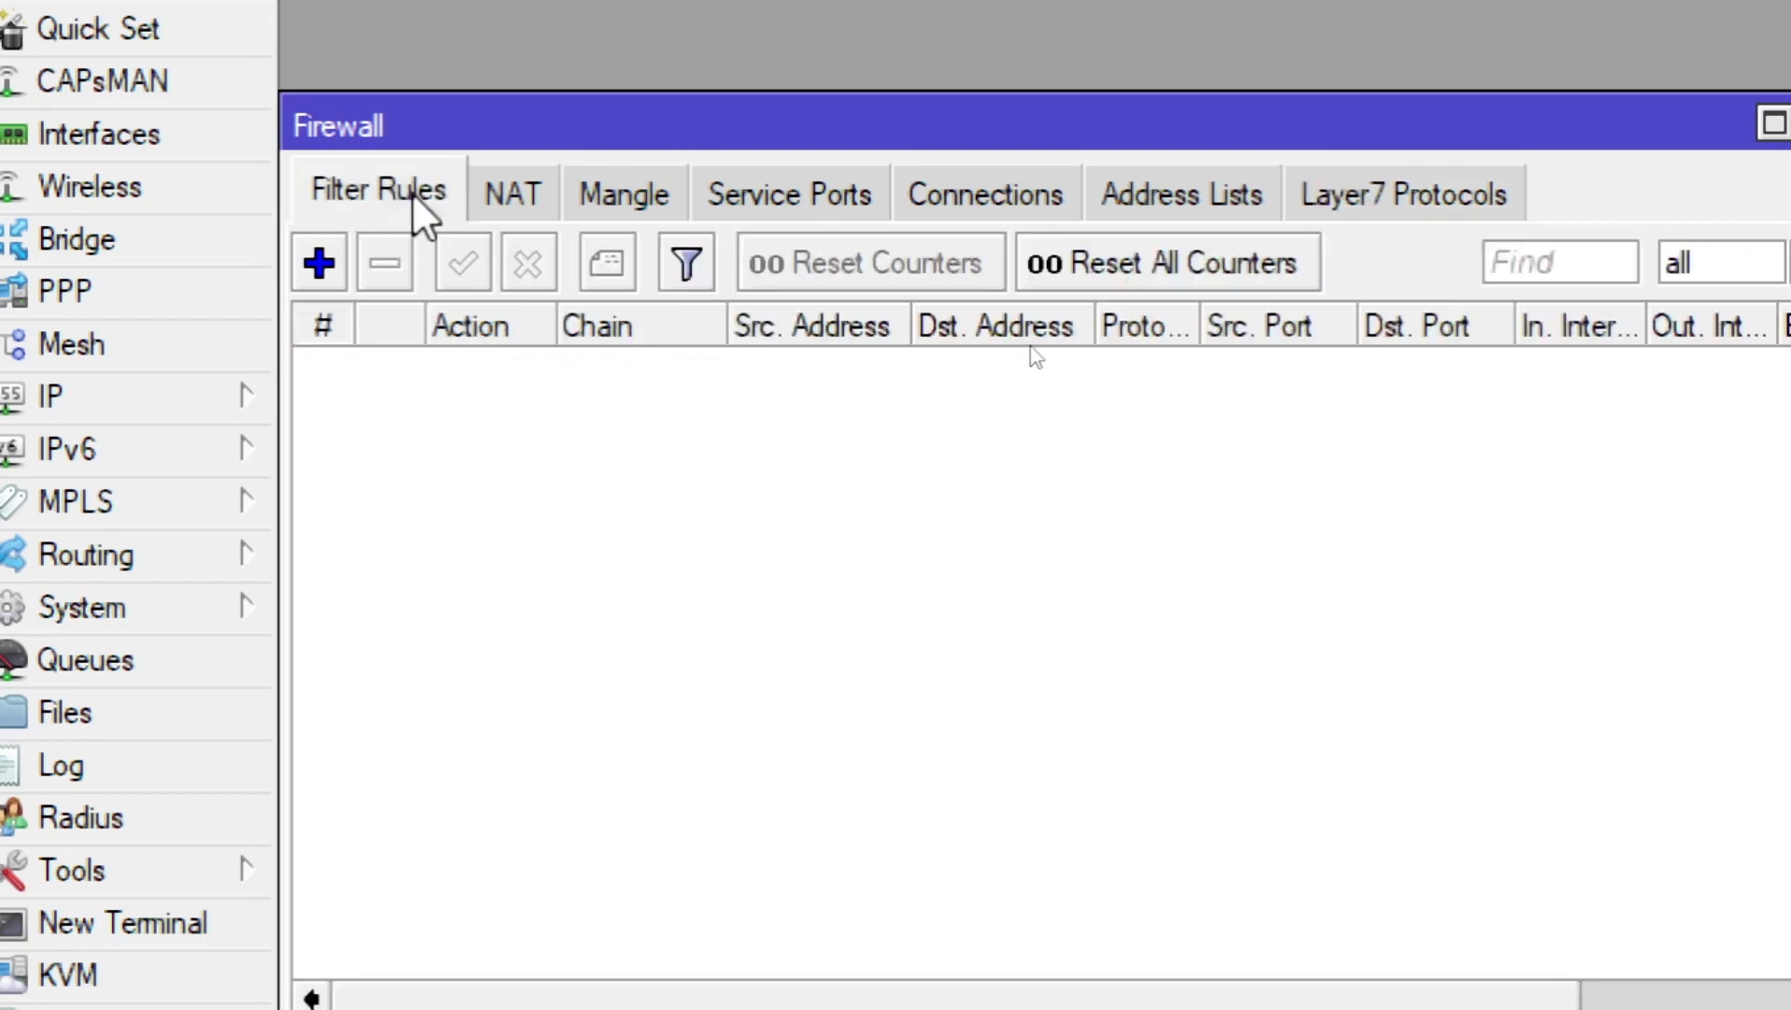
left_click(1442, 187)
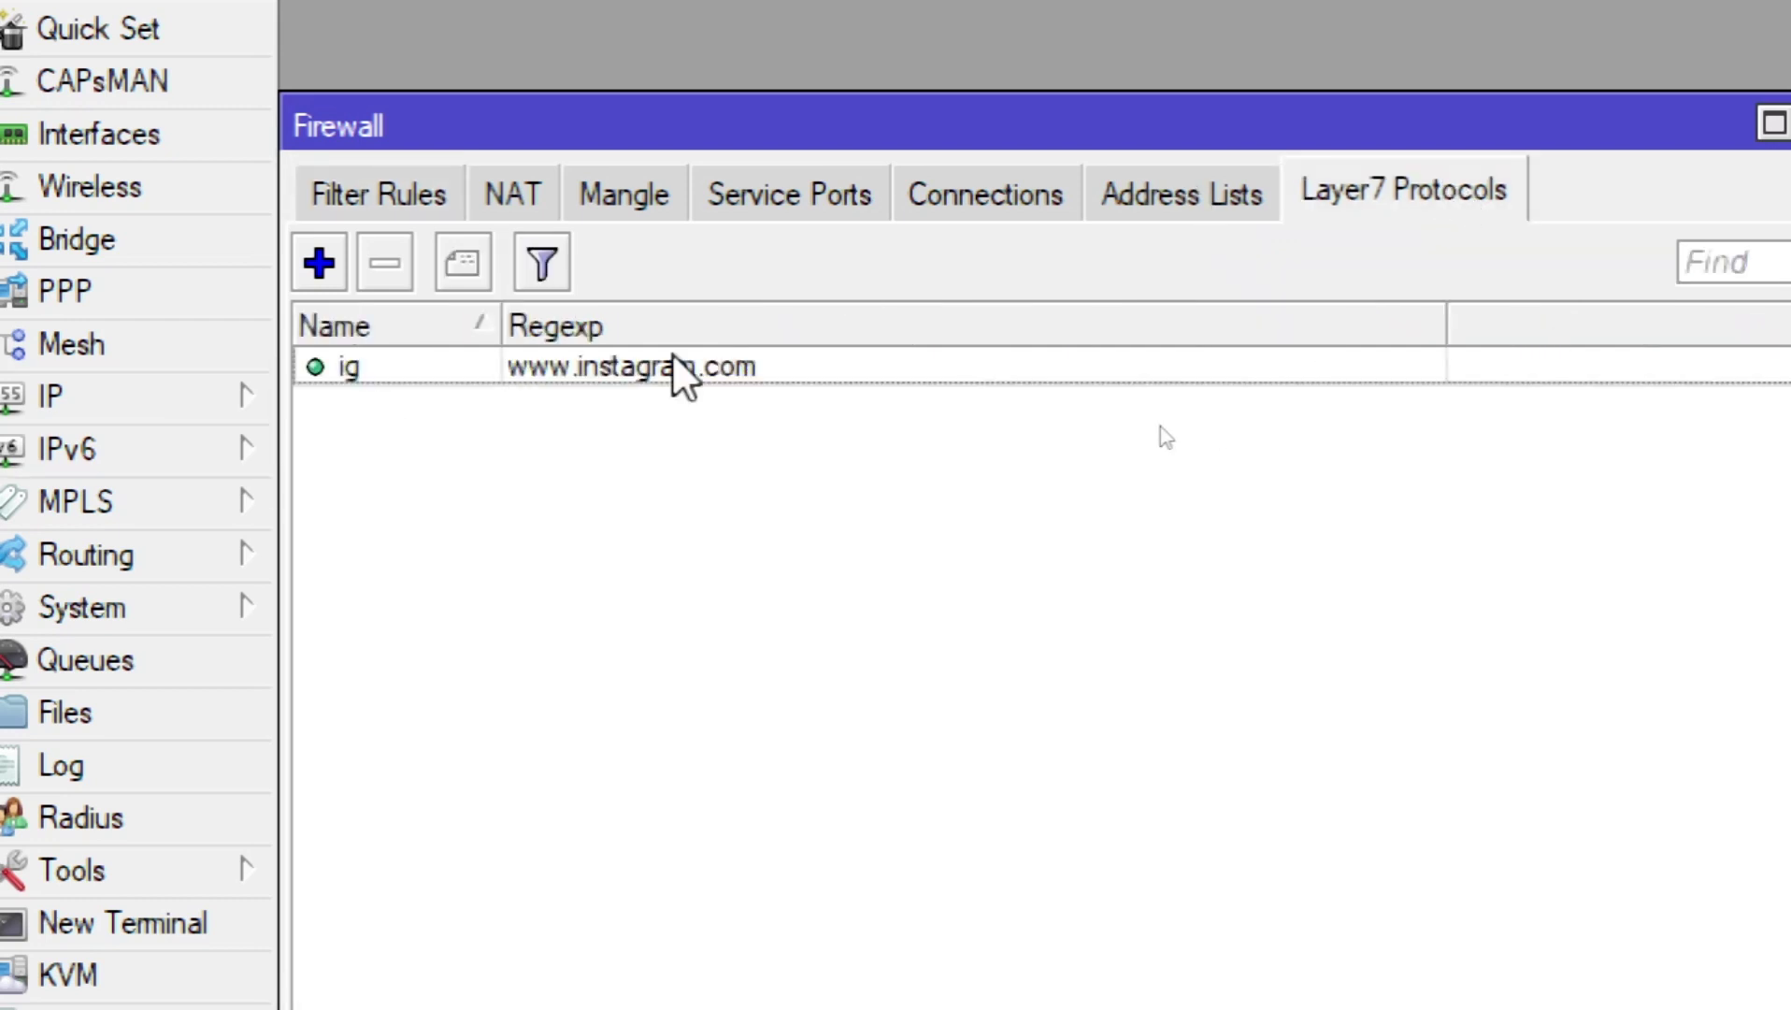
left_click(387, 195)
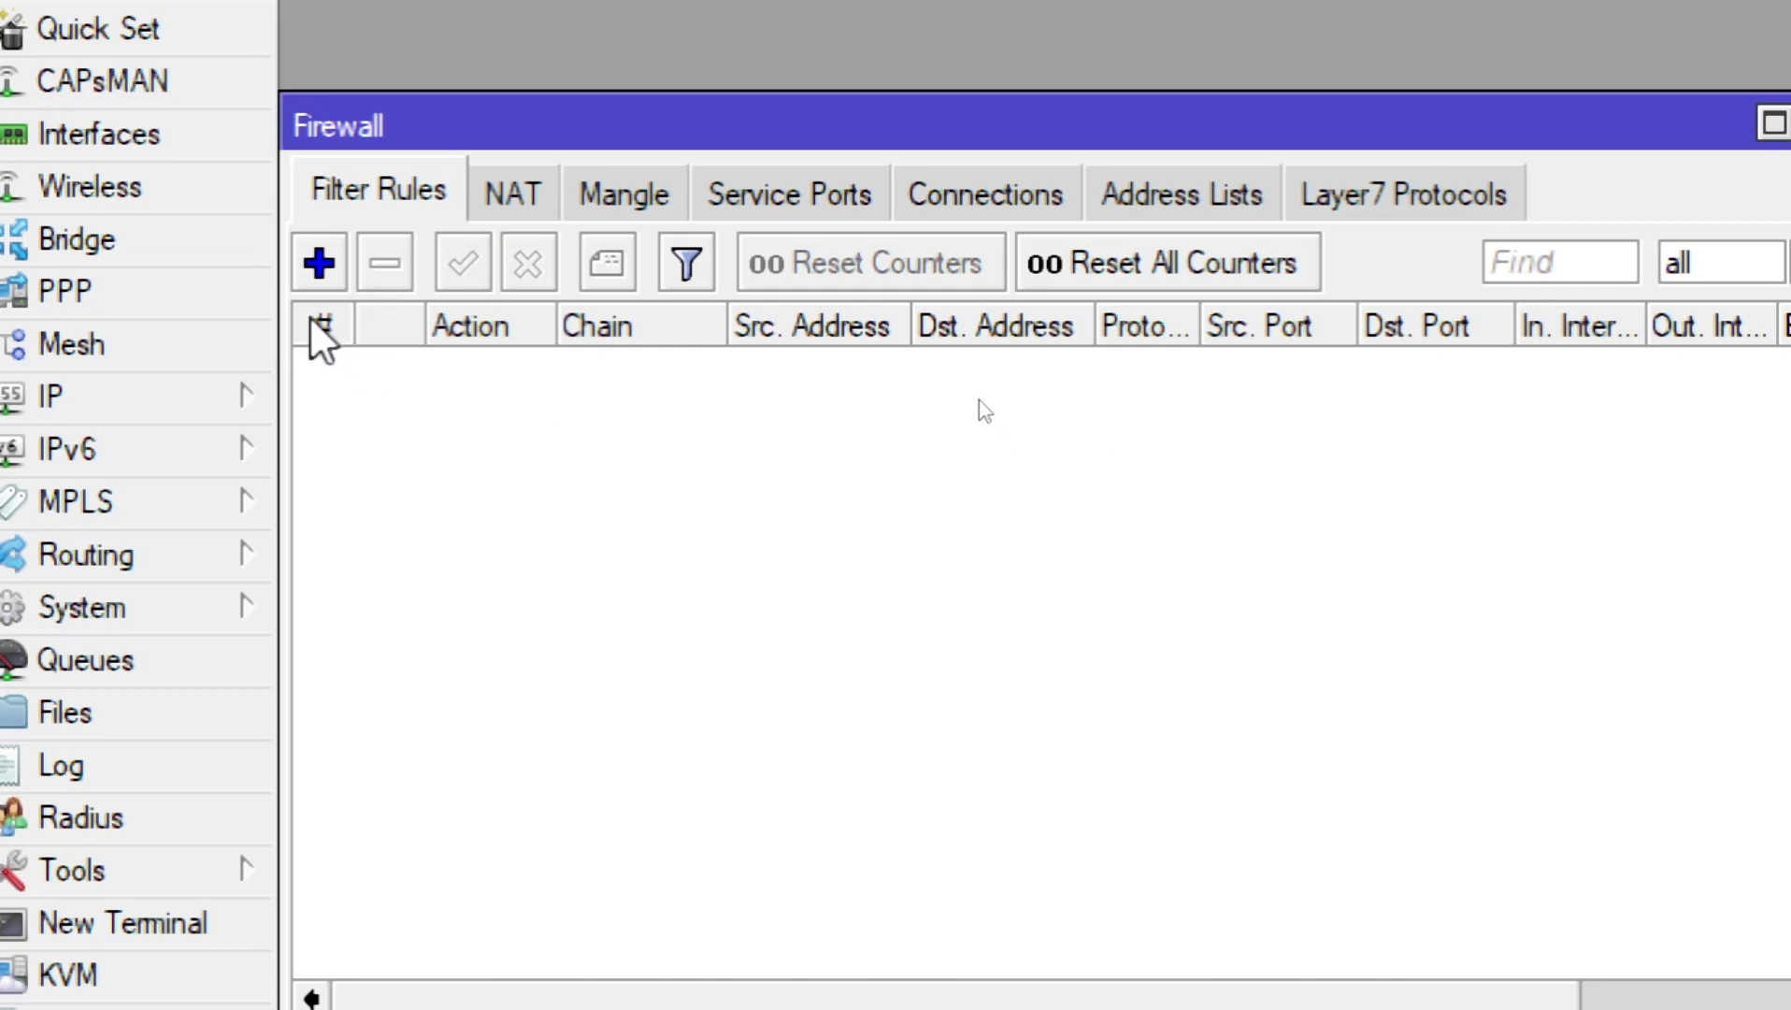
left_click(324, 255)
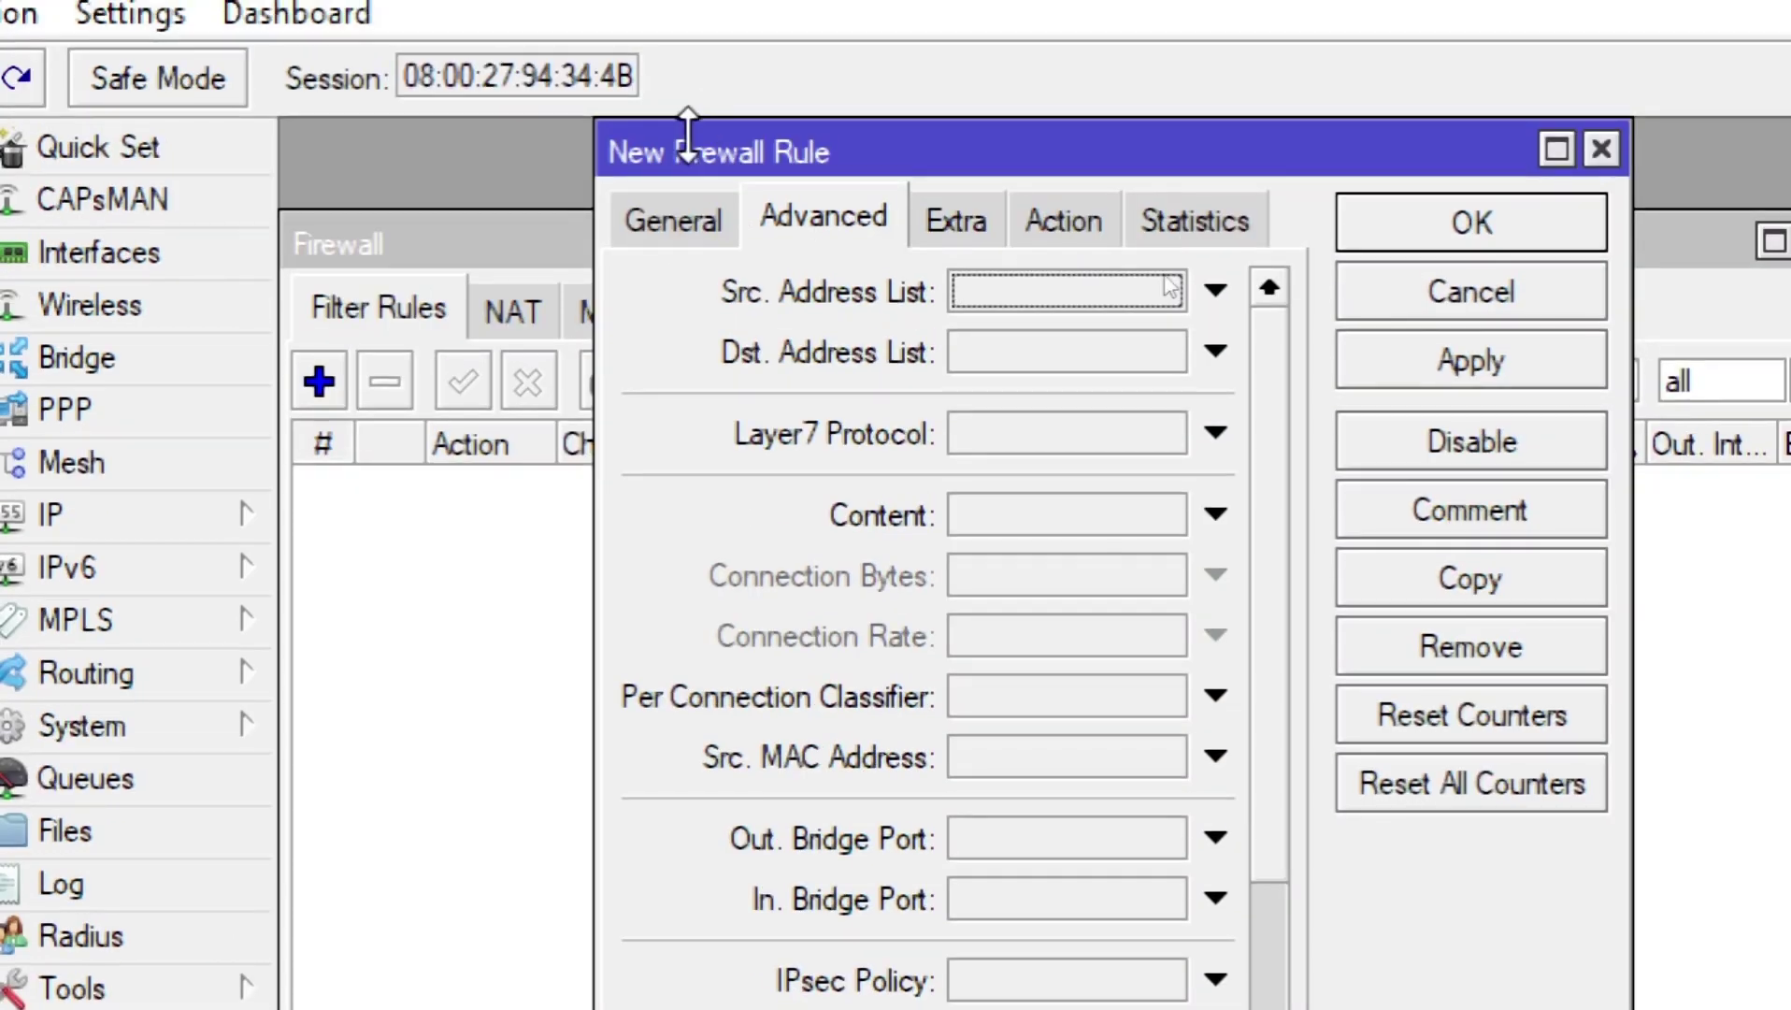
Step: Set the new rule's chain to forward and match Layer7 protocol ig
left_click(679, 232)
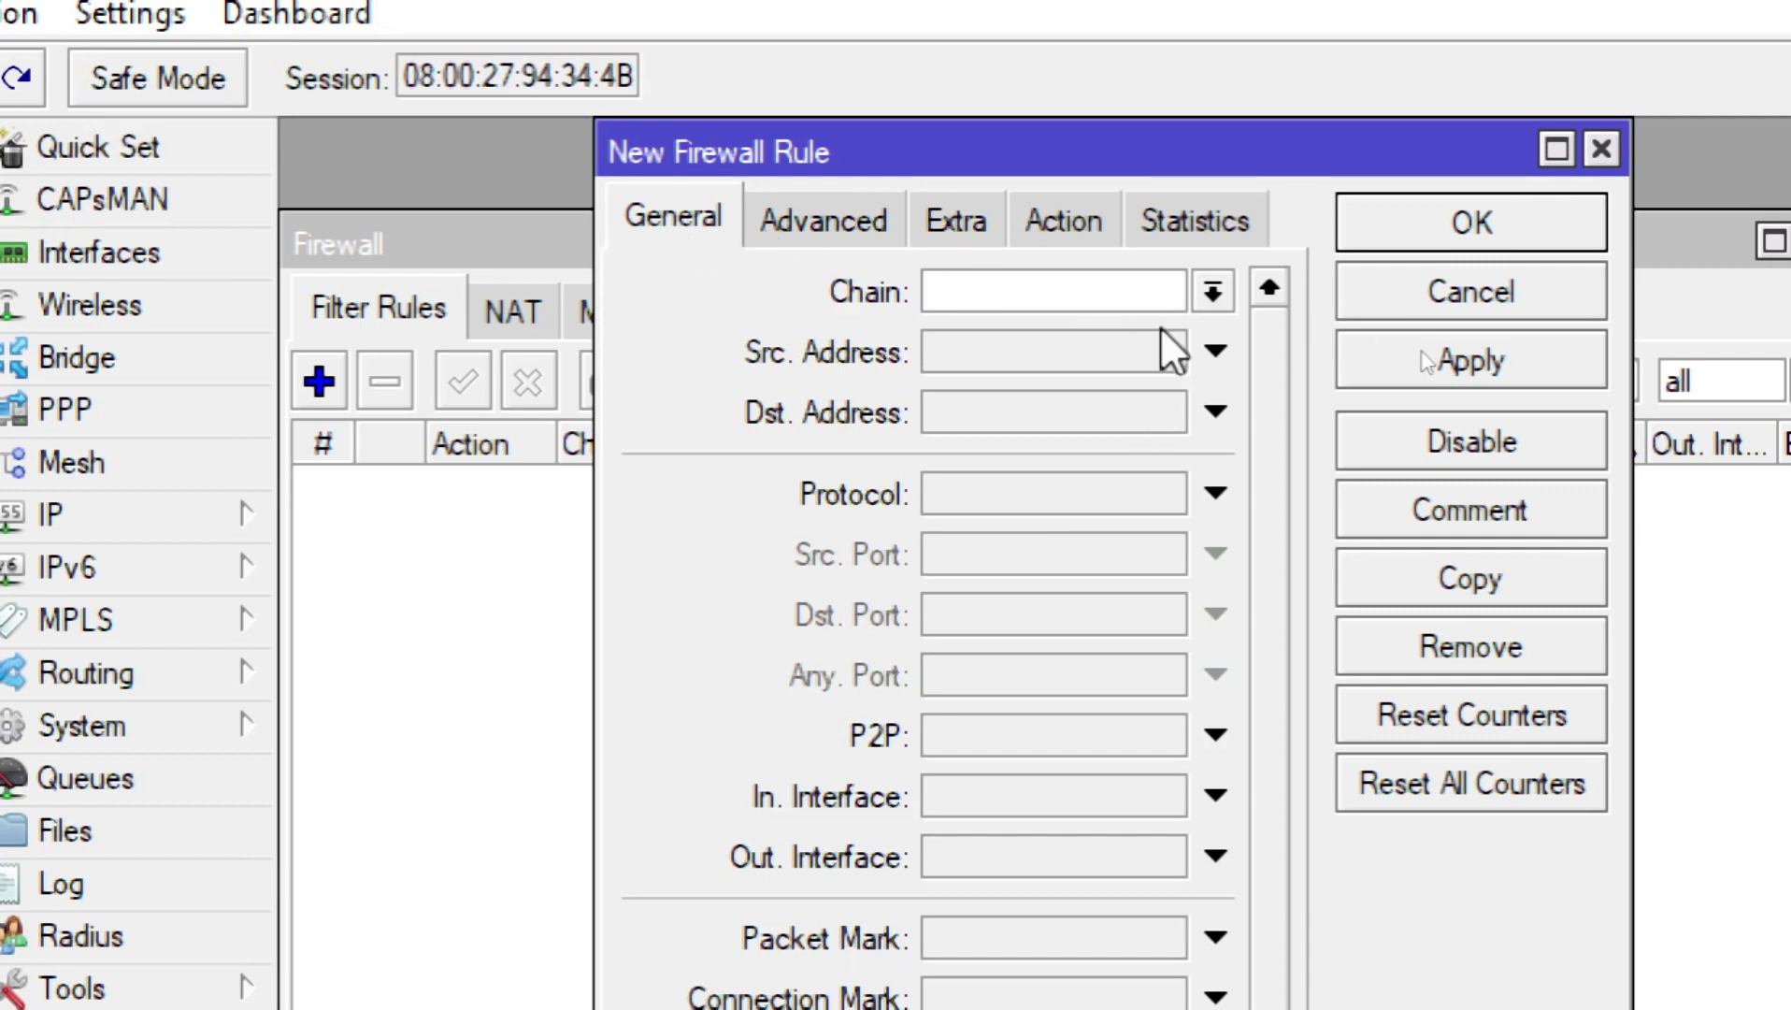
left_click(1228, 290)
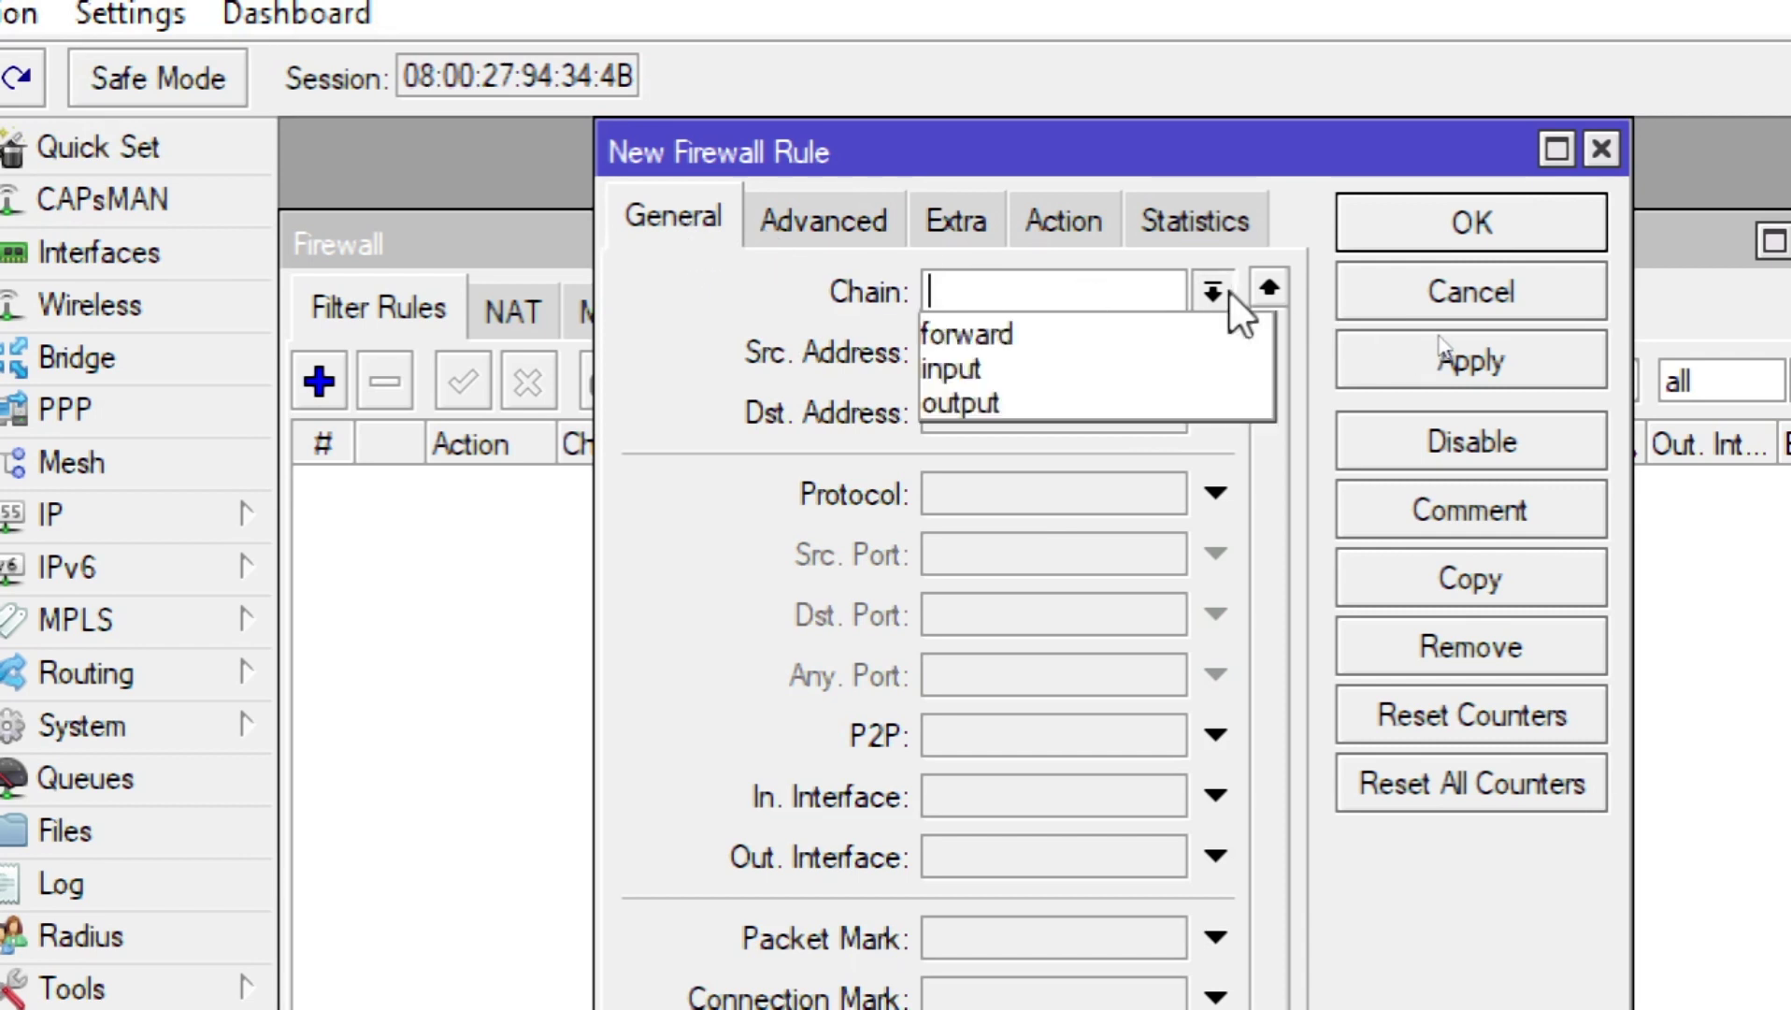
left_click(1157, 320)
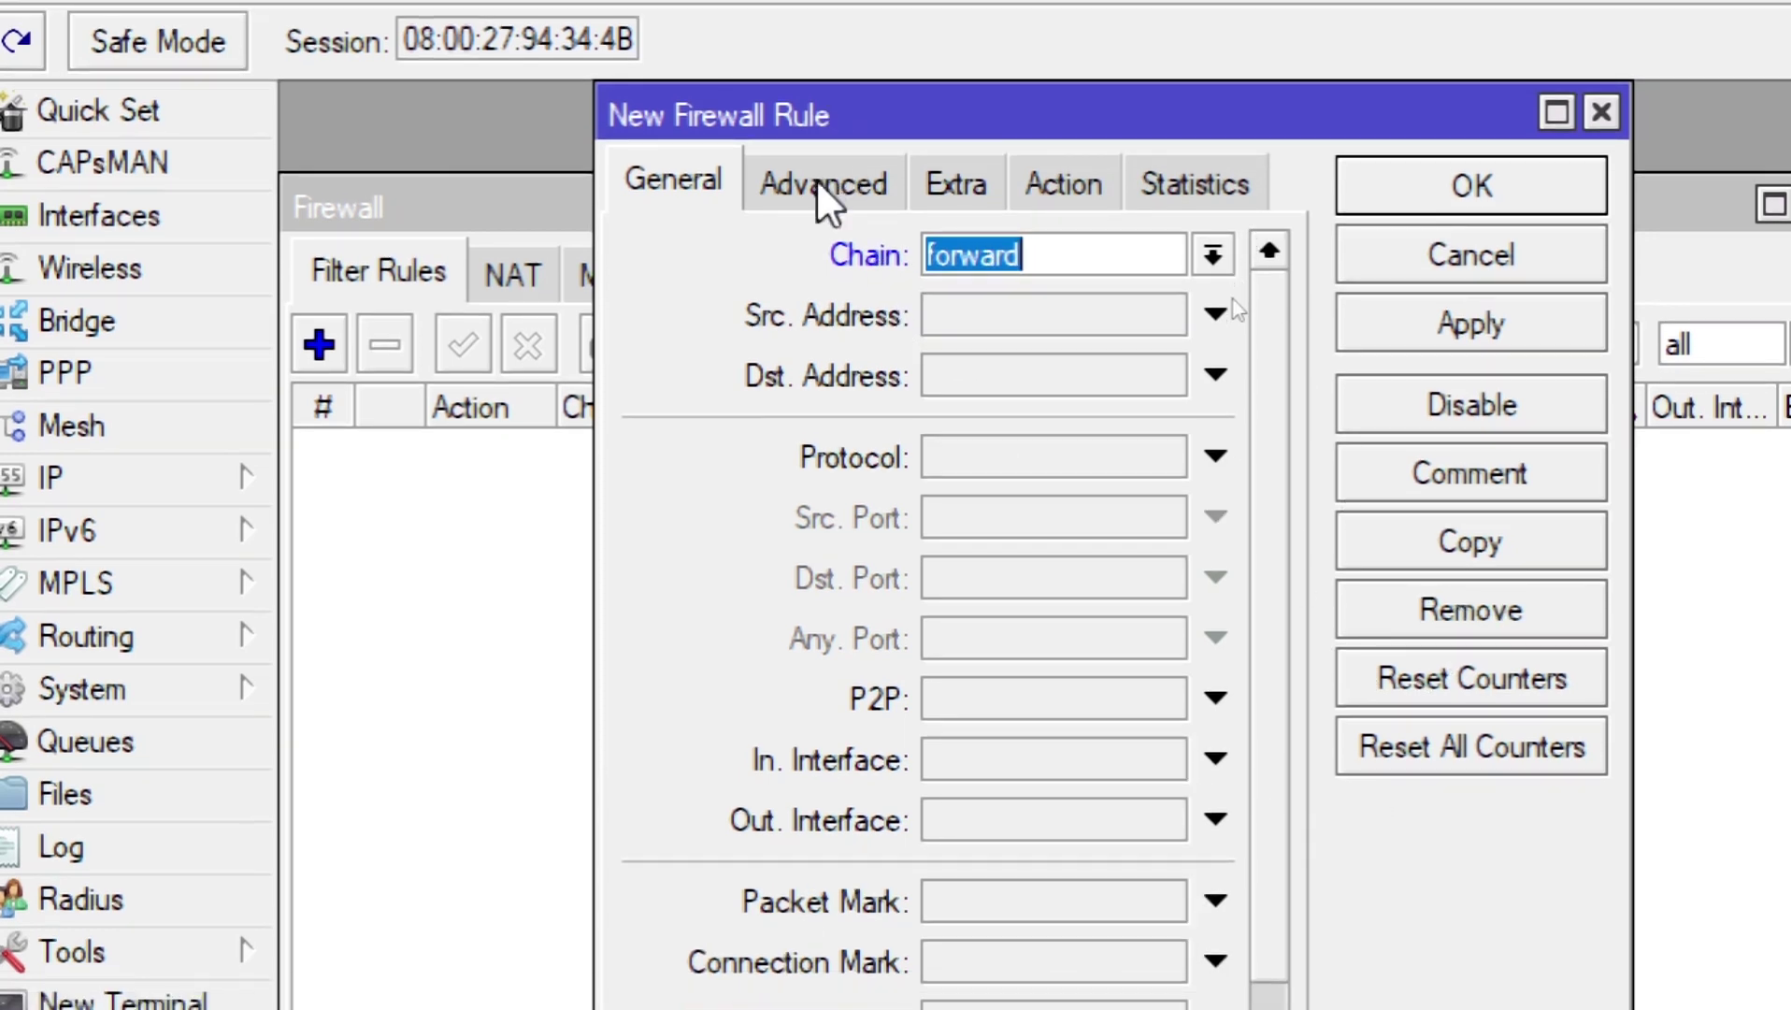
left_click(817, 176)
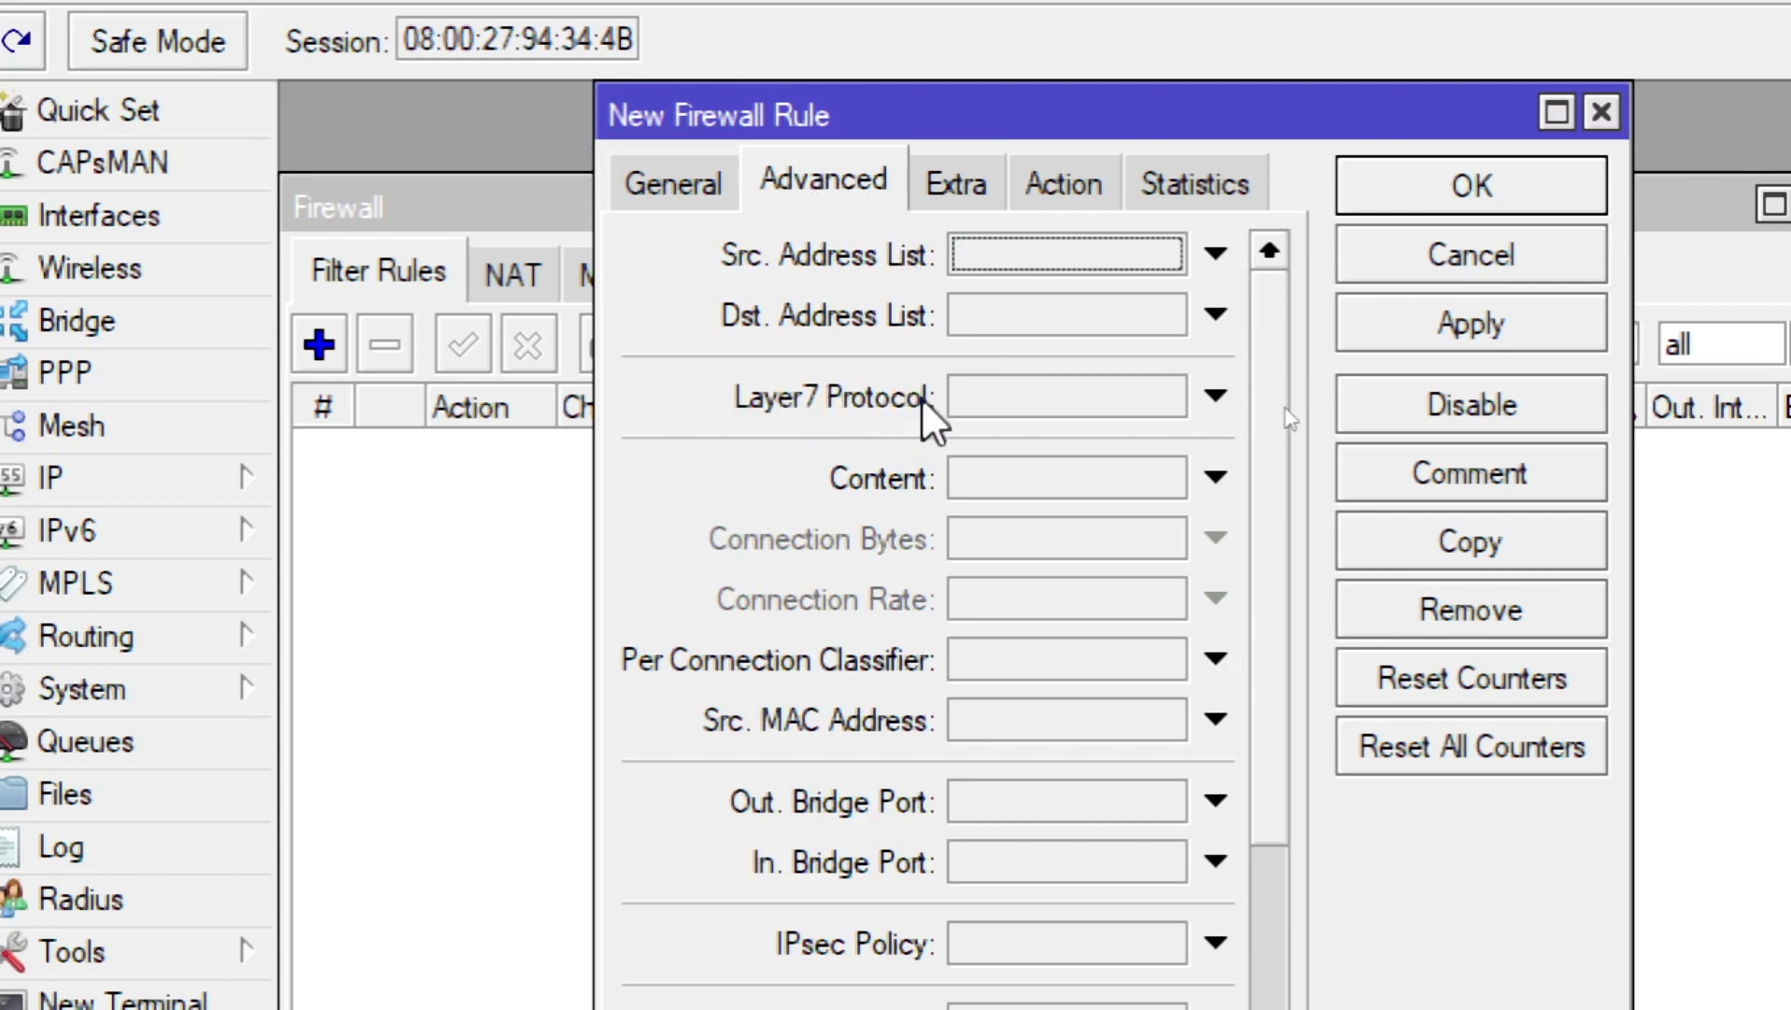
left_click(1208, 402)
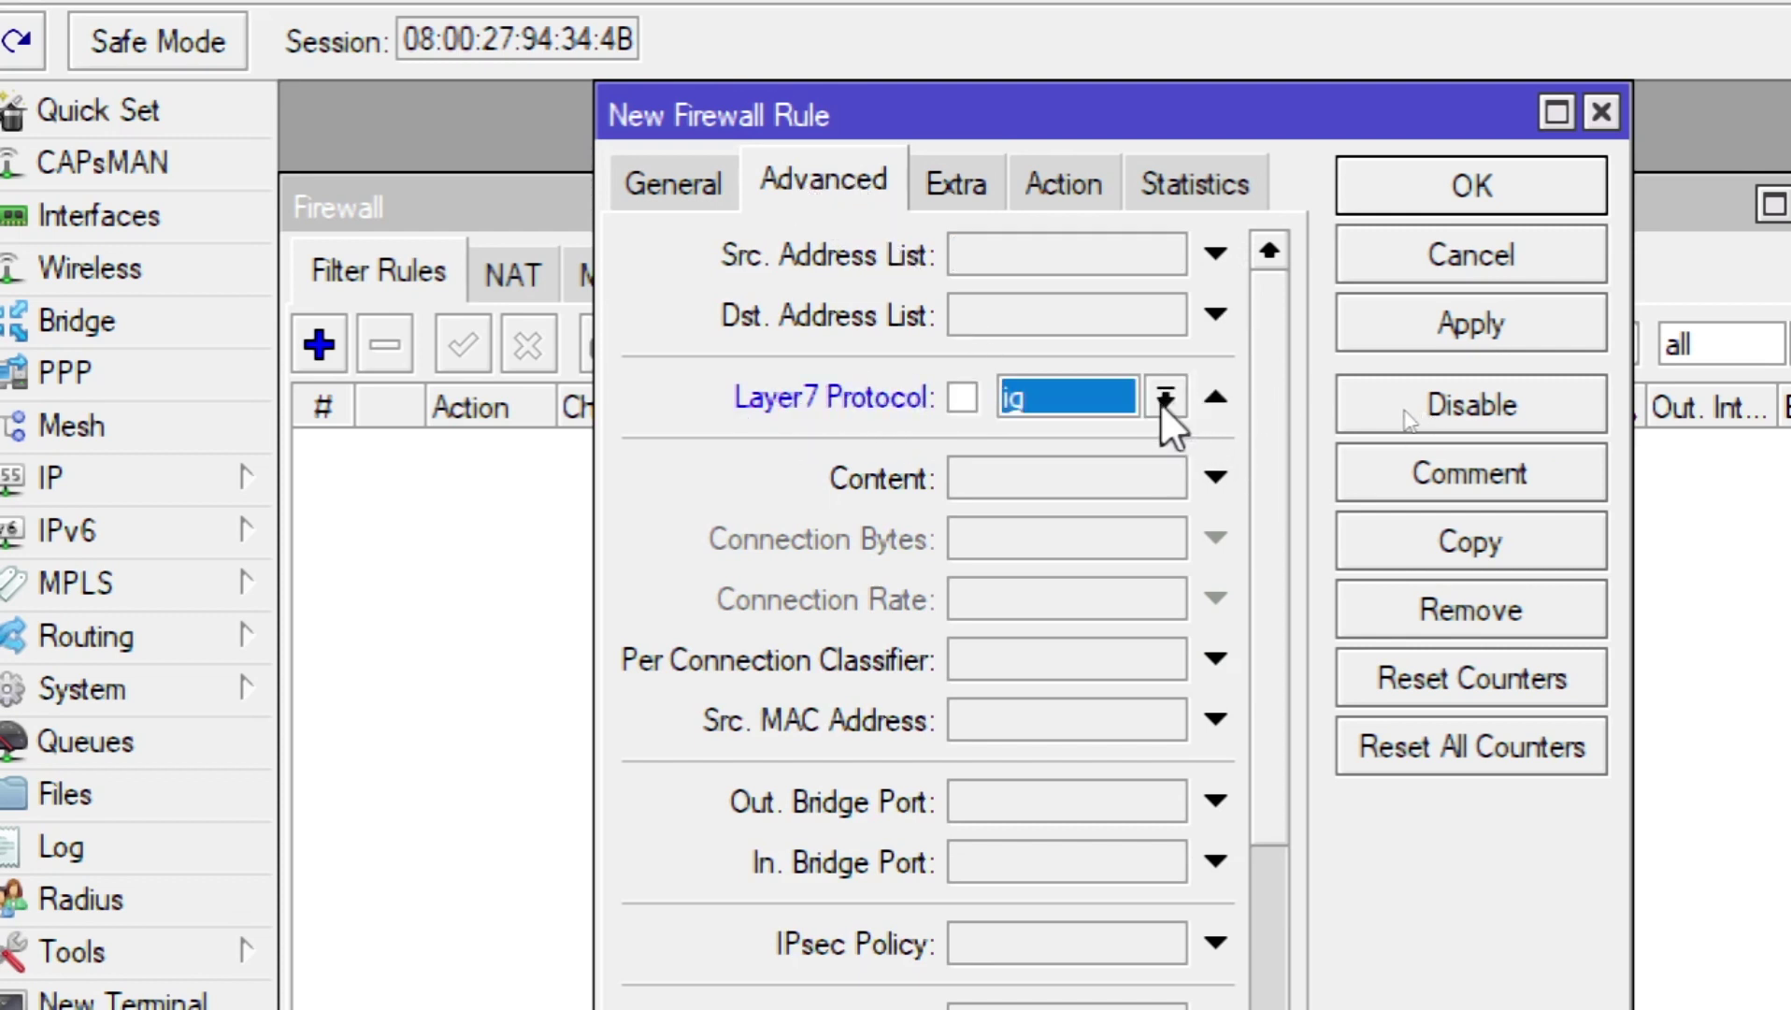
left_click(1164, 399)
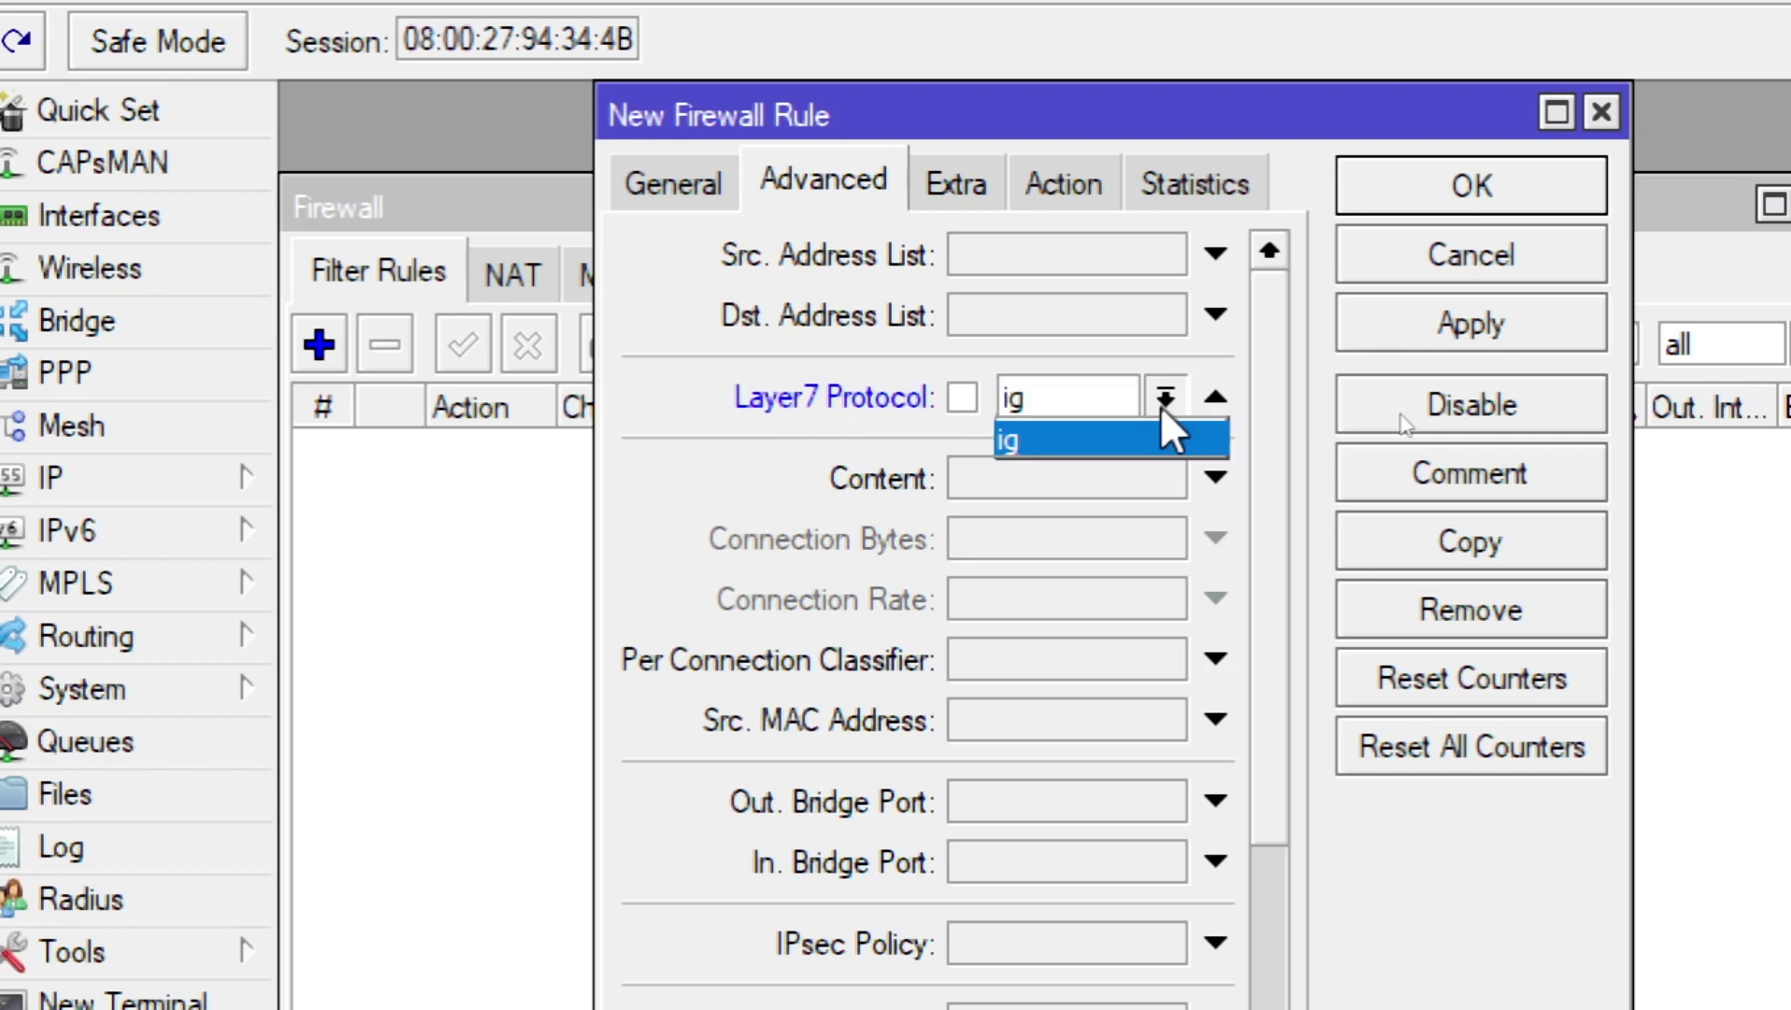
left_click(1047, 441)
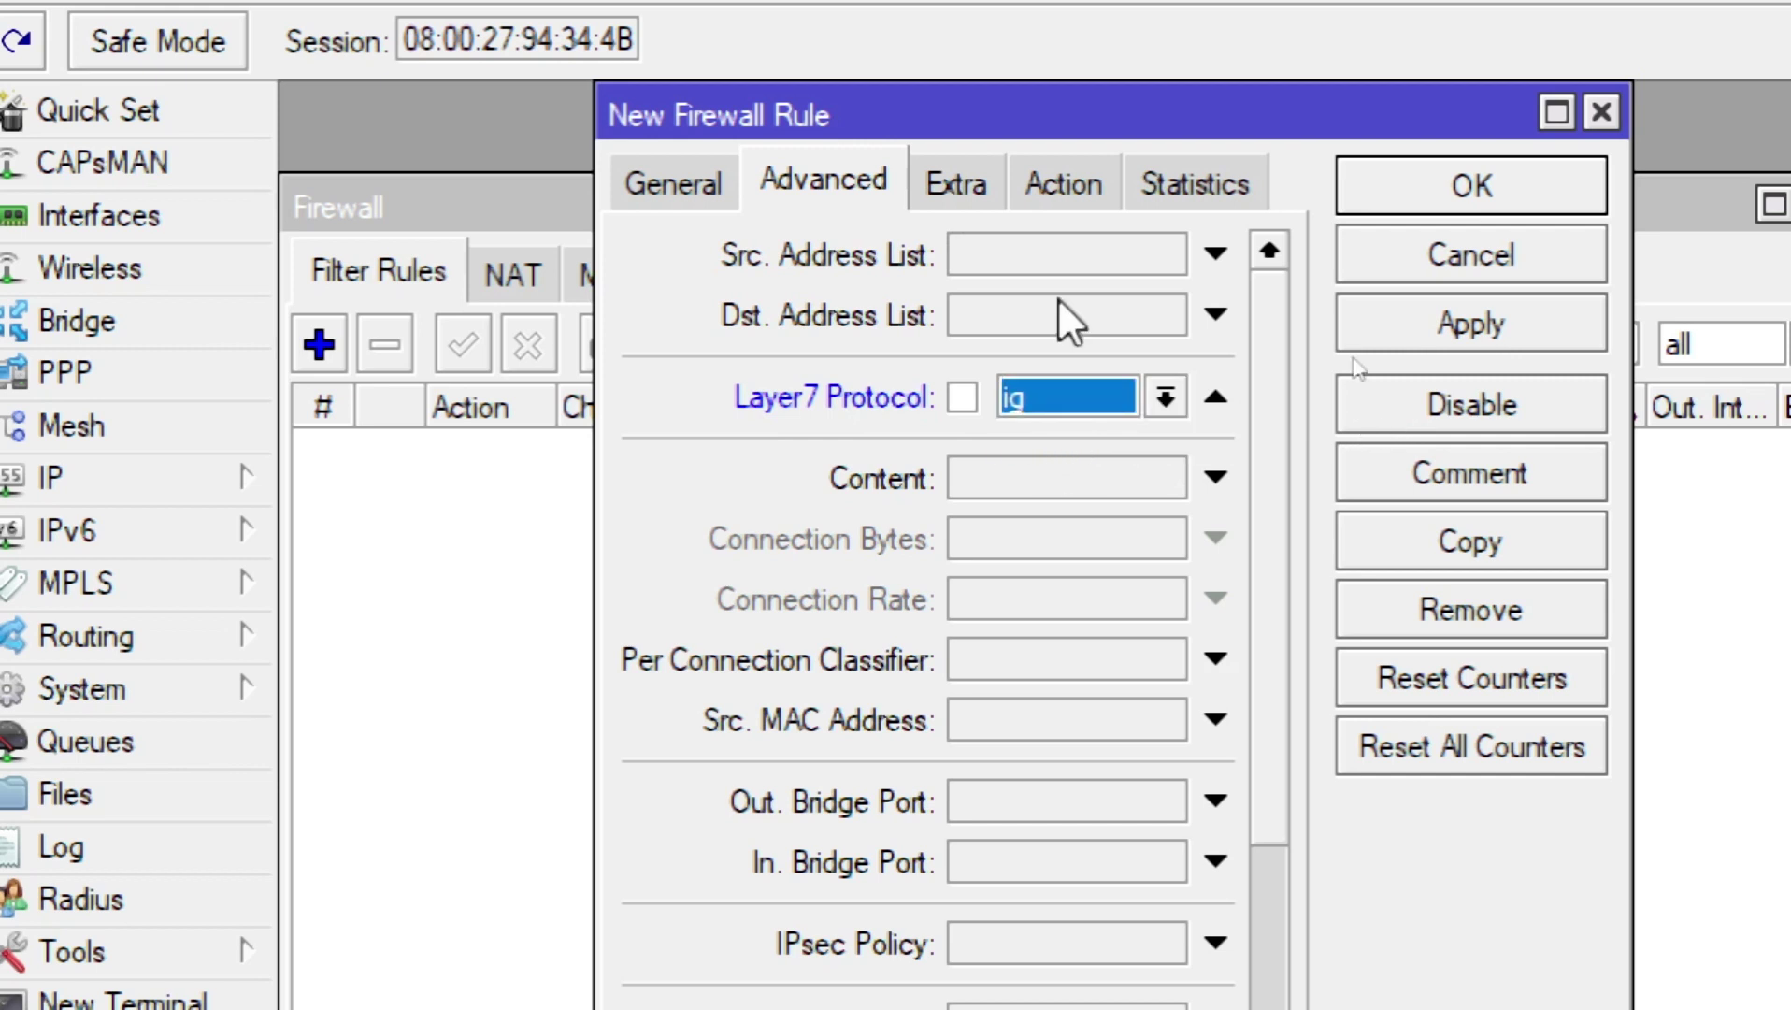
Step: Set the rule's action to drop, review its settings, then apply and save it
left_click(1066, 179)
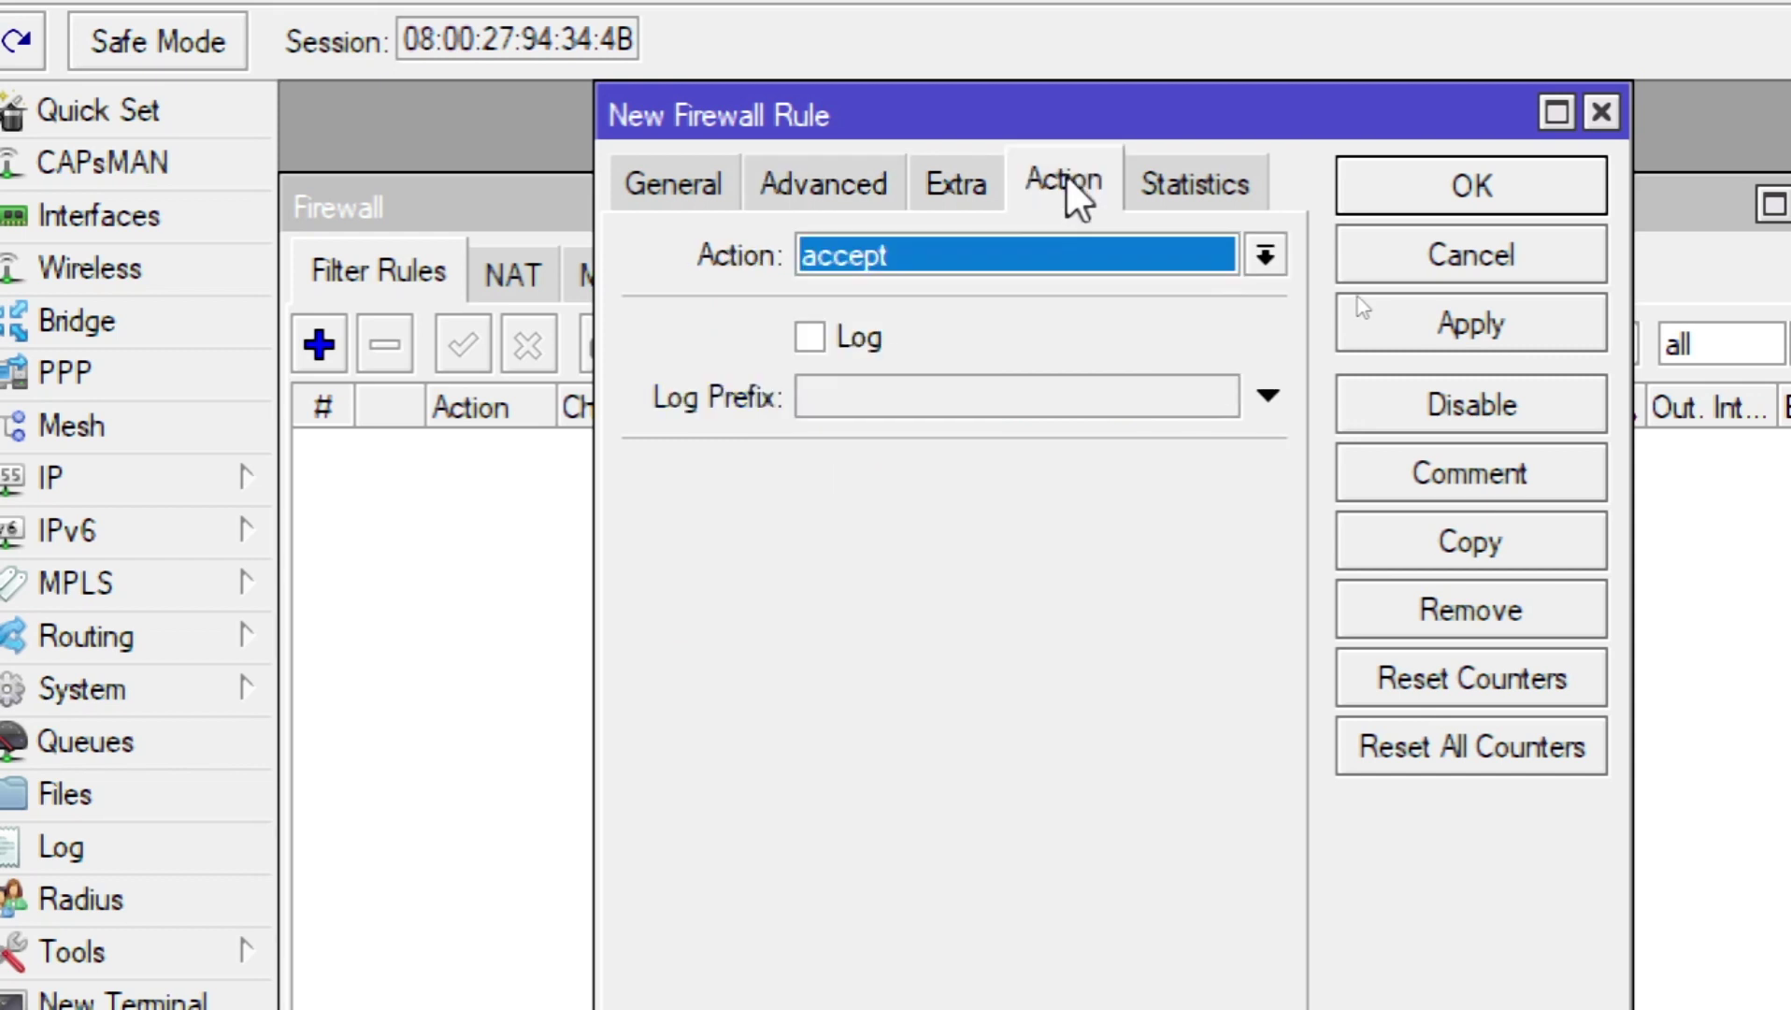
left_click(827, 254)
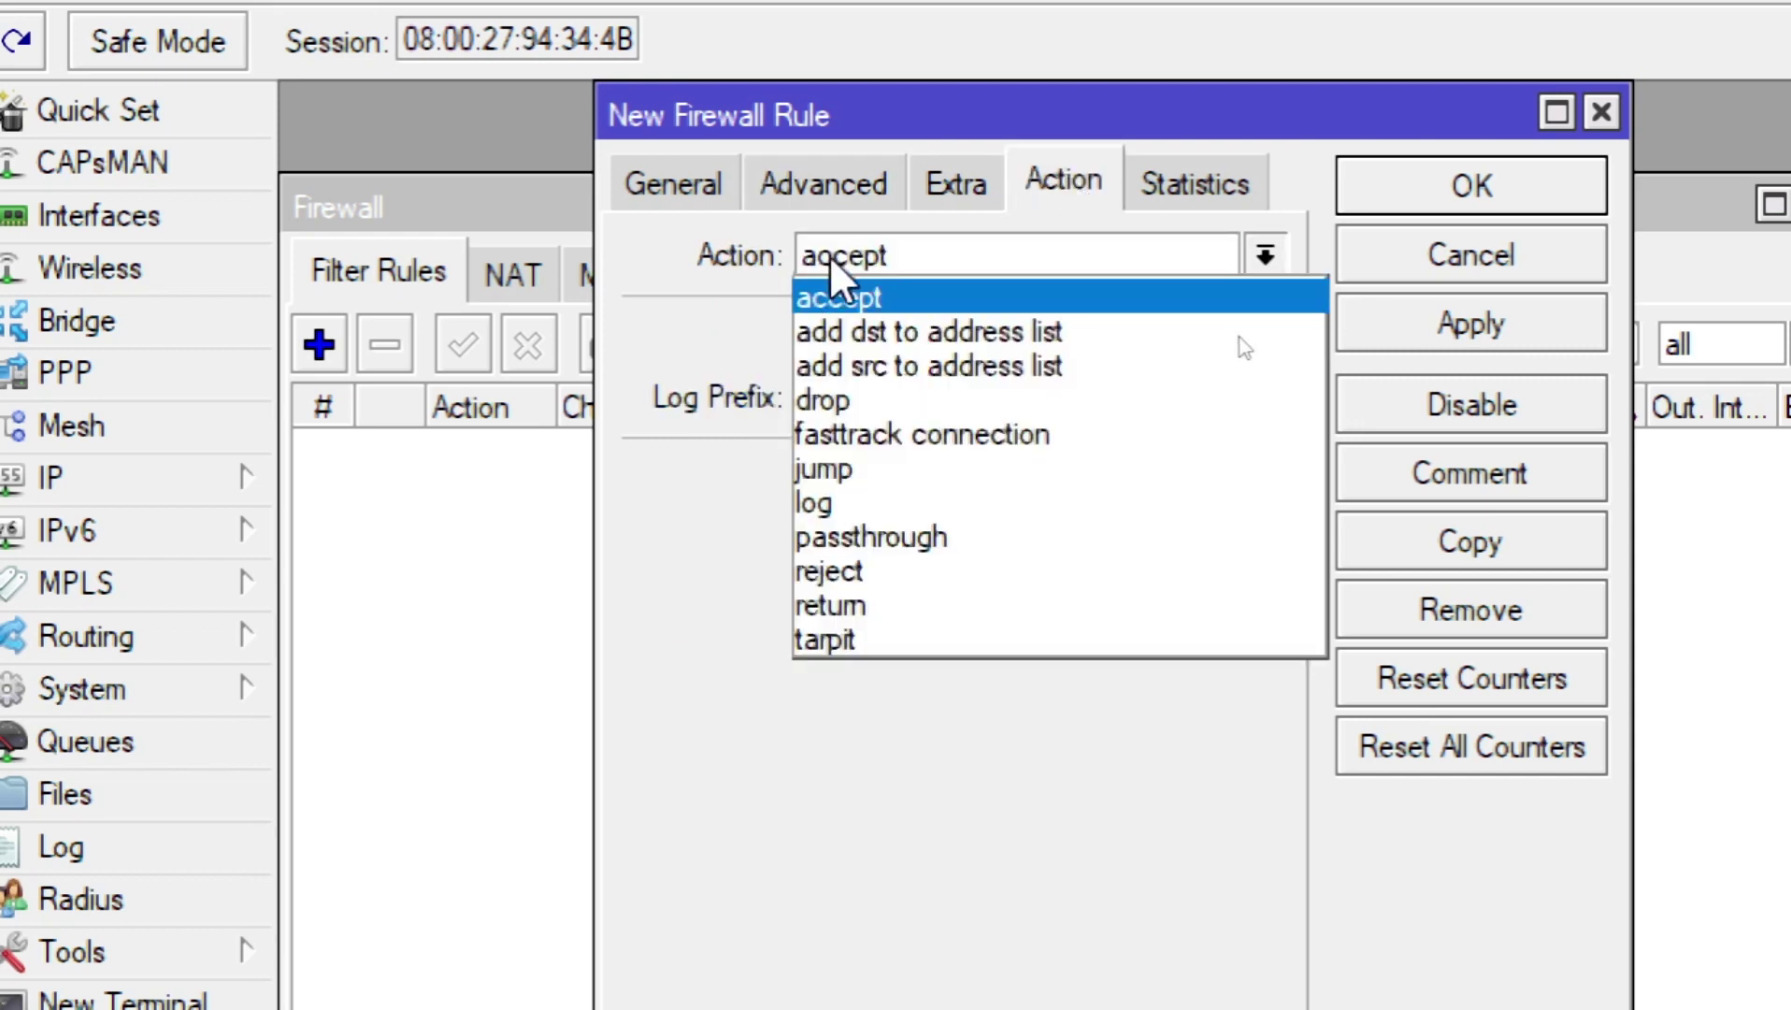
left_click(847, 393)
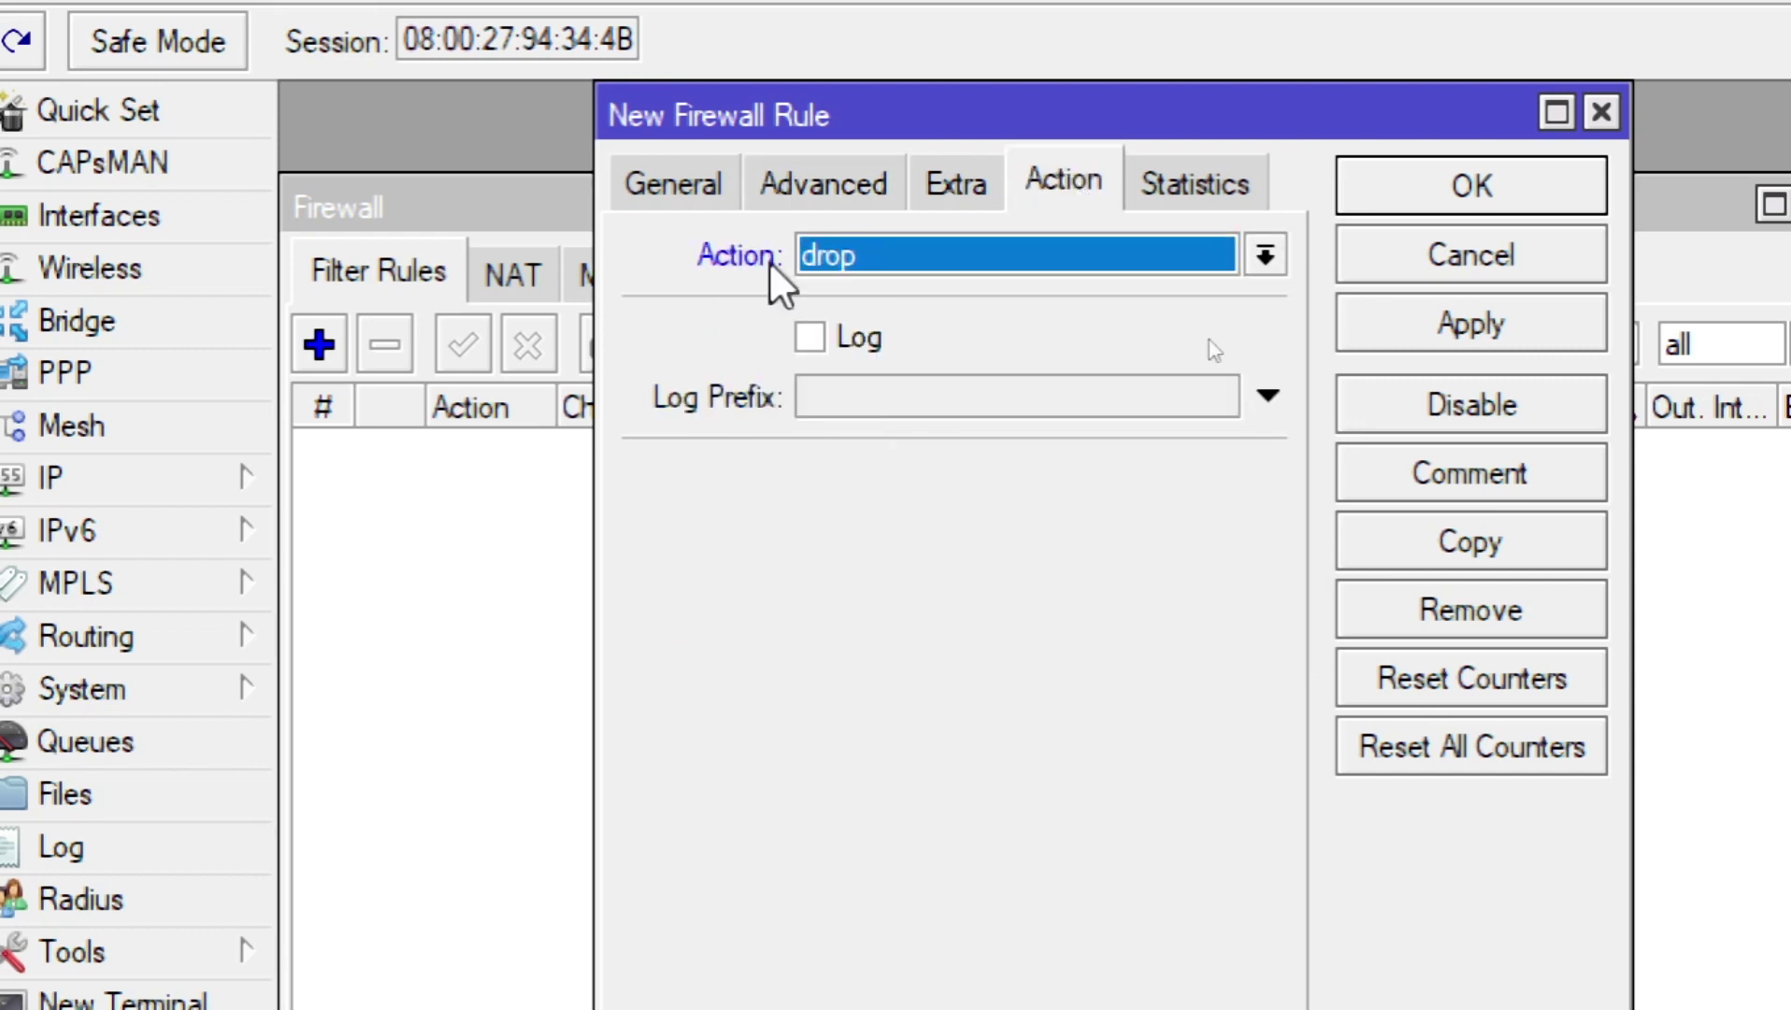
left_click(651, 191)
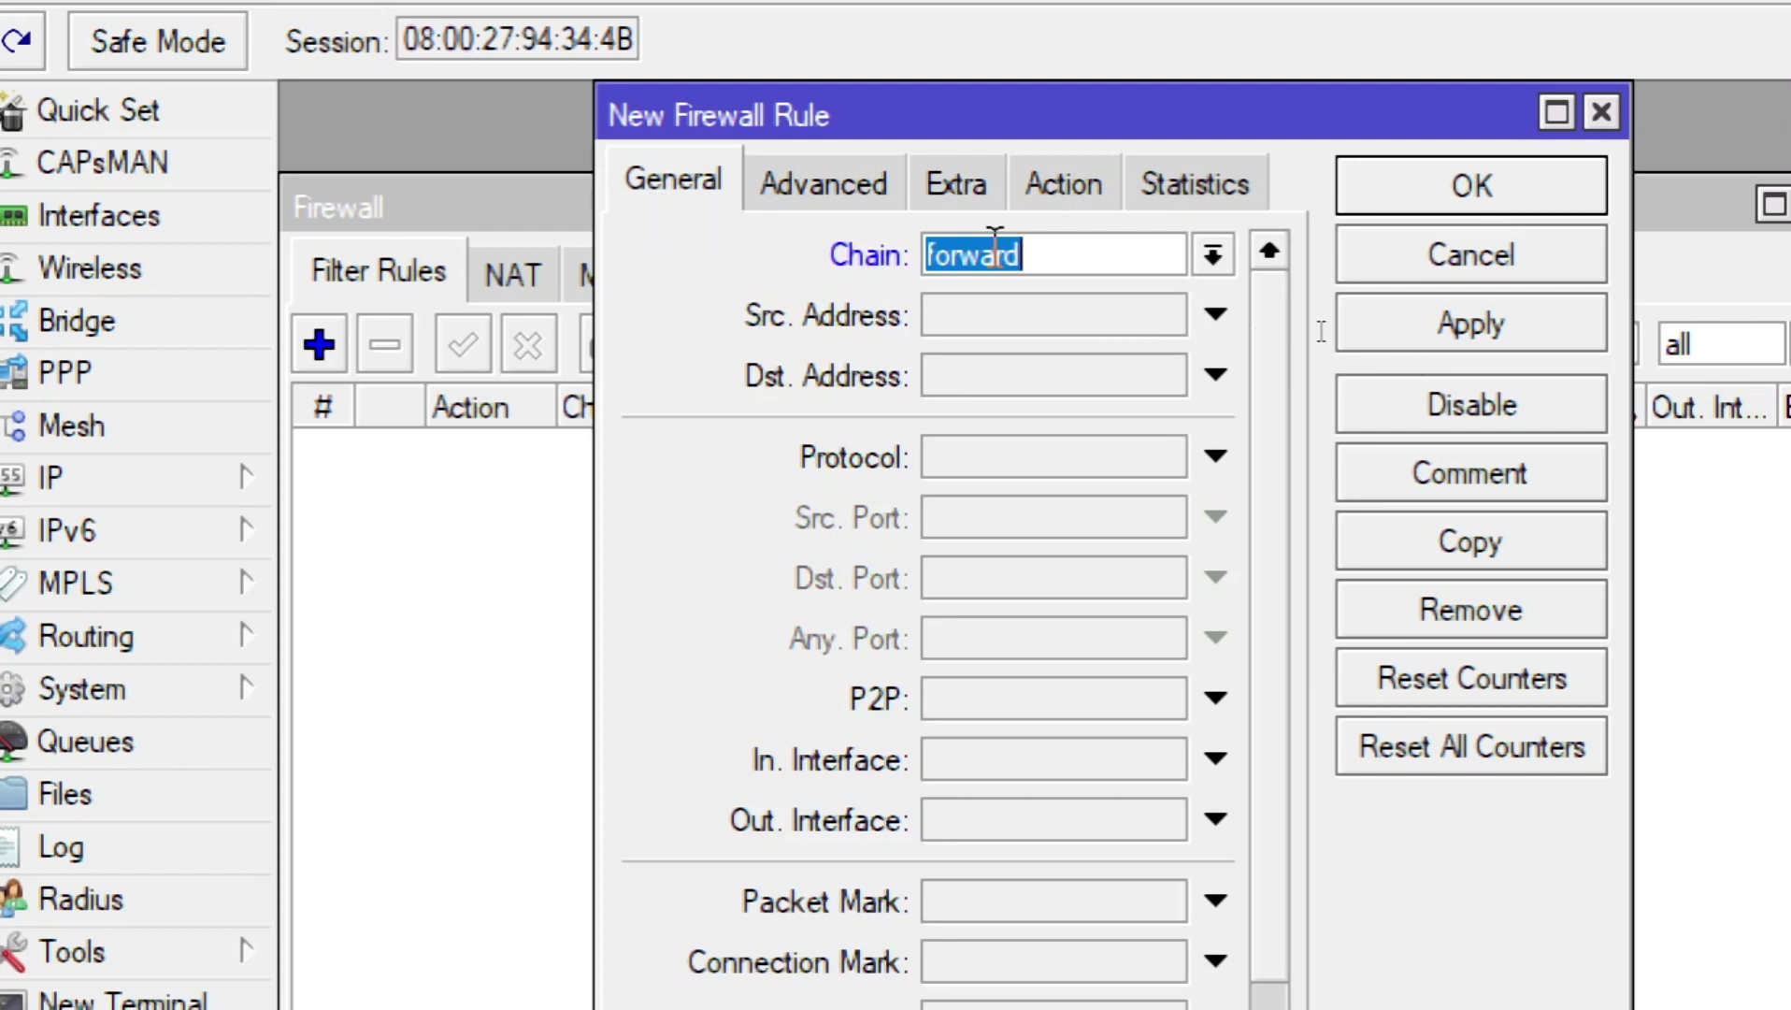
left_click(818, 188)
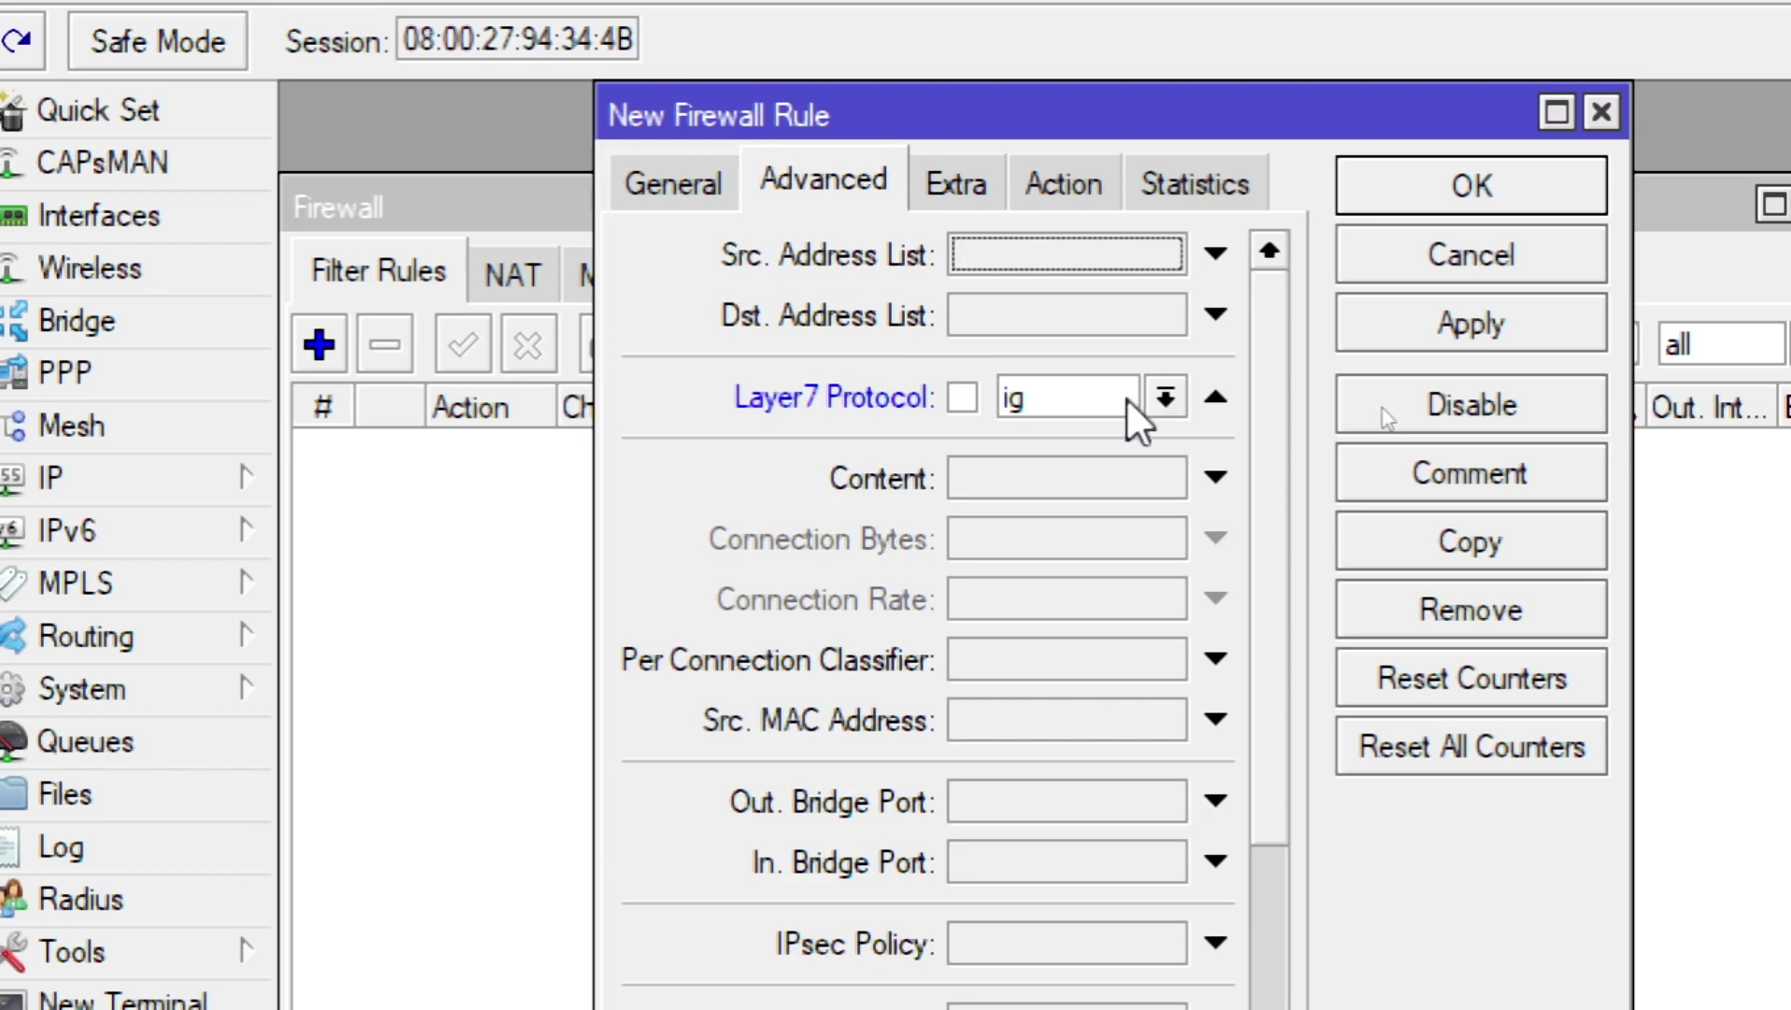
left_click(1066, 168)
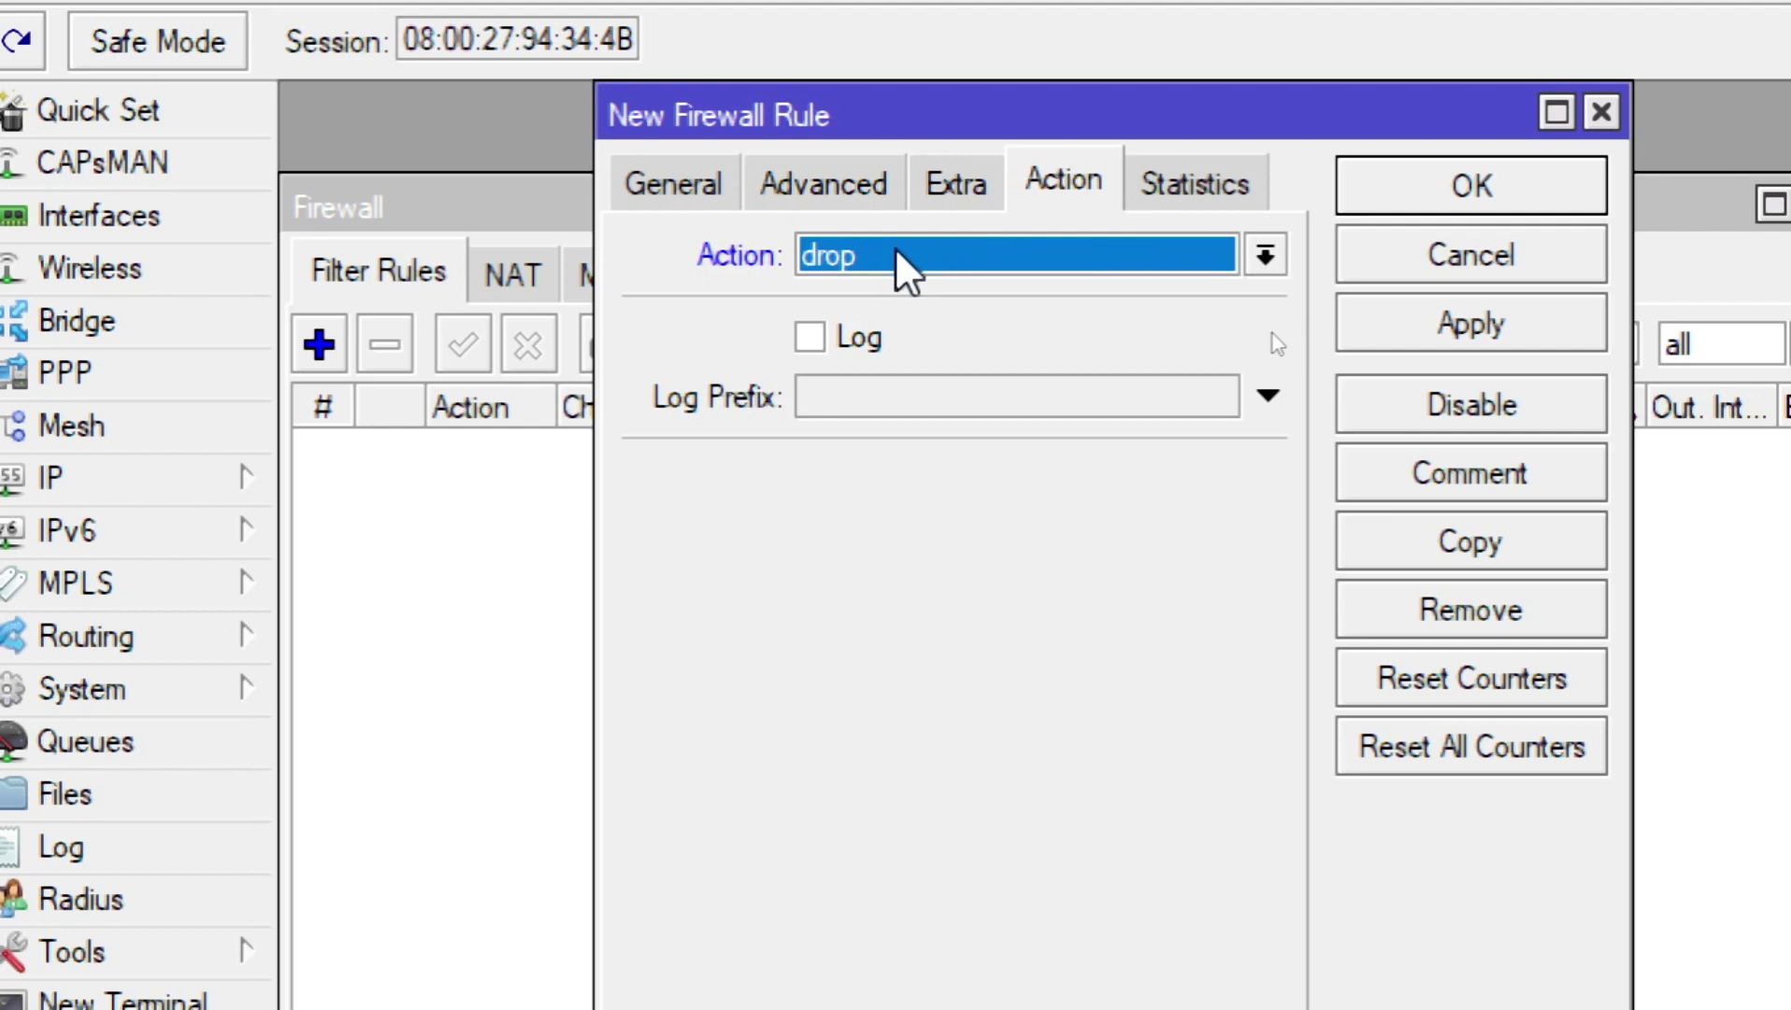
left_click(902, 266)
left_click(893, 402)
left_click(1425, 331)
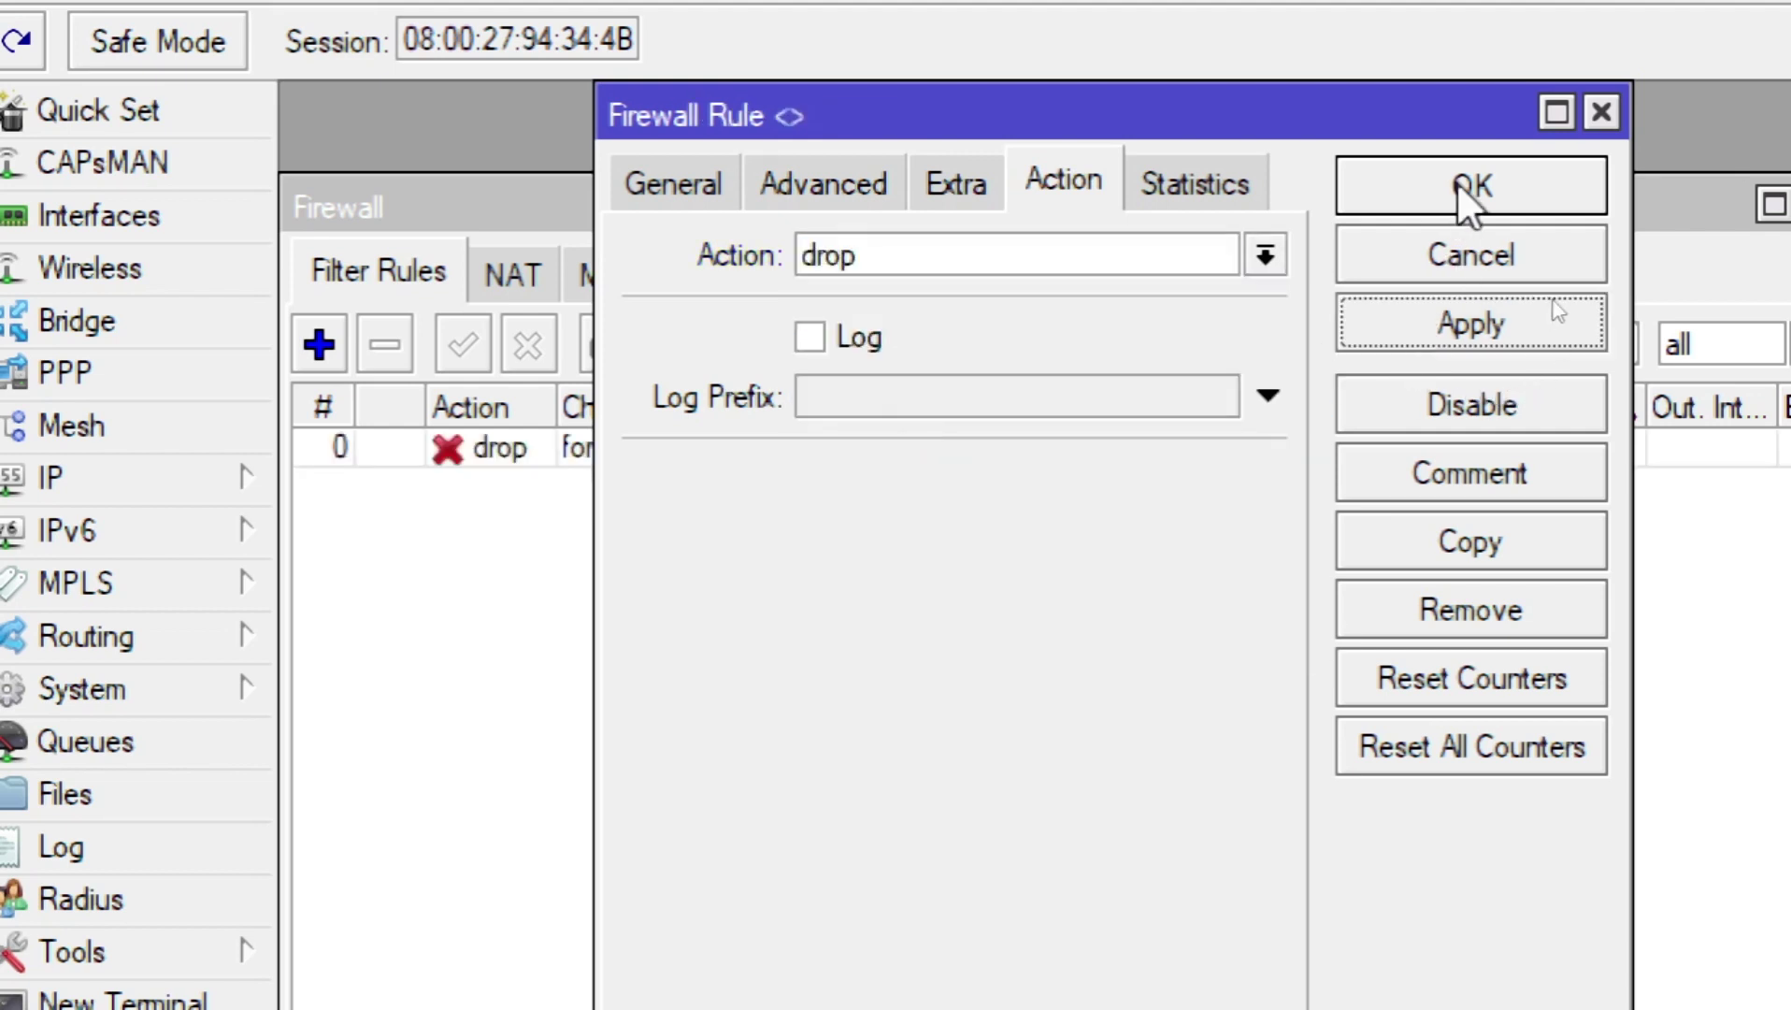
left_click(1458, 191)
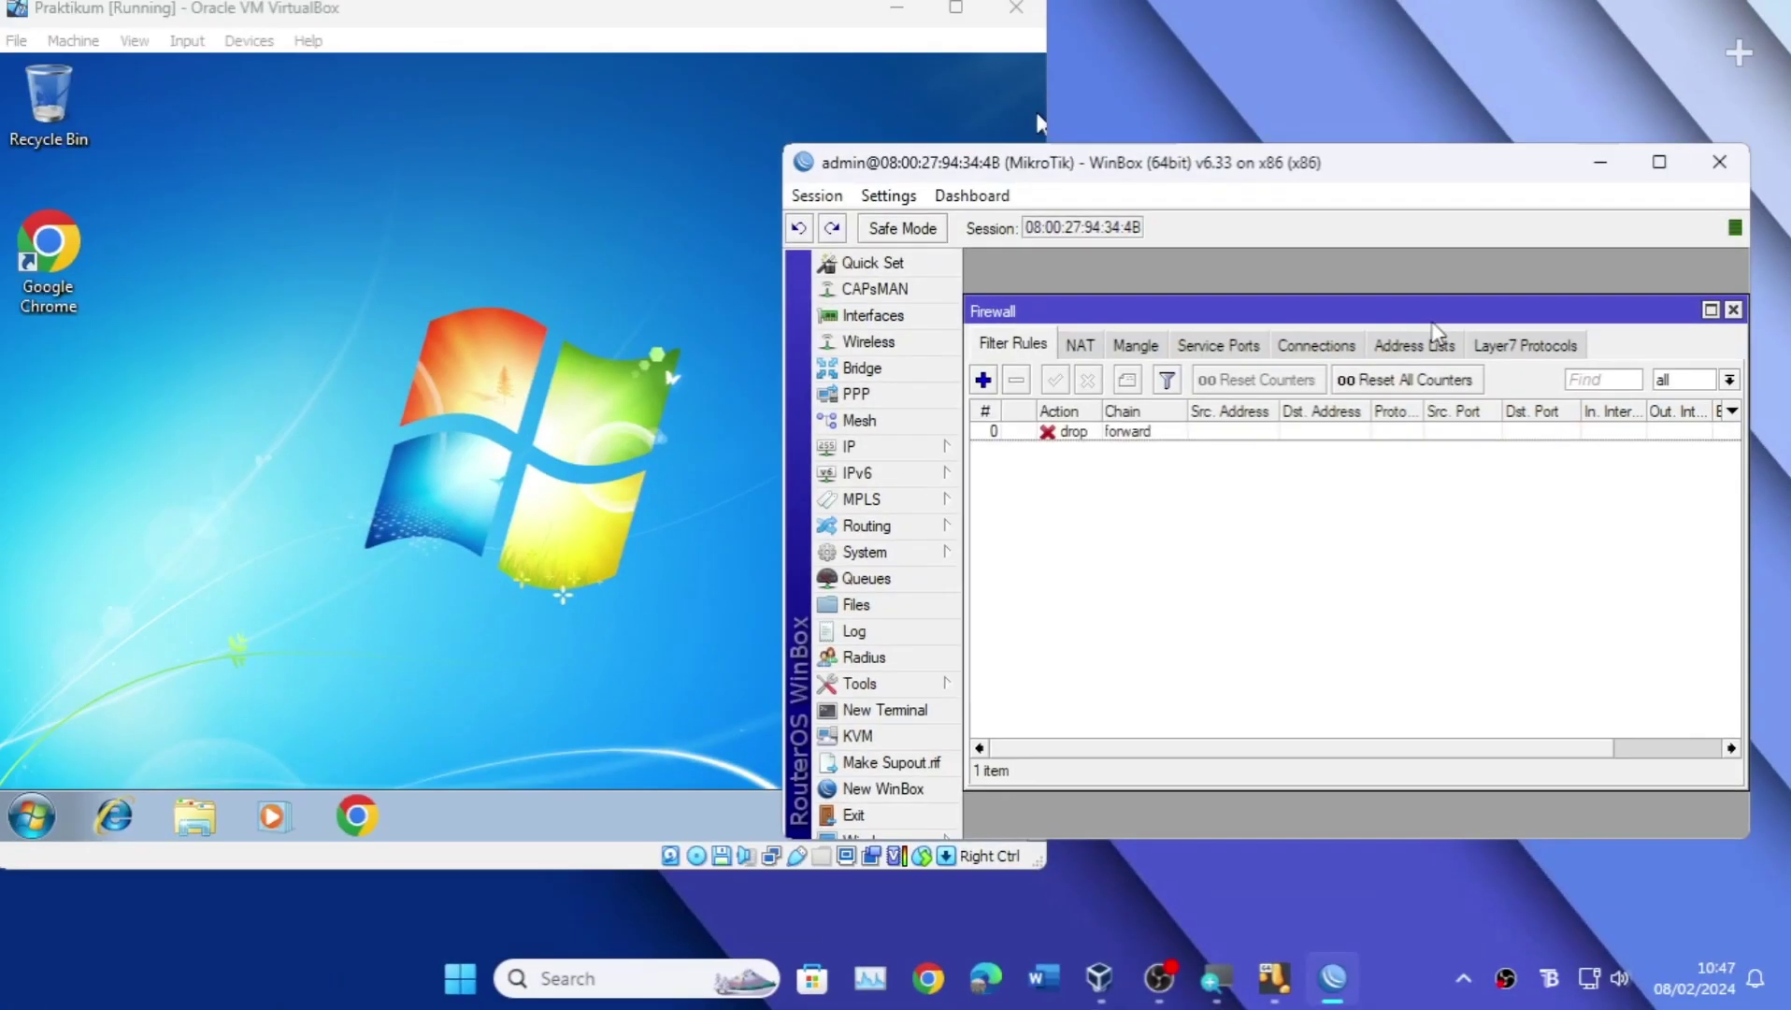
Step: Bring the Windows 7 VM forward, refresh its desktop three times, and start Chrome
left_click(602, 458)
right_click(329, 363)
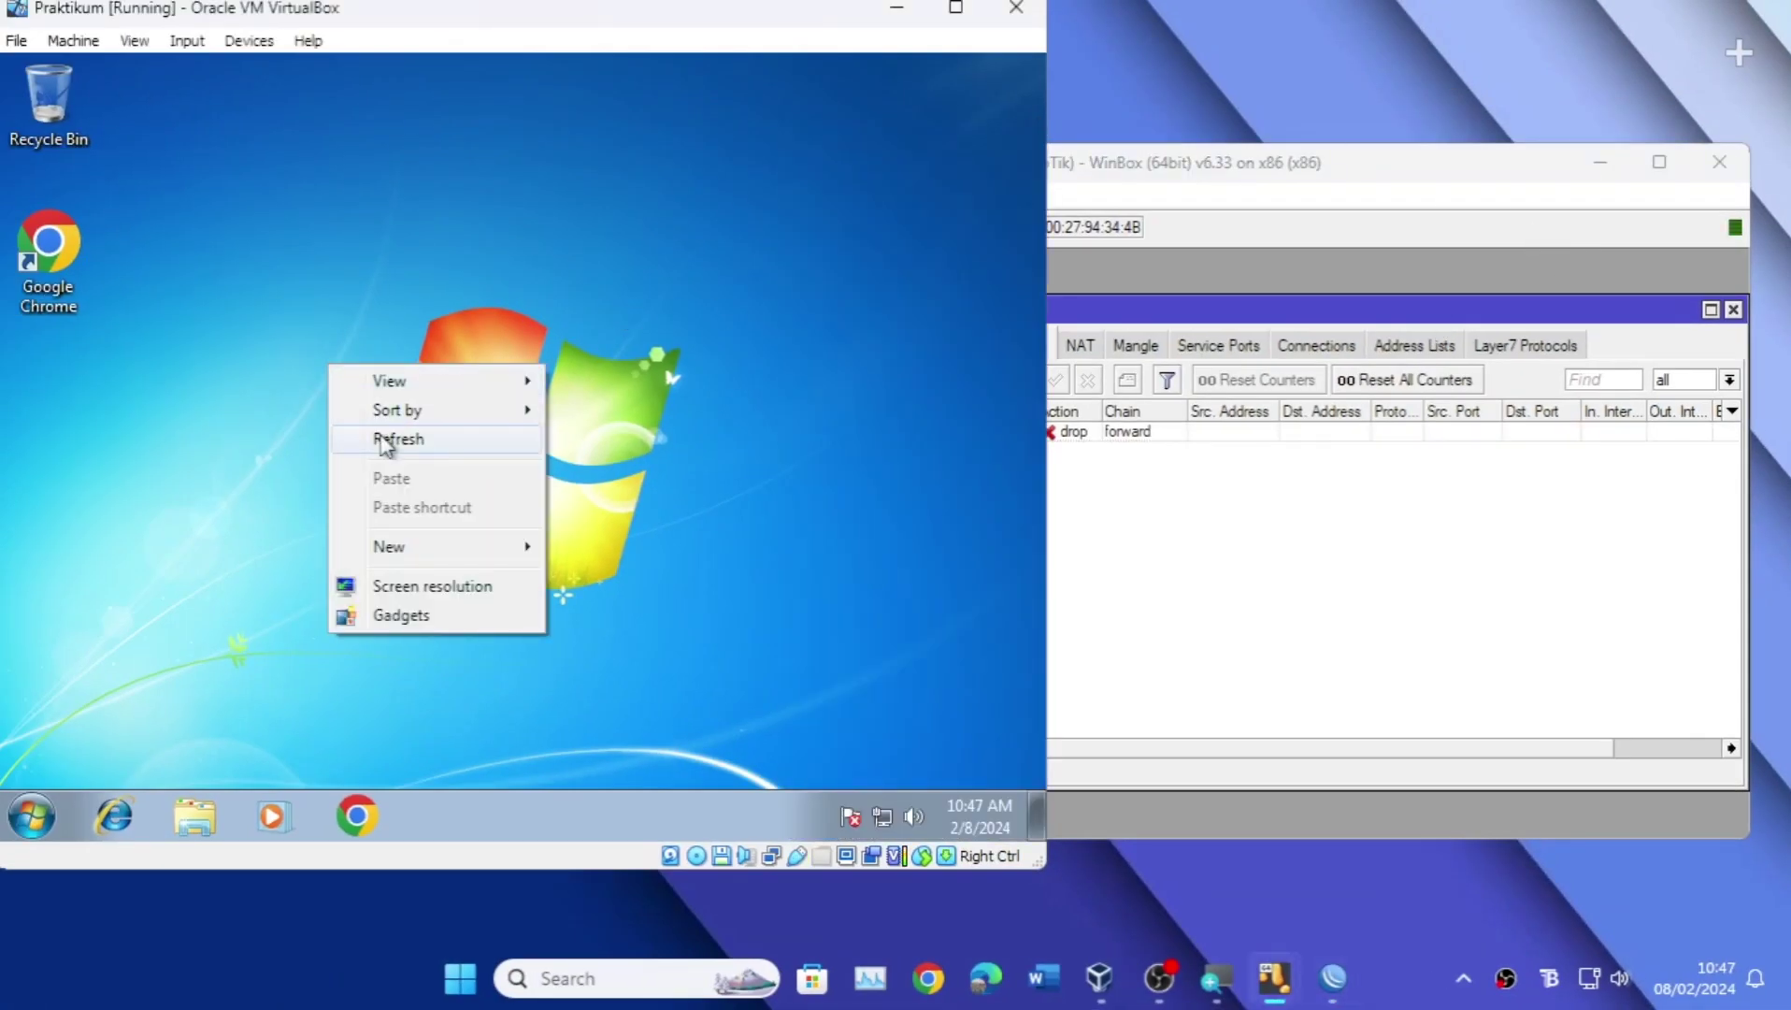
left_click(383, 439)
right_click(344, 367)
left_click(393, 439)
right_click(393, 435)
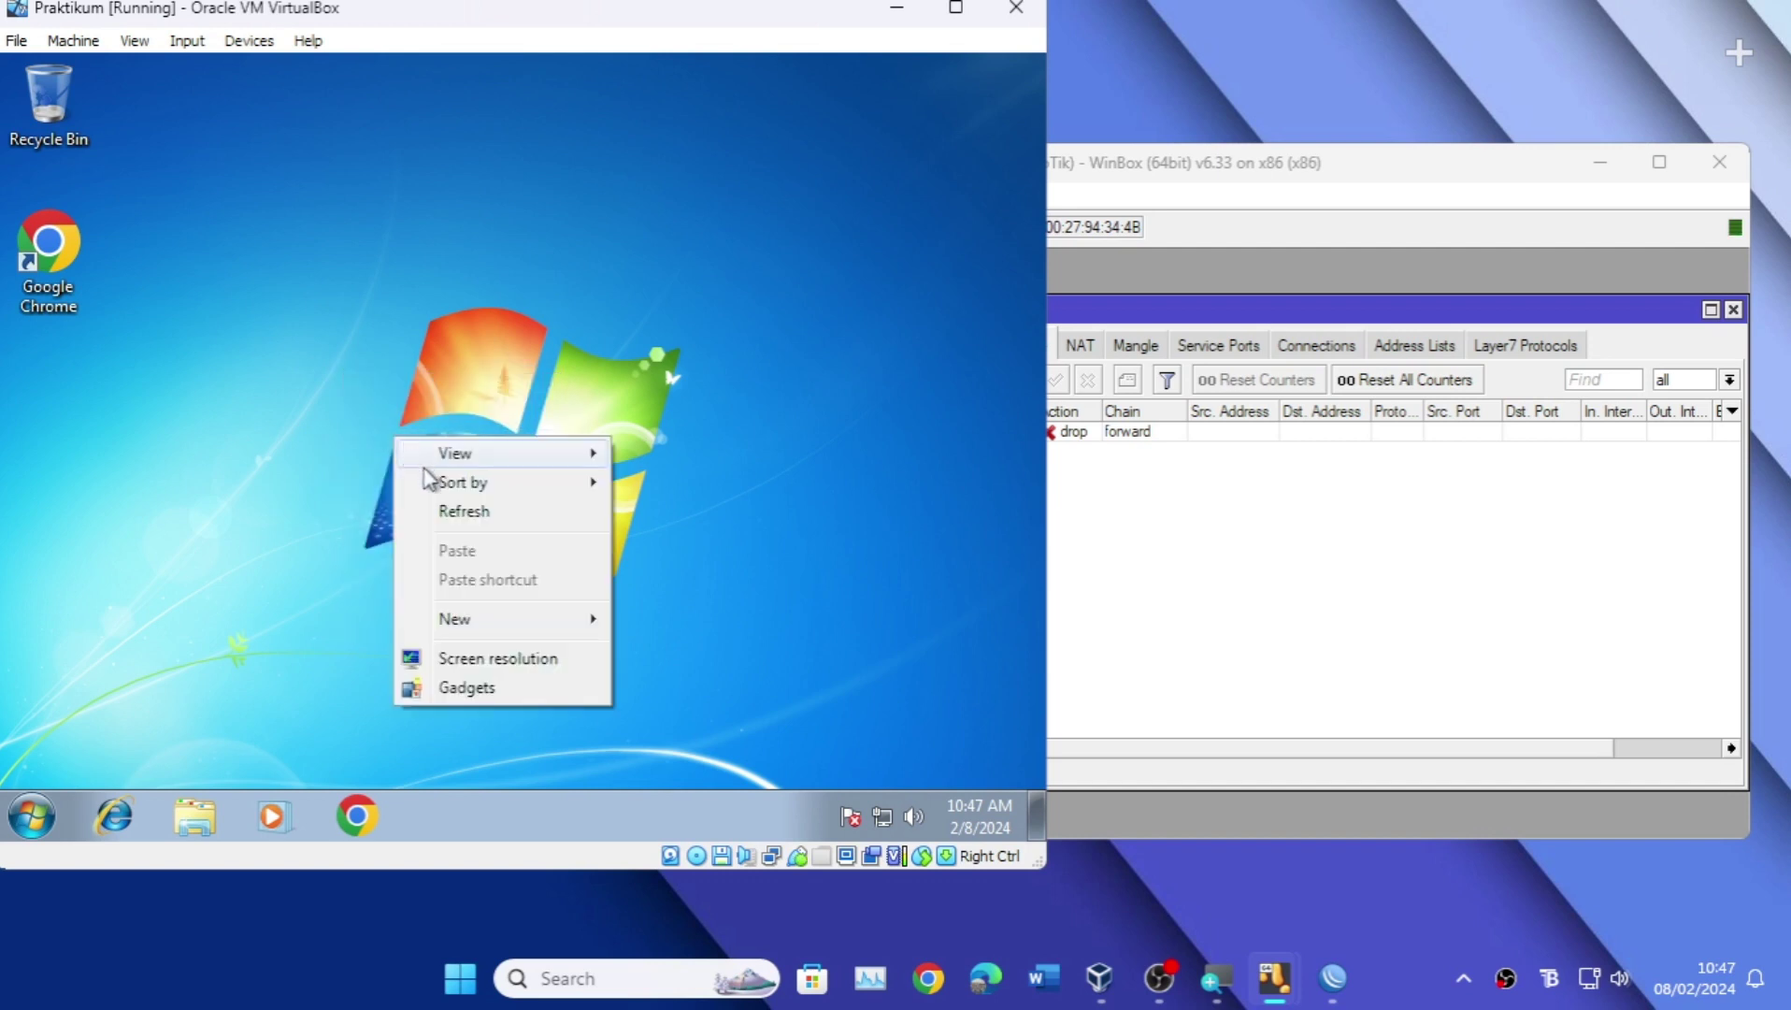
left_click(432, 513)
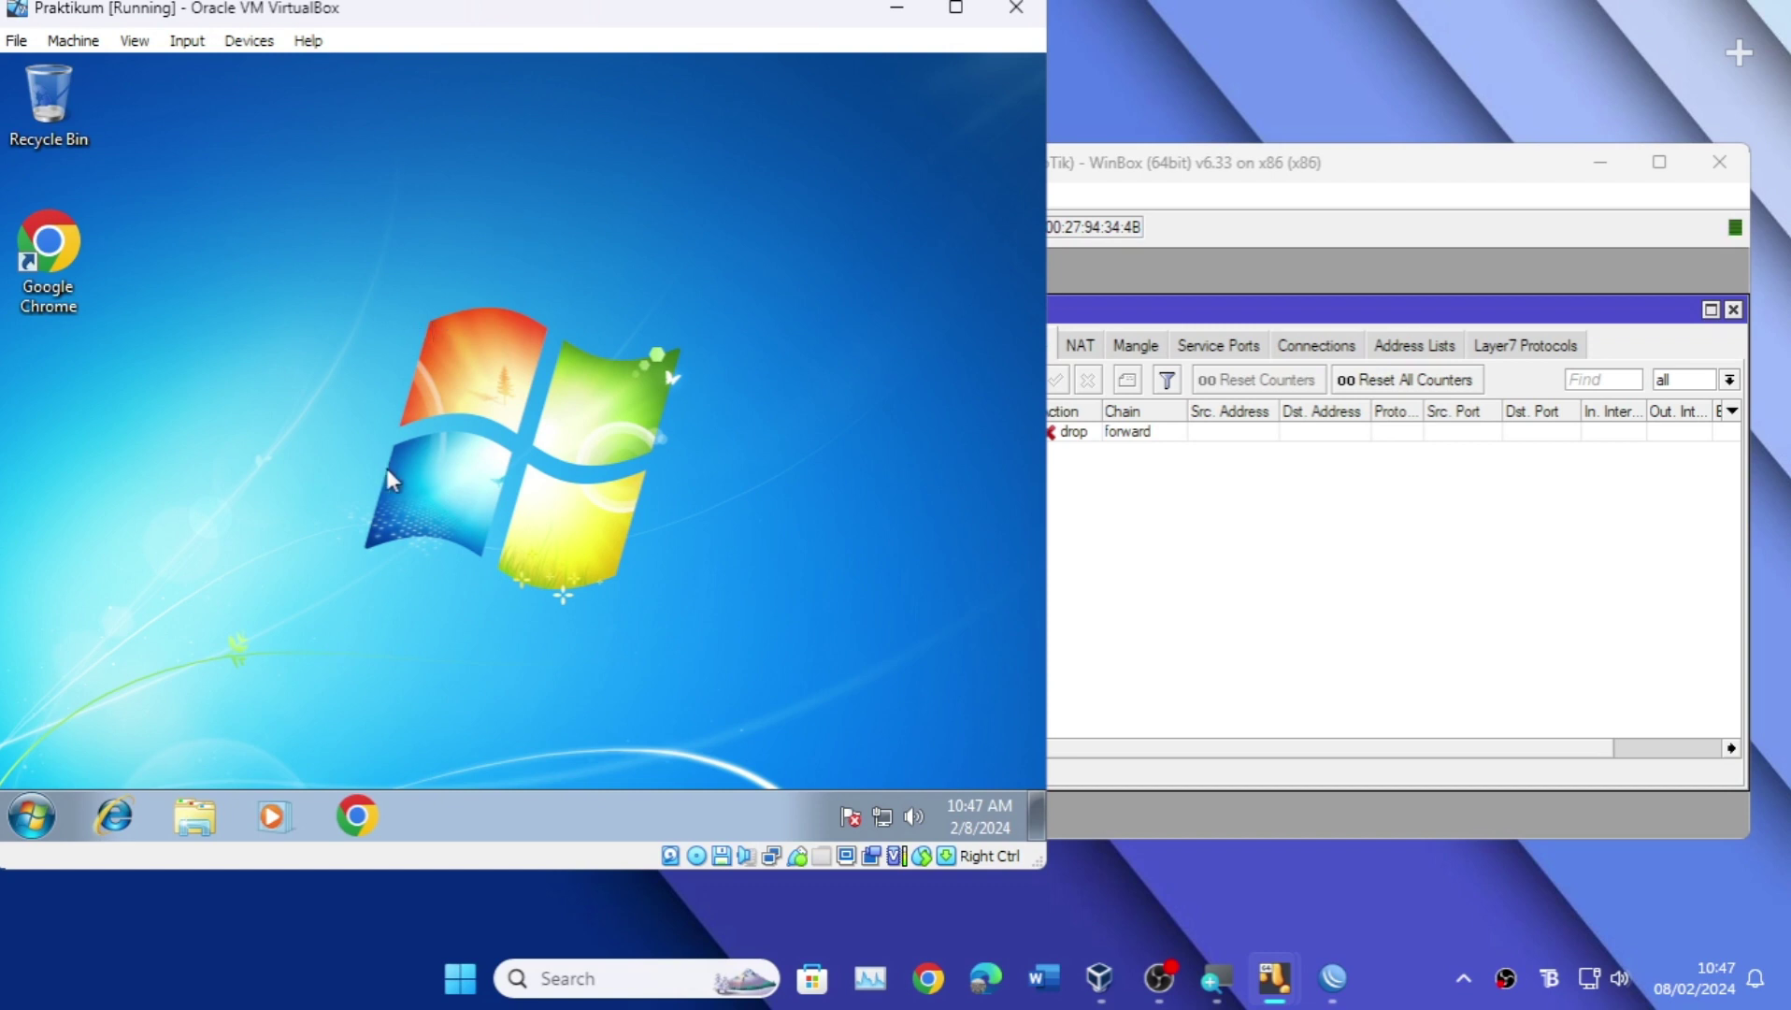
left_click(370, 809)
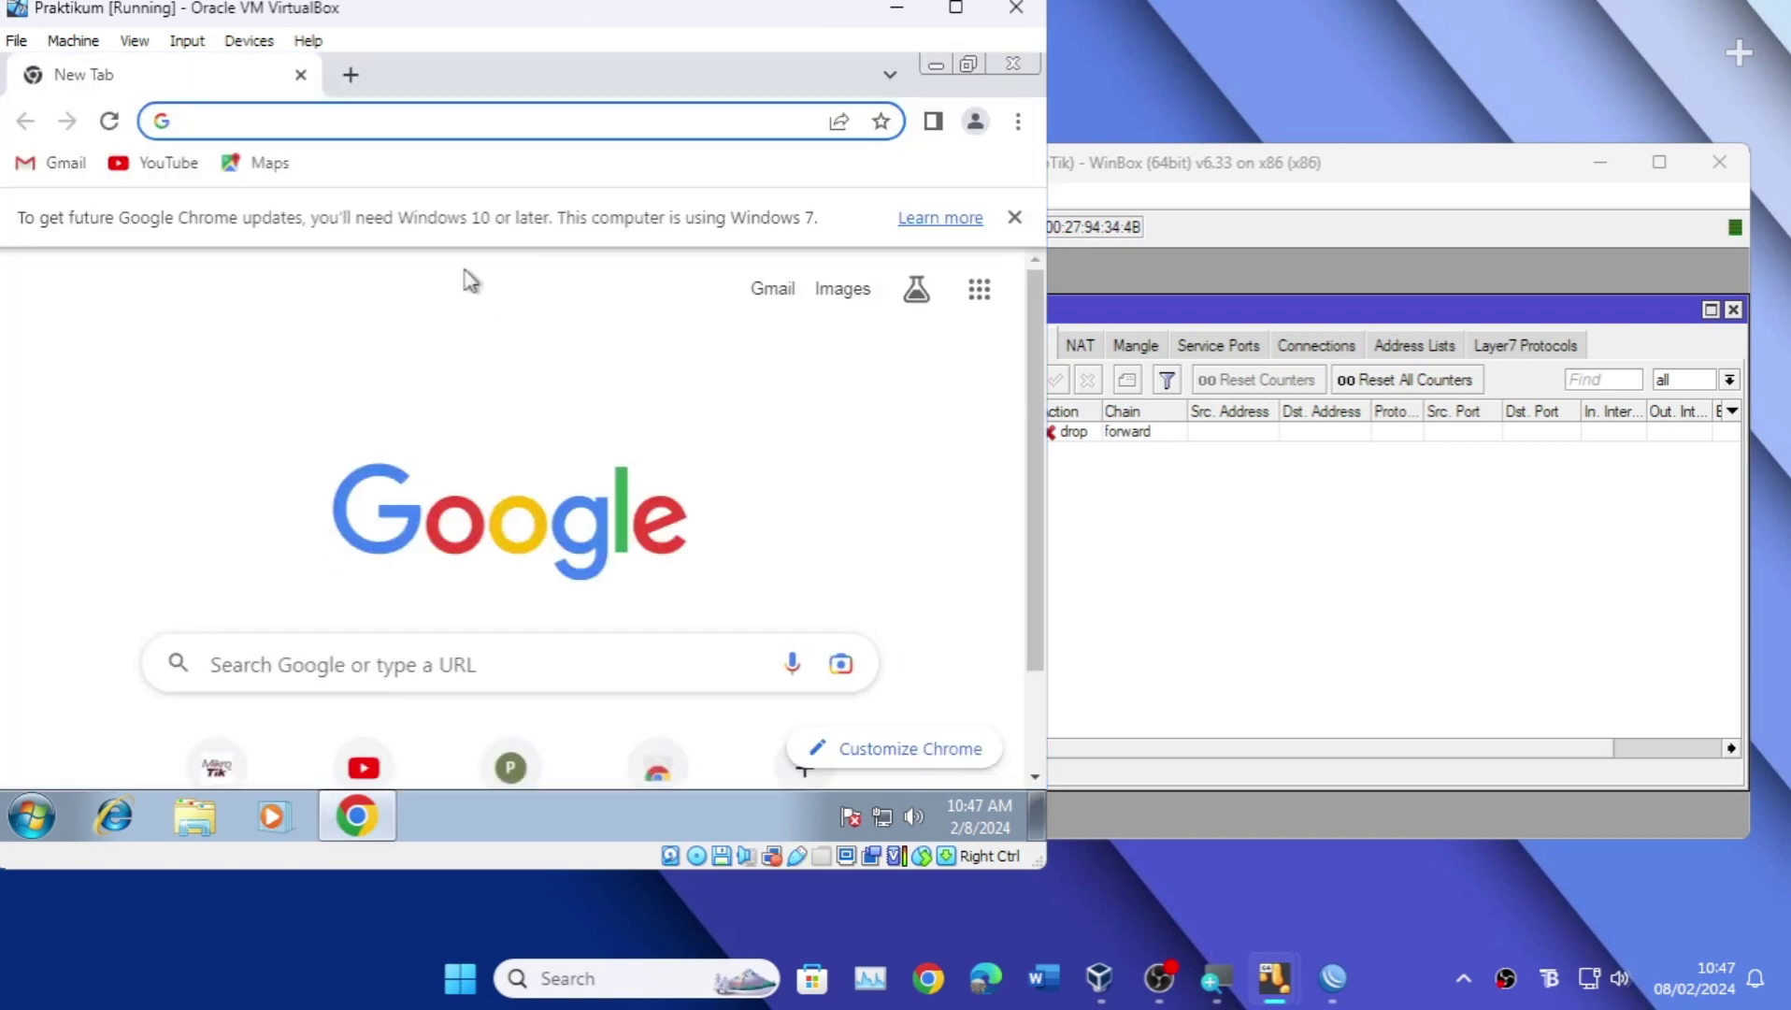
Step: Search 'ig' and open the Instagram result
type("ig")
key("Return")
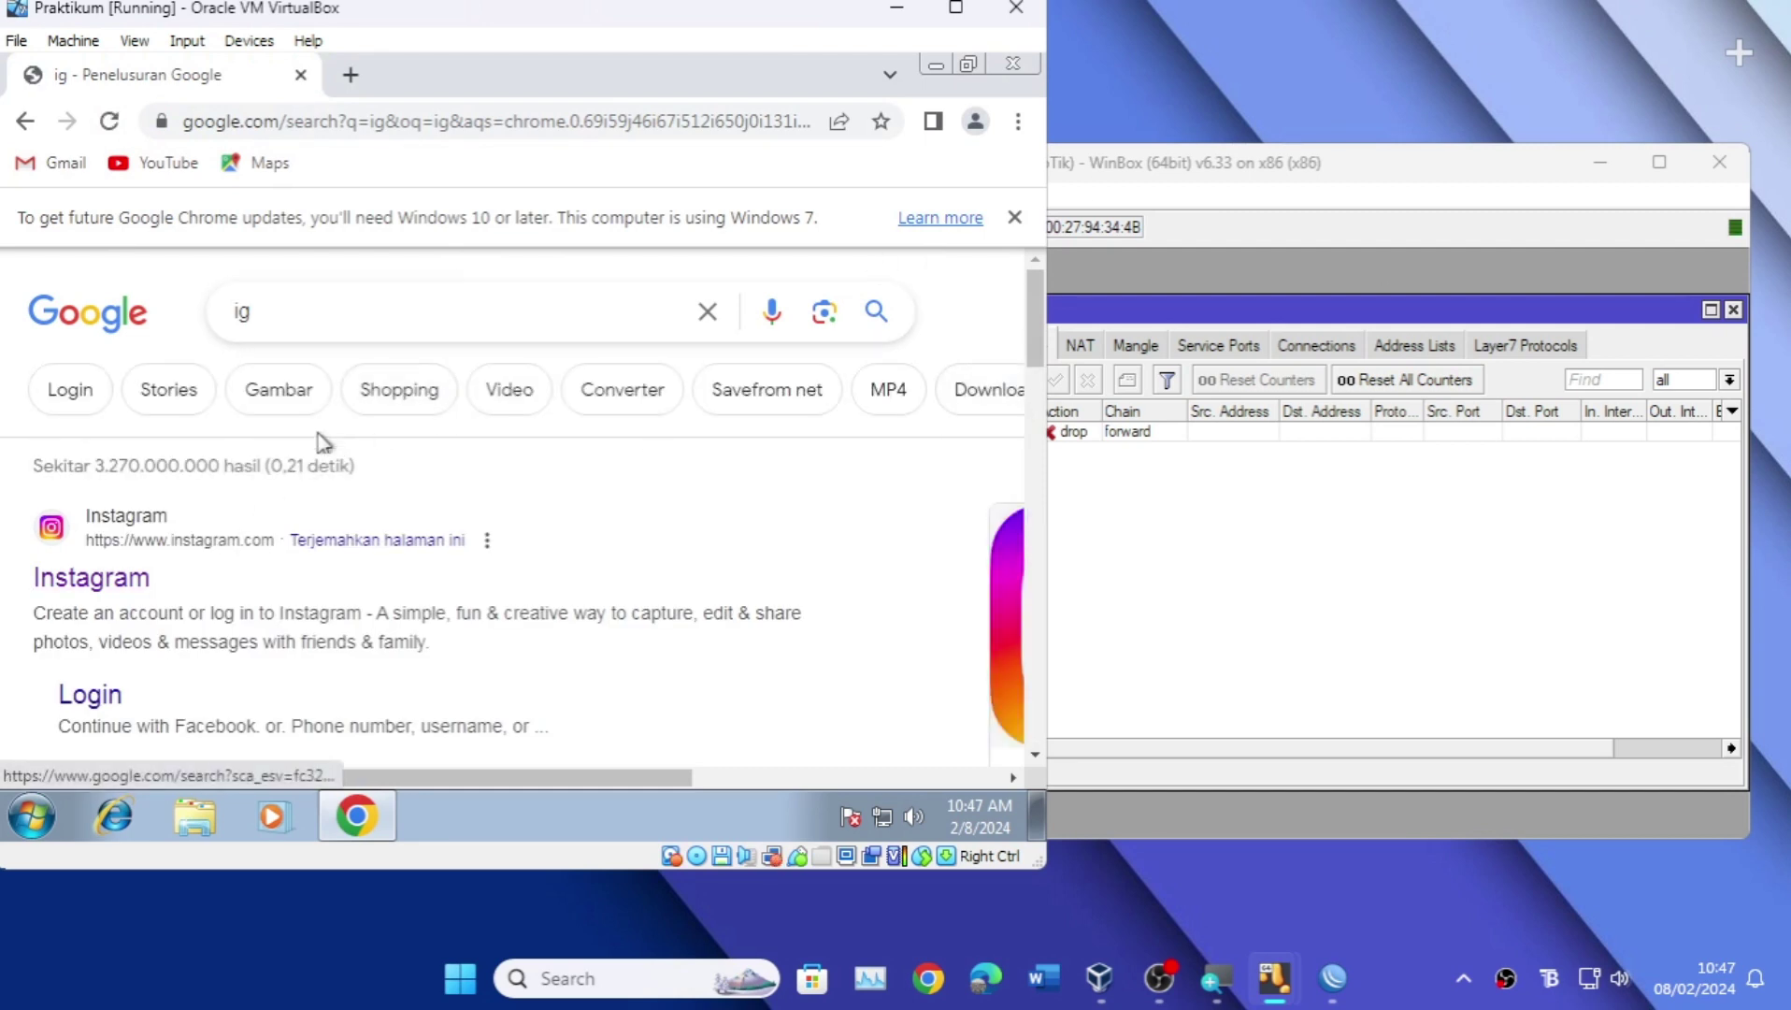
left_click(131, 585)
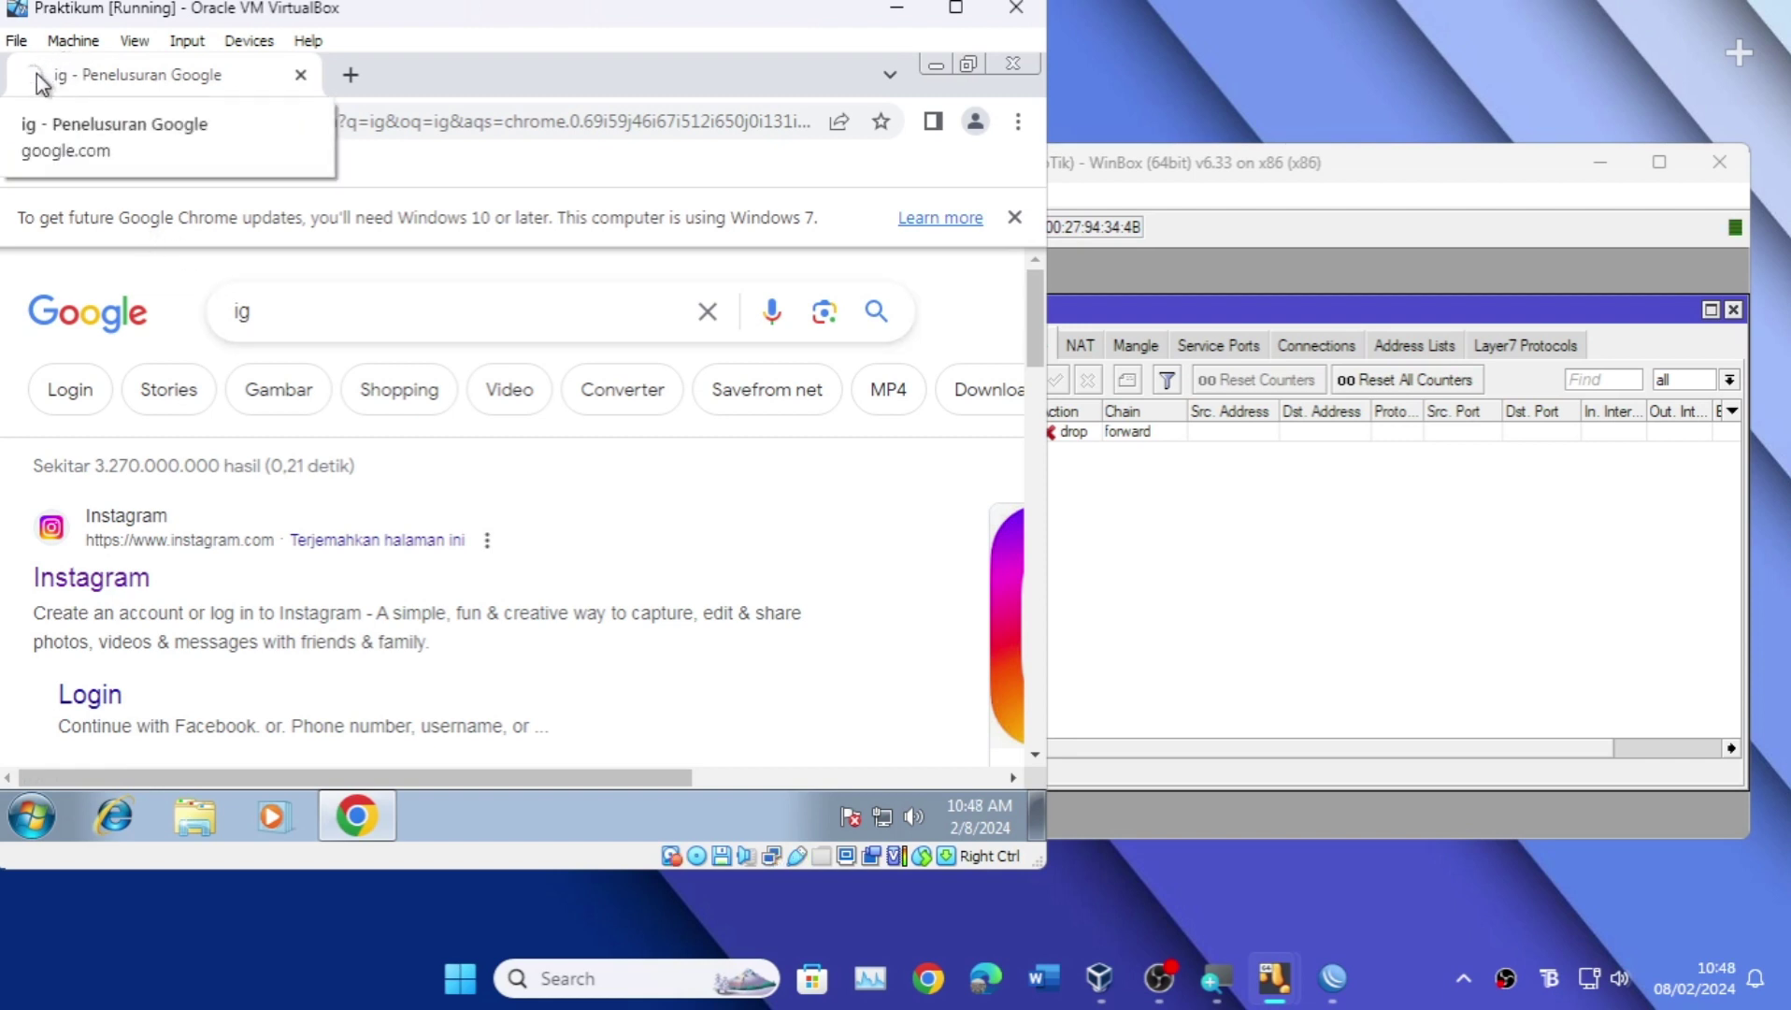
Step: Open Facebook from an 'fb' search in a new tab, then return to the first tab
left_click(351, 74)
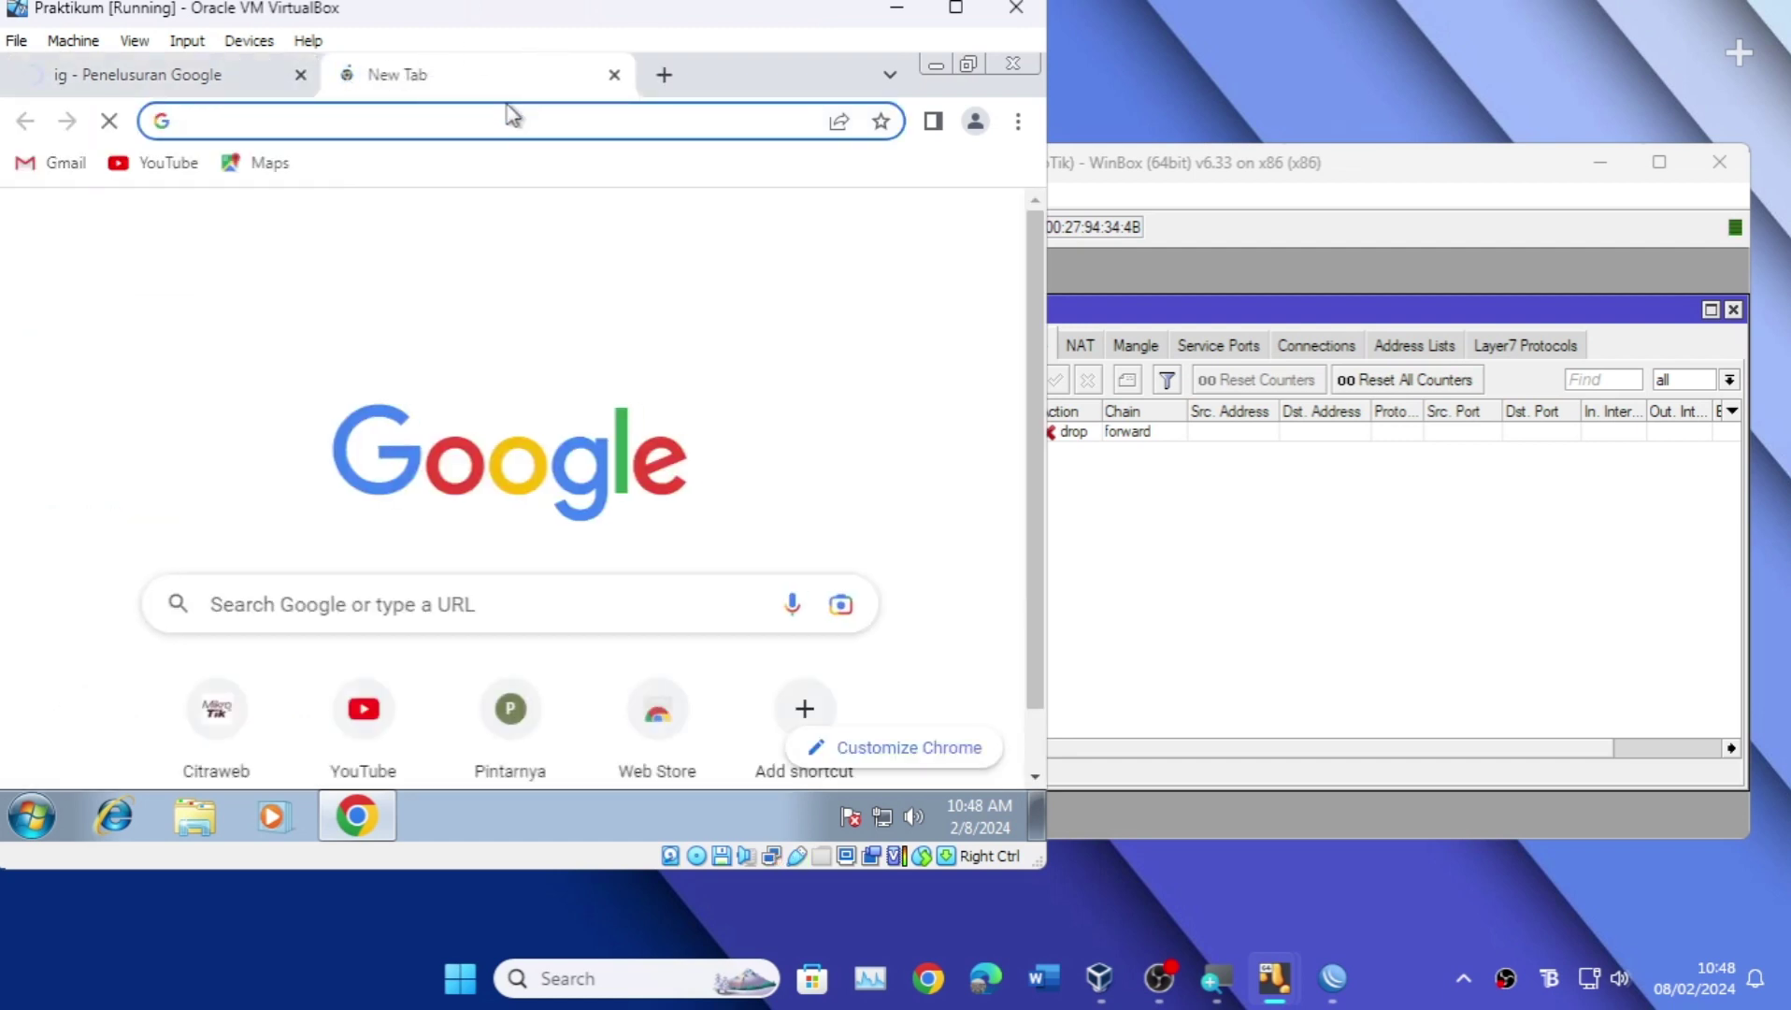
type("fb")
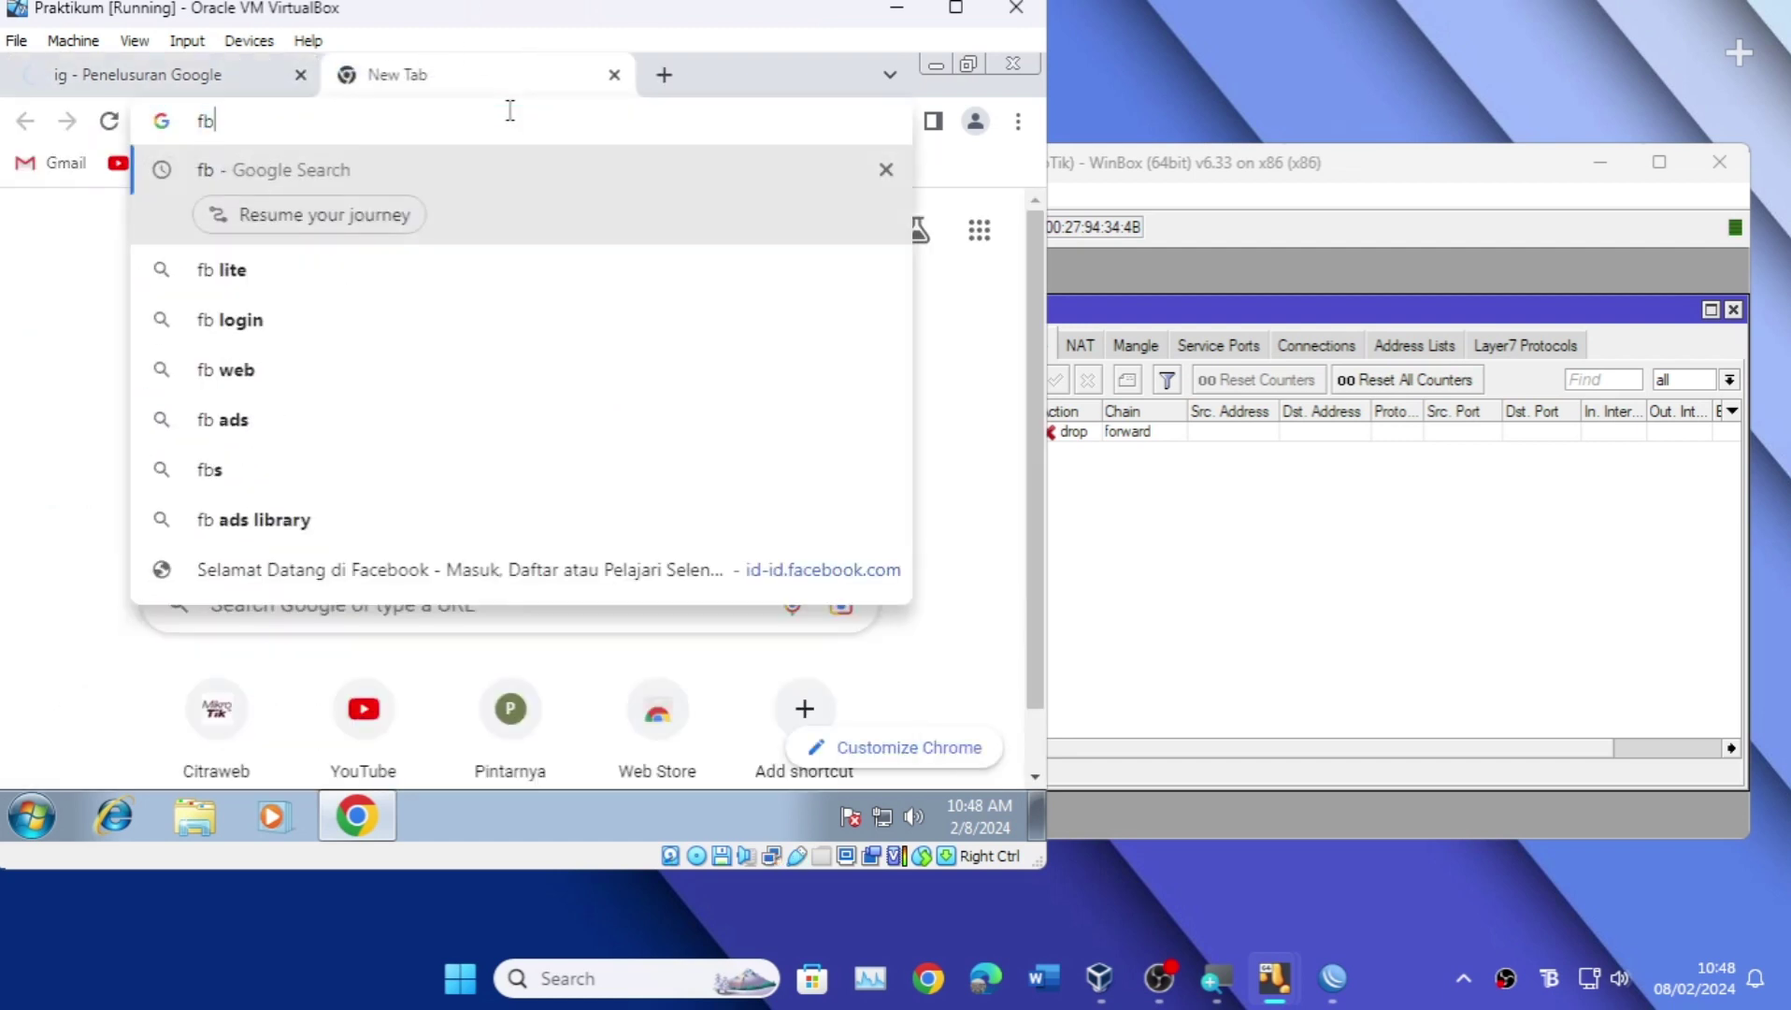
key("Return")
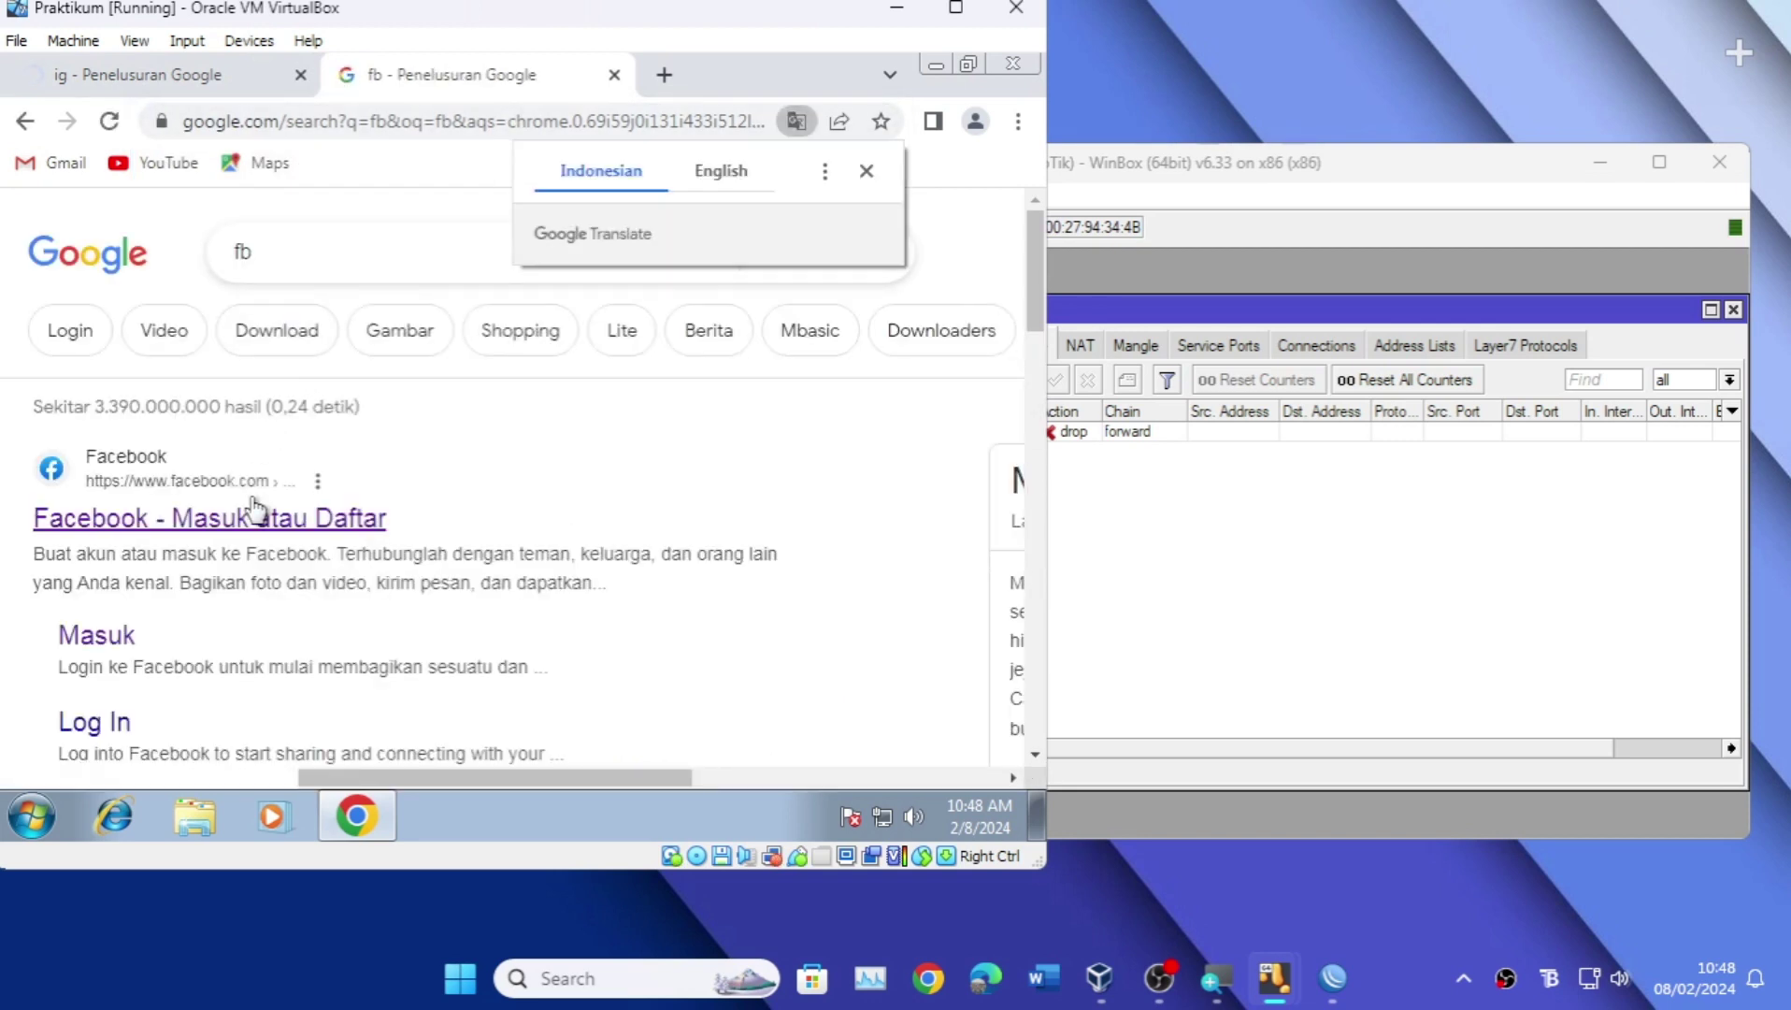
left_click(257, 522)
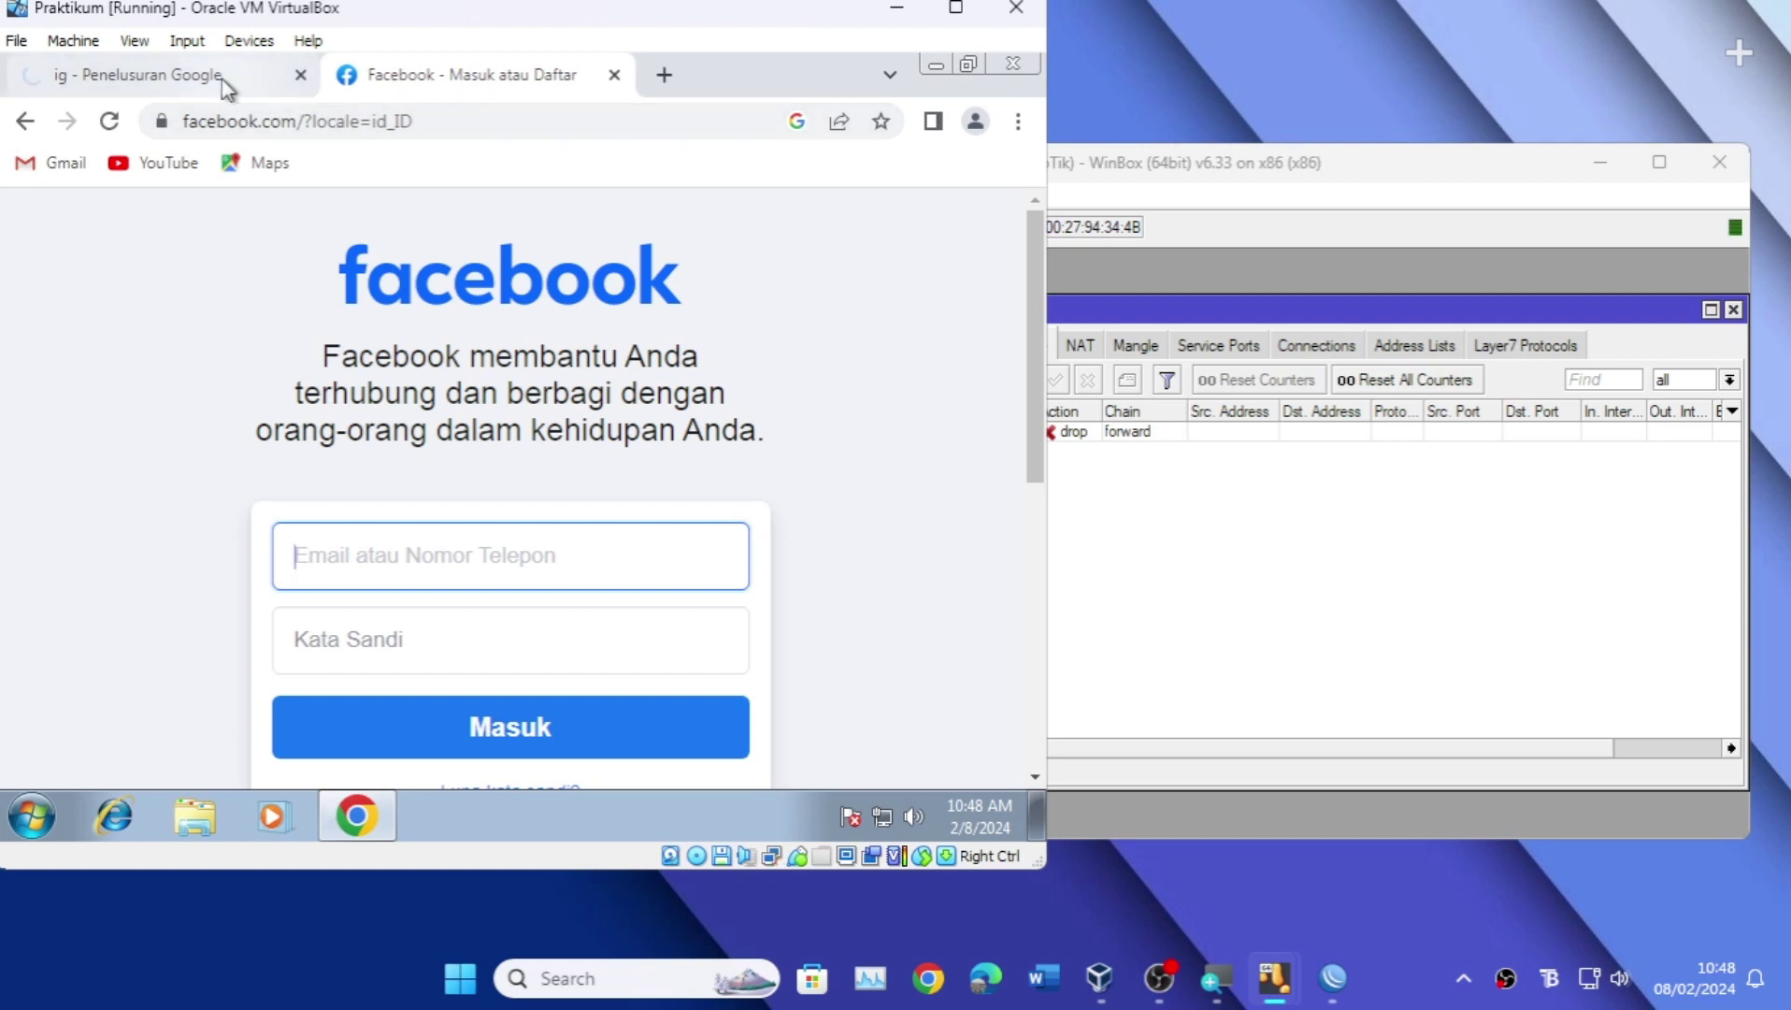
left_click(189, 78)
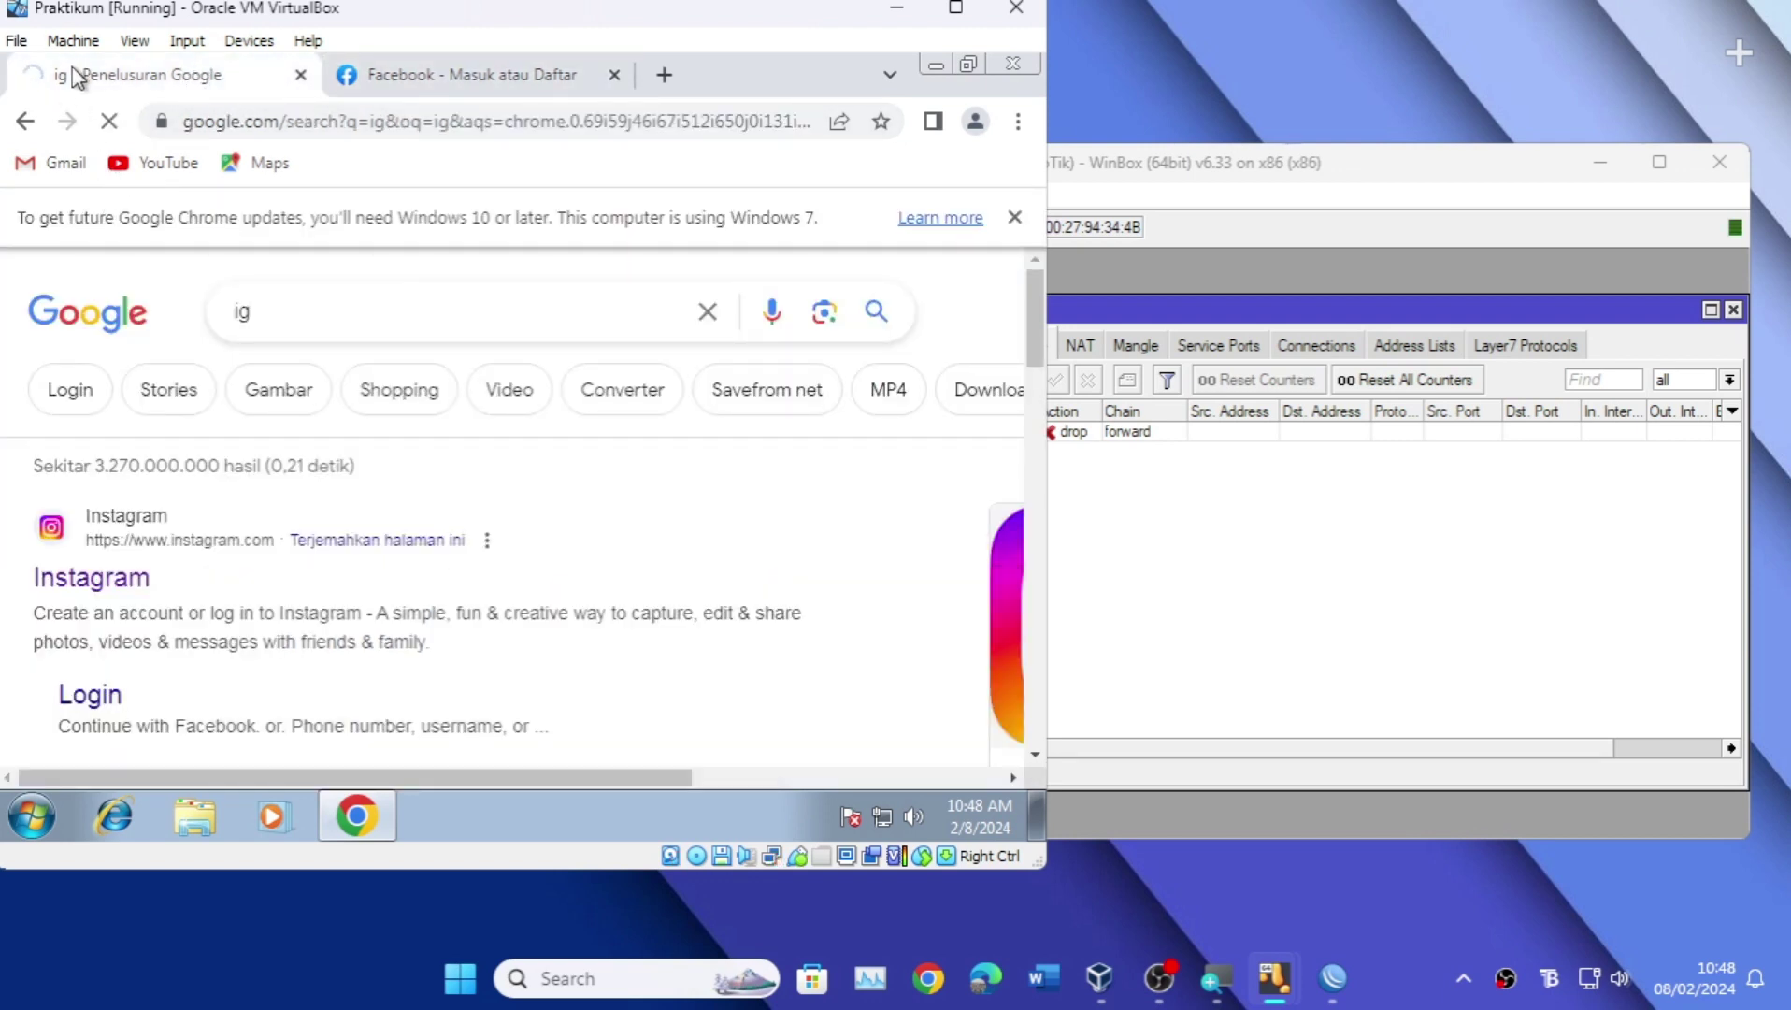
Step: Open the Instagram result in another tab and switch to it
right_click(96, 584)
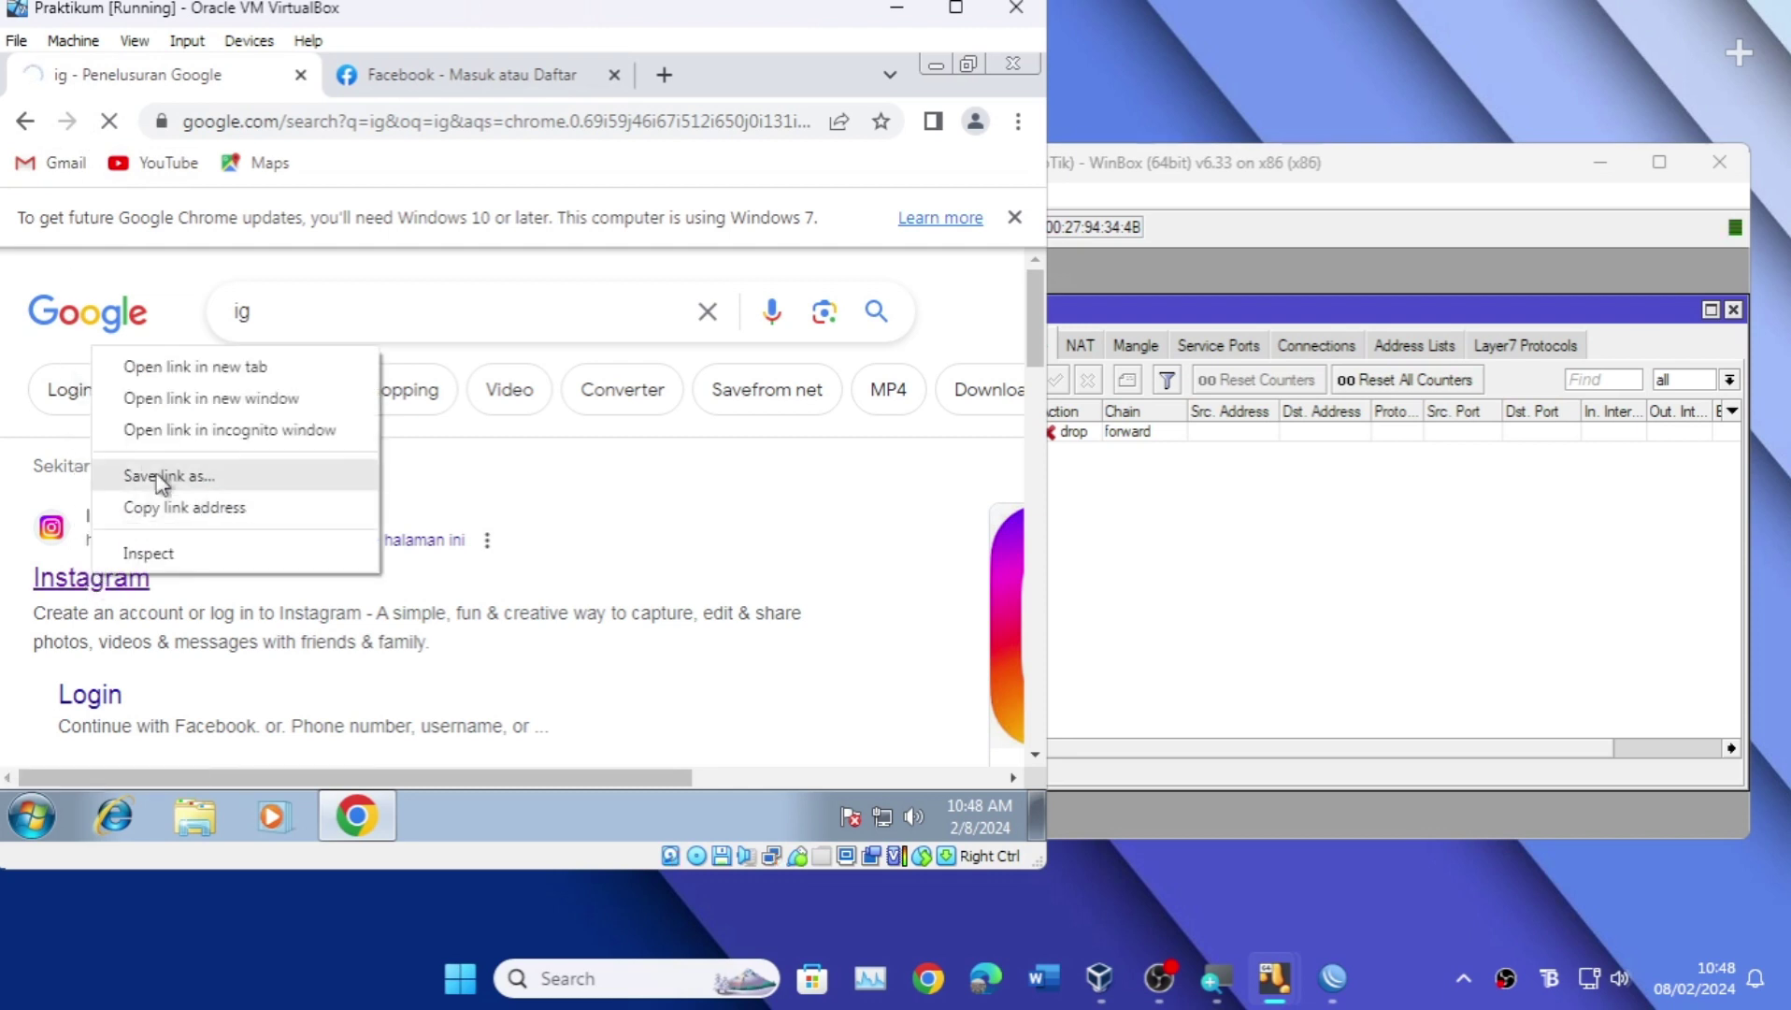
left_click(190, 367)
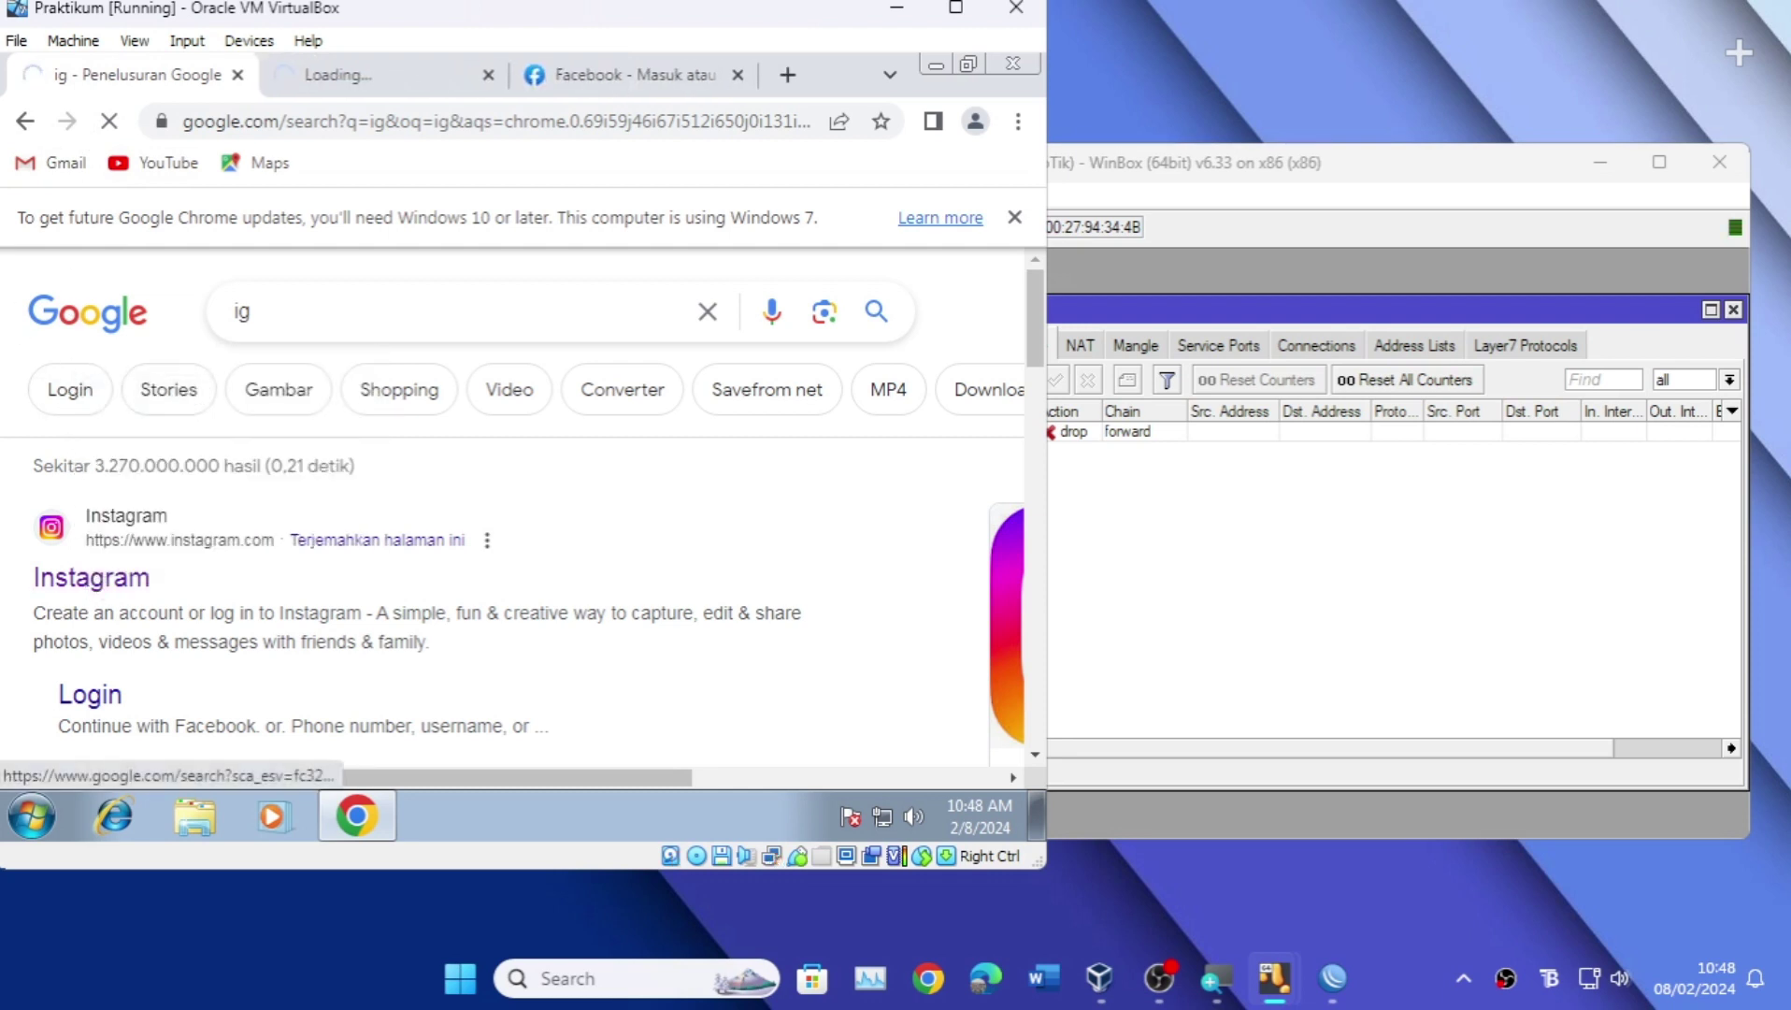
left_click(375, 80)
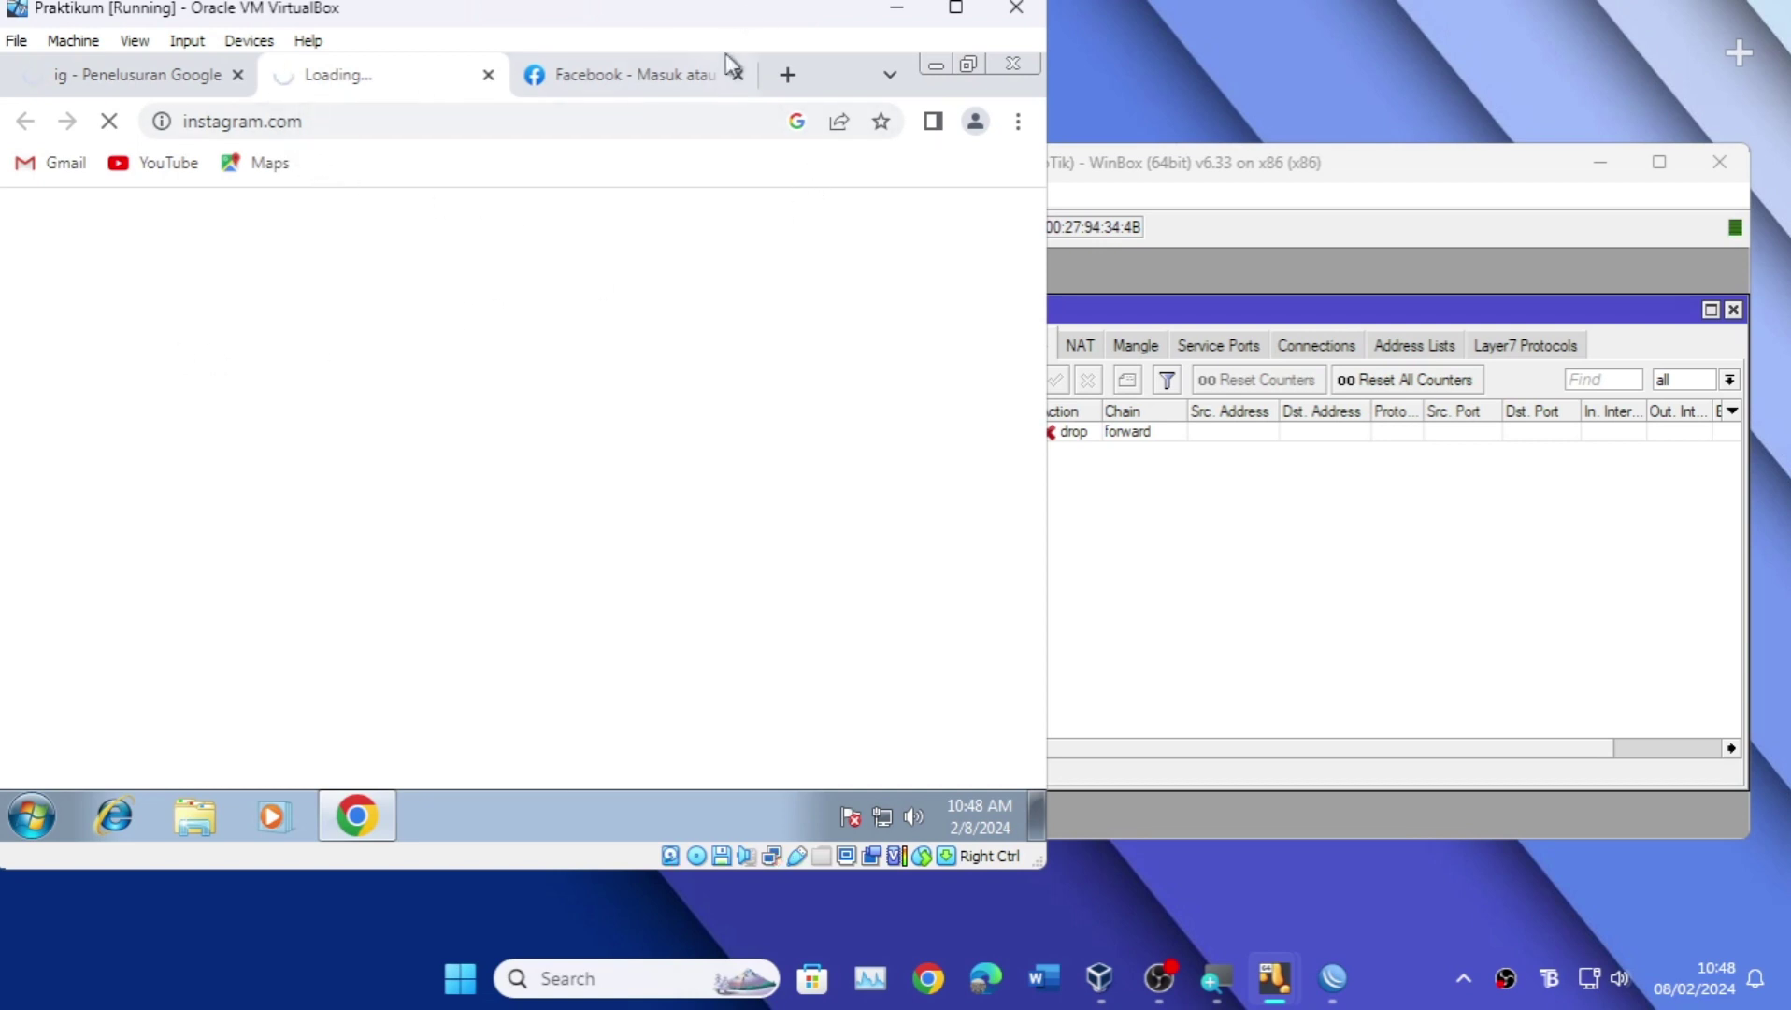
Step: Load YouTube in a new tab, compare it with the unreachable Instagram tabs, then return to WinBox
left_click(787, 75)
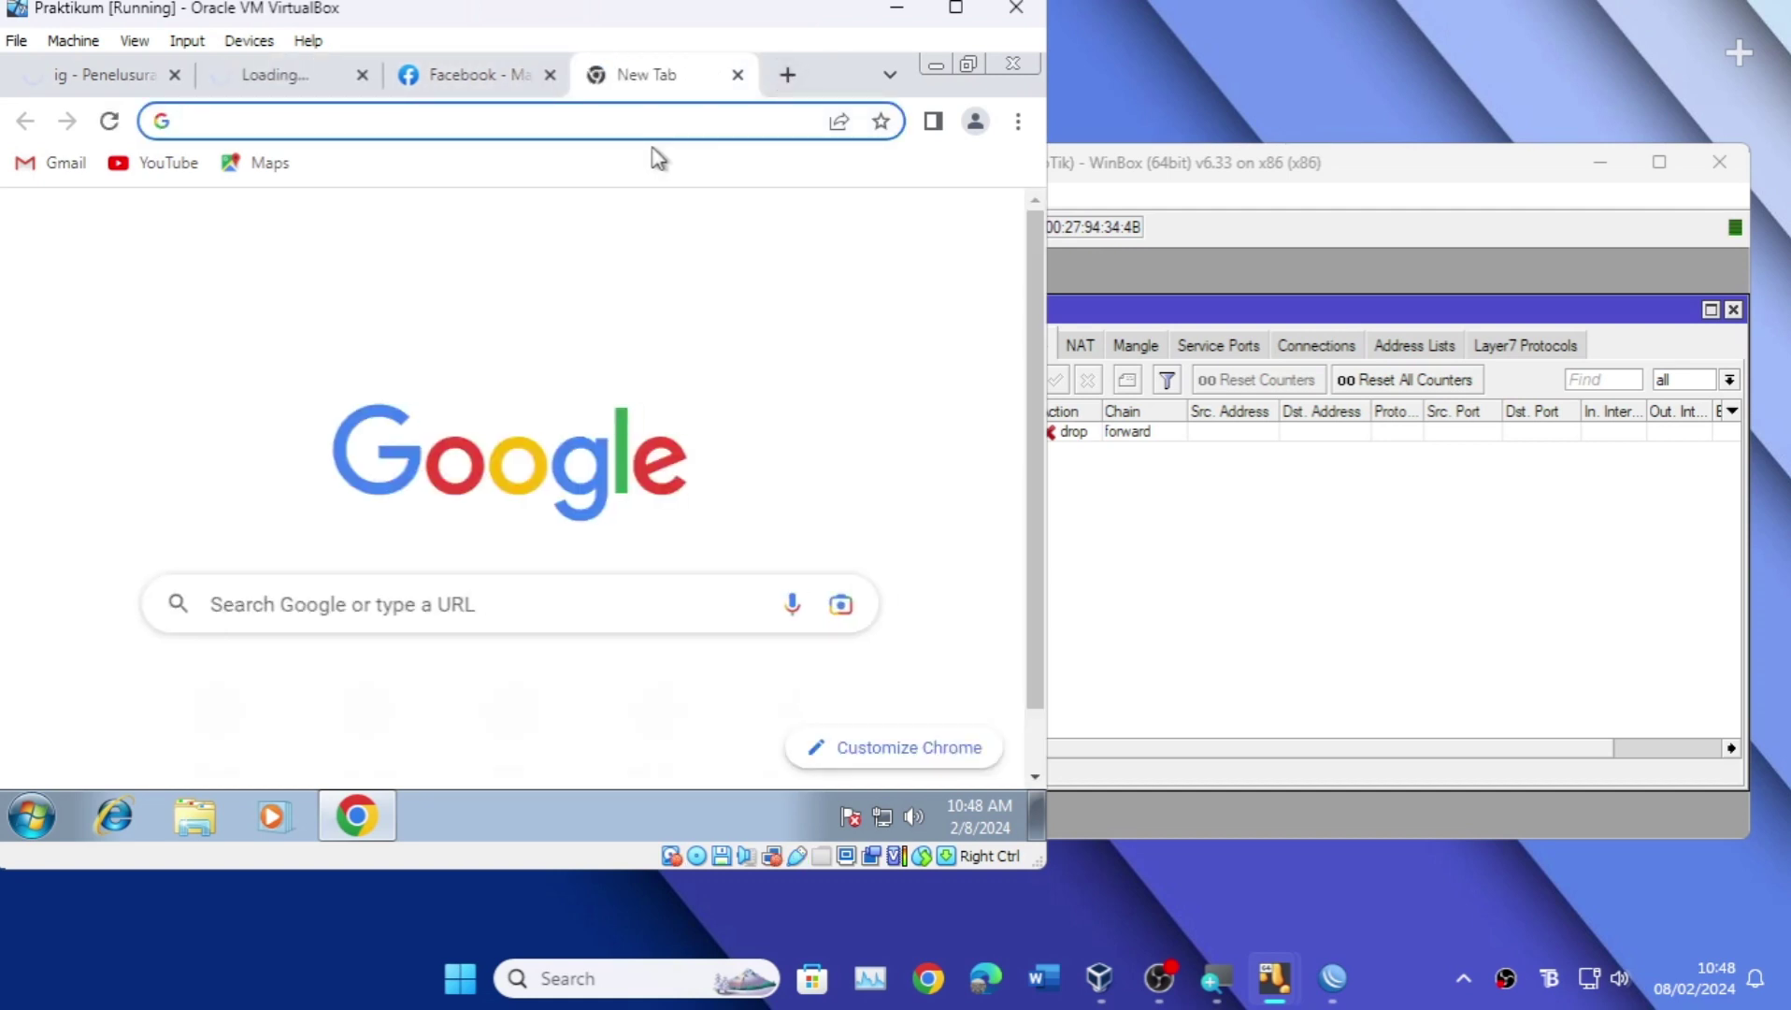
left_click(172, 170)
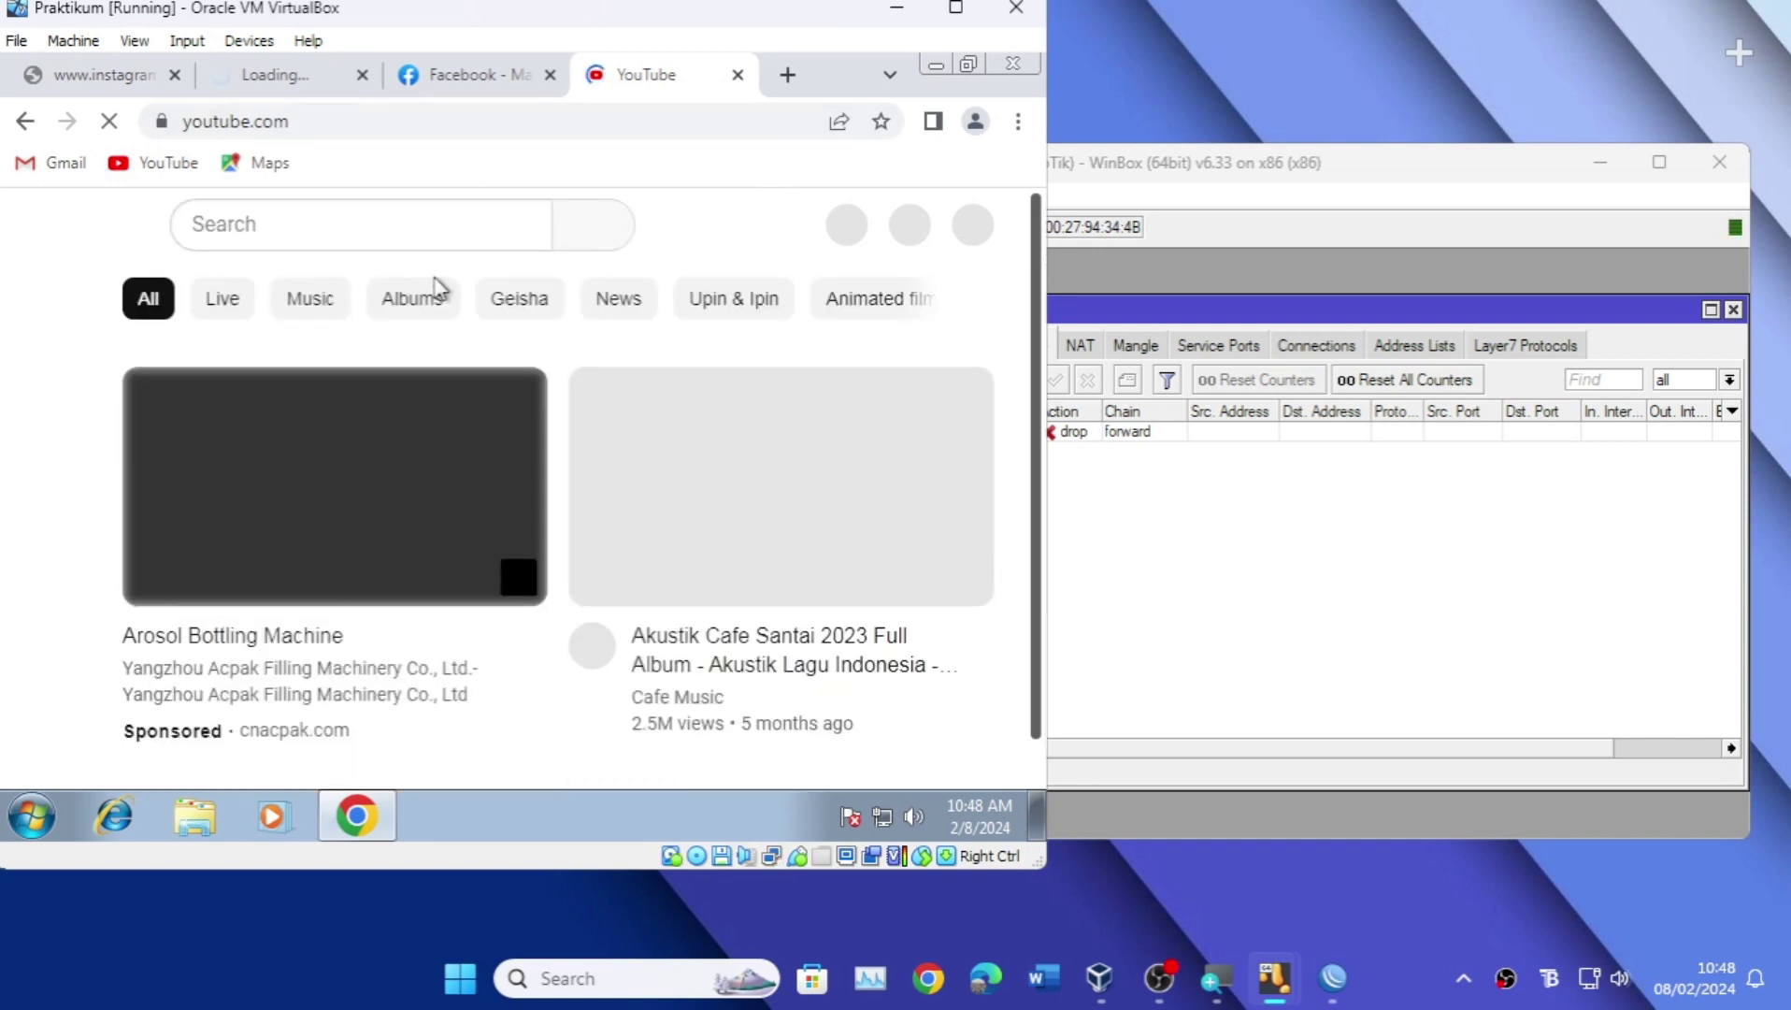
left_click(481, 75)
left_click(647, 74)
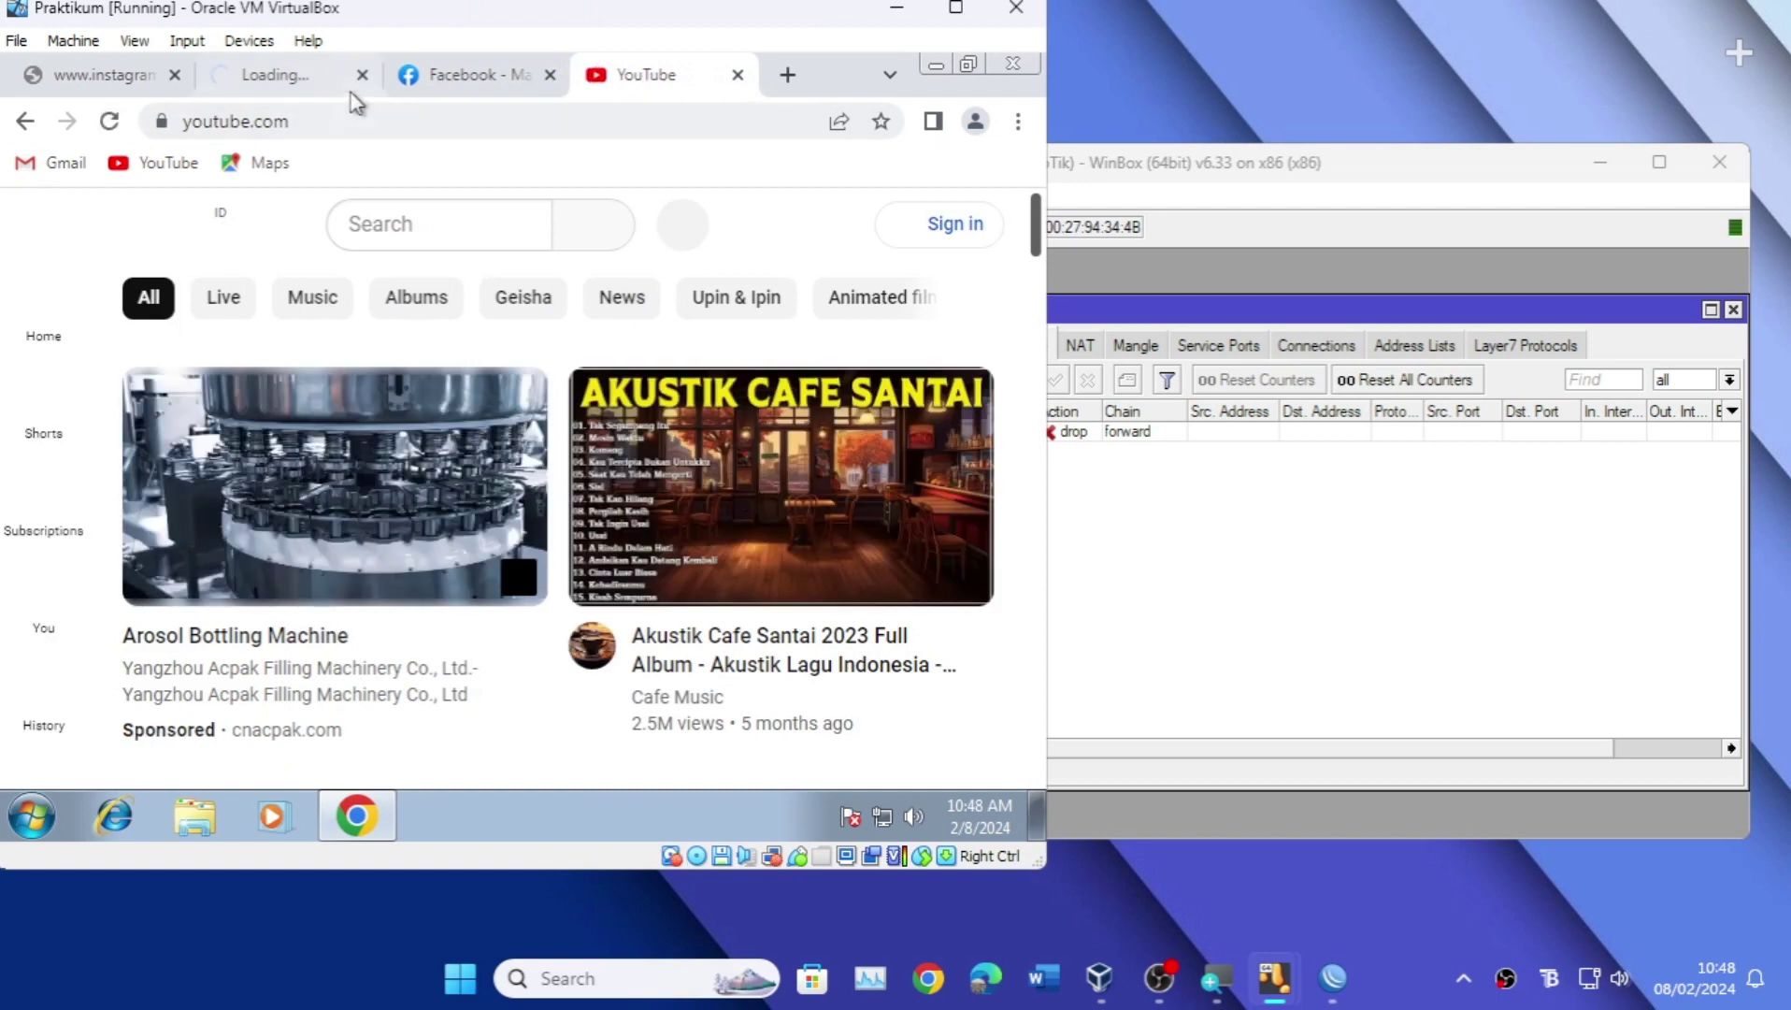
left_click(272, 75)
left_click(131, 84)
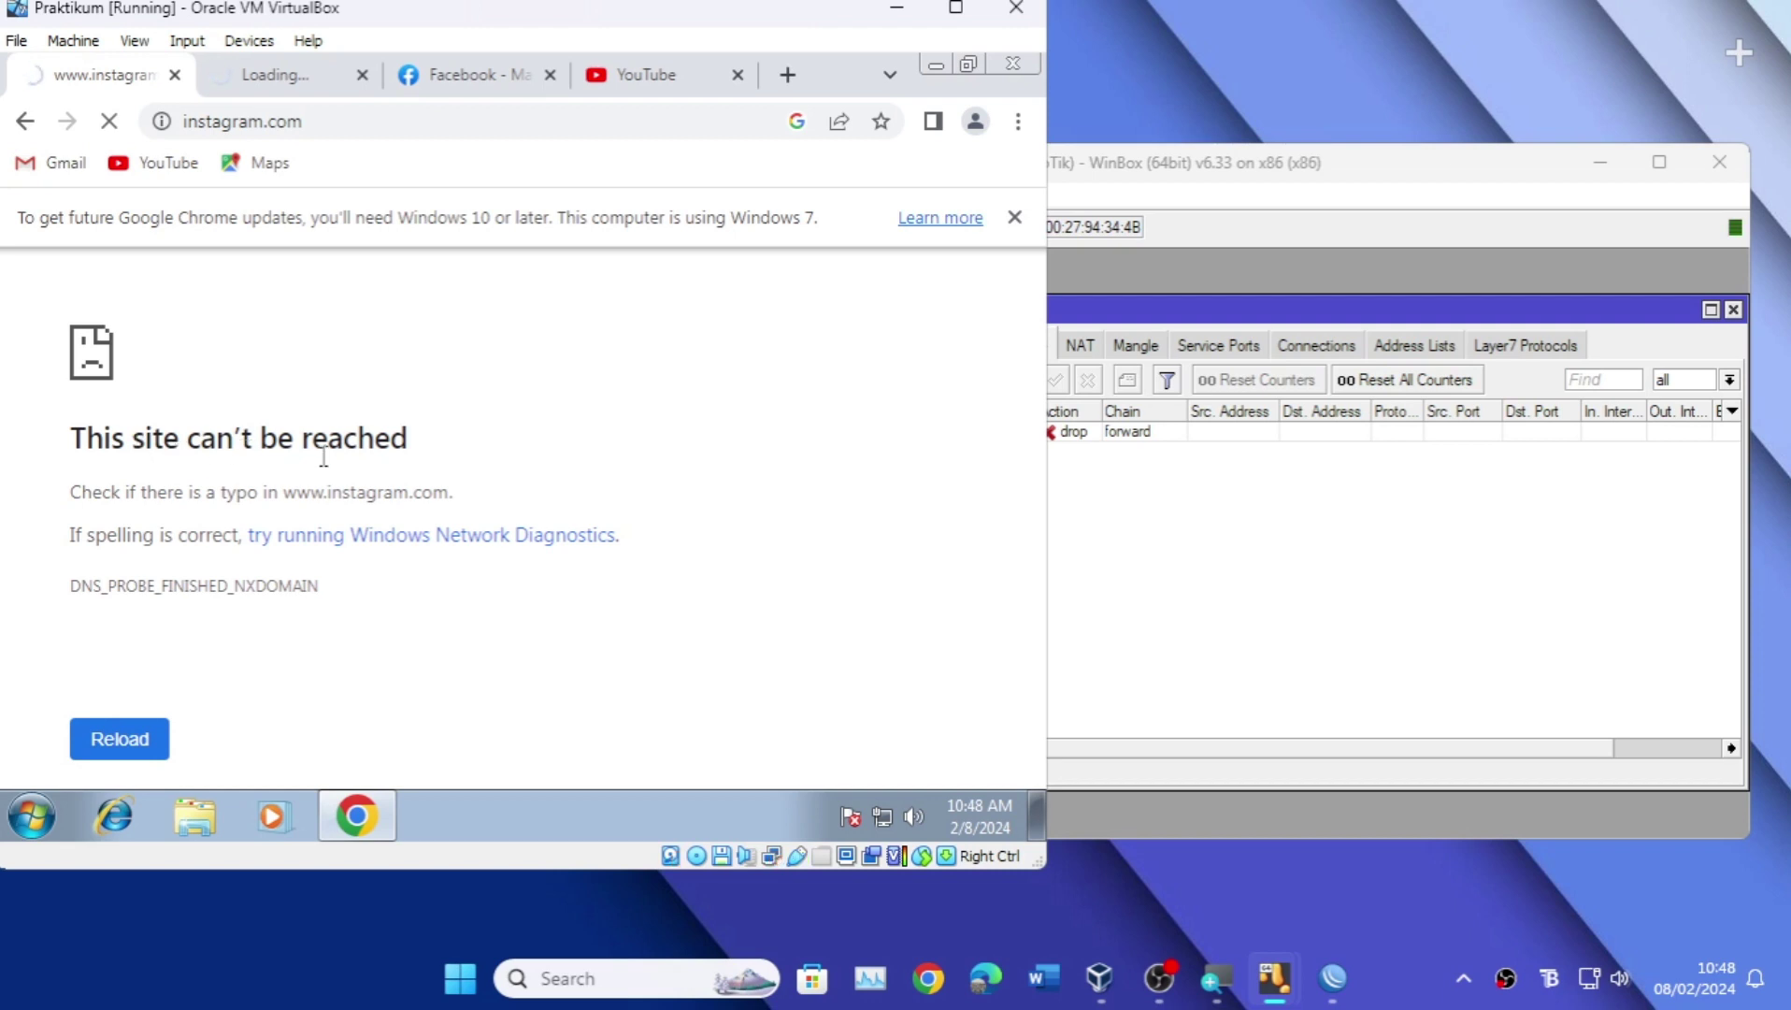
left_click(313, 83)
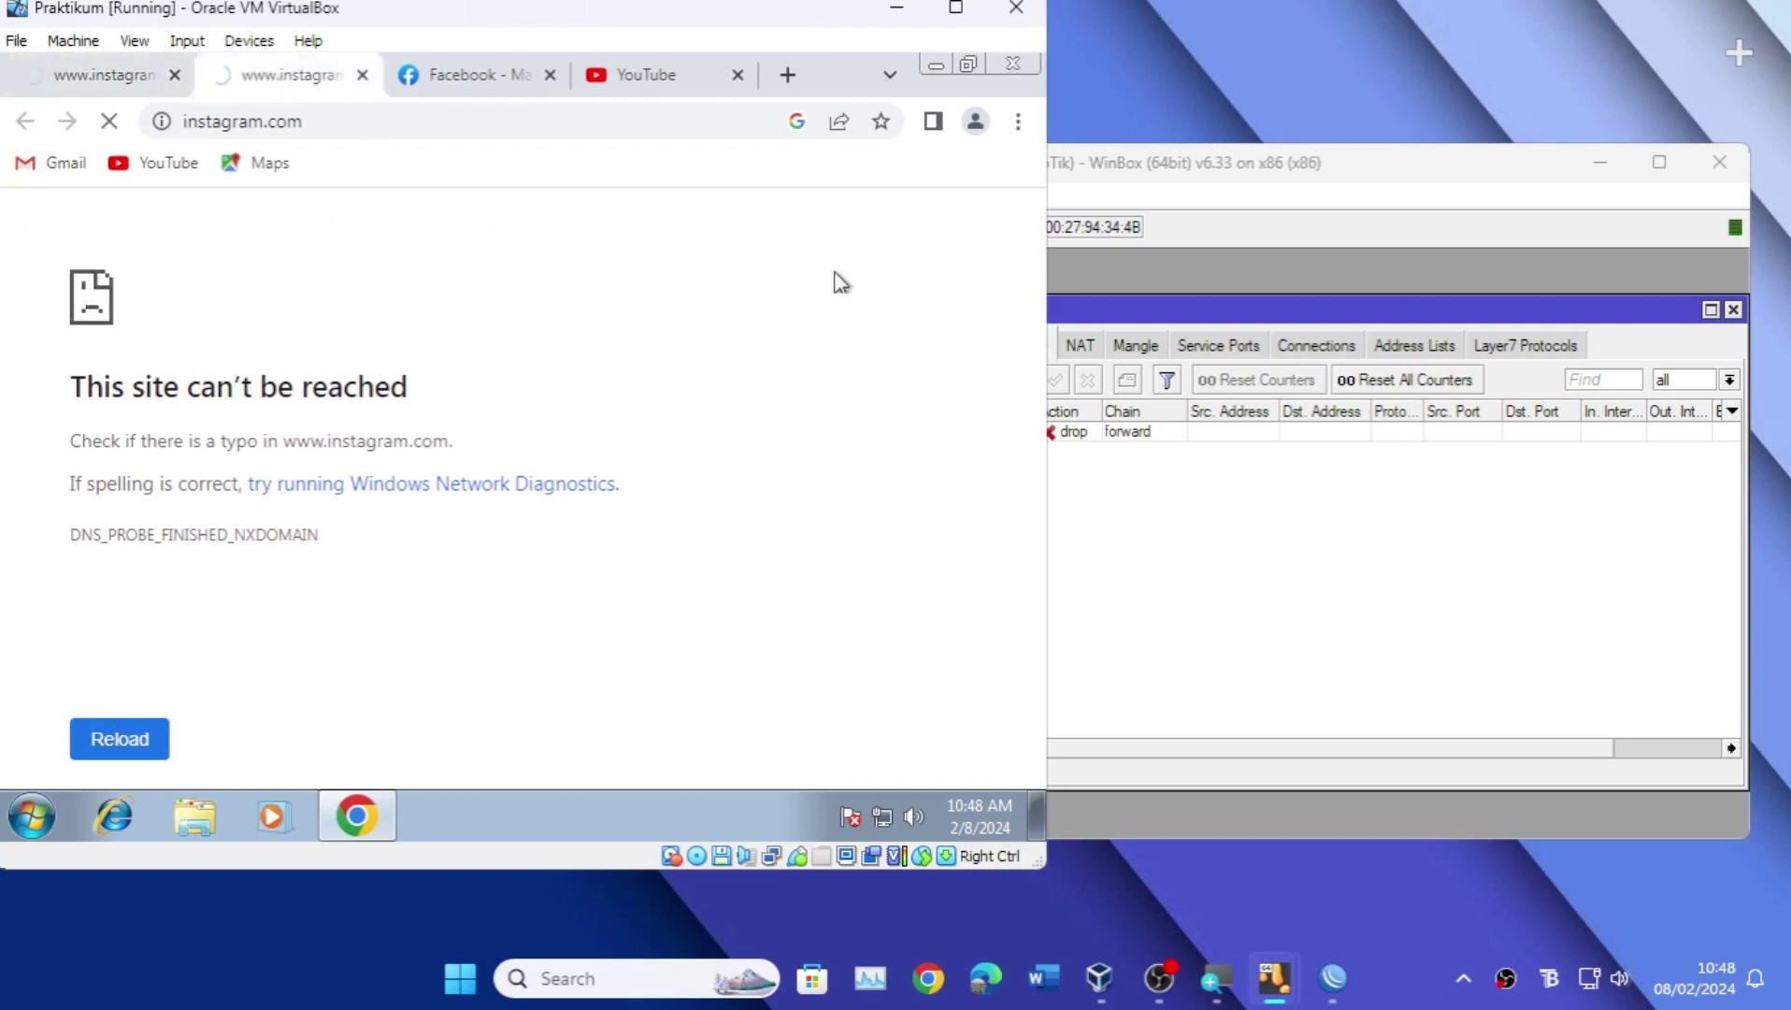
left_click(1197, 598)
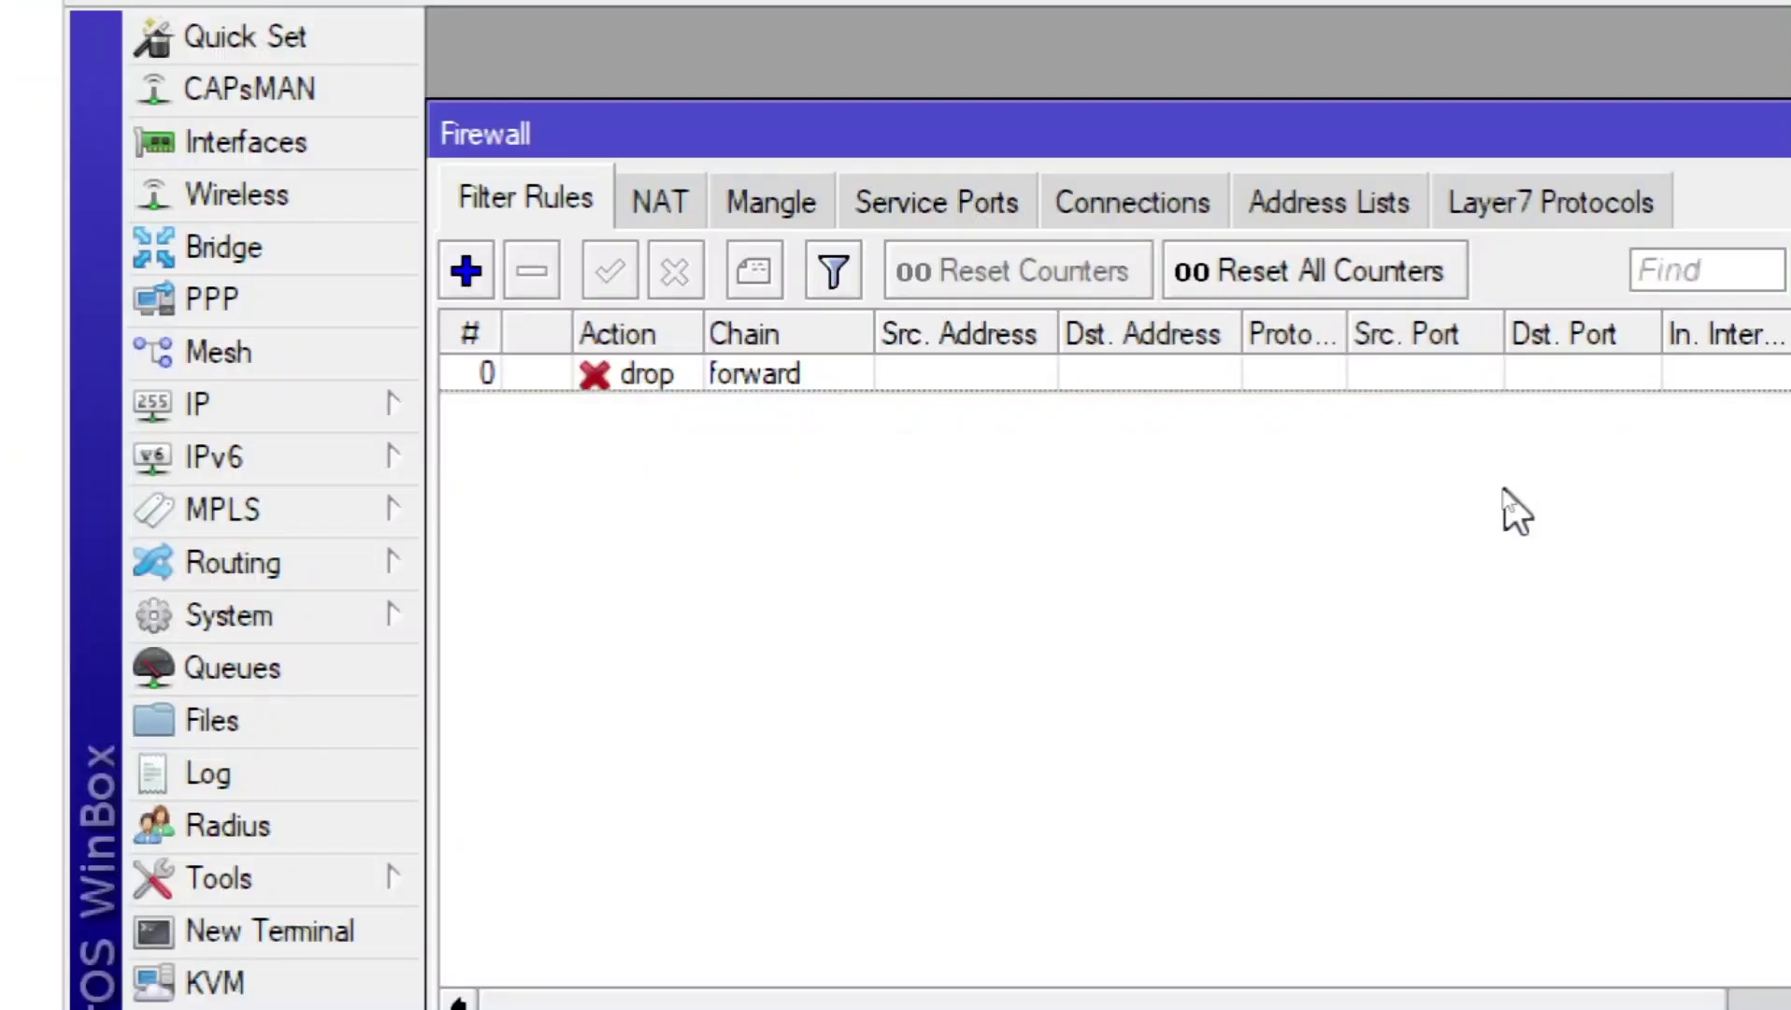
left_click(1482, 202)
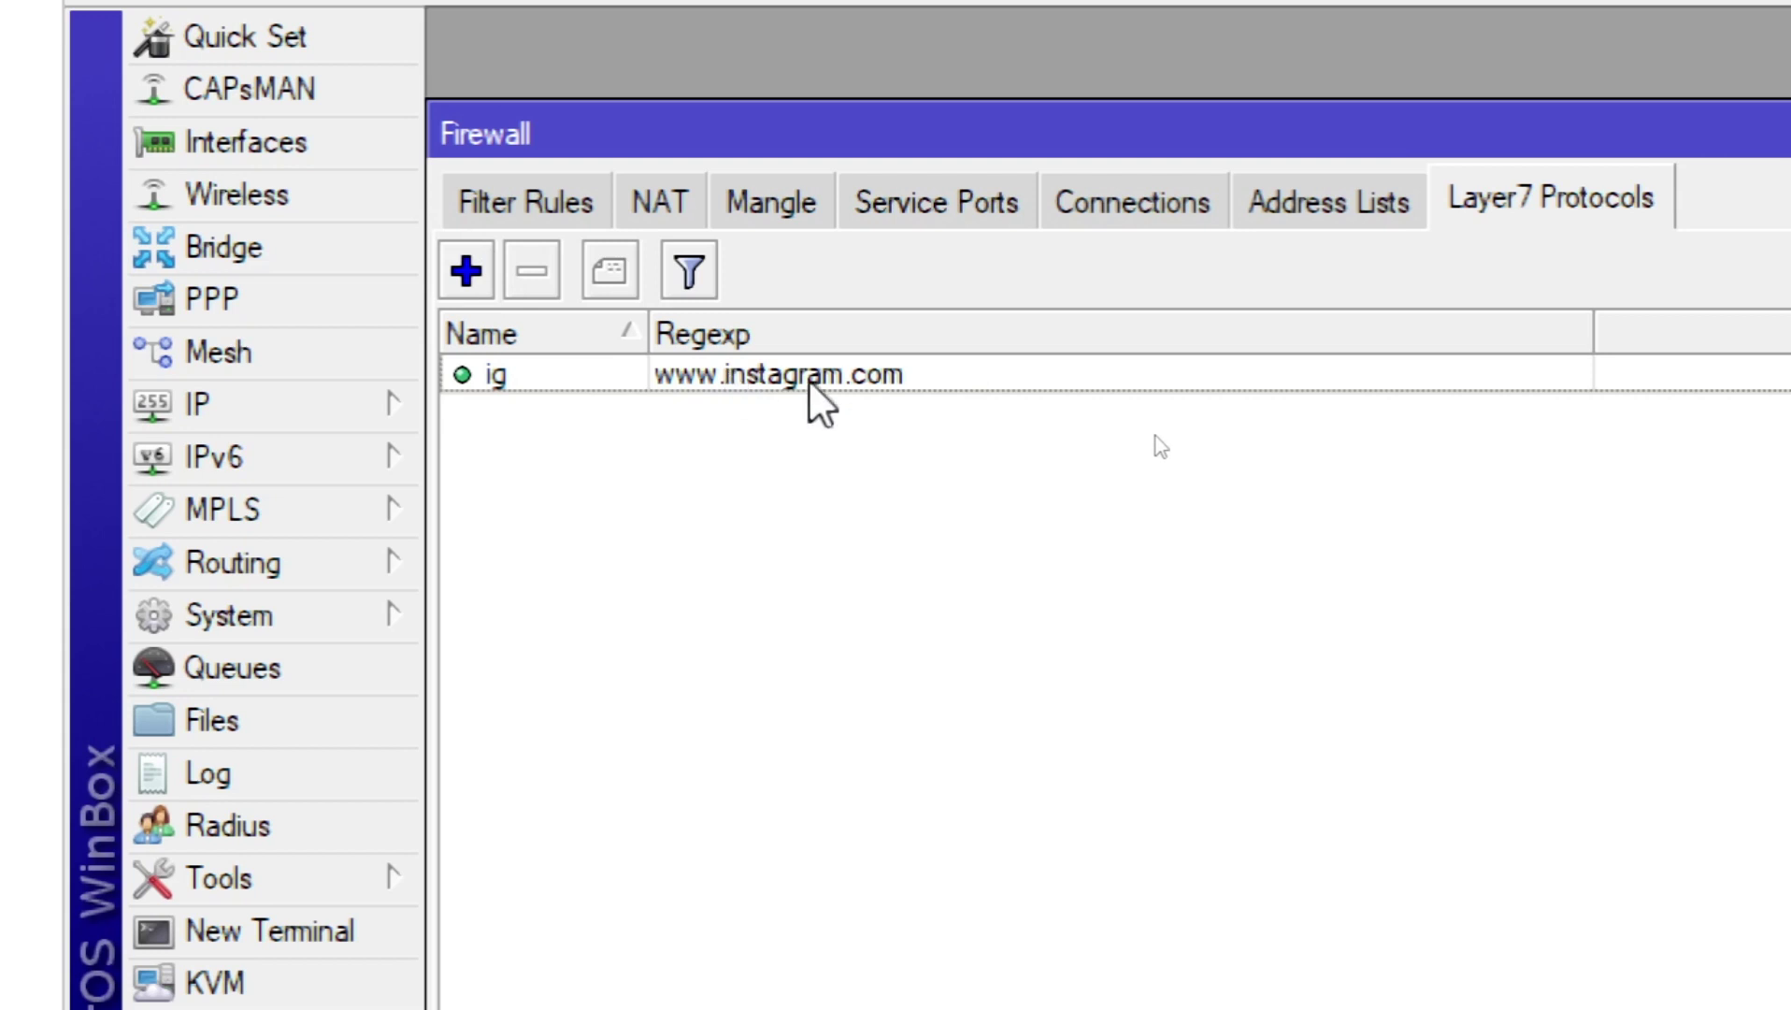
left_click(467, 272)
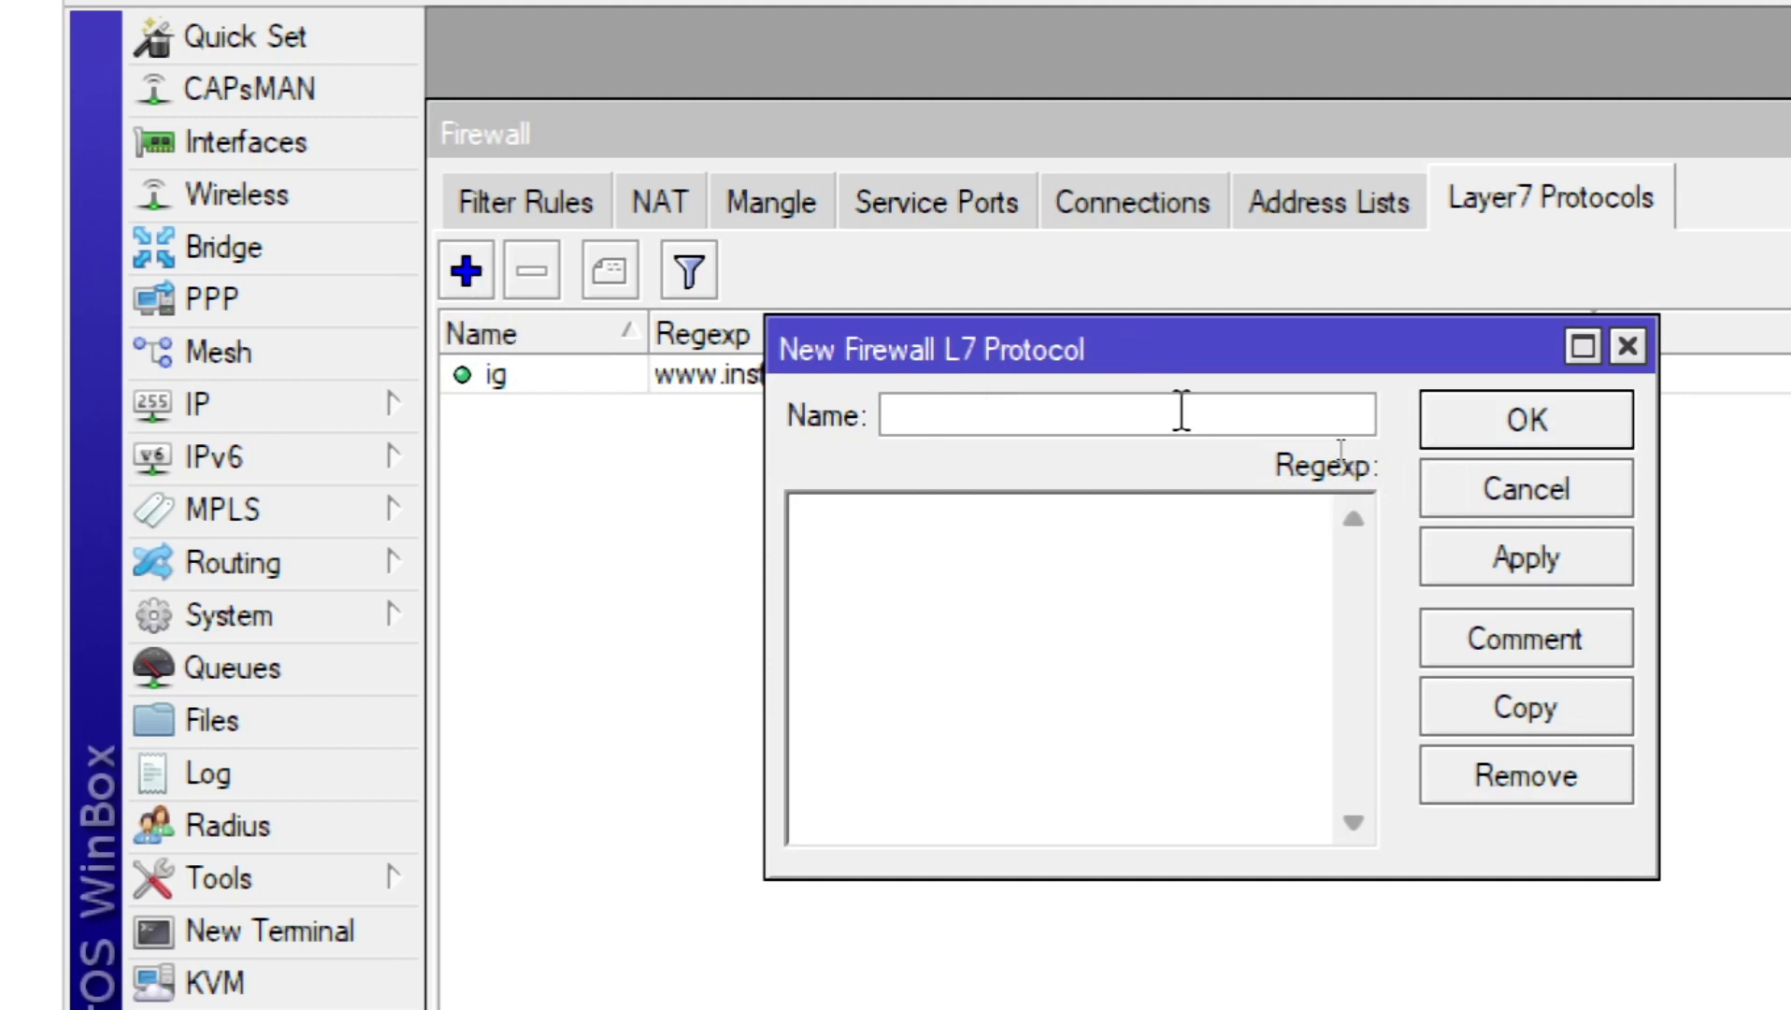
type("tiktok")
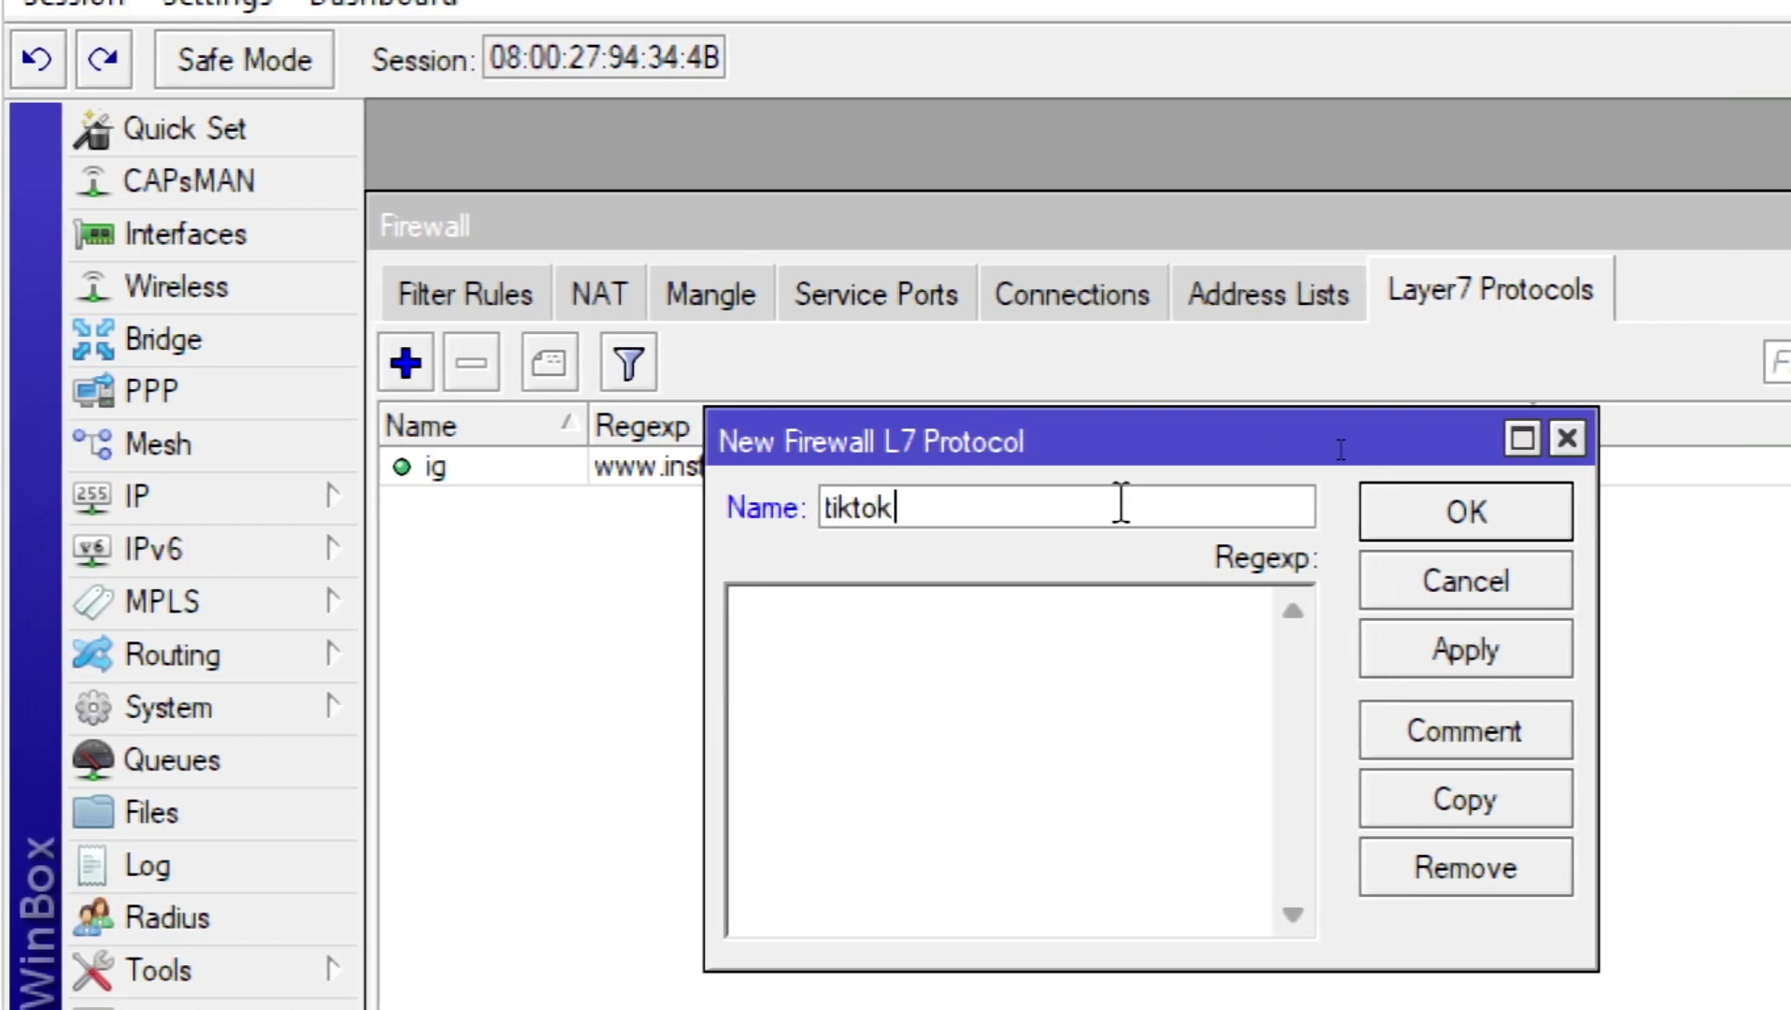
left_click(1051, 675)
left_click(1033, 766)
type("www.")
type("tiktok.c")
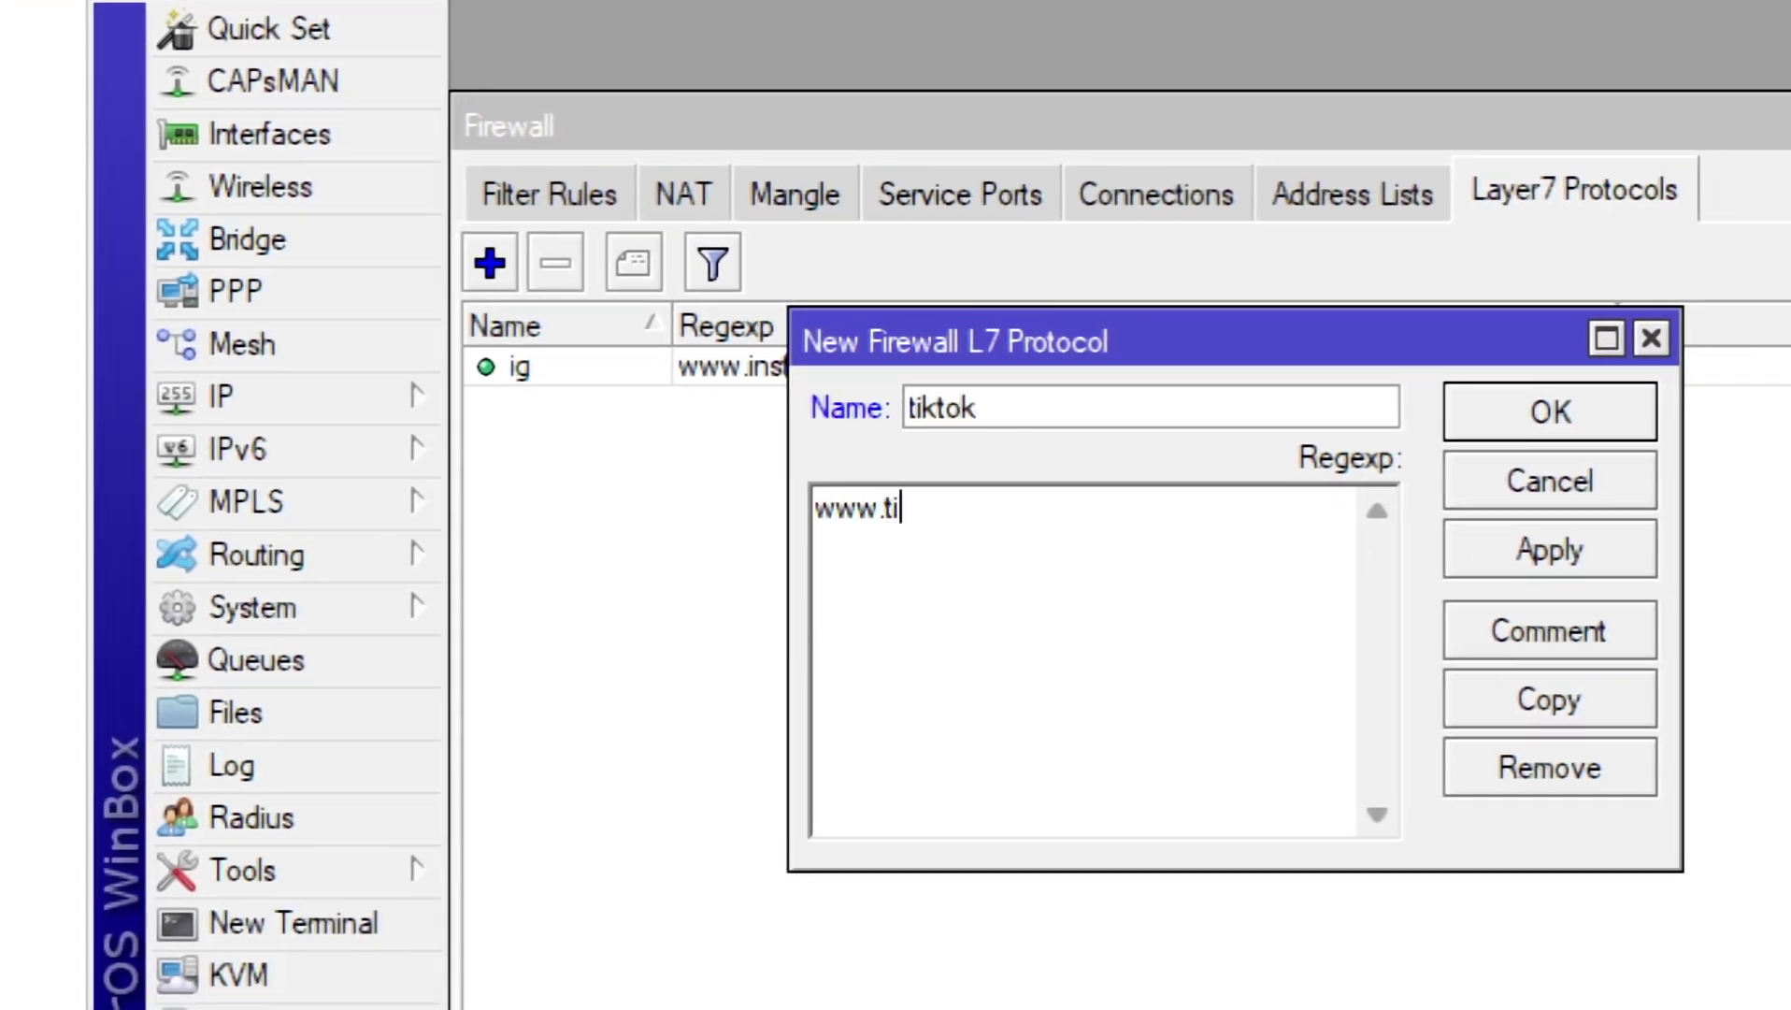
type("om")
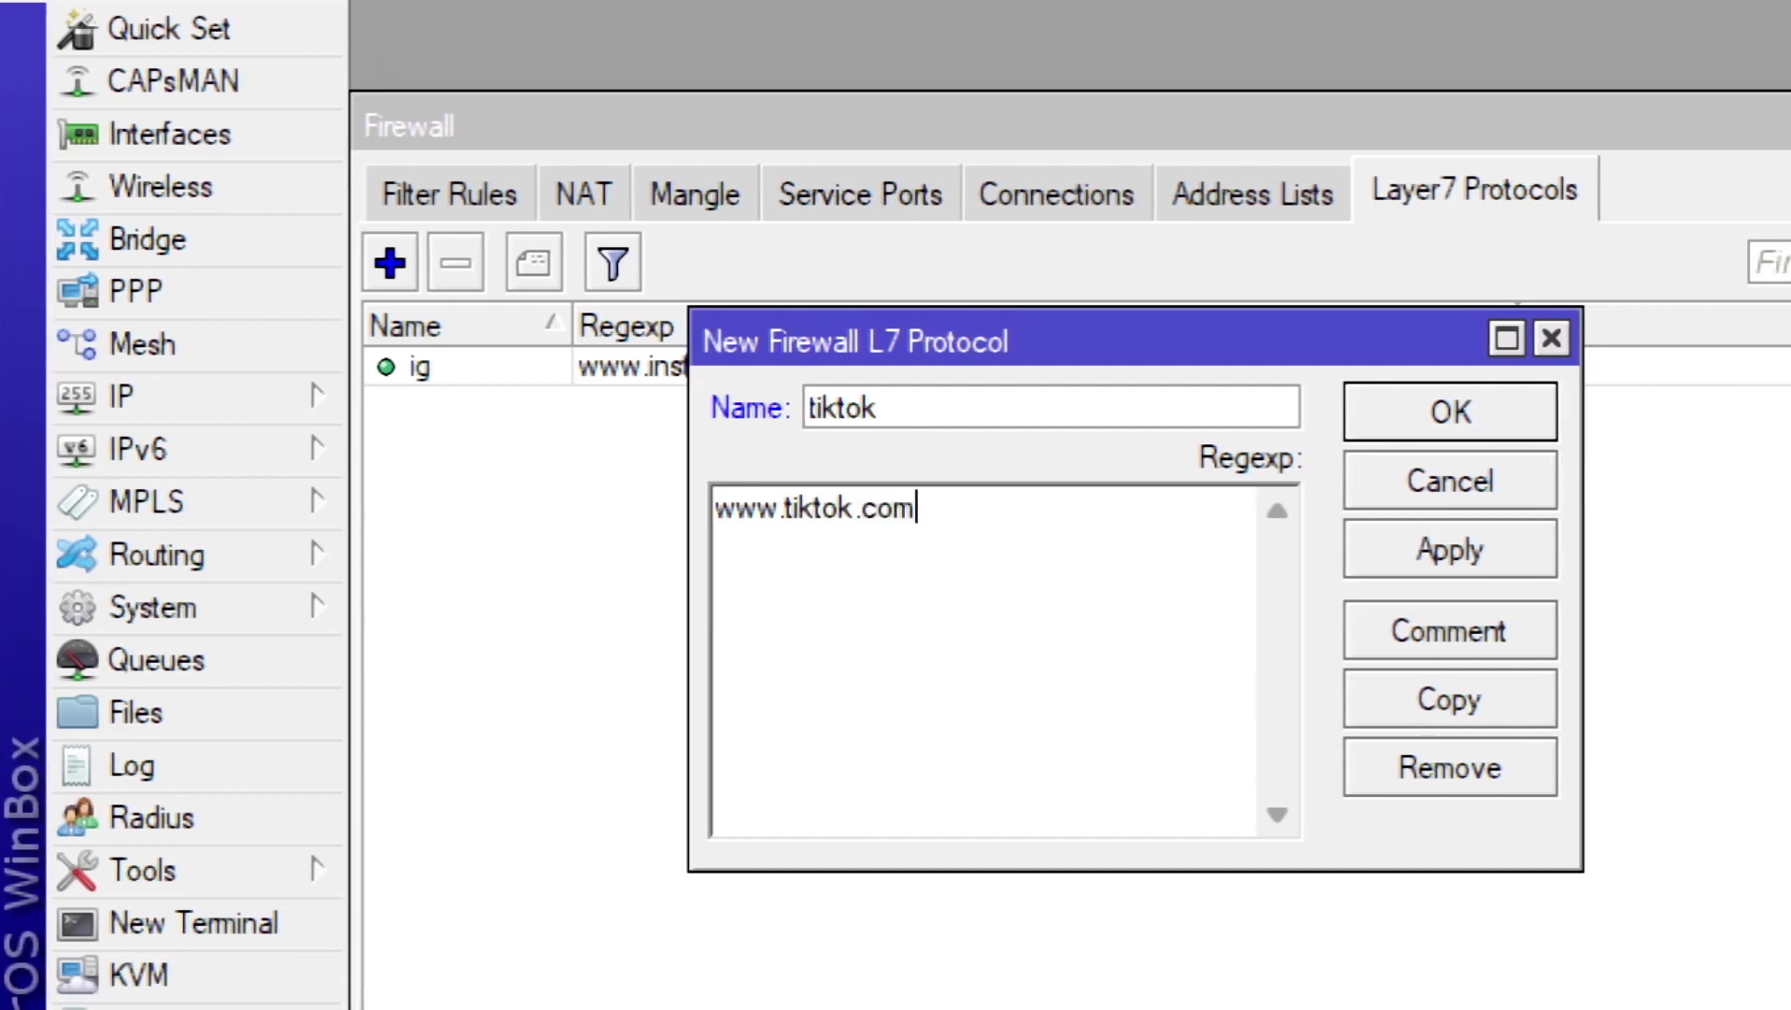
left_click(1459, 536)
left_click(1477, 413)
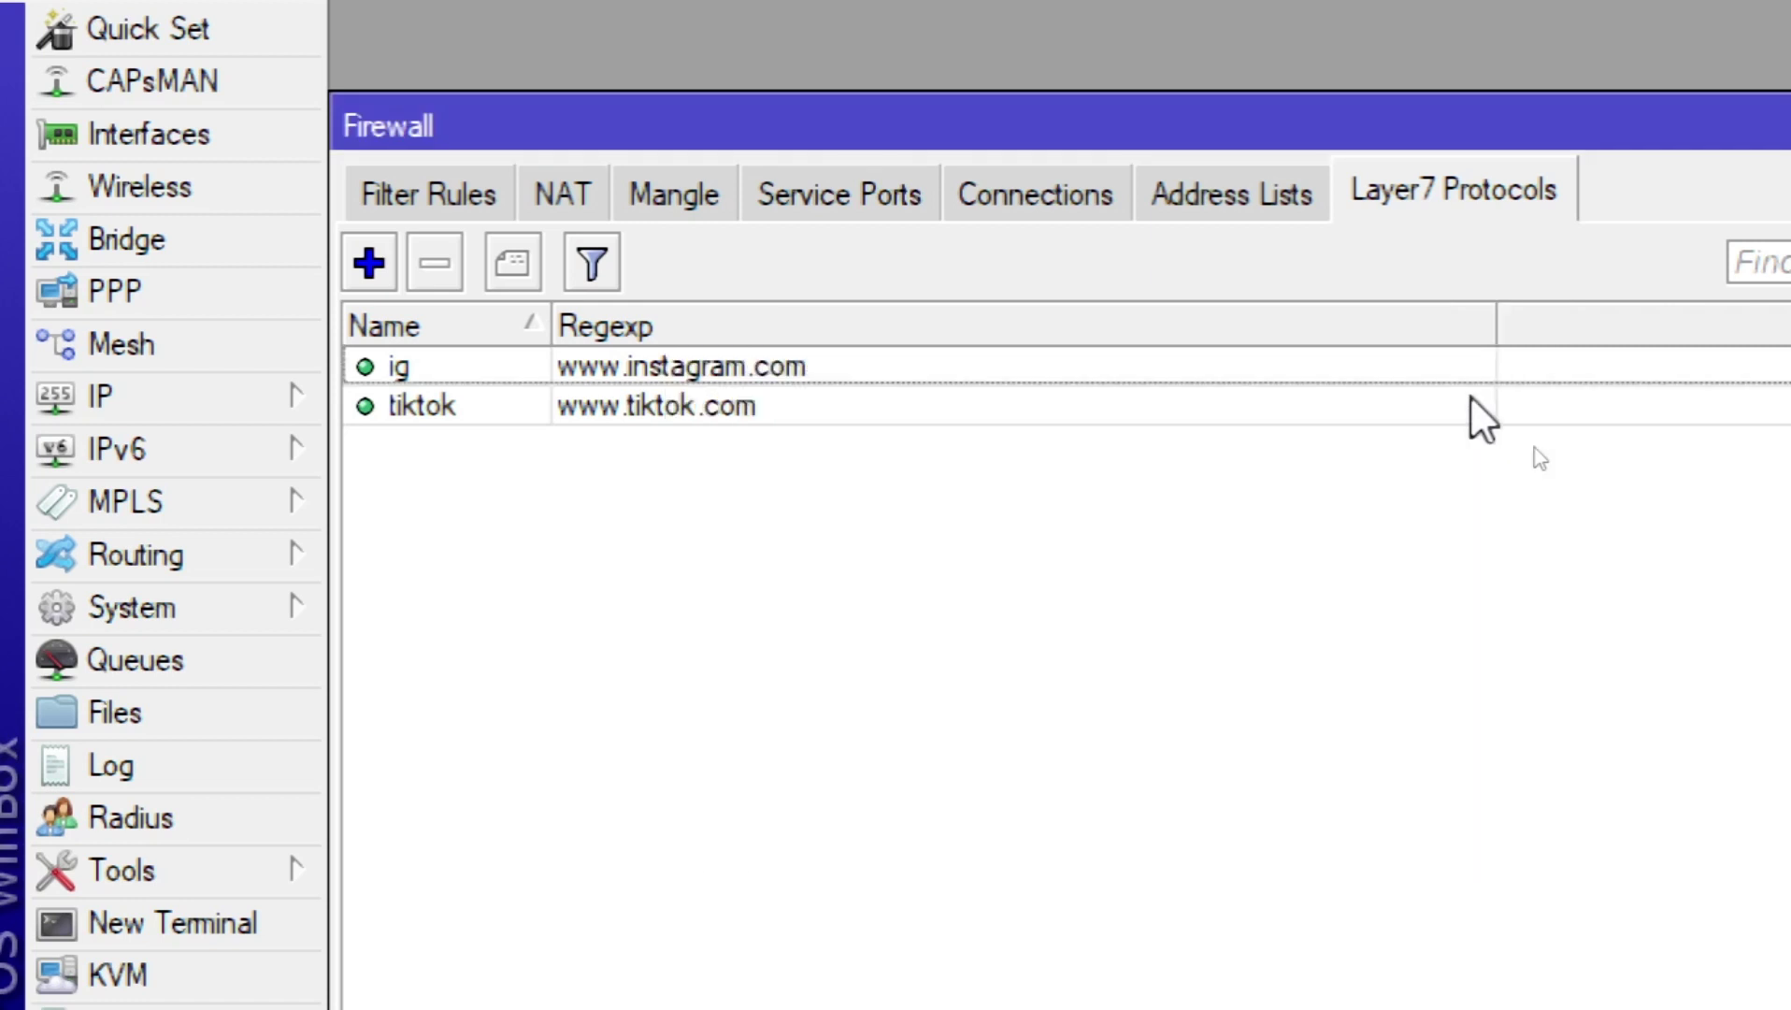
Step: Start a new filter rule with chain forward, matching Layer7 protocol tiktok
left_click(471, 171)
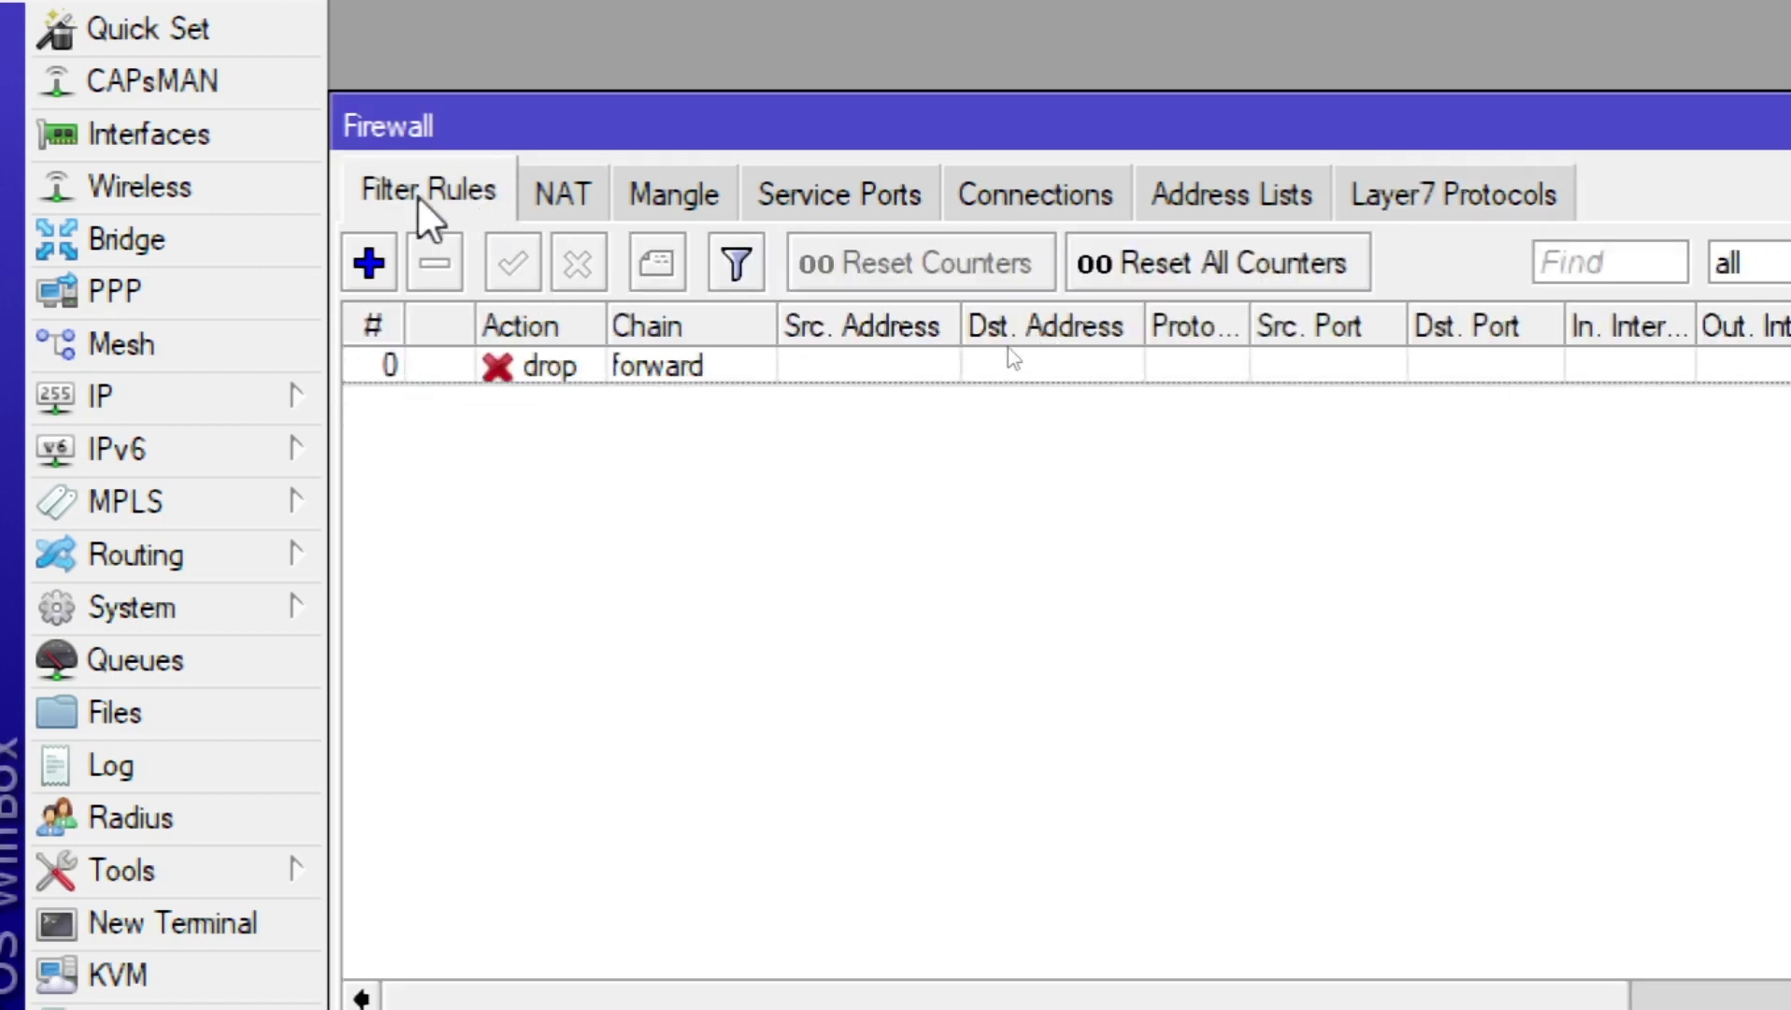
left_click(383, 271)
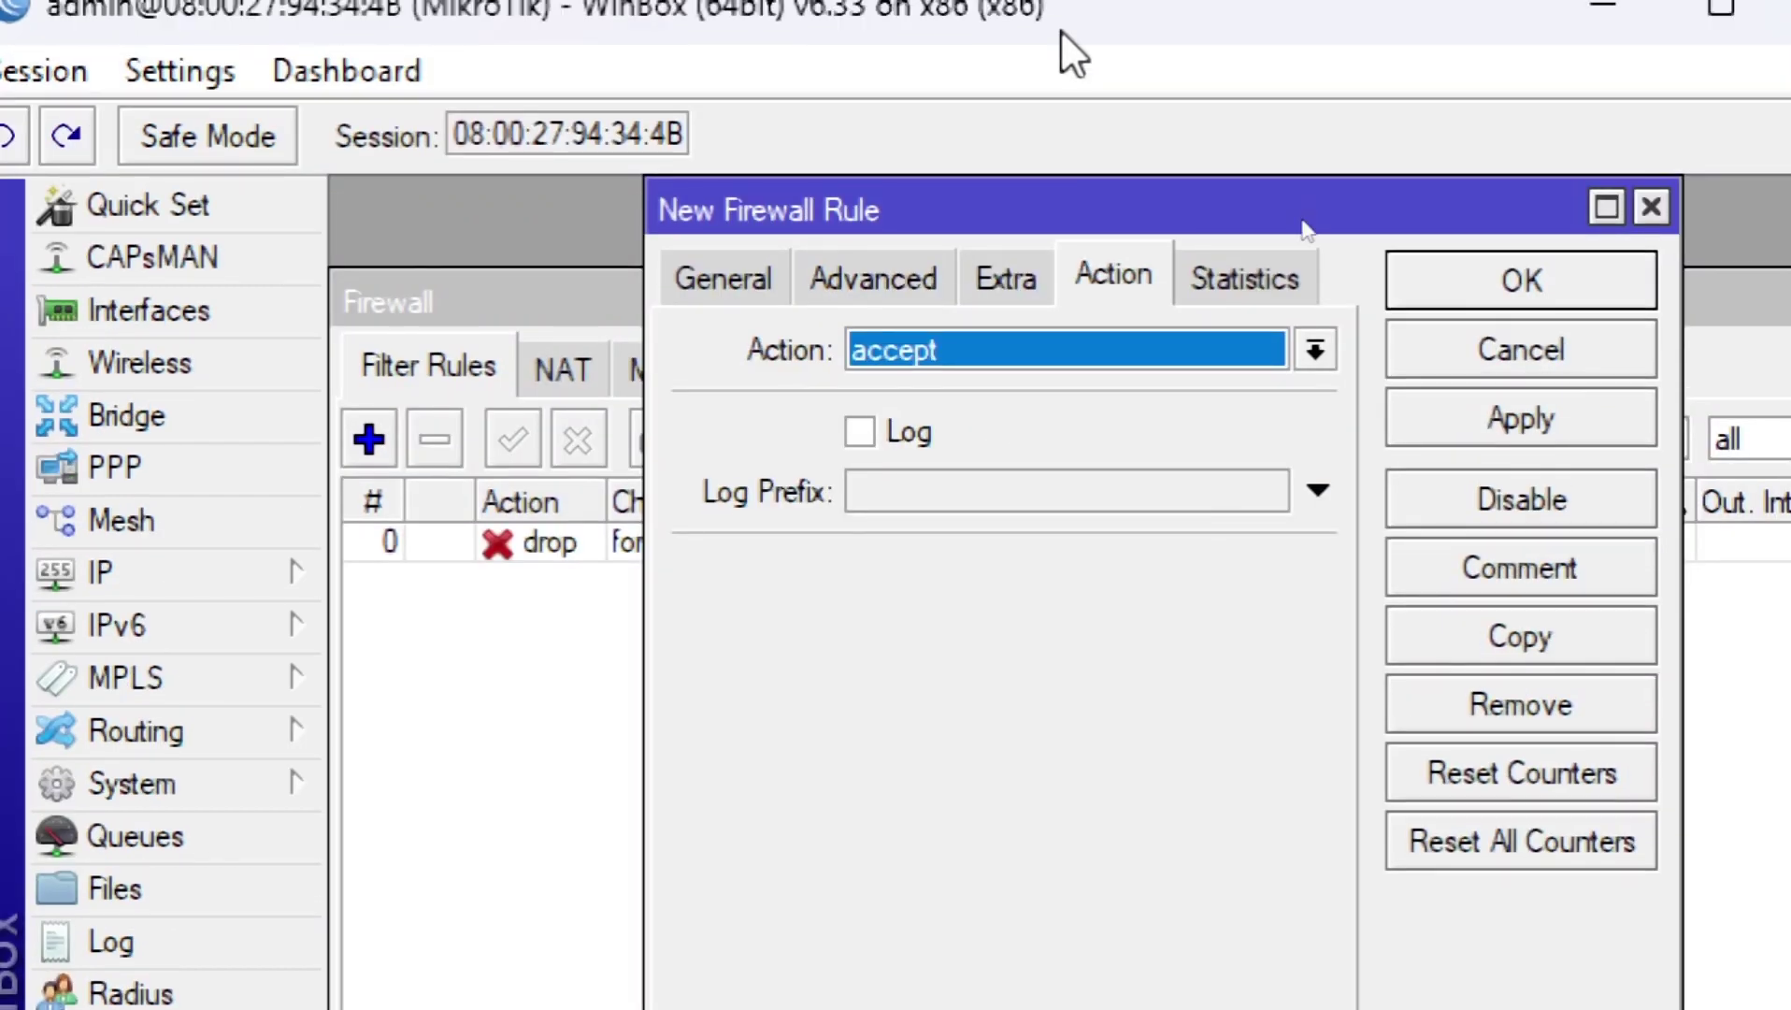
left_click(746, 283)
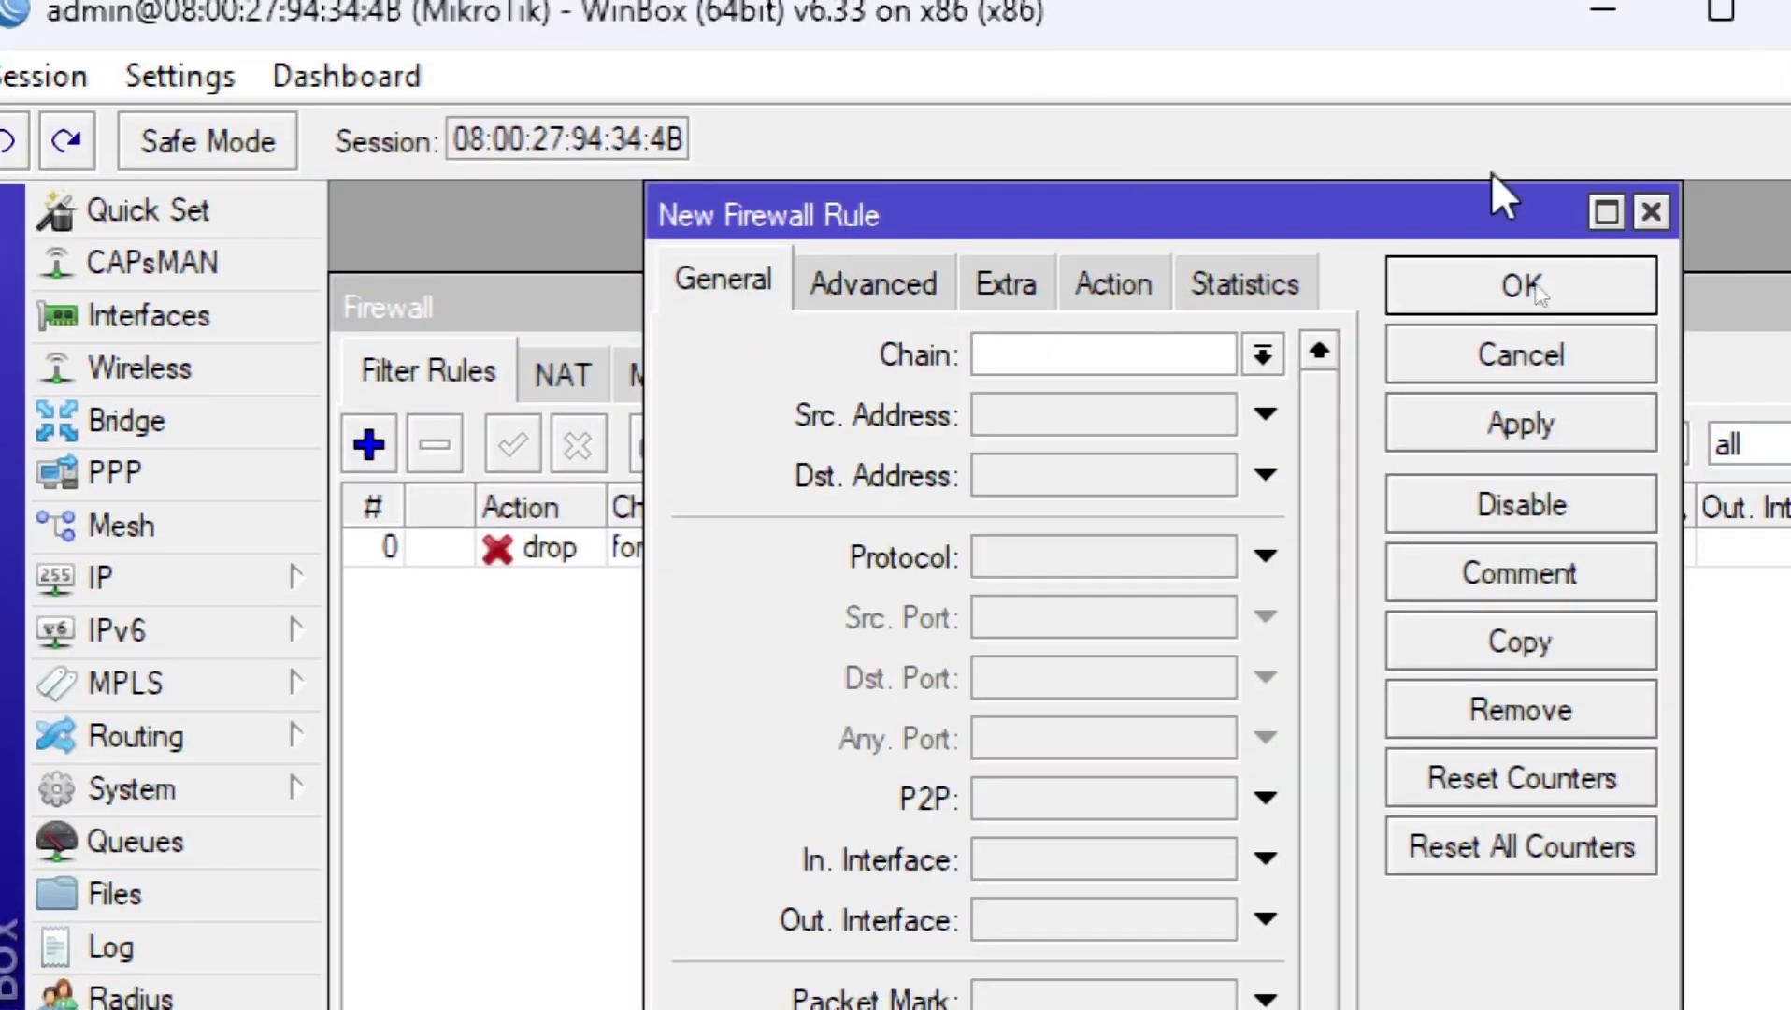
left_click(1264, 357)
left_click(1220, 390)
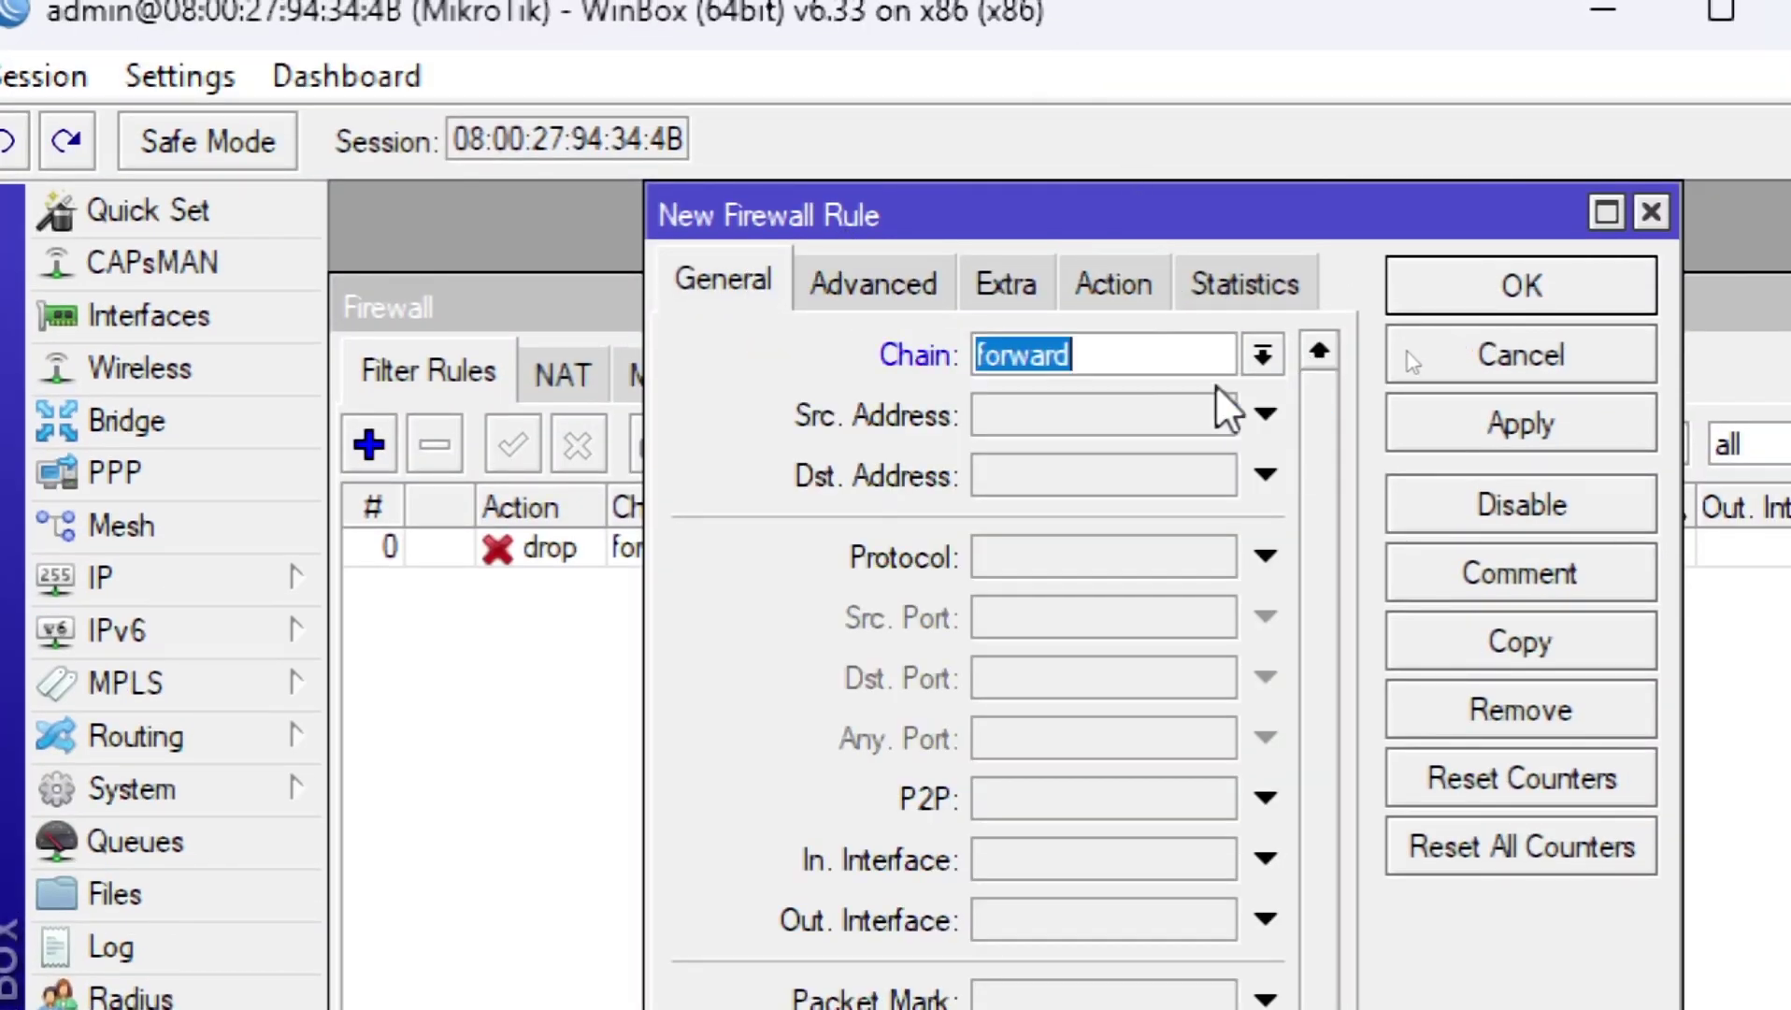
left_click(846, 282)
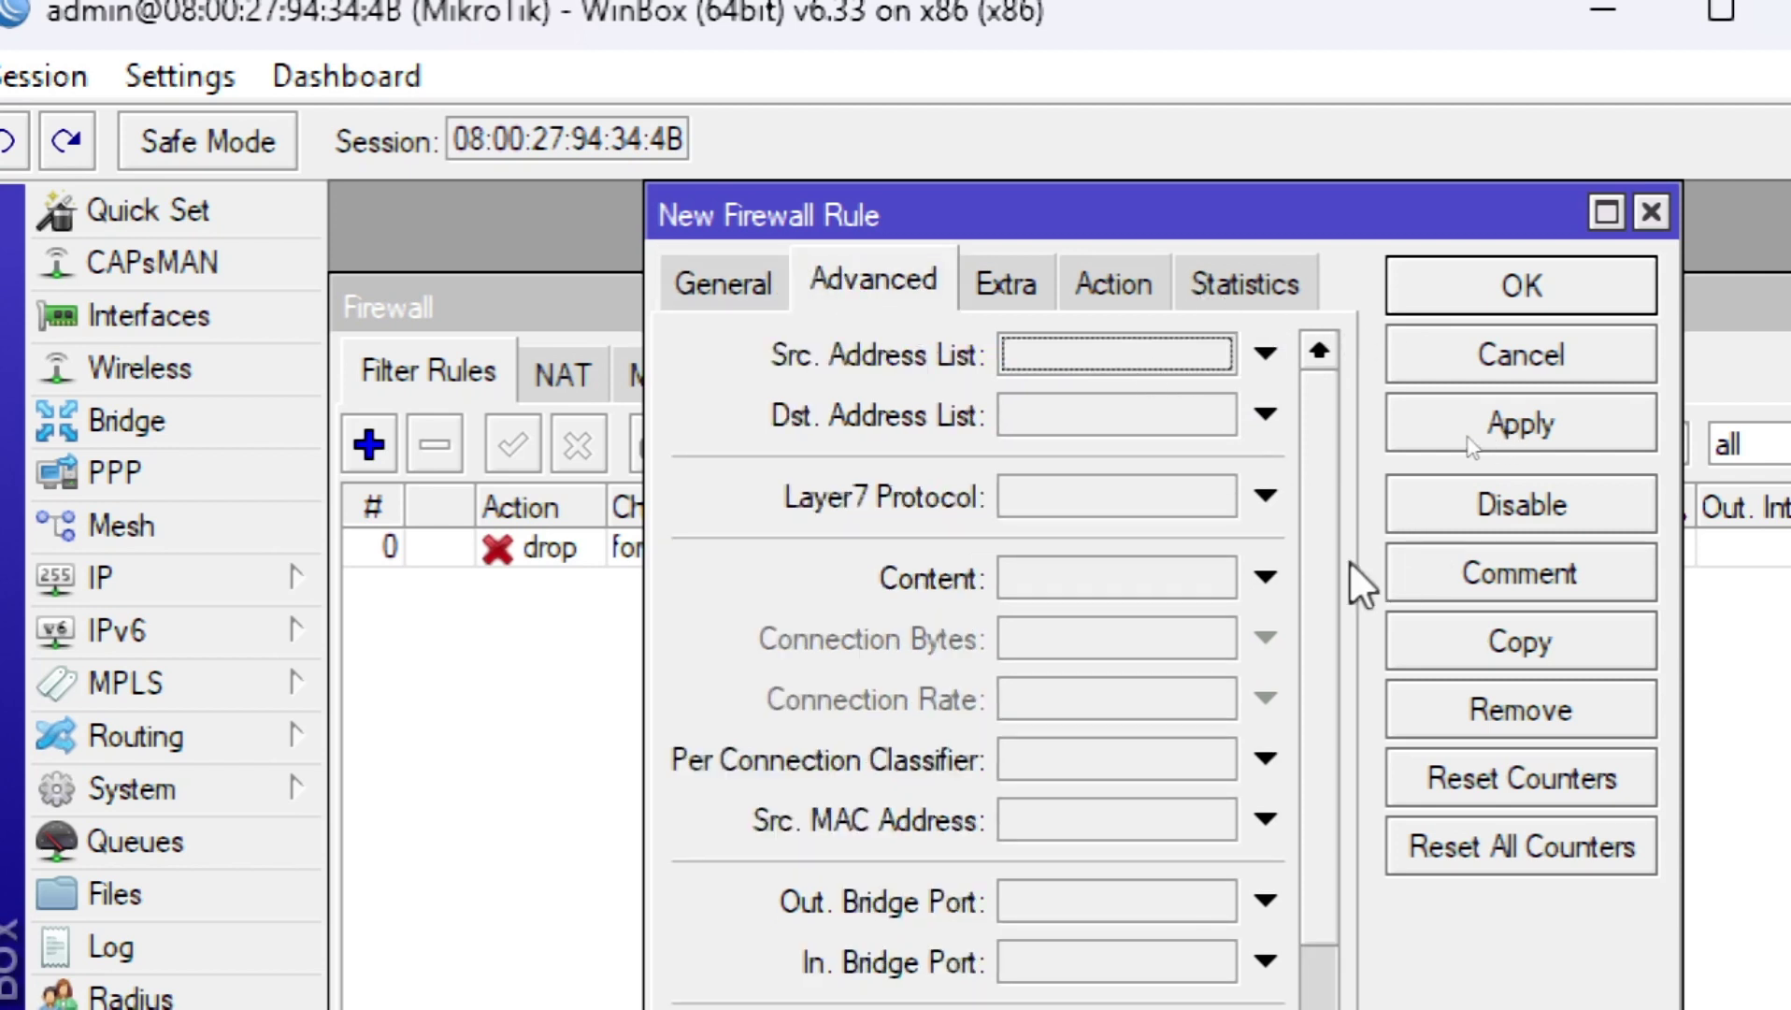
left_click(1266, 494)
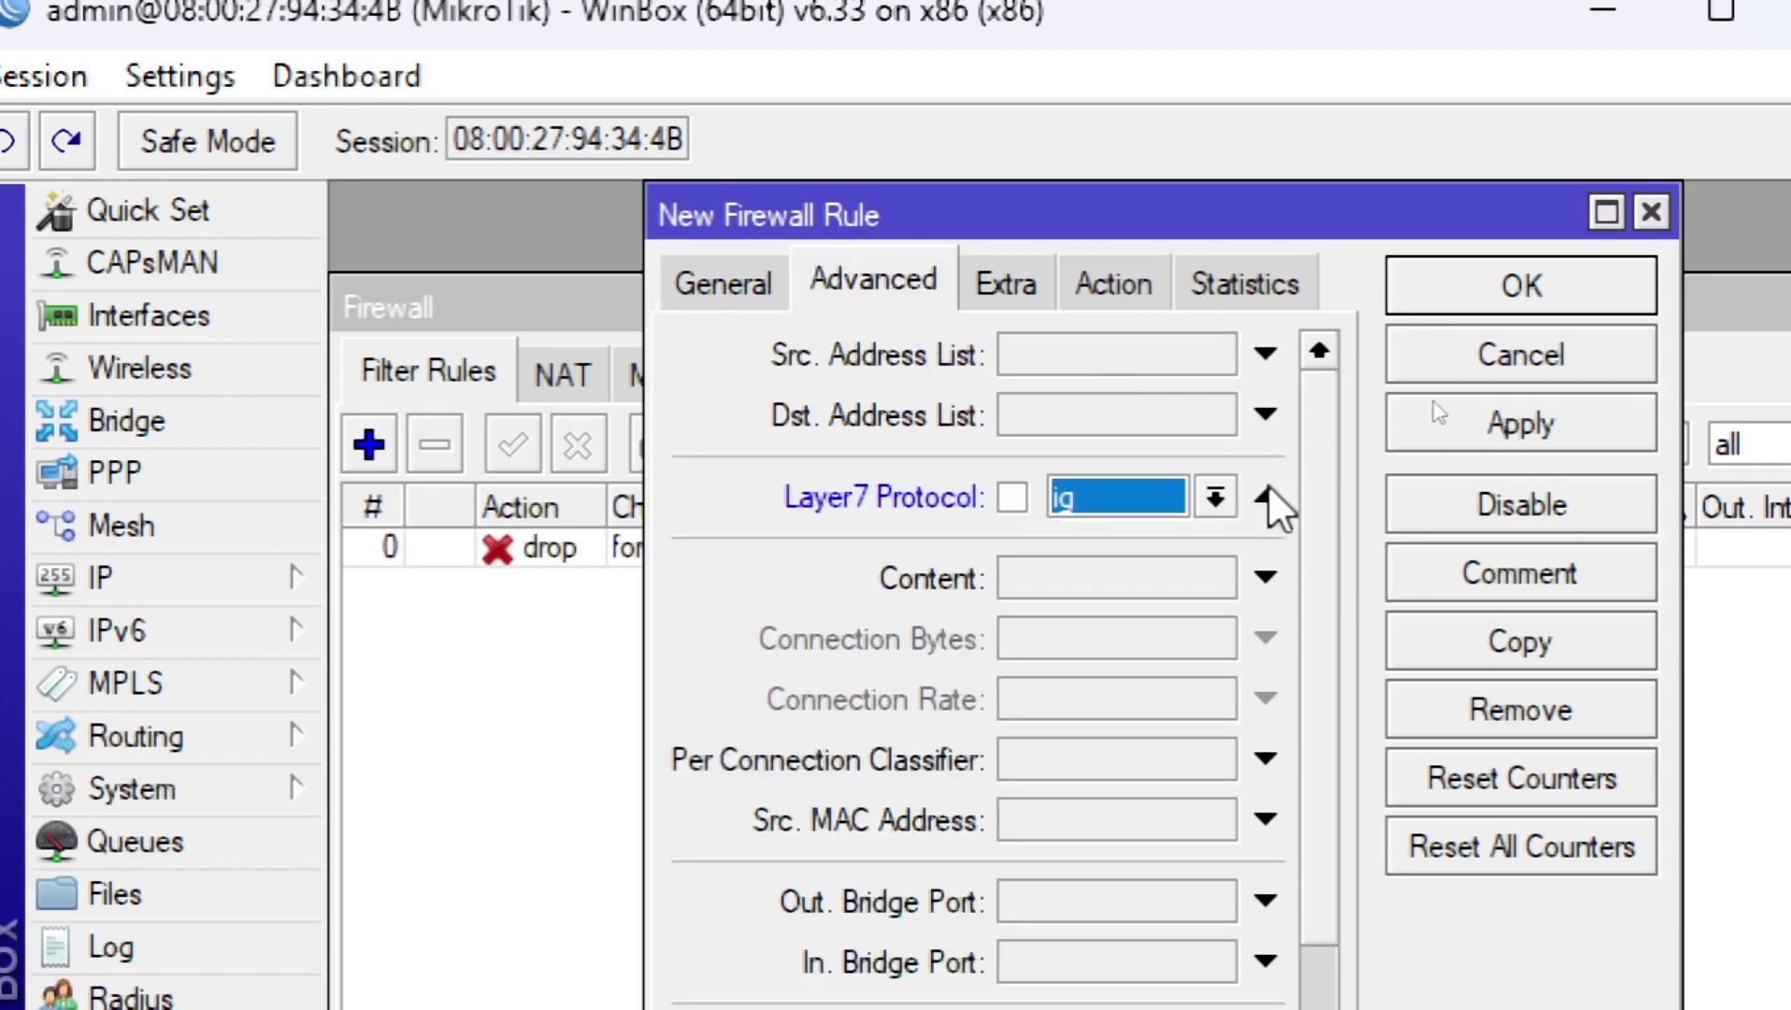
left_click(1213, 496)
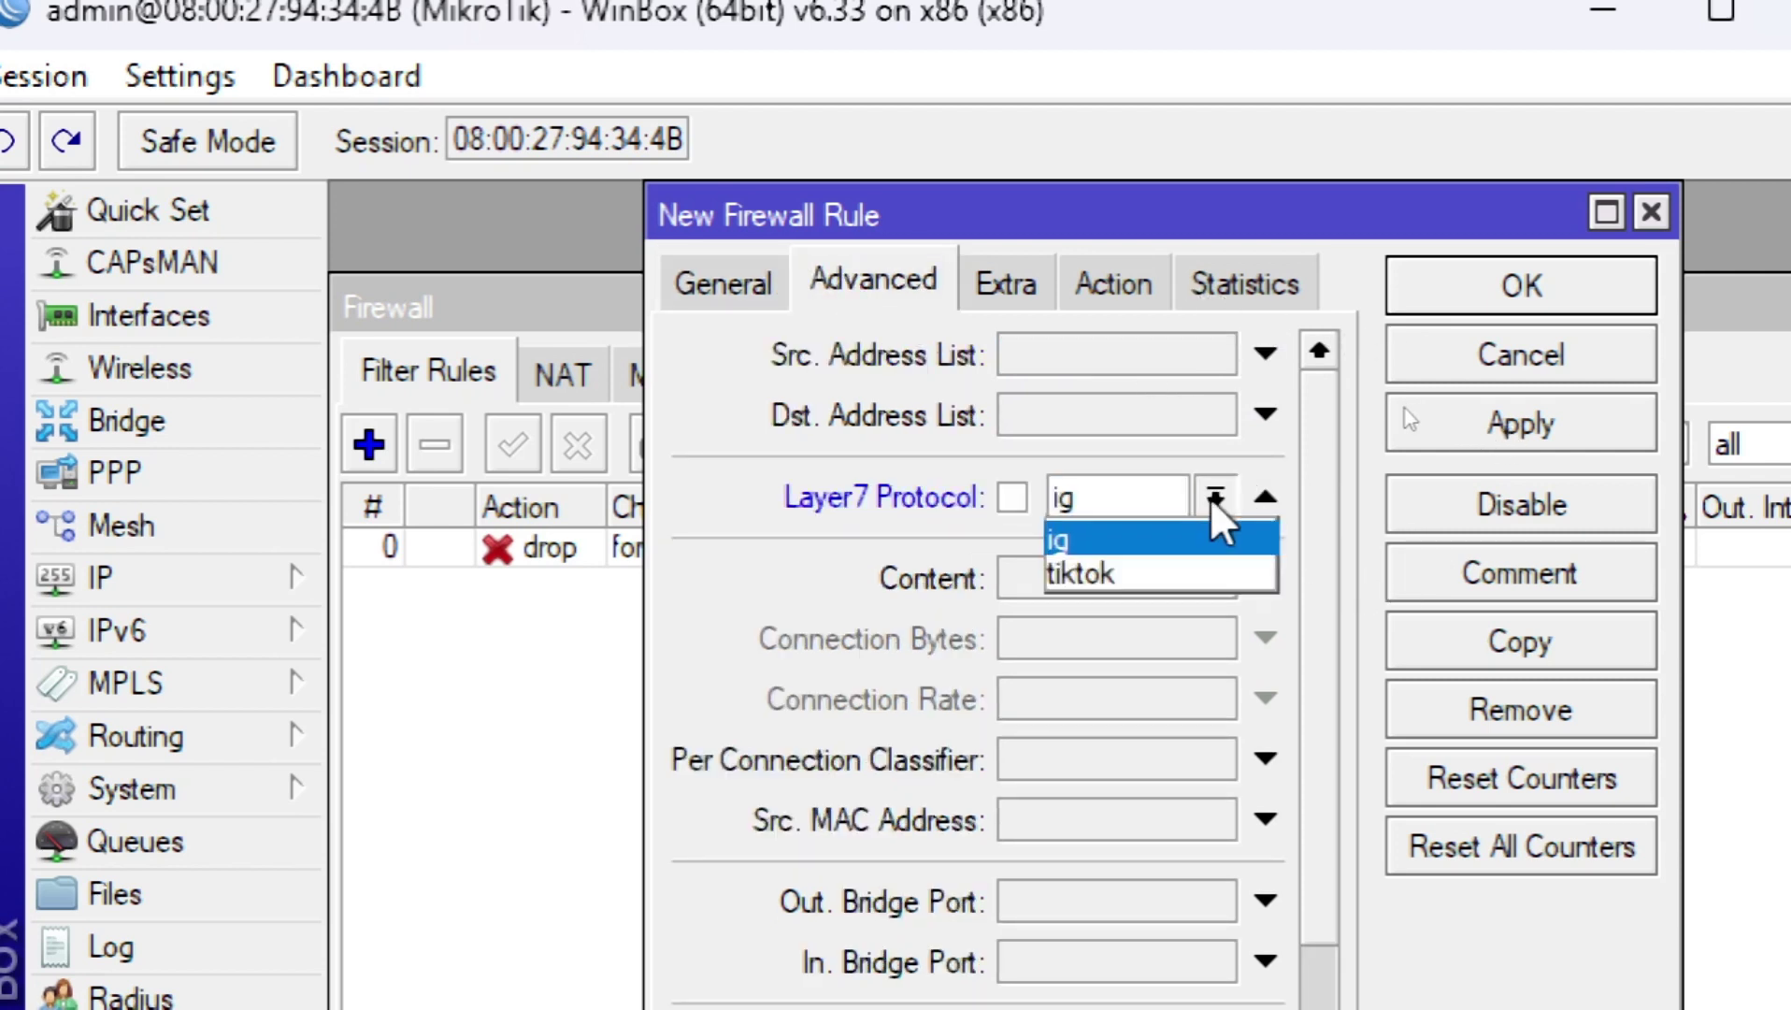
left_click(1166, 572)
Step: Set the rule's action to drop, then apply and save it
left_click(1116, 285)
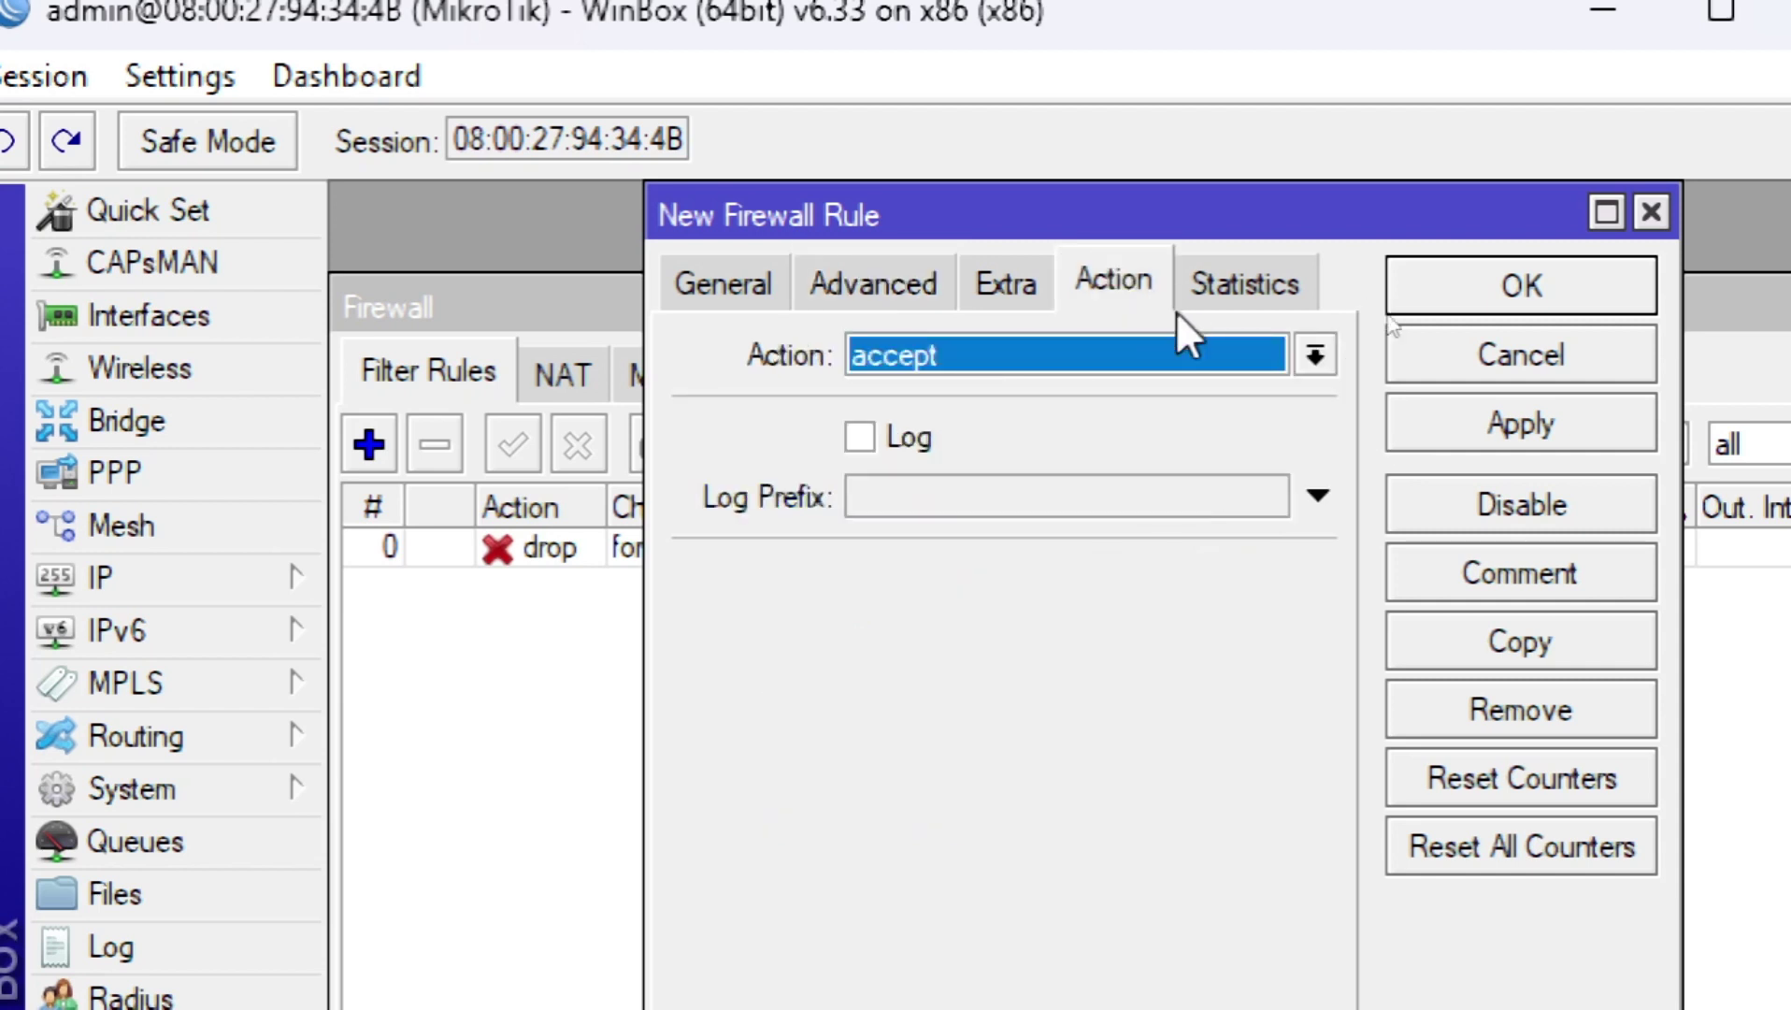
left_click(1312, 357)
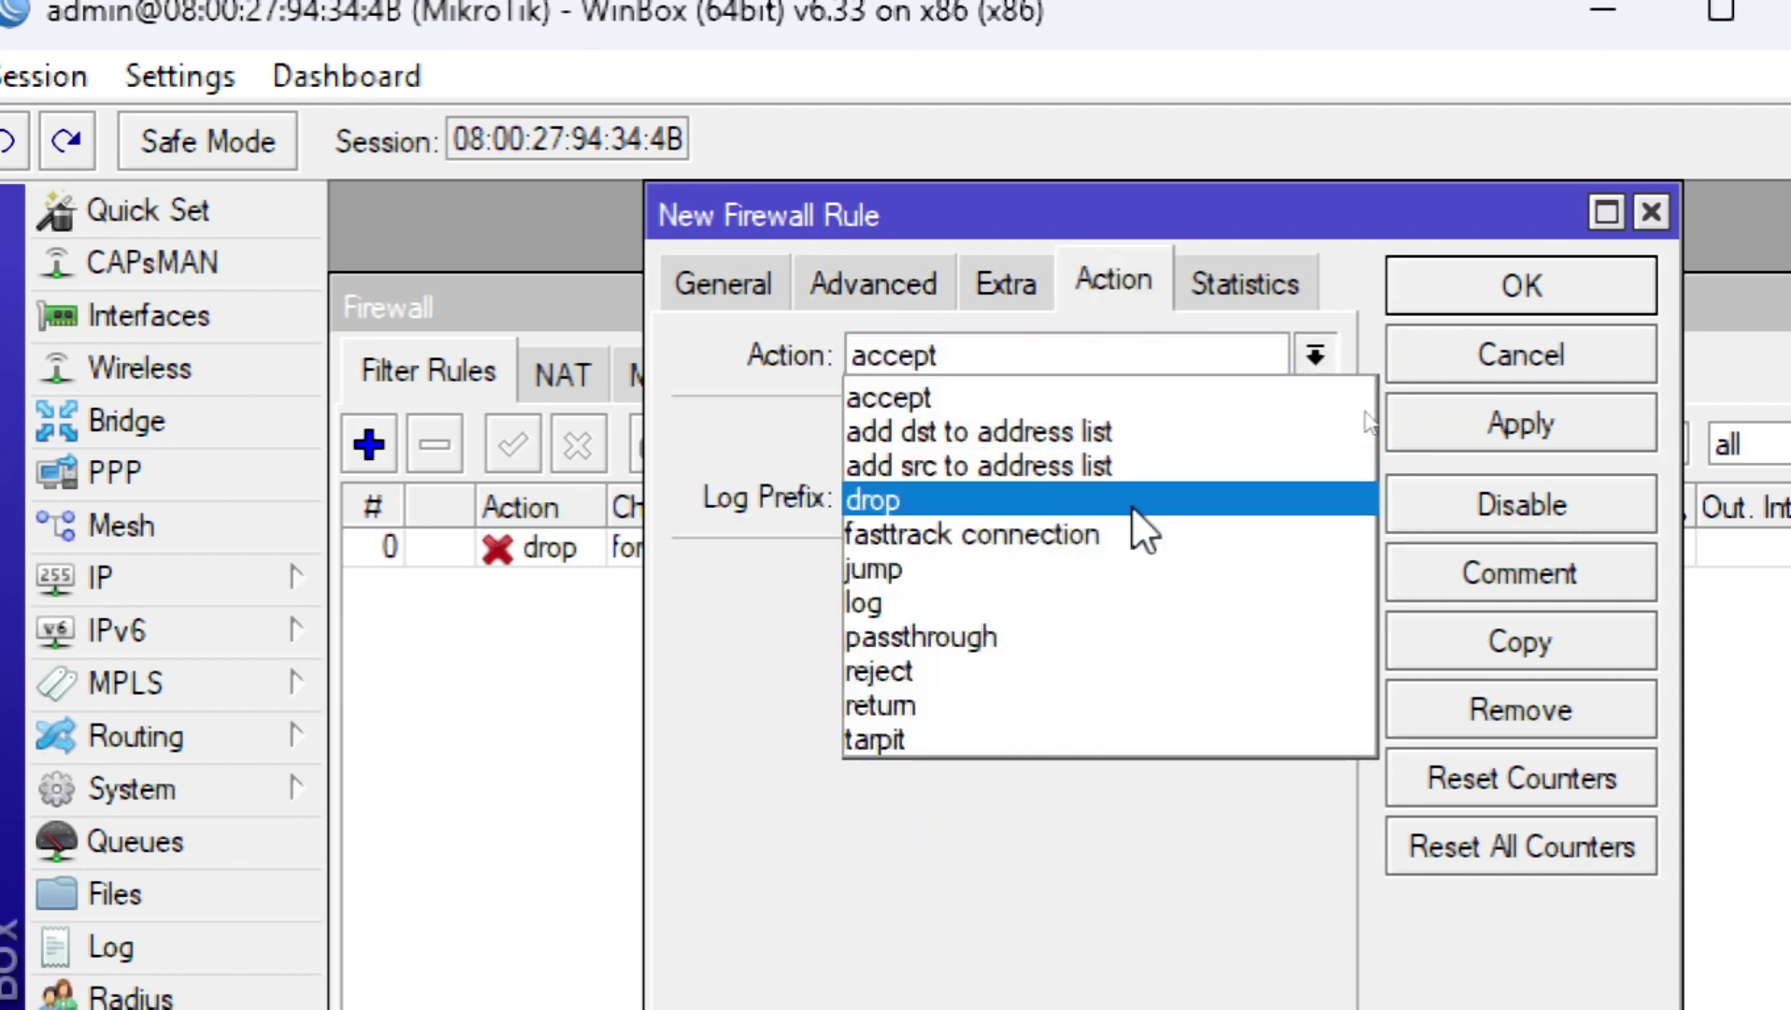
left_click(1133, 509)
left_click(1591, 430)
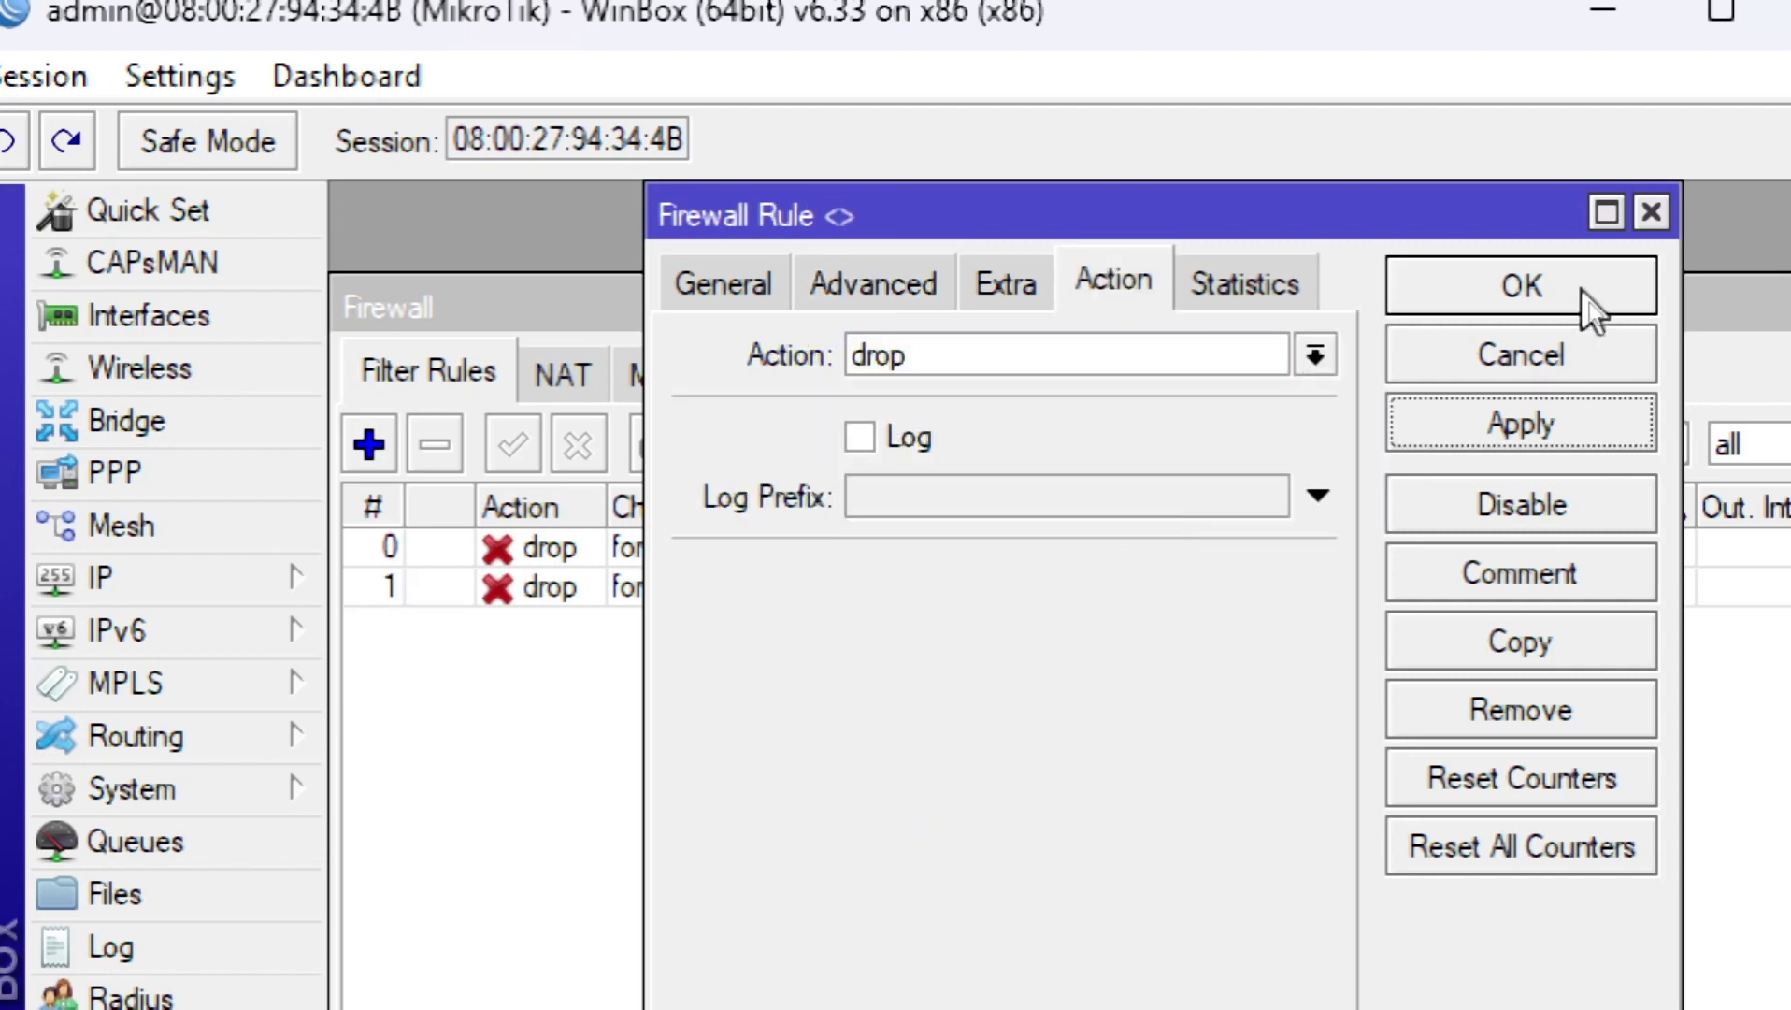
left_click(1589, 306)
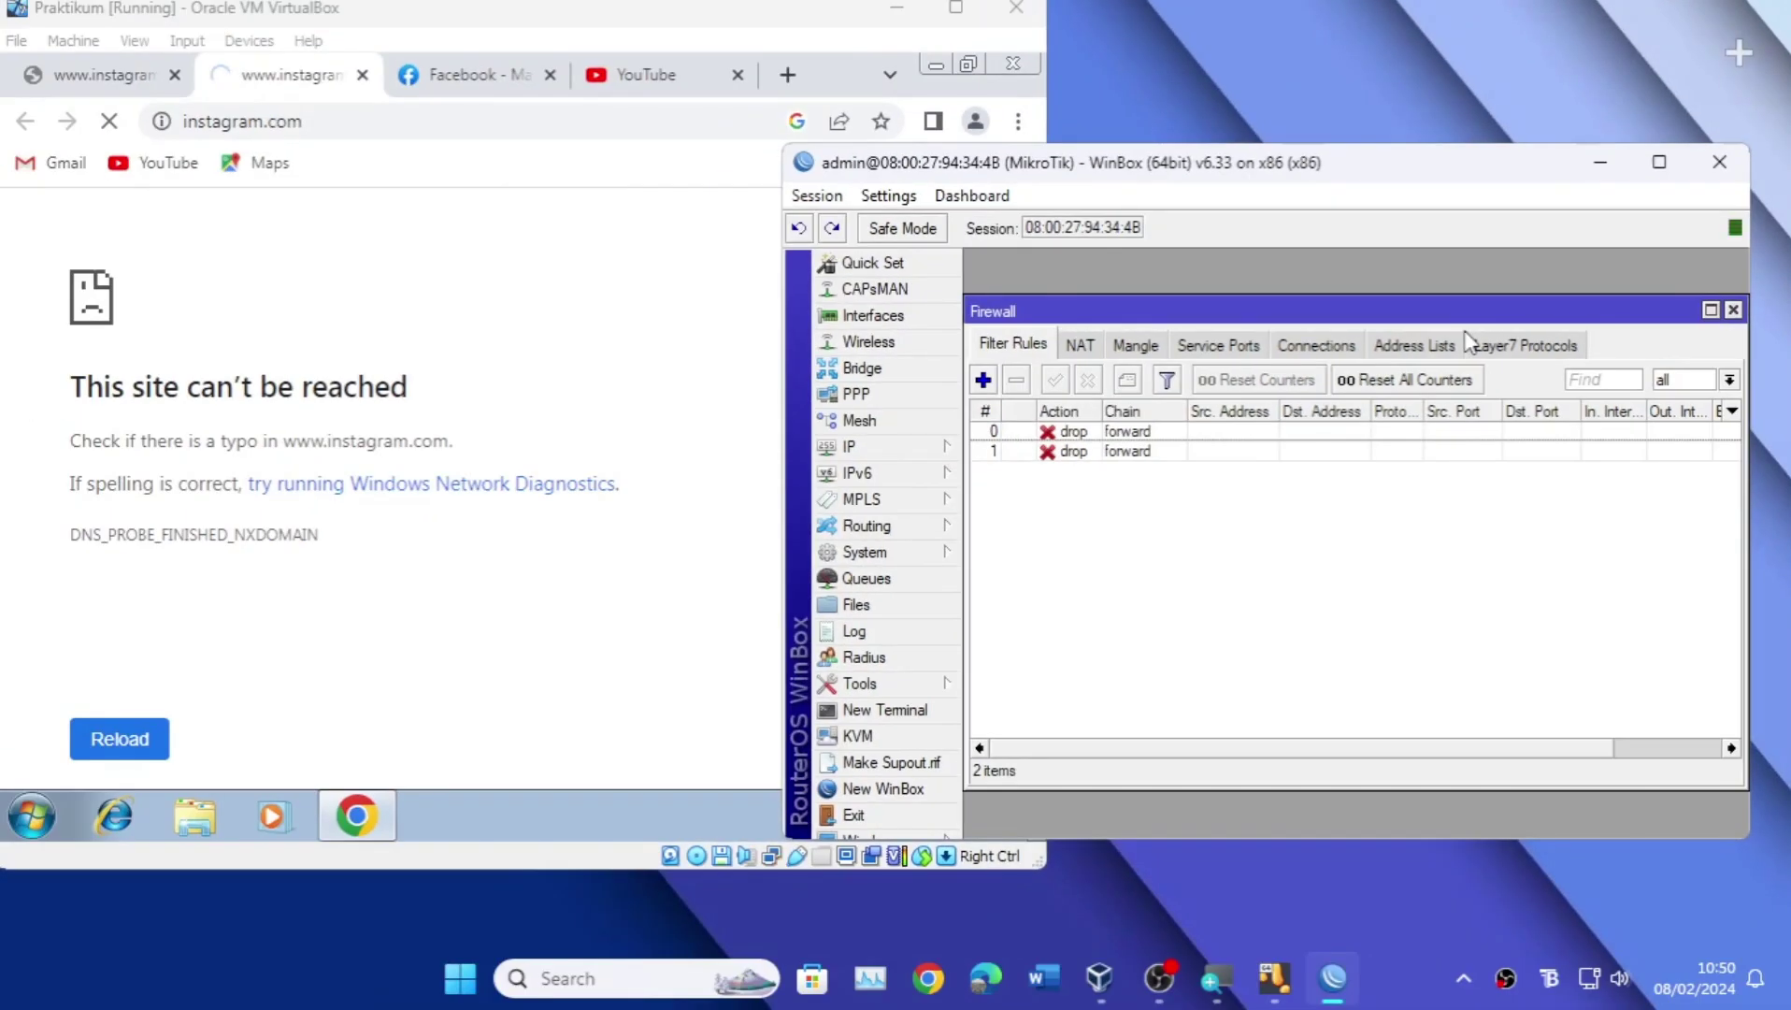
Step: Close Chrome in the Windows 7 guest and refresh the guest desktop
left_click(713, 218)
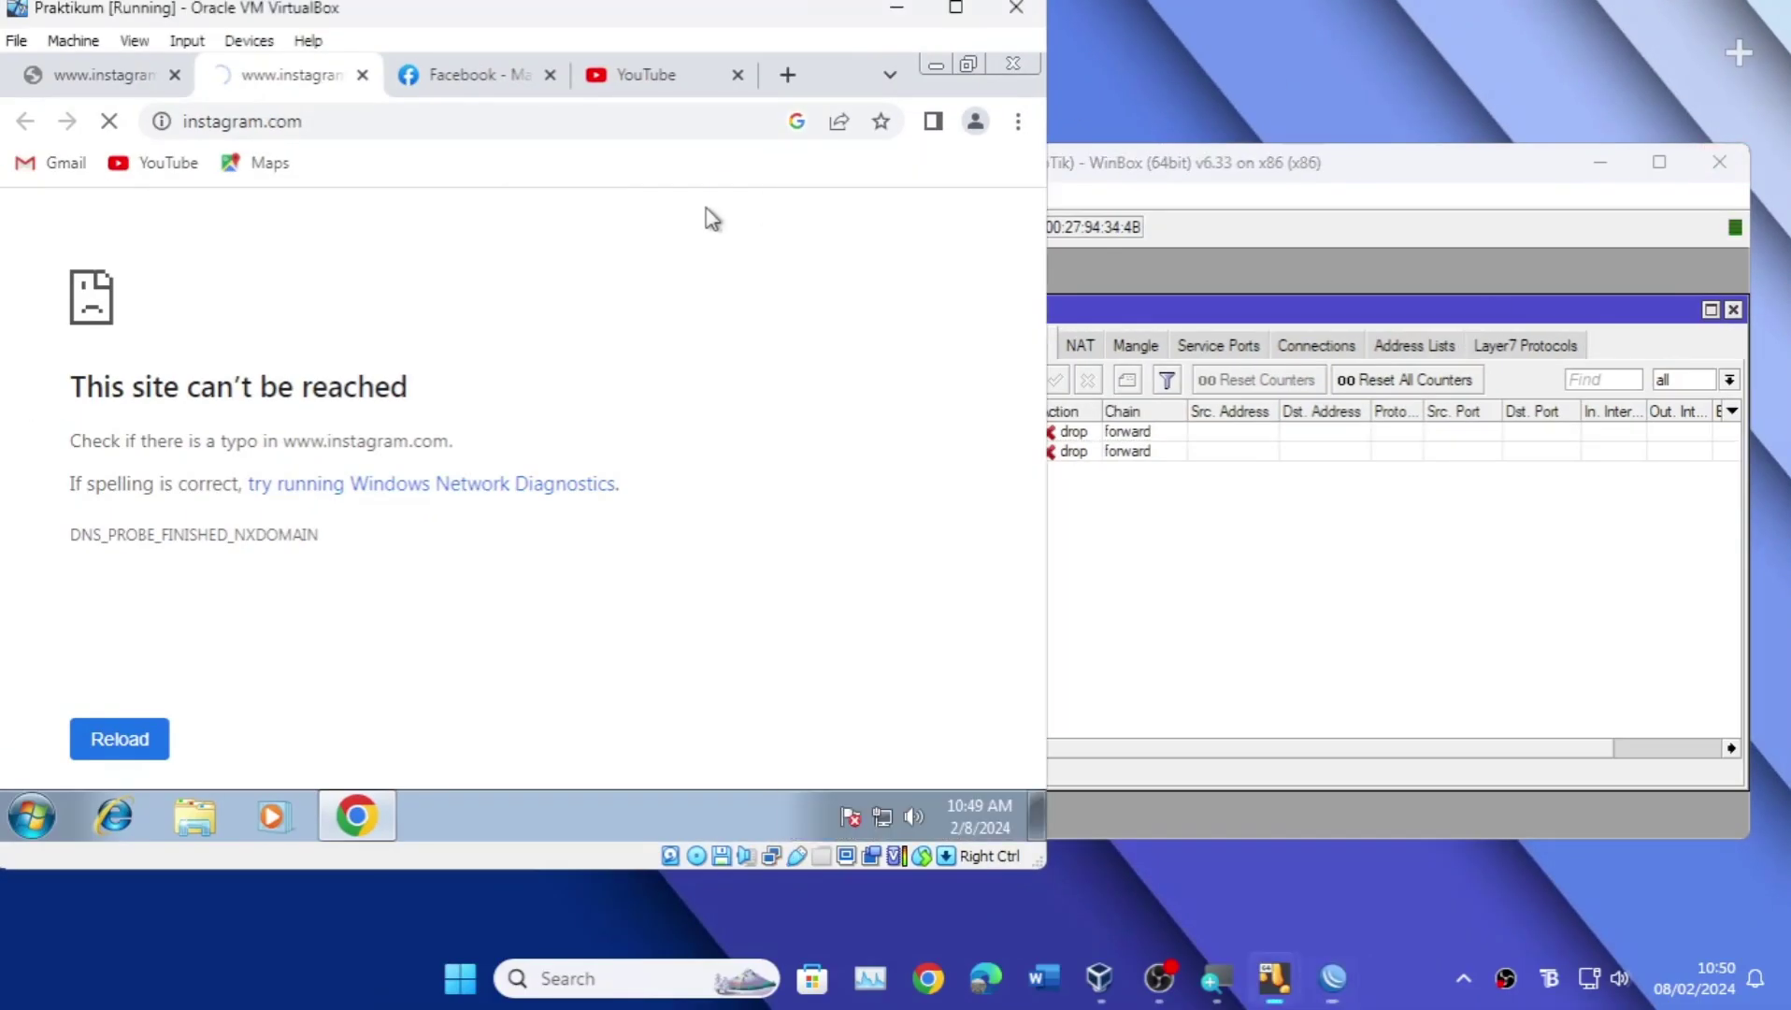
left_click(998, 65)
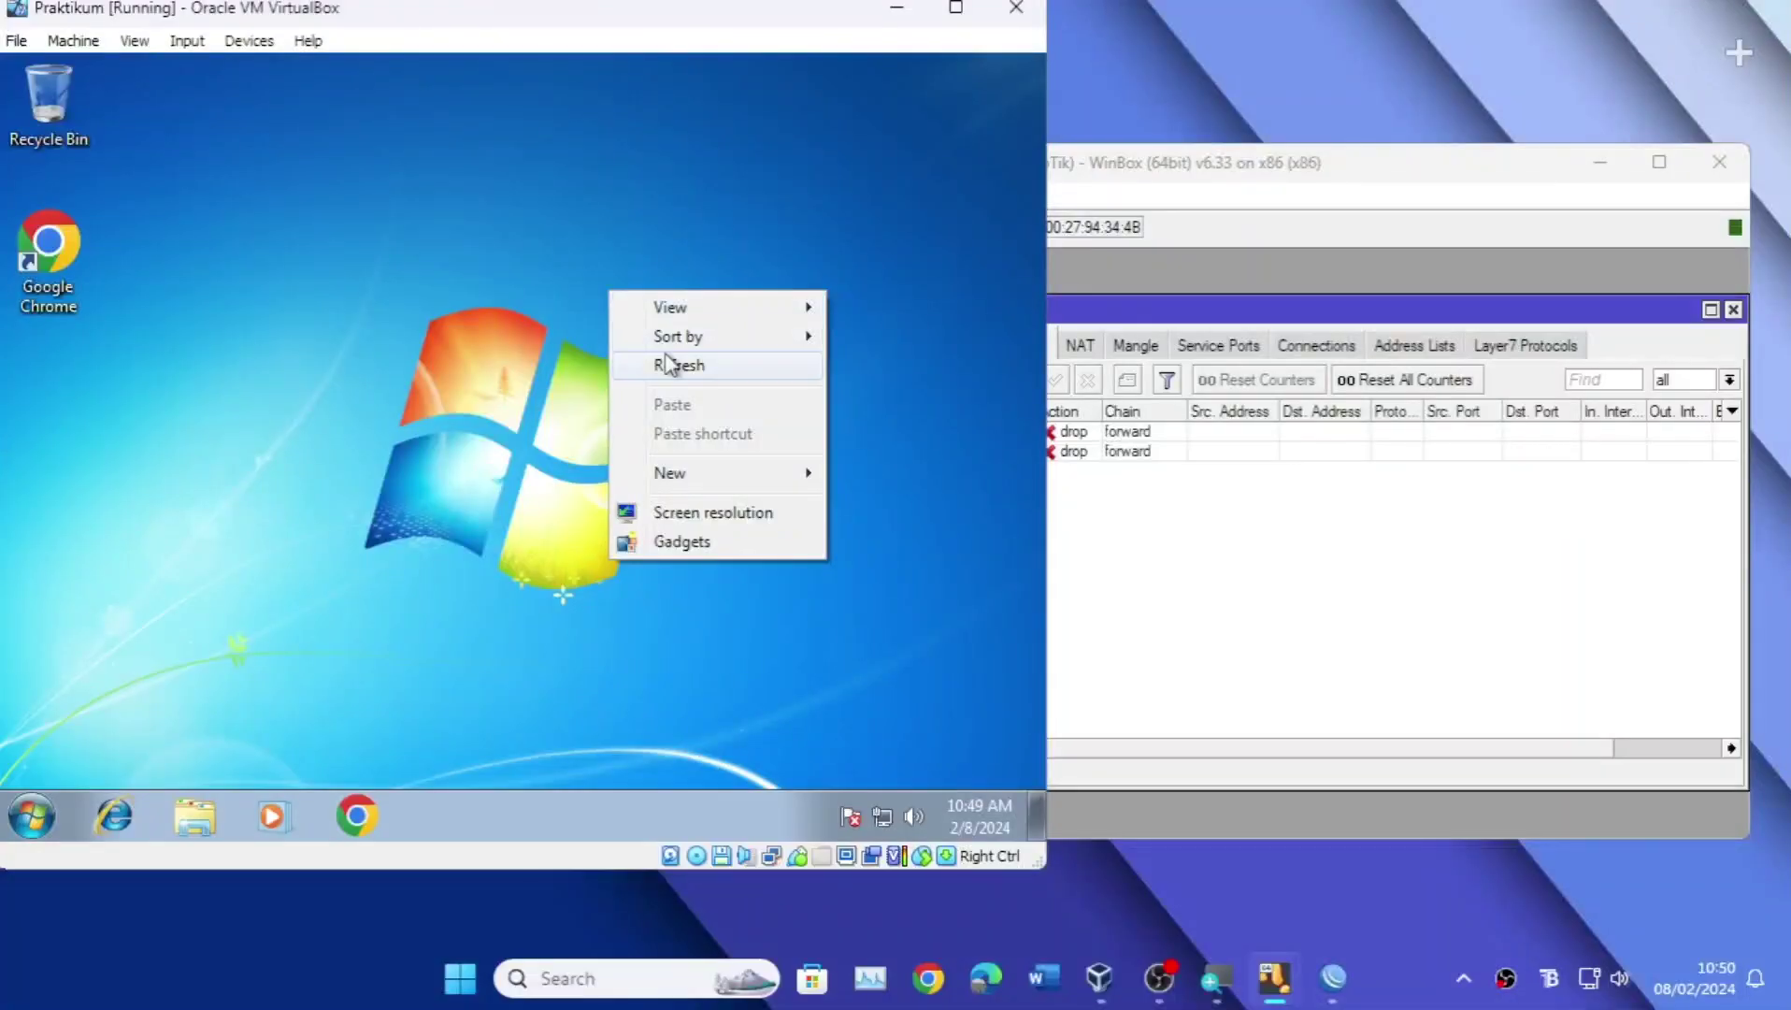
left_click(669, 362)
right_click(561, 308)
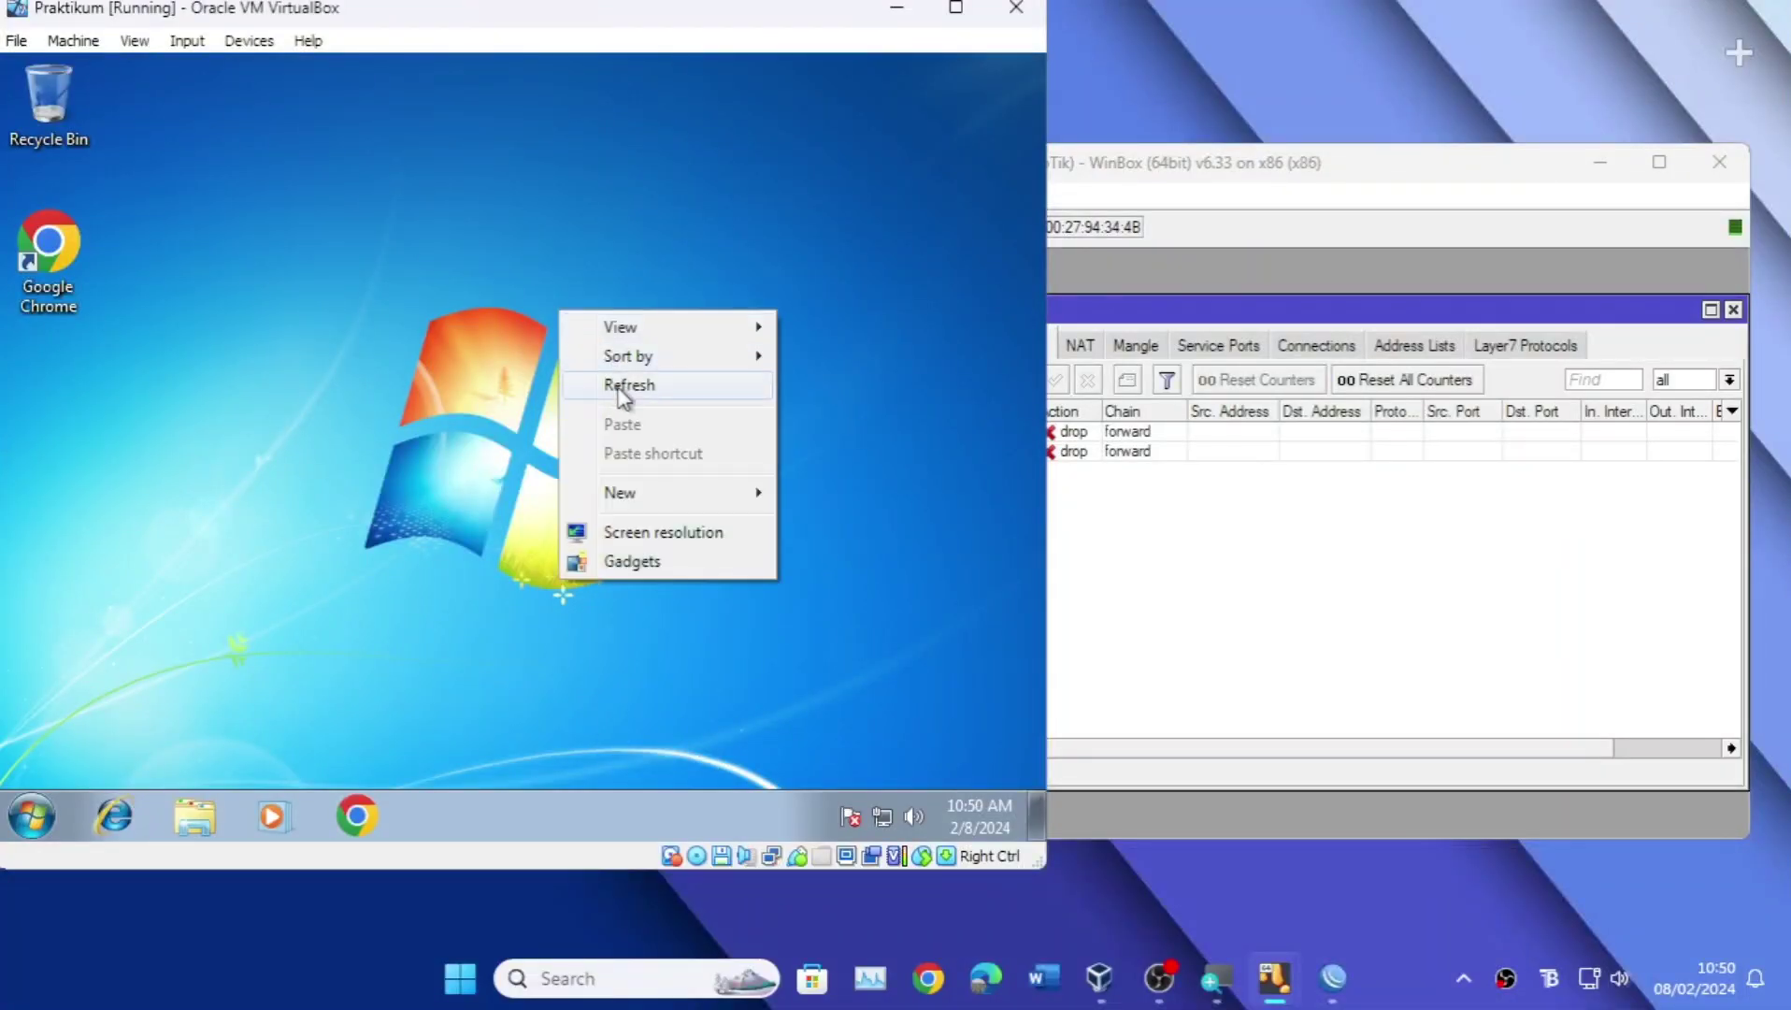
left_click(624, 395)
right_click(572, 312)
left_click(636, 391)
right_click(624, 386)
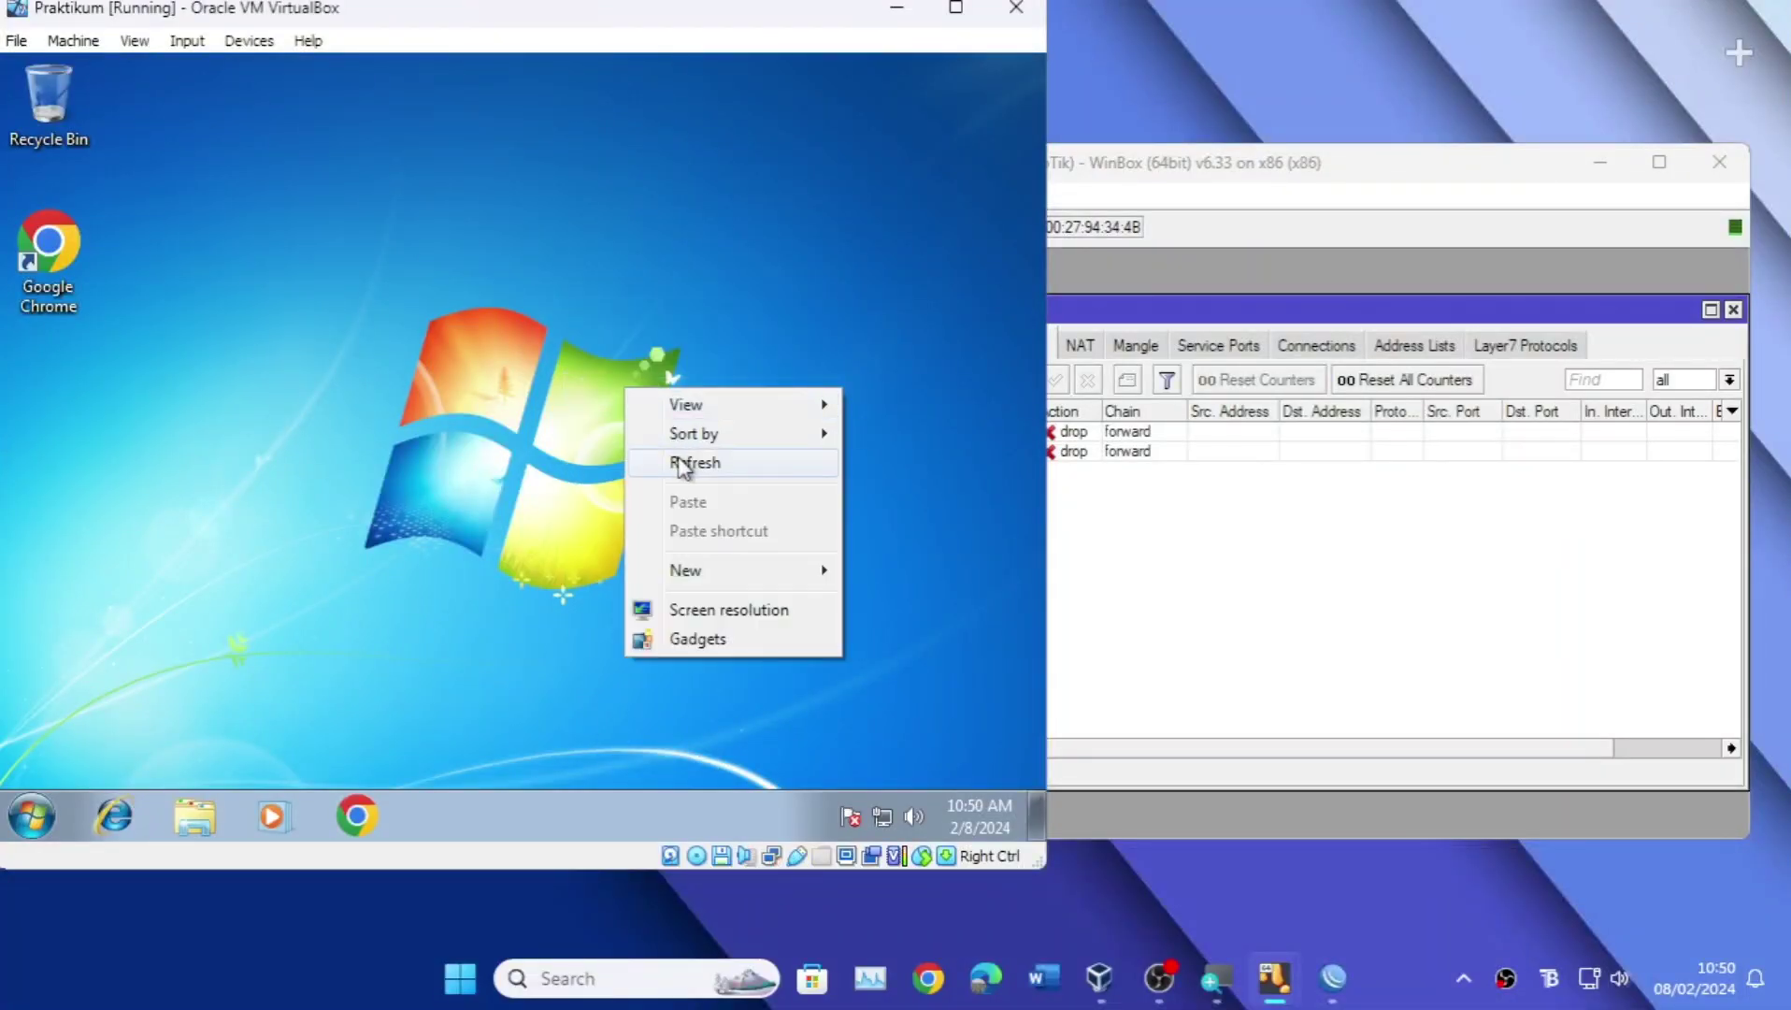
left_click(684, 463)
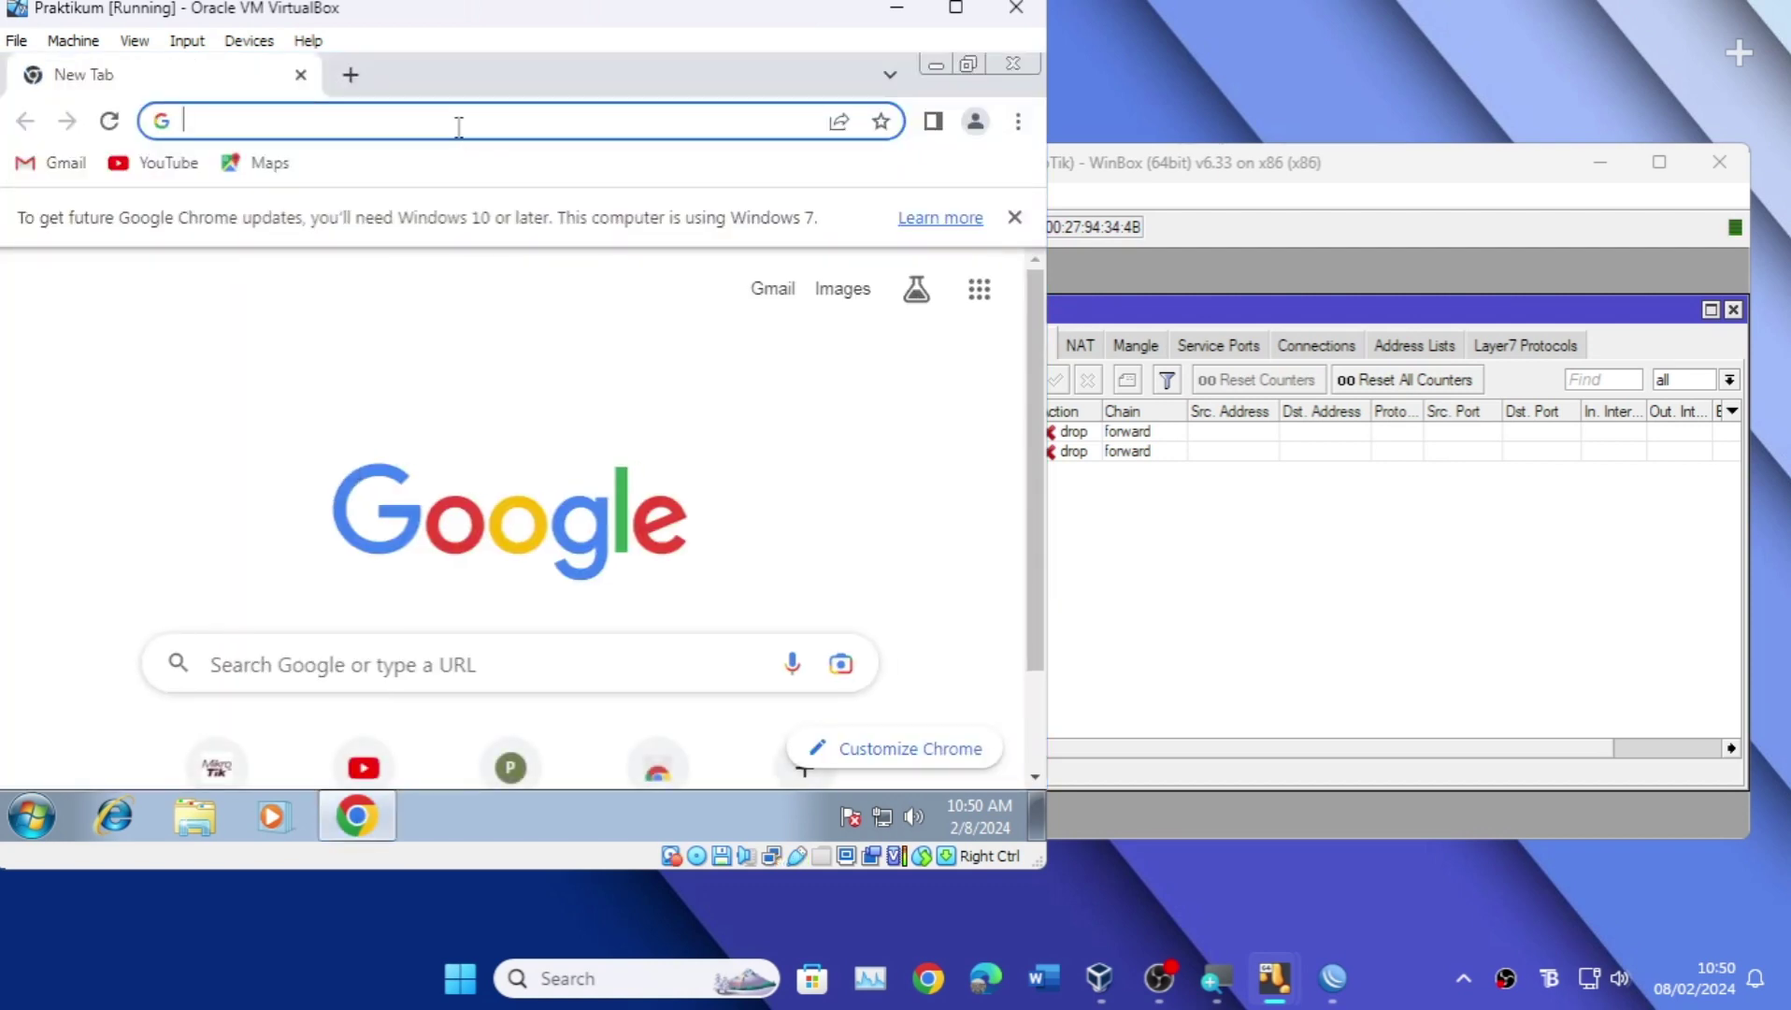
Step: Search Google for tiktok, then search detik in a new tab and open detik.com
type("tiktok")
key("Return")
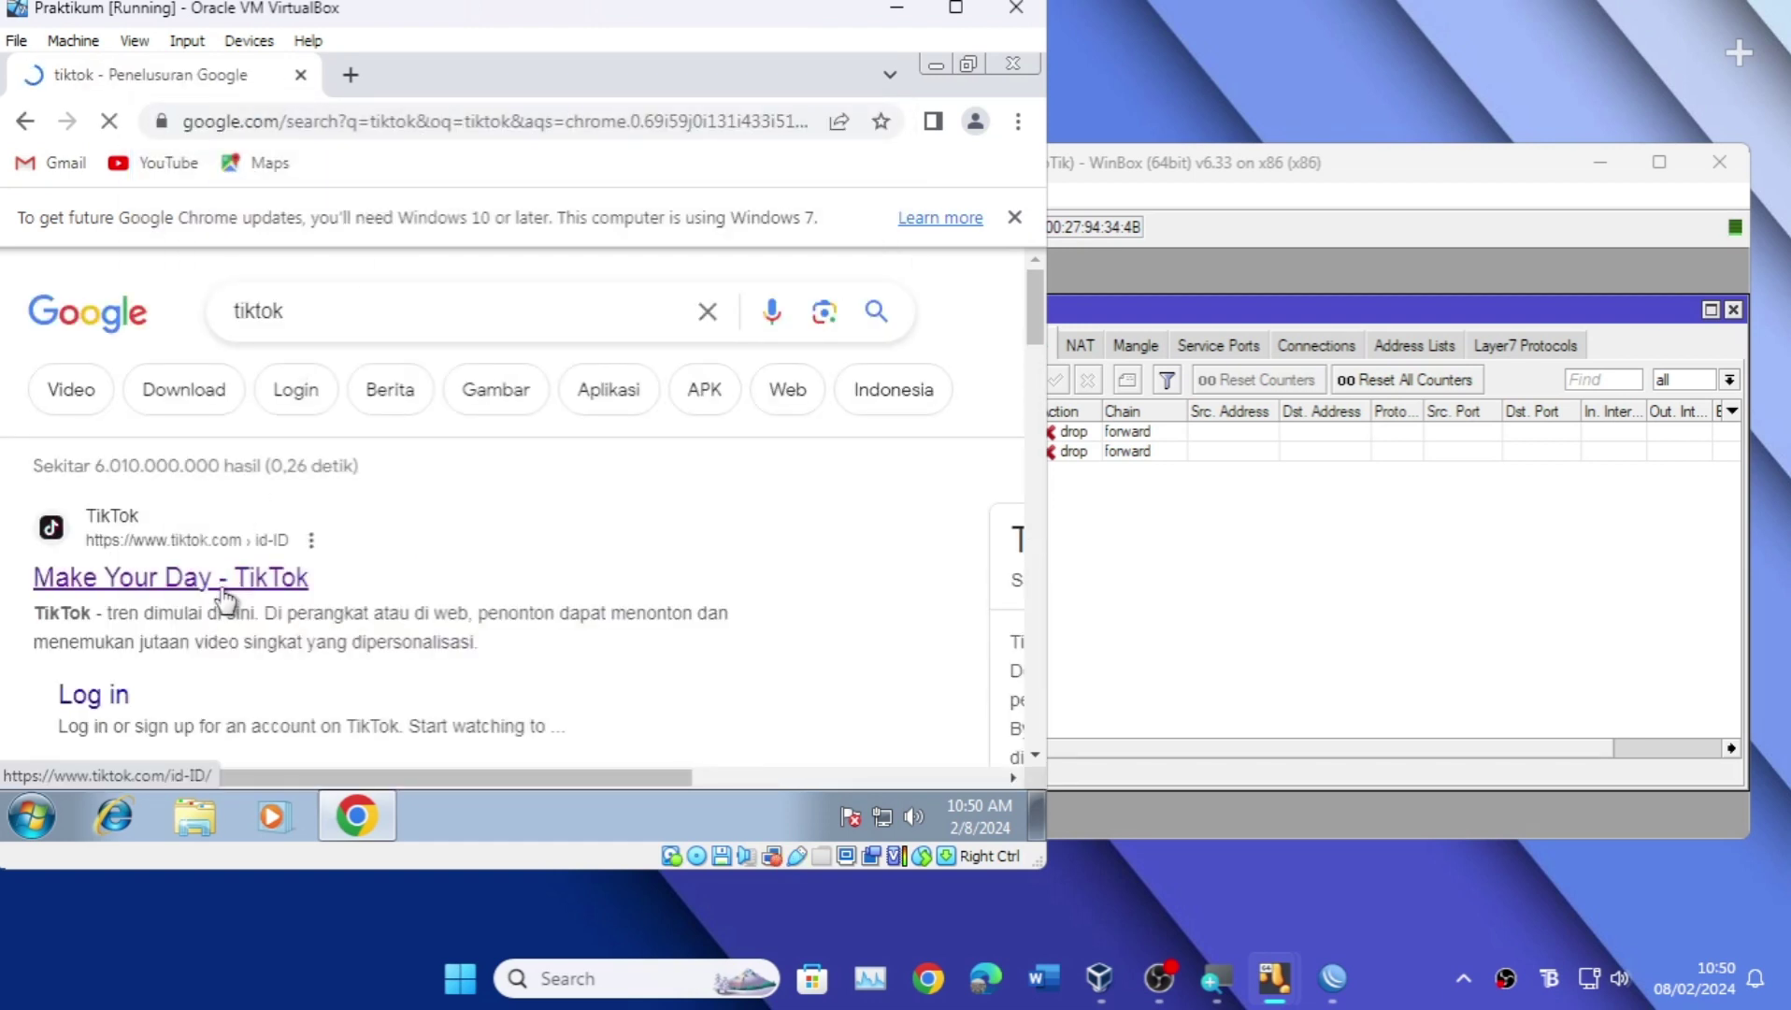
left_click(351, 75)
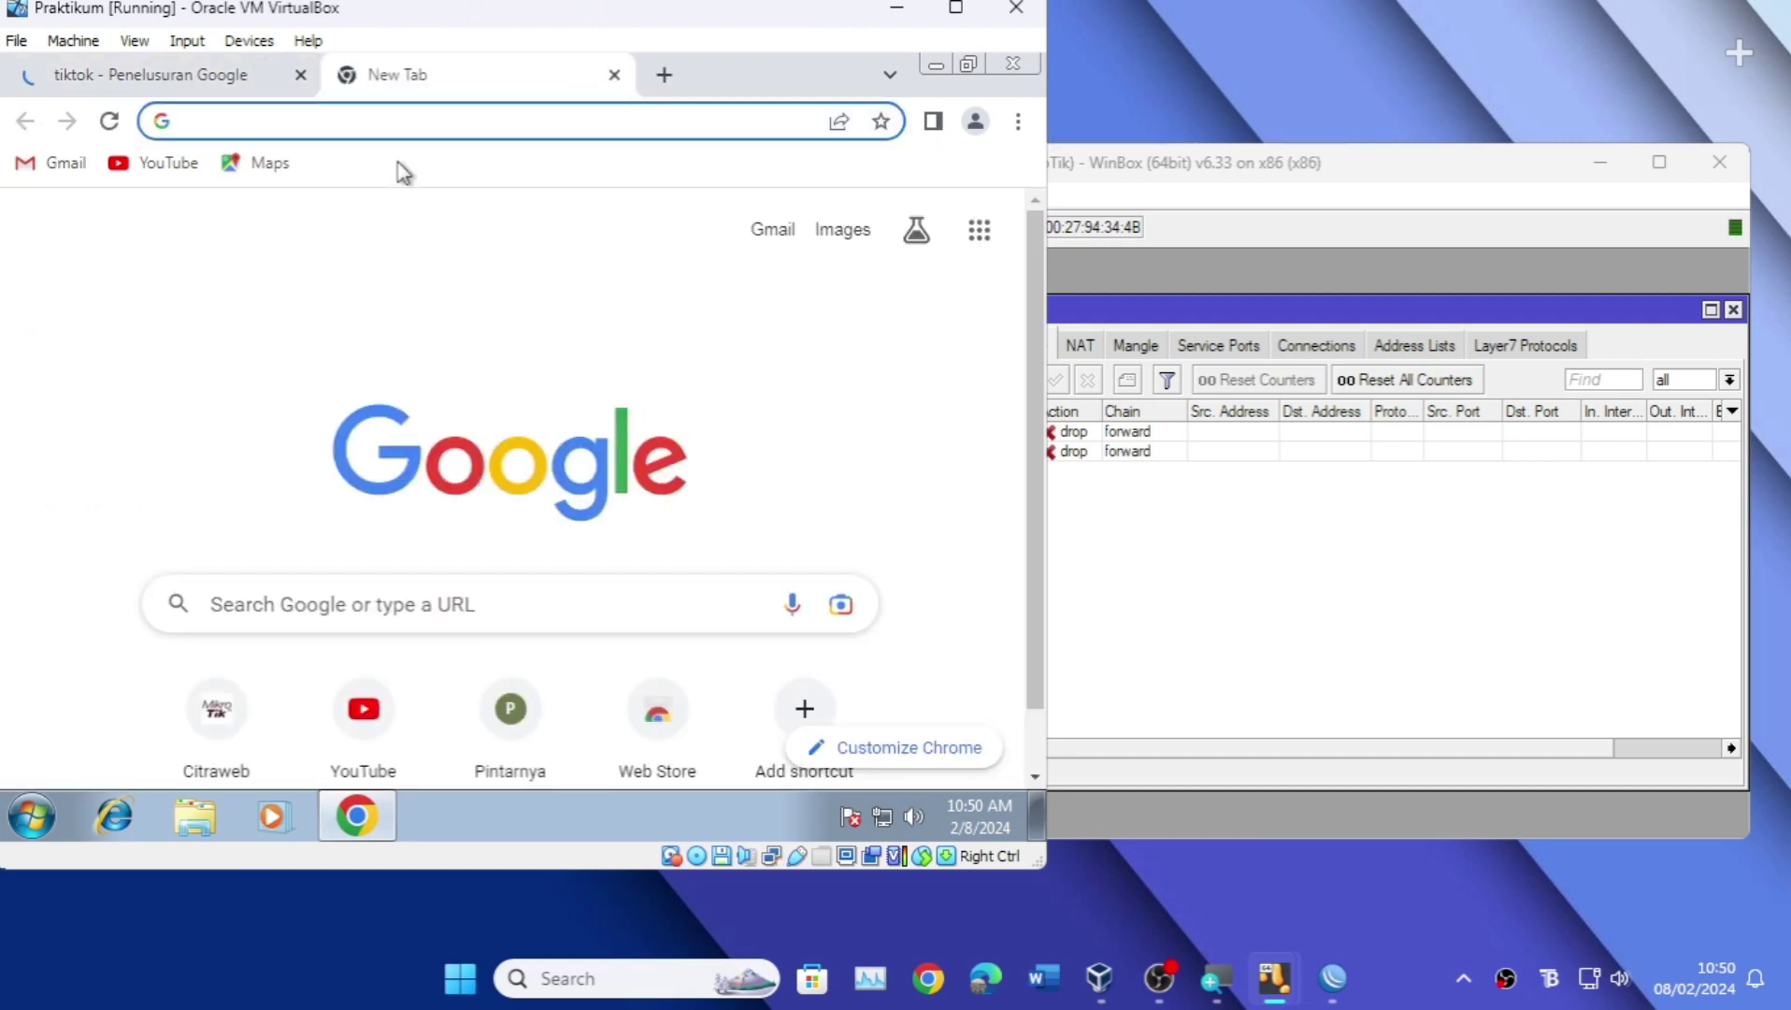
type("detik")
key("Return")
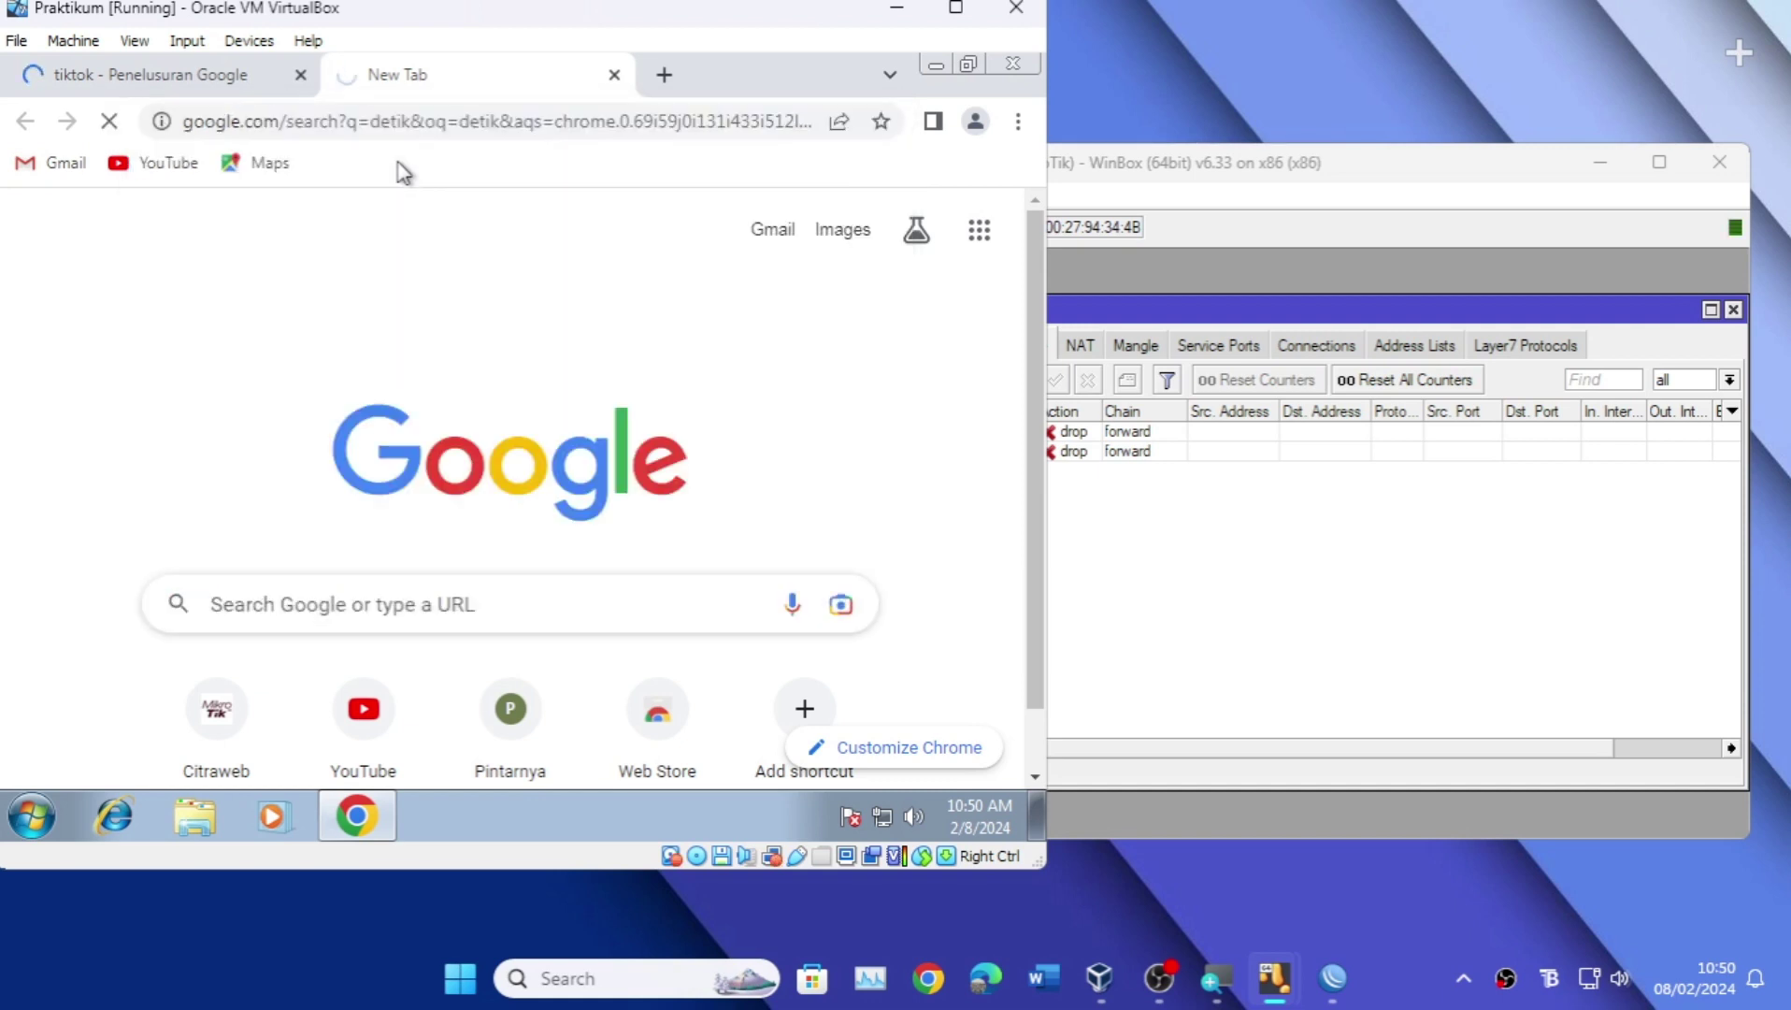
left_click(241, 523)
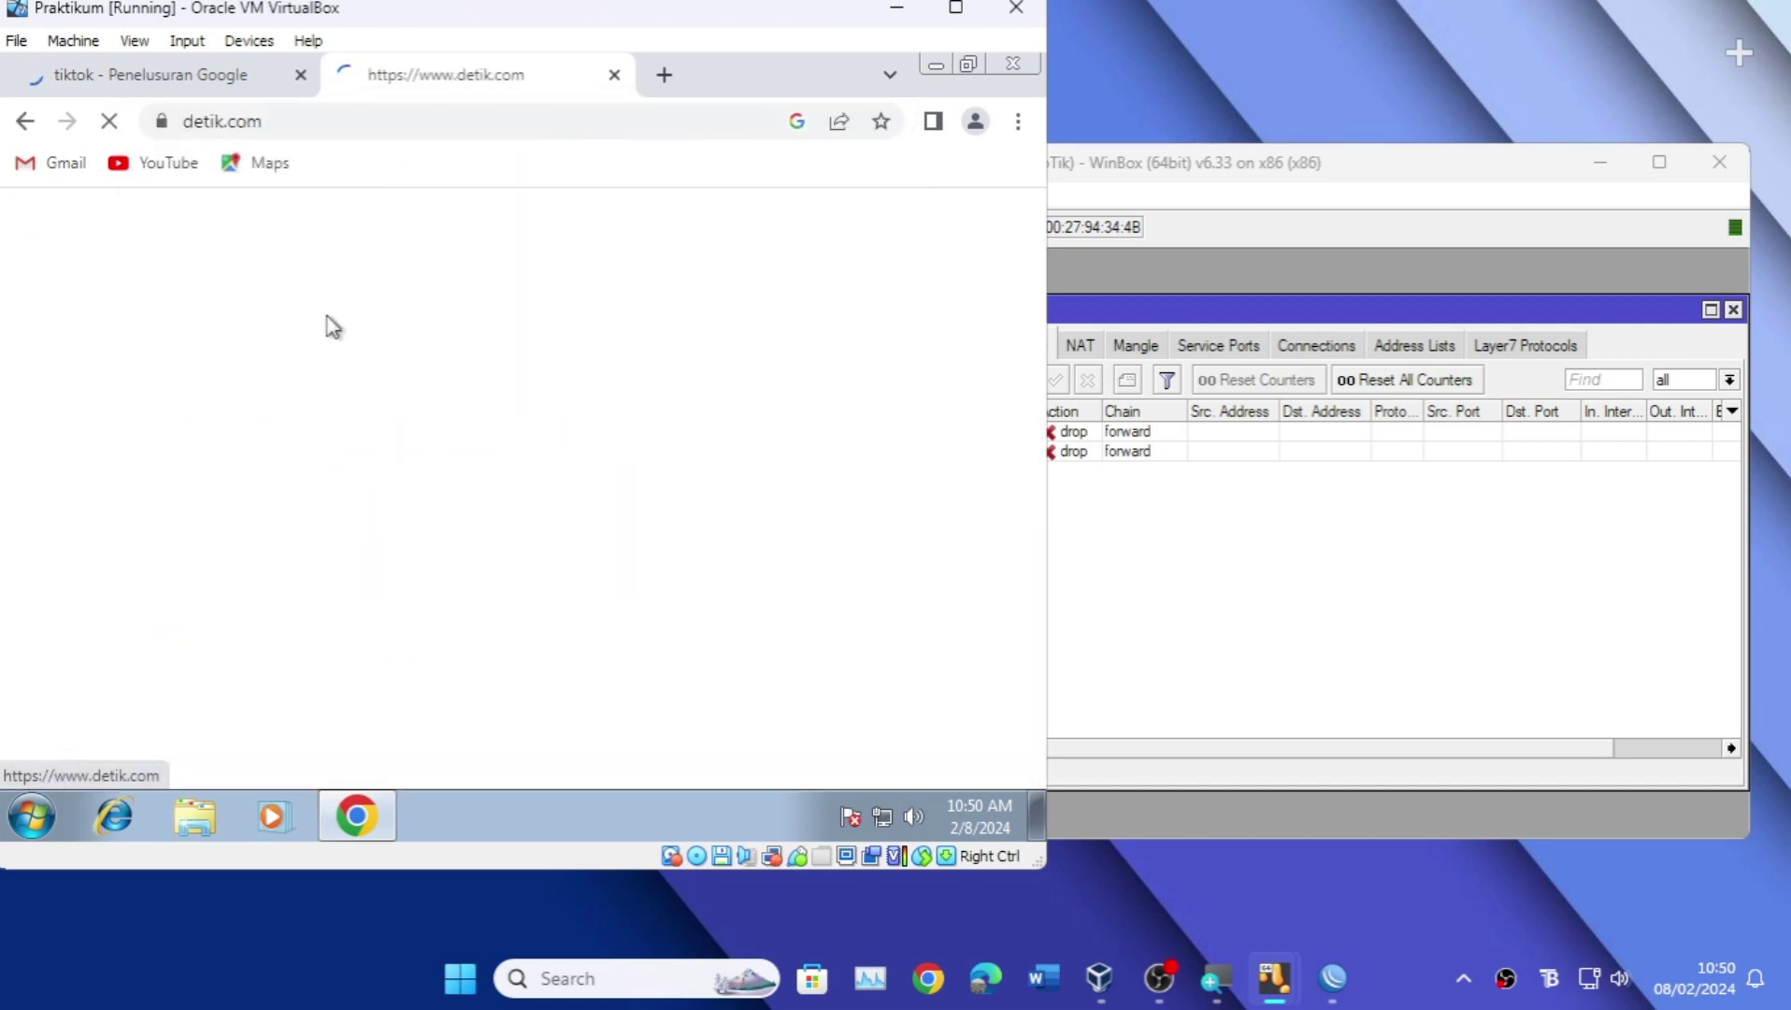
Step: Confirm detik.com loads while tiktok.com shows 'This site can't be reached'
left_click(213, 82)
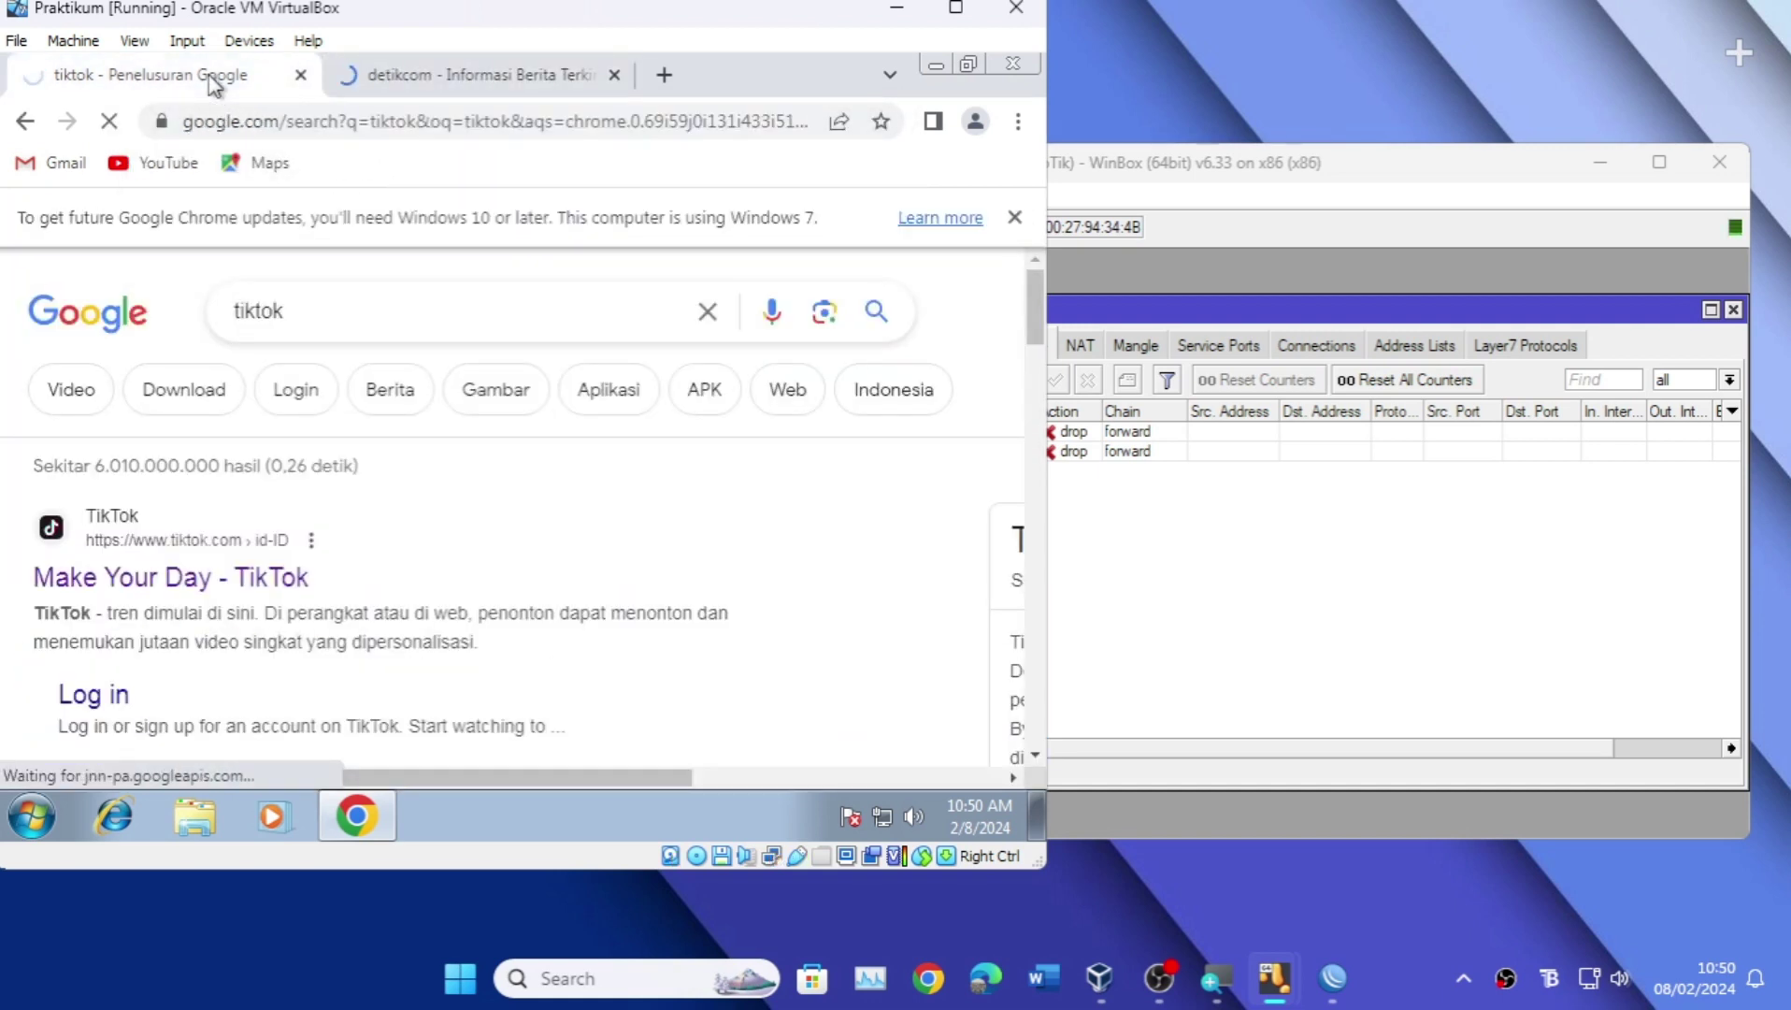
left_click(455, 86)
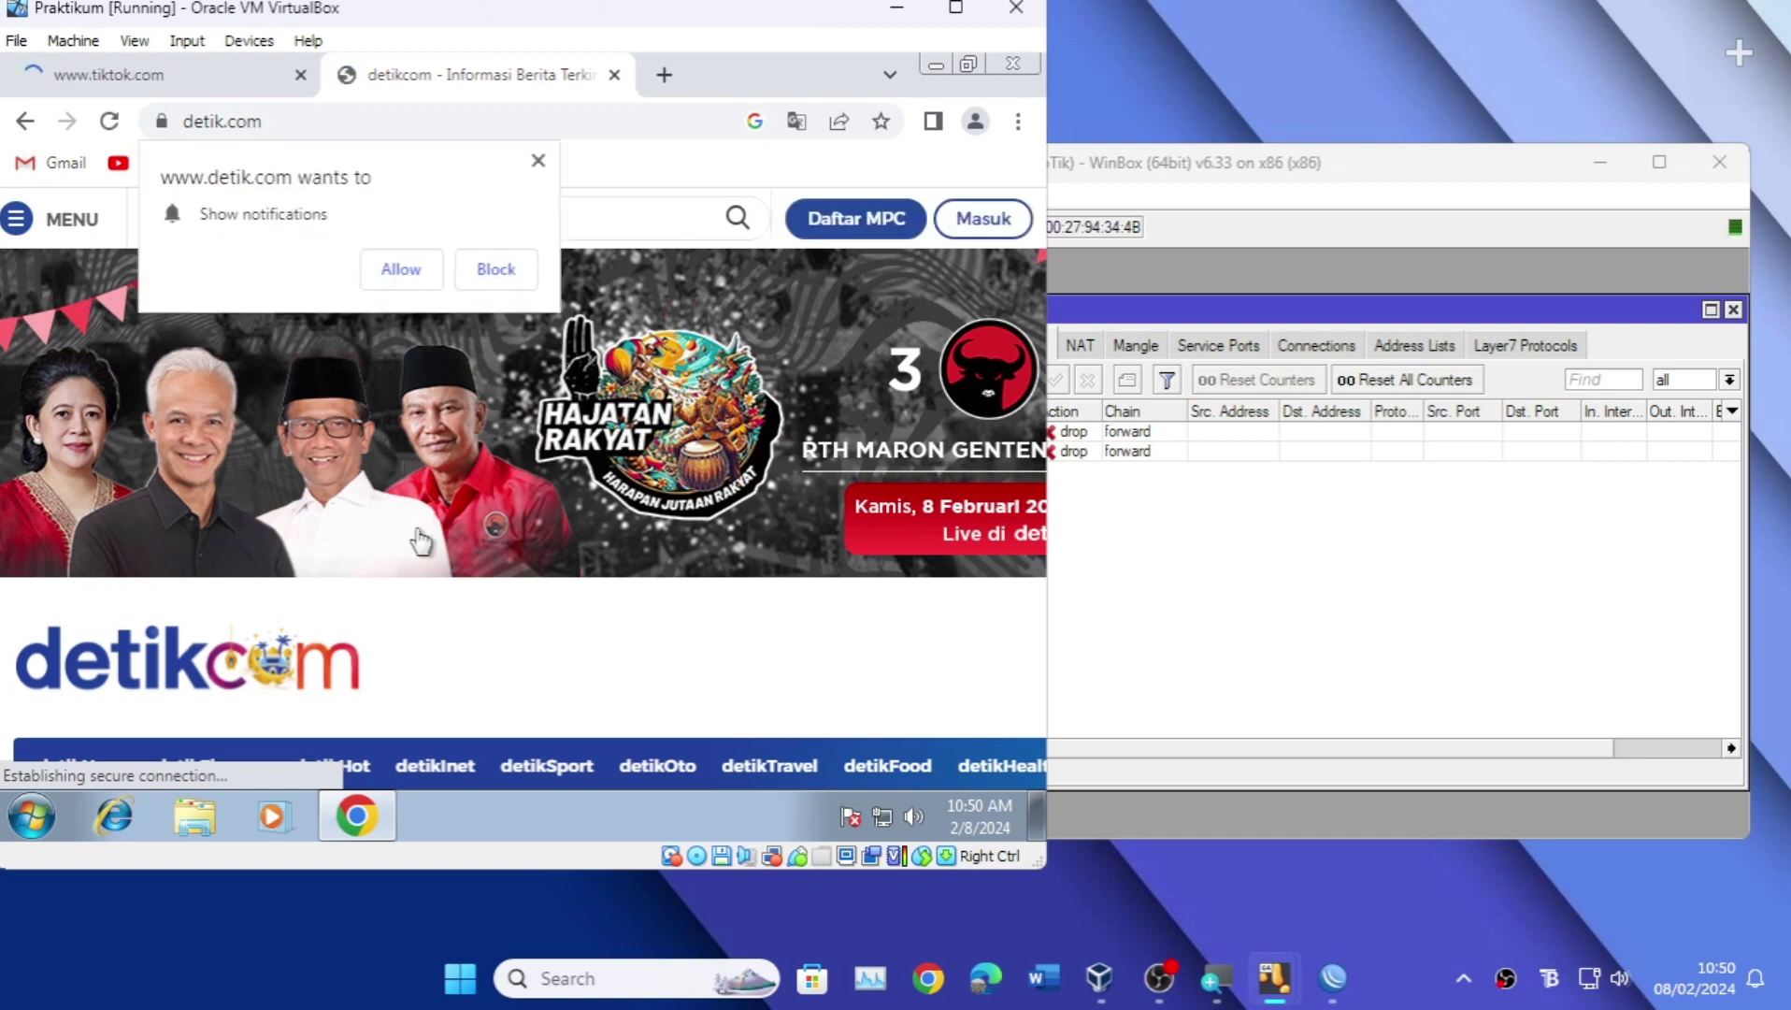
left_click(539, 160)
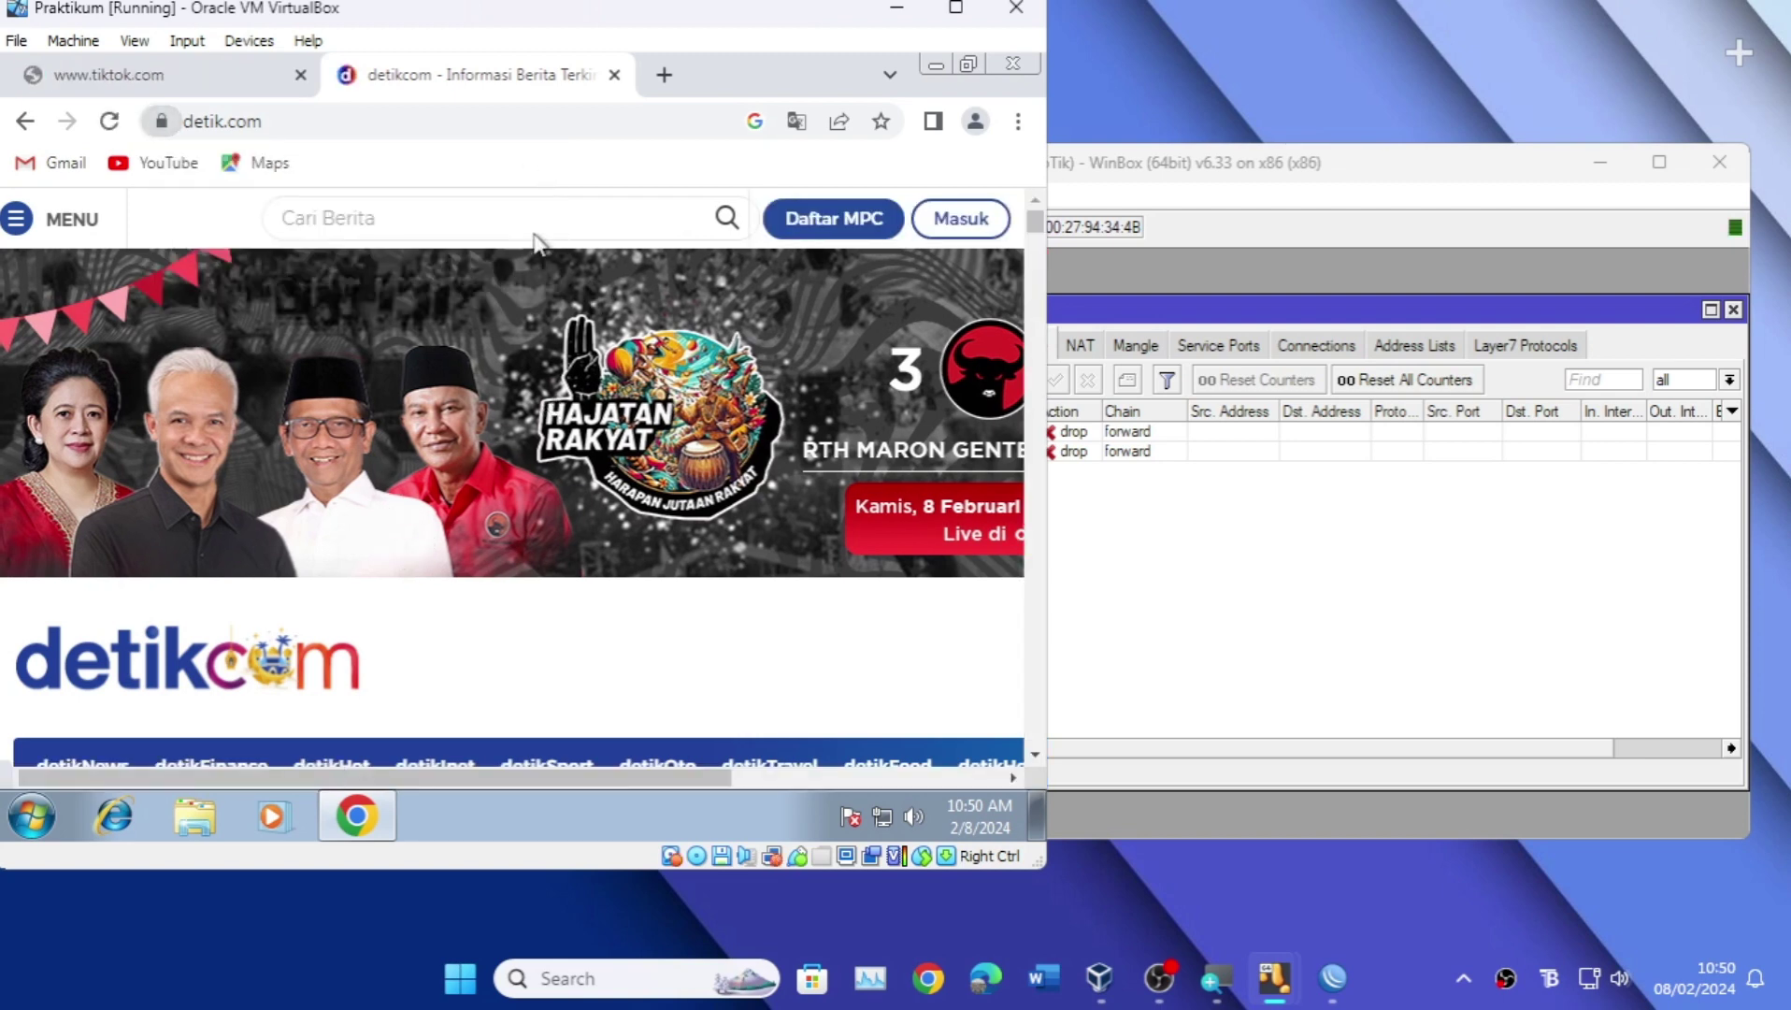
scroll(460, 519, "down", 10)
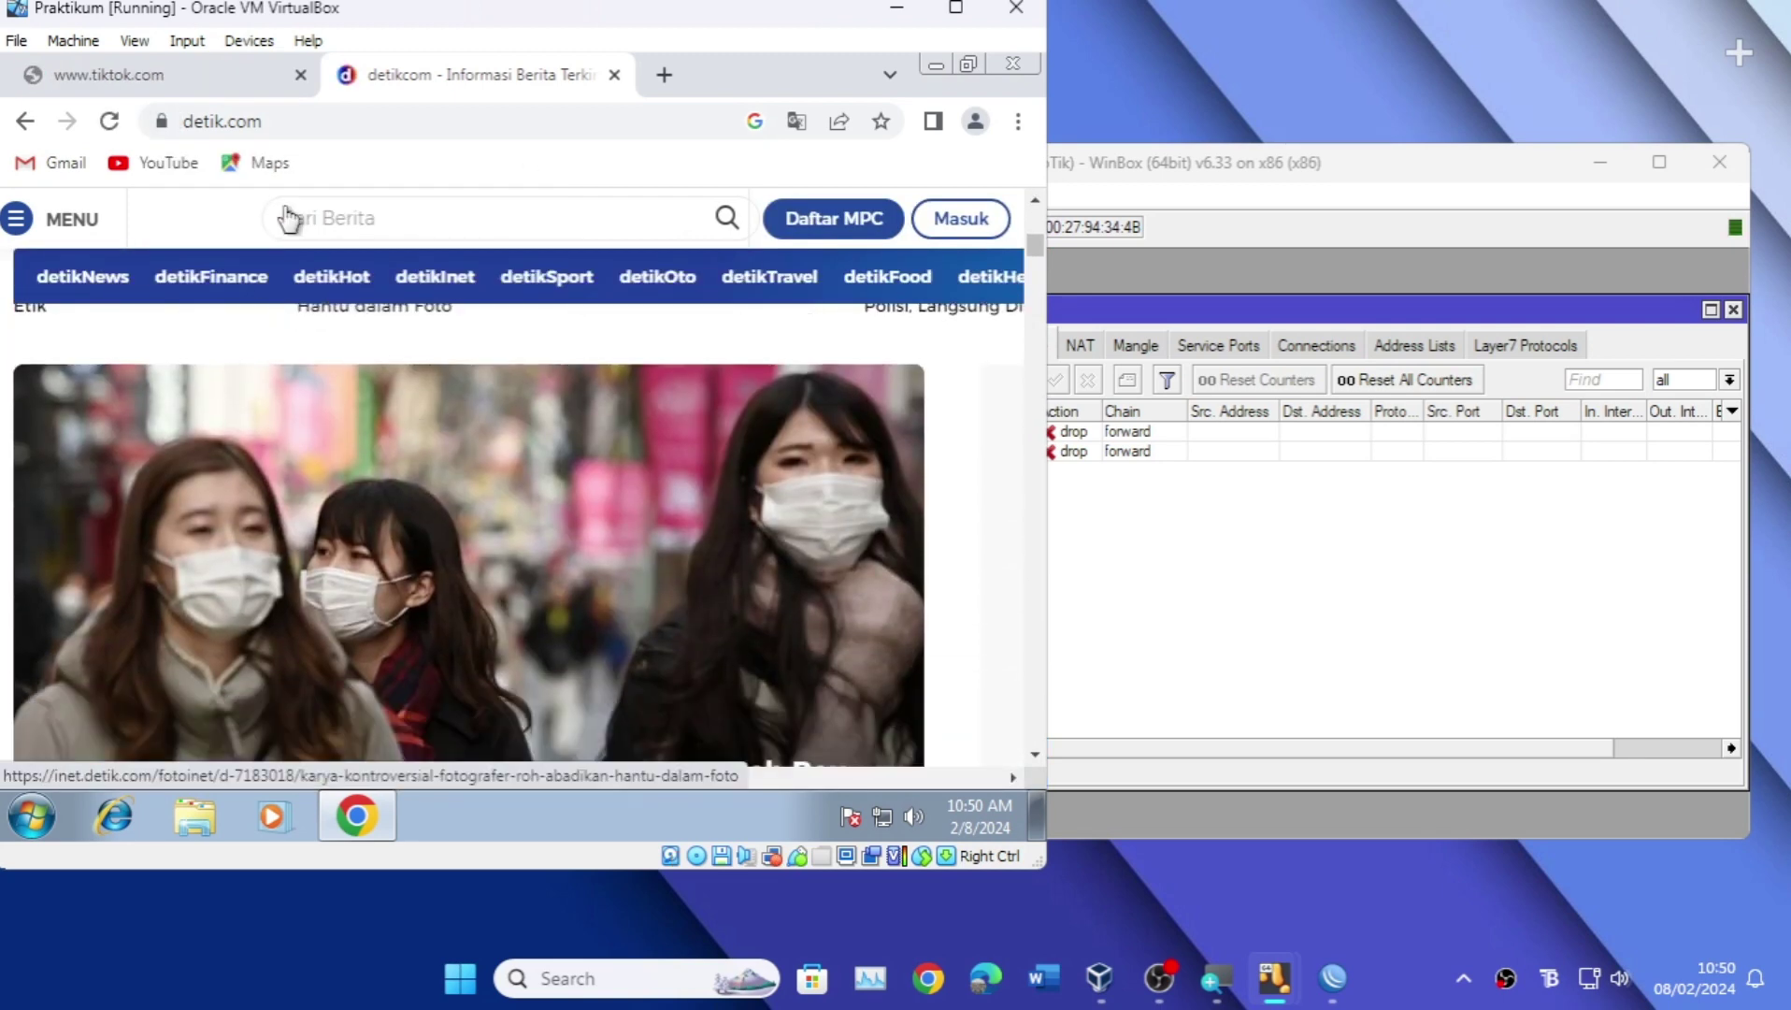
left_click(217, 74)
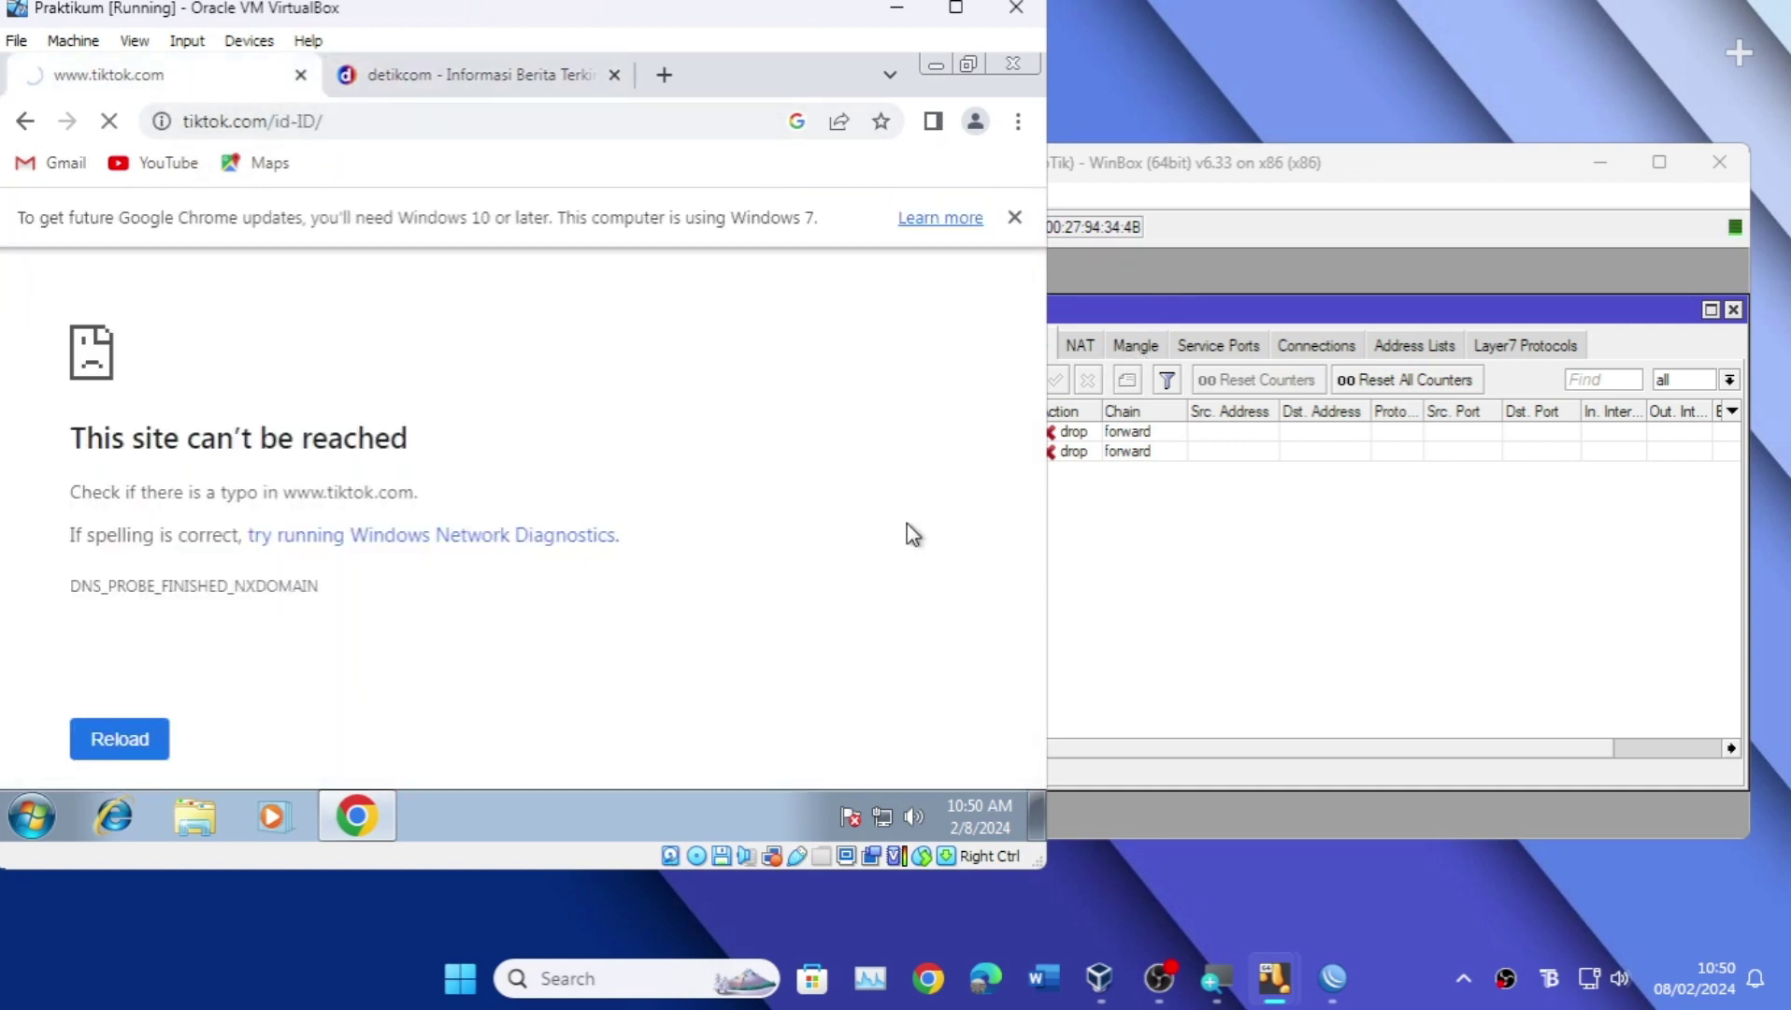
left_click(1265, 502)
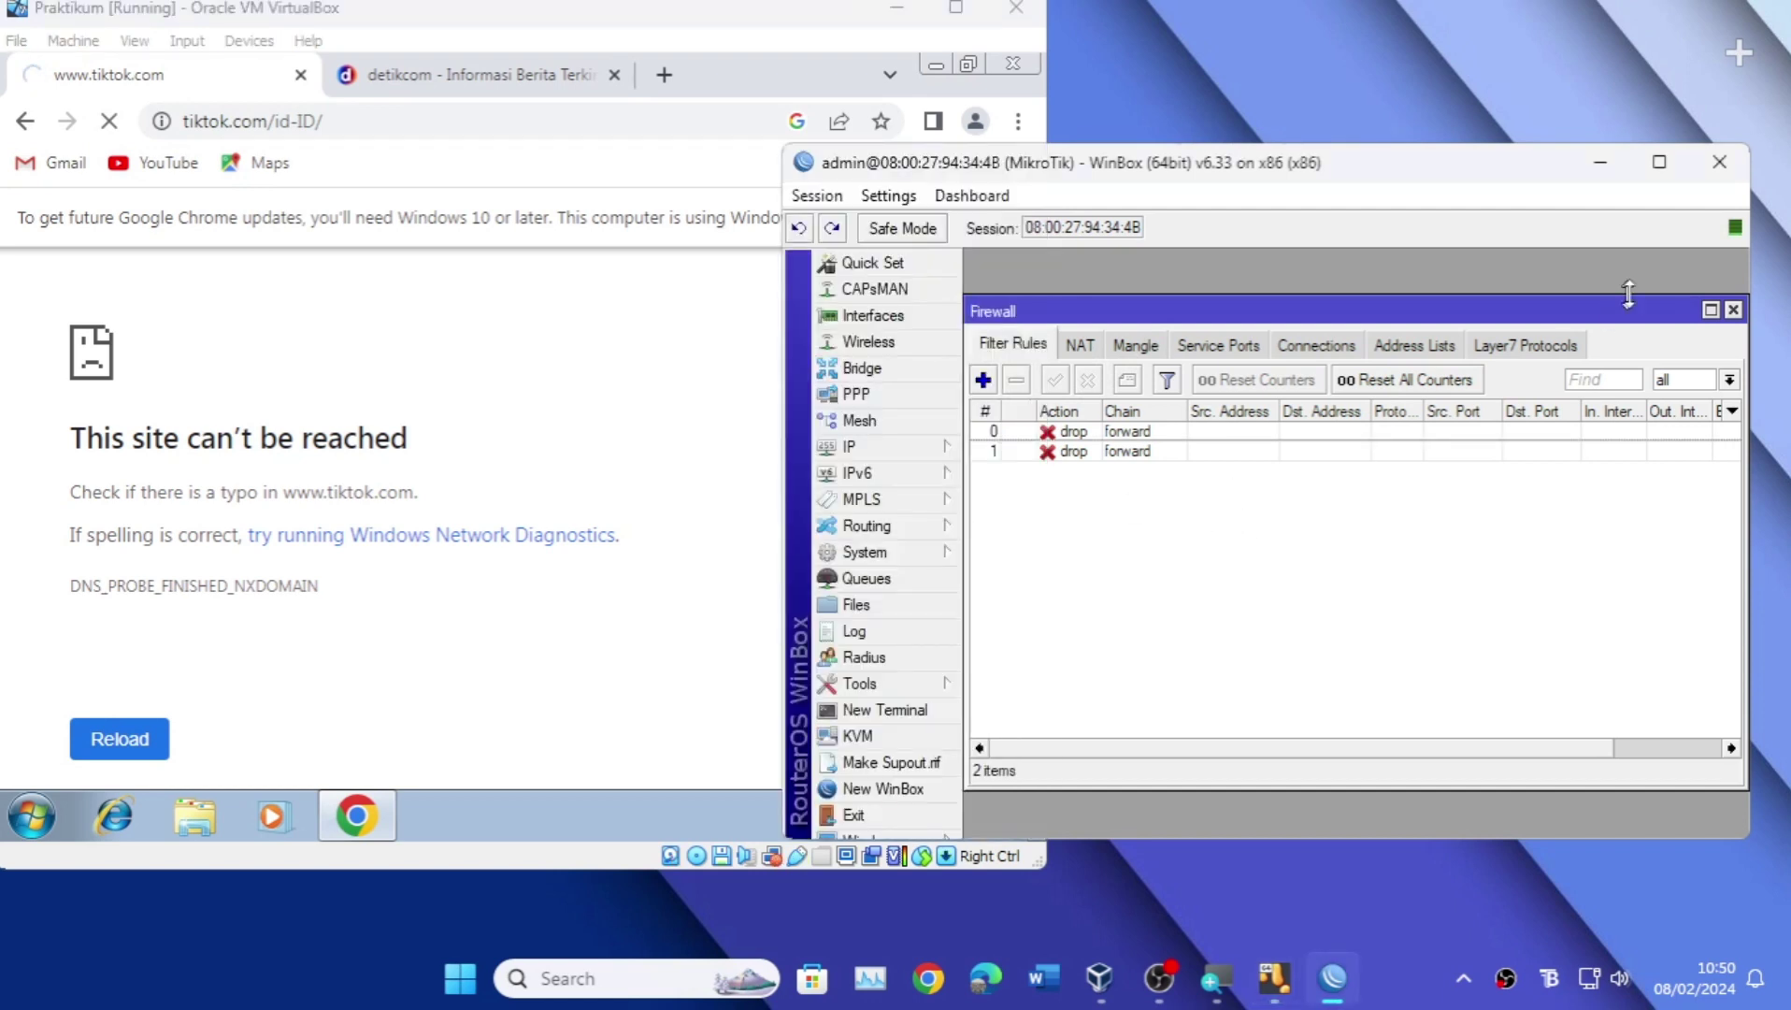
Step: Display the Firewall's Layer7 Protocols list showing the ig and tiktok entries
left_click(1553, 345)
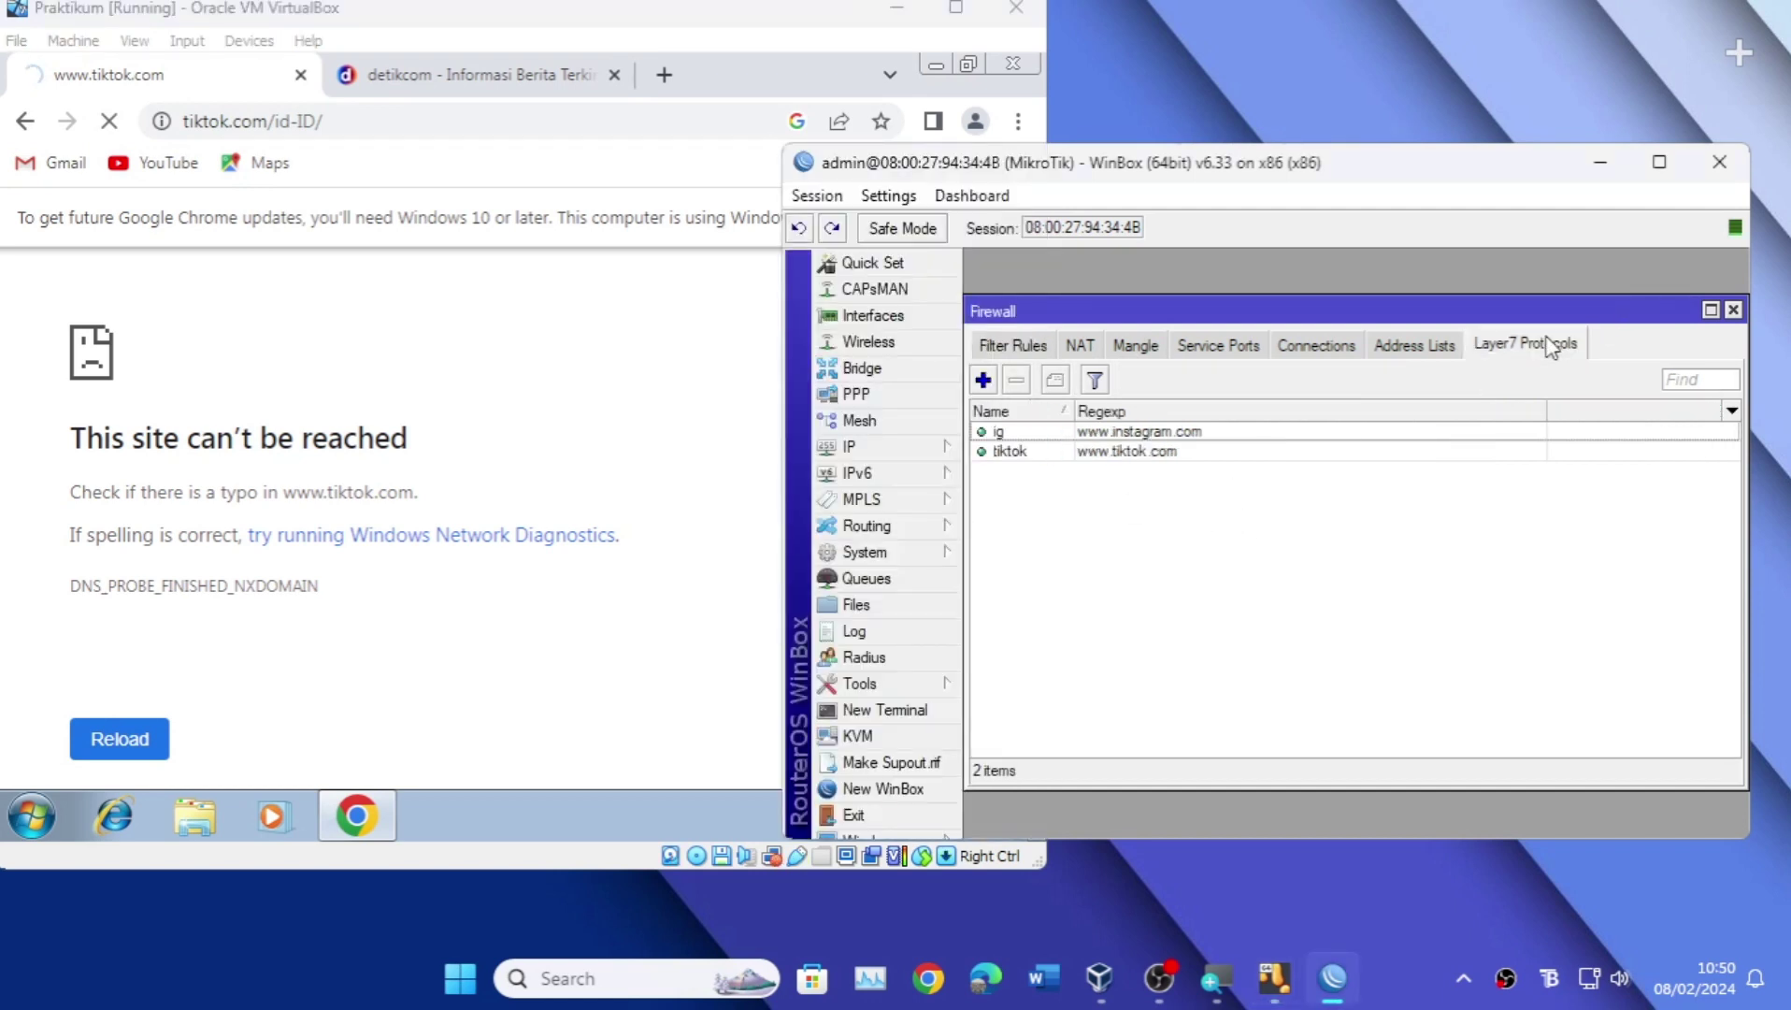
left_click(1082, 345)
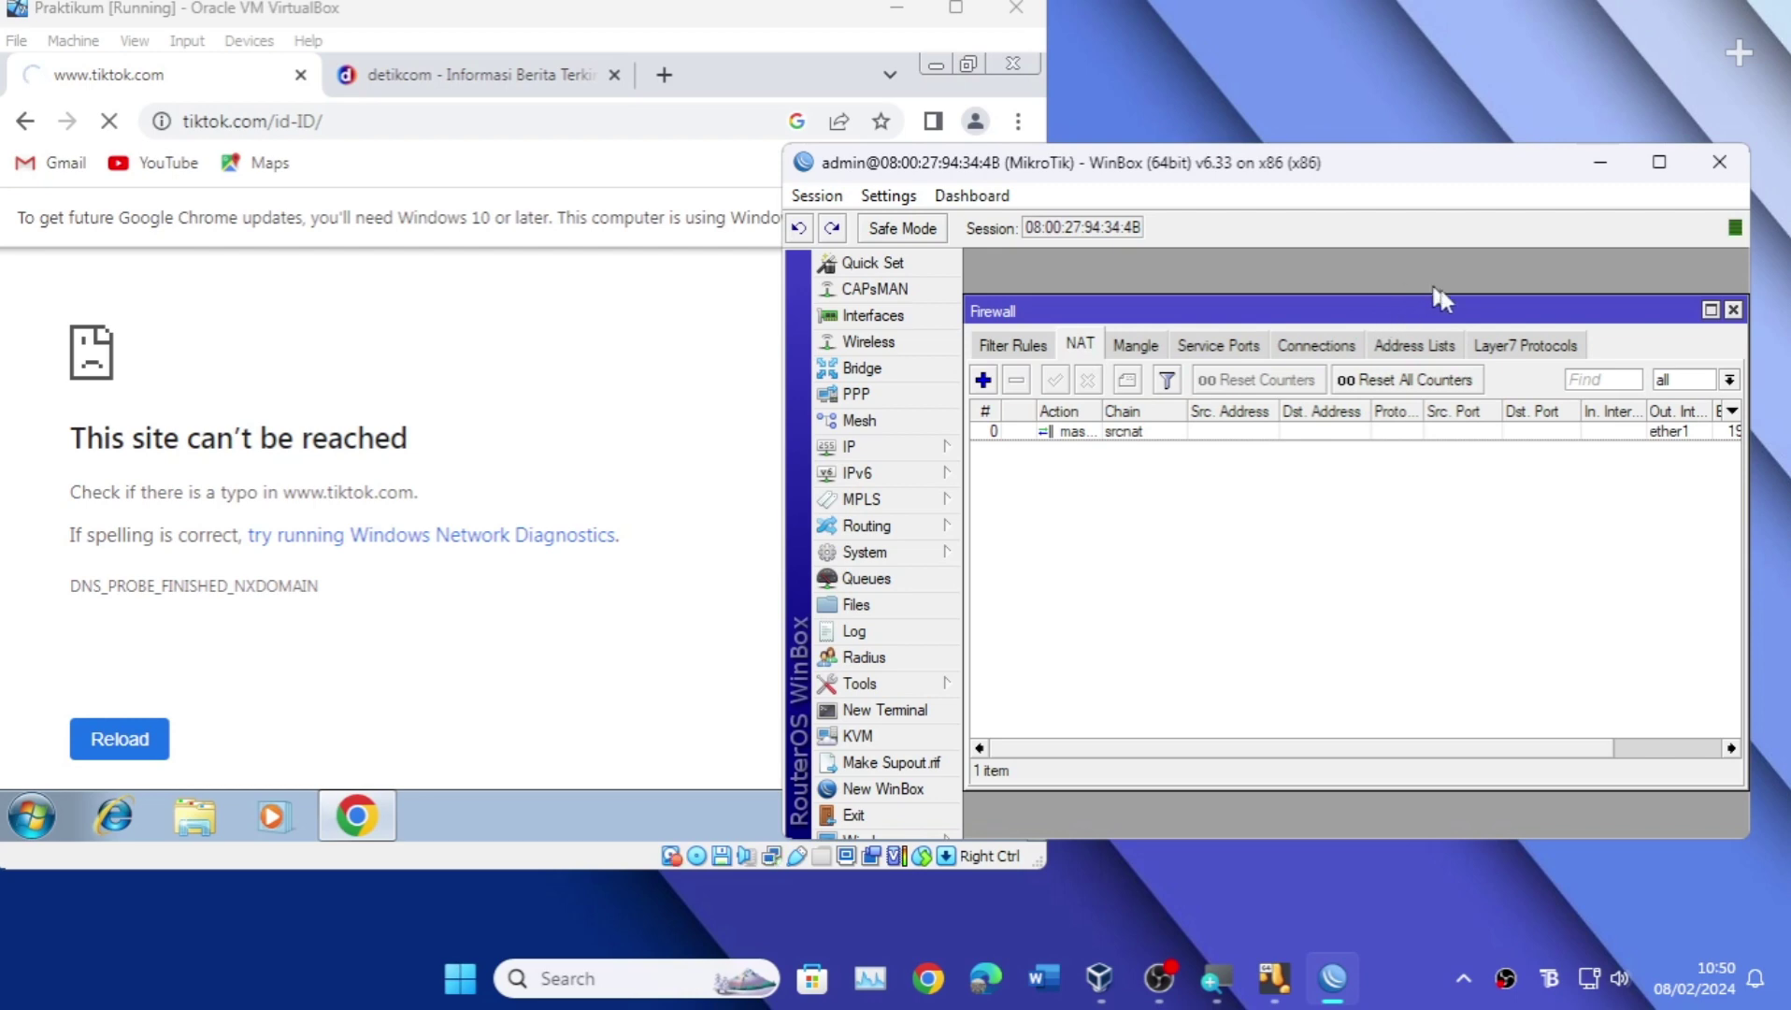
left_click(1522, 353)
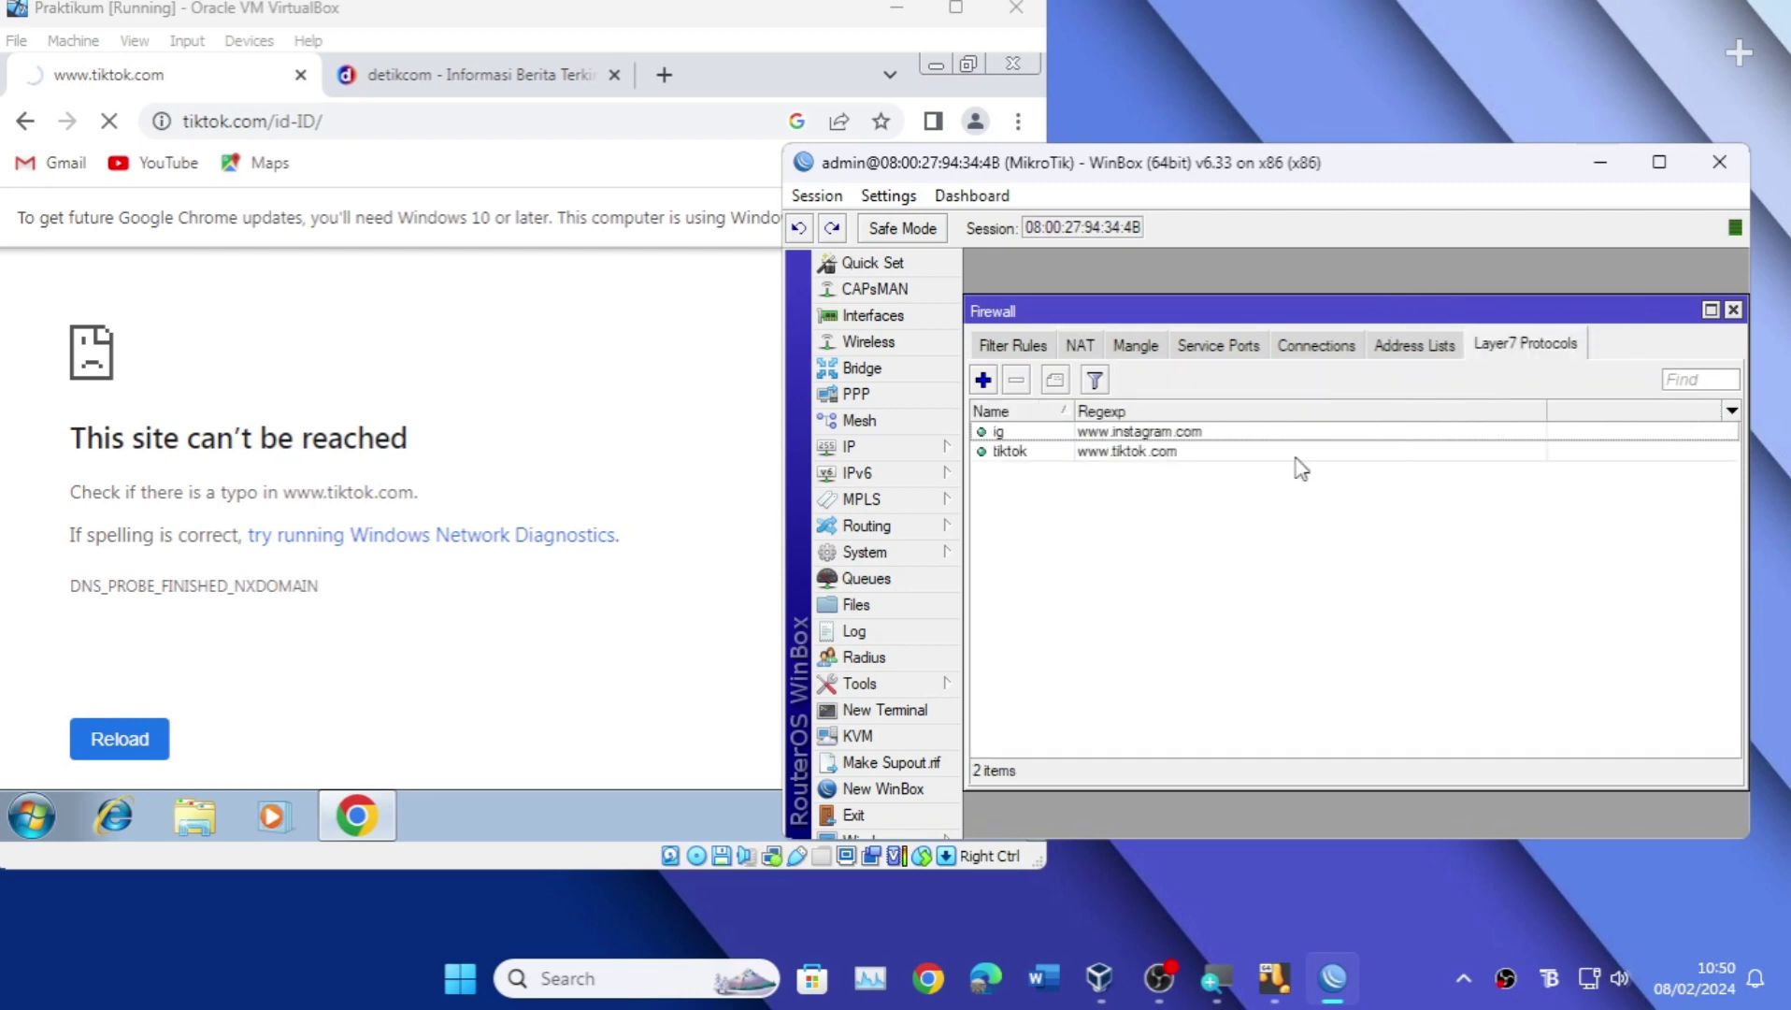